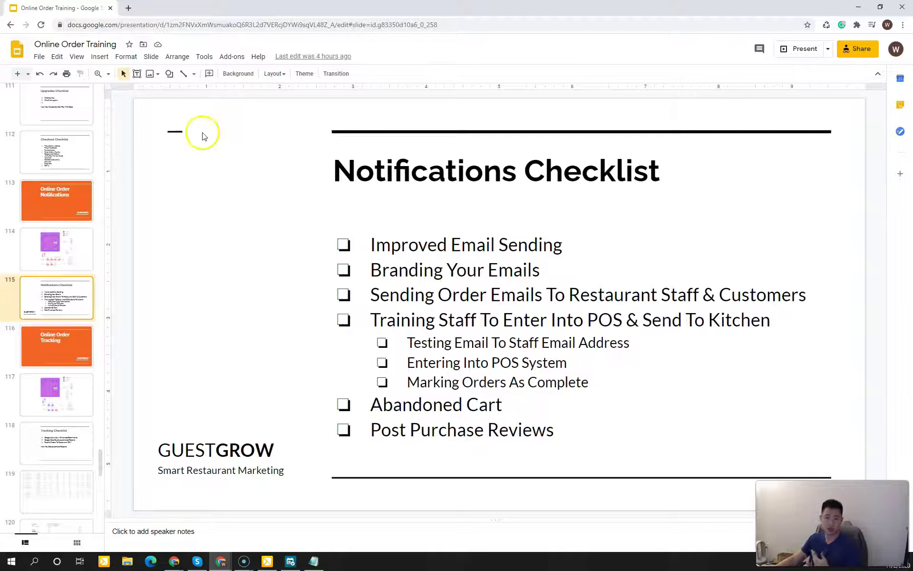
# Step: Load orders.mrobanyakiusa.com in a new Chrome tab, correcting the mistyped address
pyautogui.click(128, 8)
pyautogui.click(129, 20)
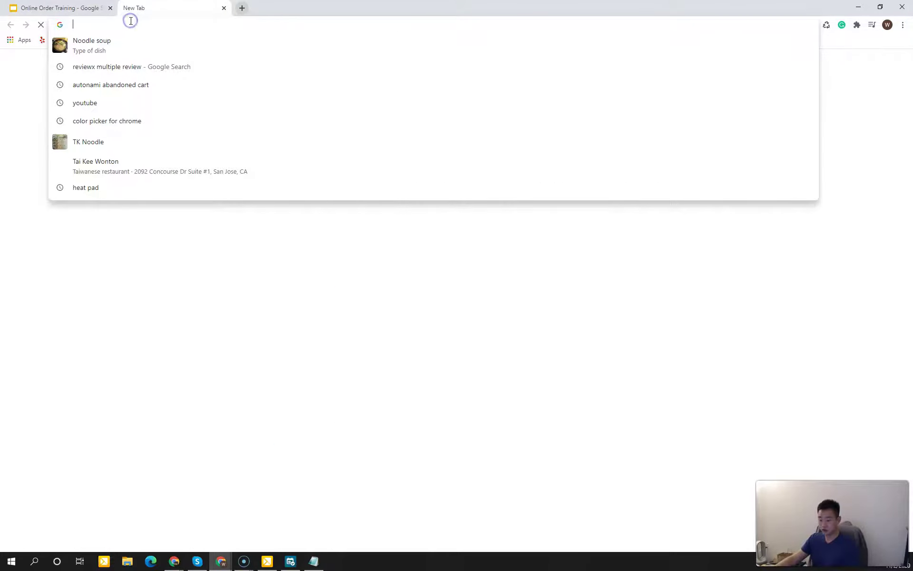
pyautogui.write('ordersm')
pyautogui.press('Return')
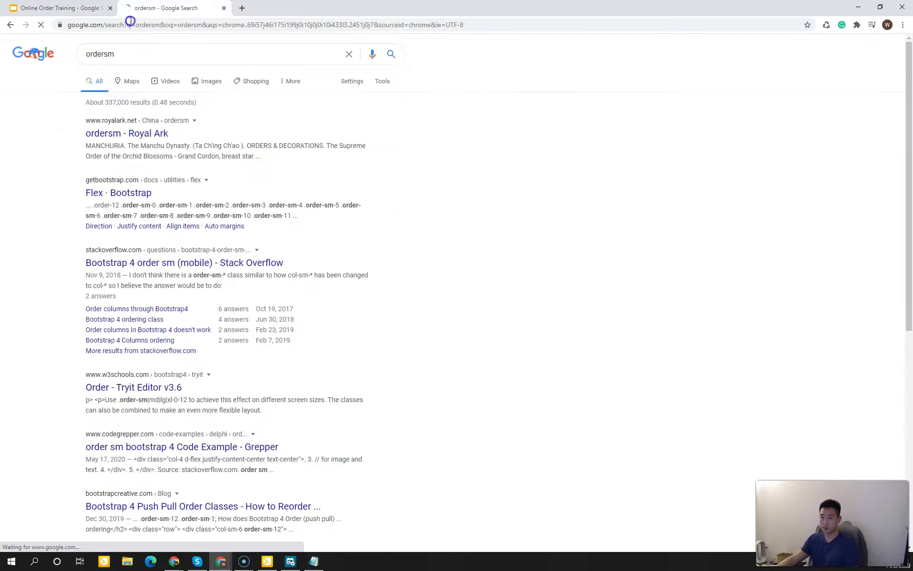
pyautogui.click(131, 23)
pyautogui.write('ore')
pyautogui.press('BackSpace')
pyautogui.write('ders')
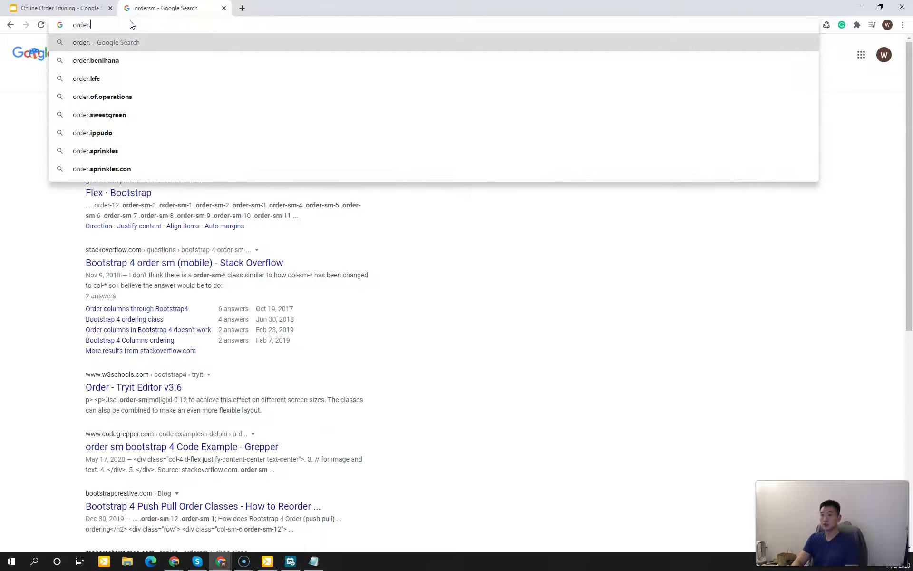
pyautogui.write('.mrobanyakiusa.com')
pyautogui.press('Return')
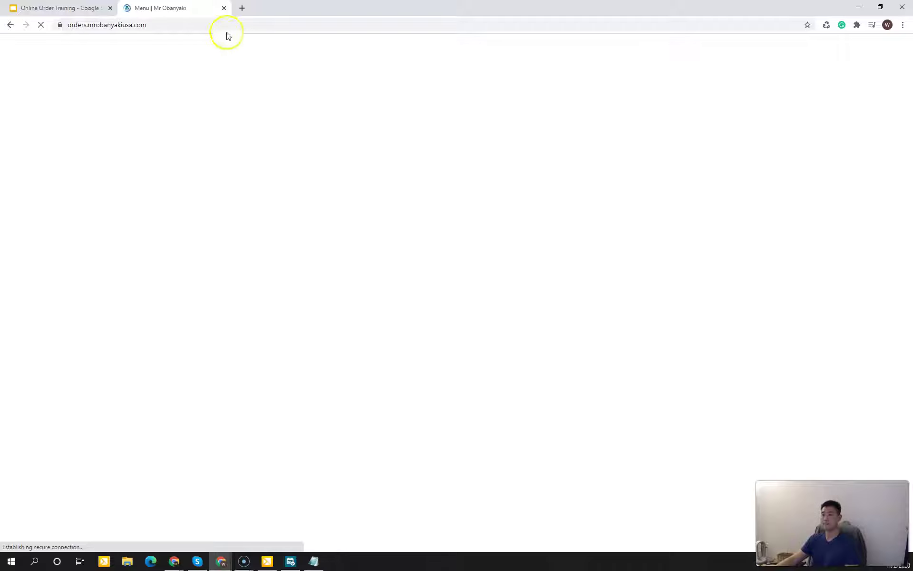
# Step: Go to the site's admin login at orders.mrobanyakiusa.com/wp-admin
pyautogui.click(263, 26)
pyautogui.write('/wp-admin')
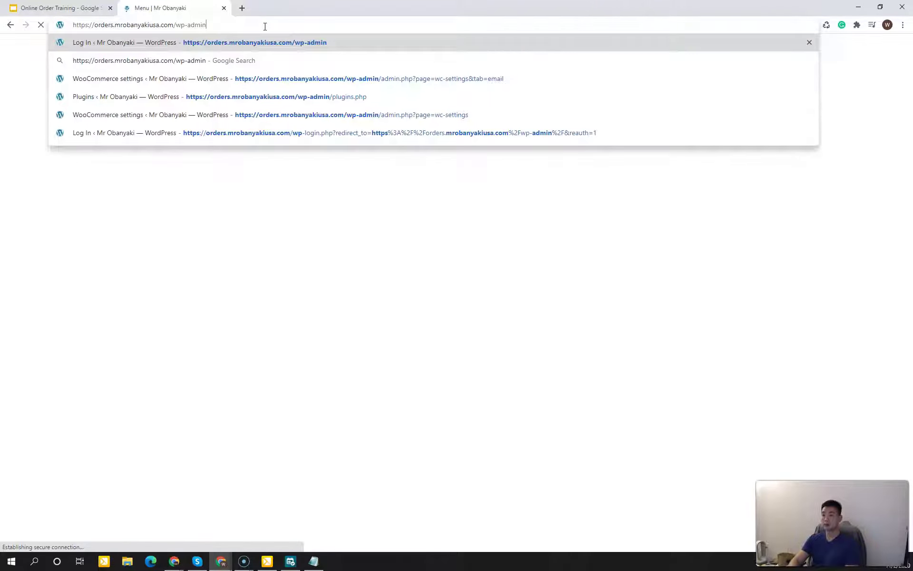
pyautogui.press('Return')
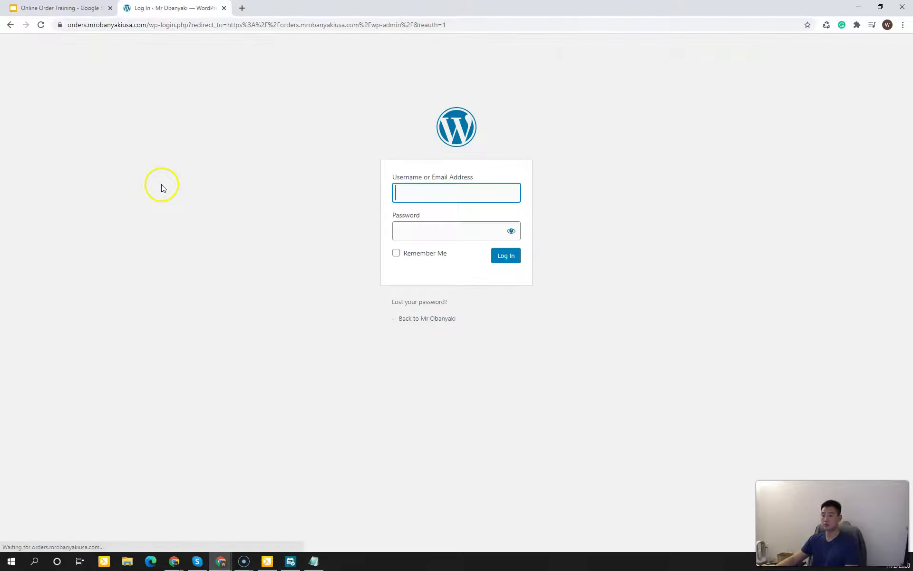
# Step: Log in with the saved username and the password, then check the slides' notifications checklist
pyautogui.click(438, 194)
pyautogui.press('Down')
pyautogui.press('Return')
pyautogui.press('Tab')
pyautogui.write('**********')
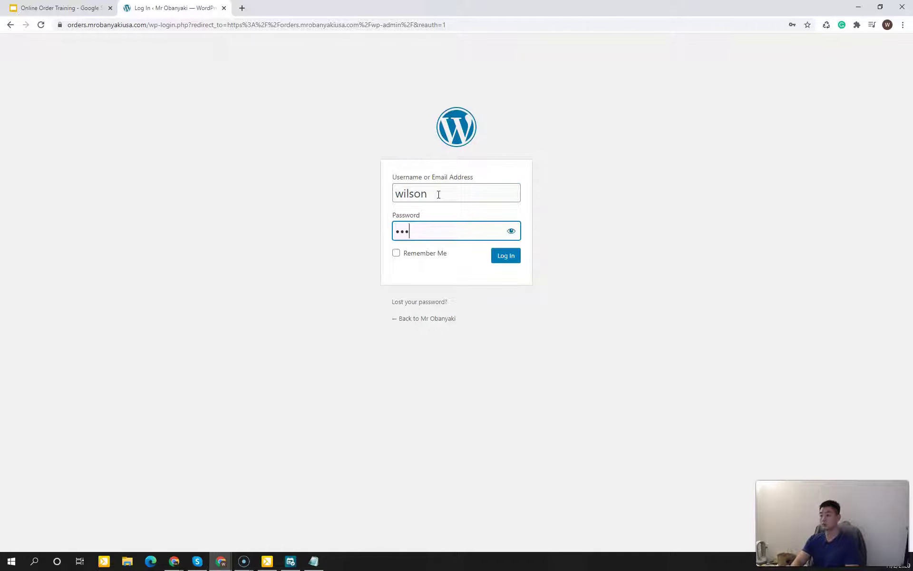
pyautogui.write('*')
pyautogui.press('Return')
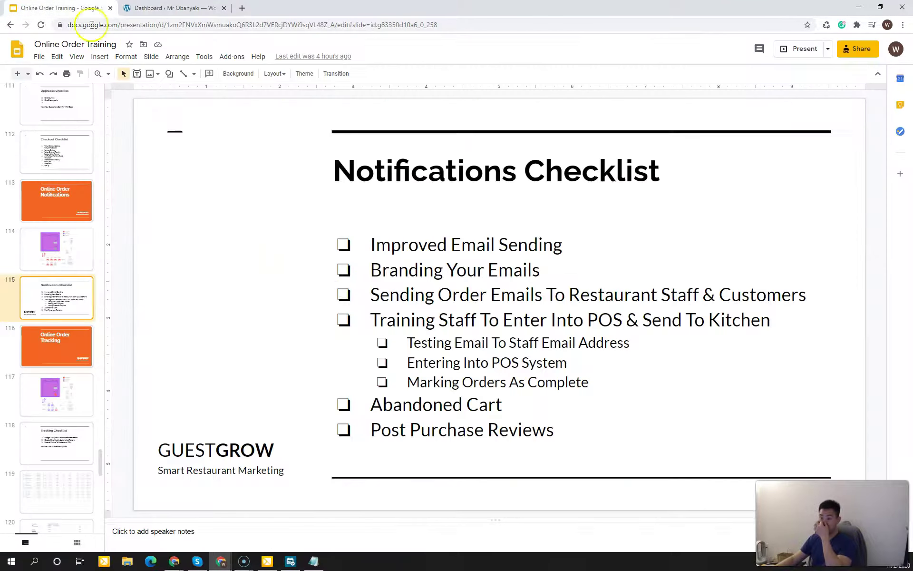
pyautogui.click(71, 8)
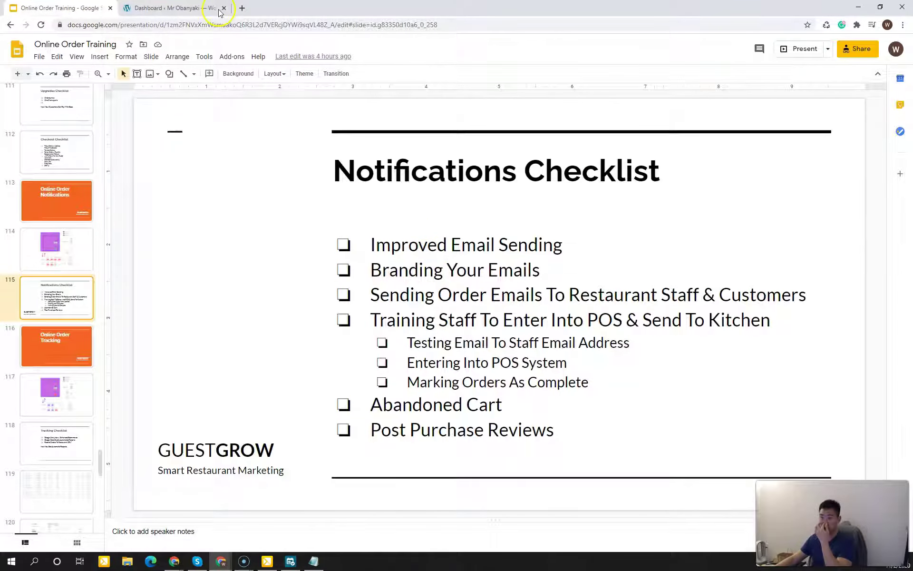
pyautogui.click(191, 9)
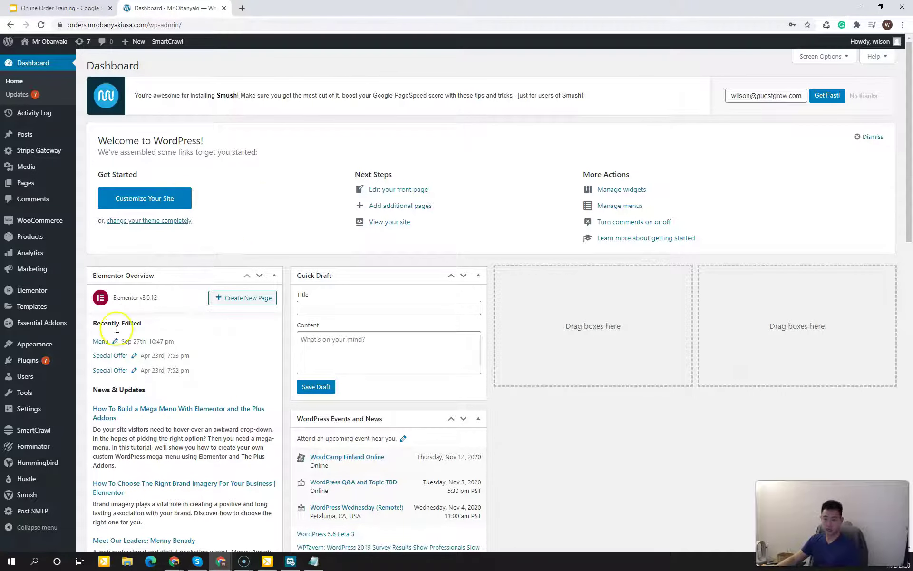
# Step: Go to the Add Plugins page under Plugins > Add New
pyautogui.moveTo(48, 368)
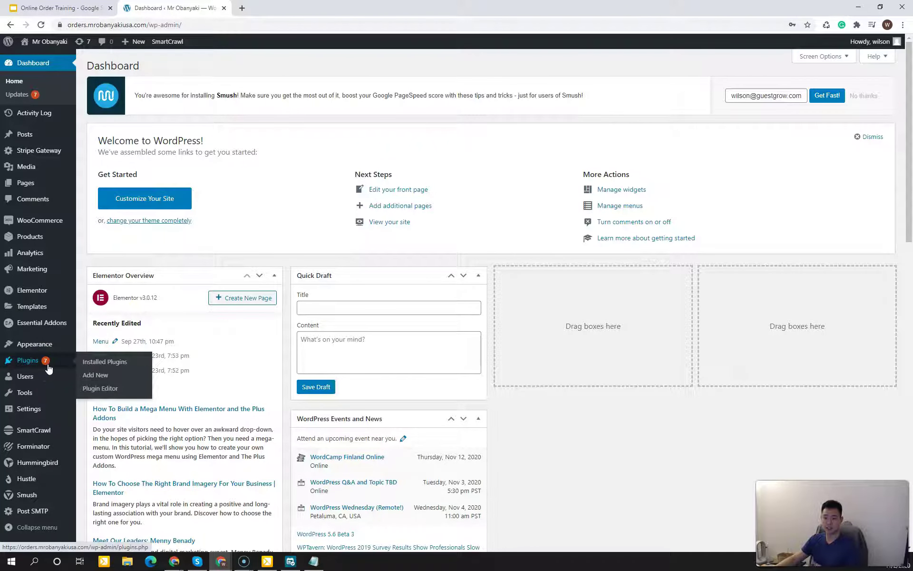
pyautogui.click(93, 375)
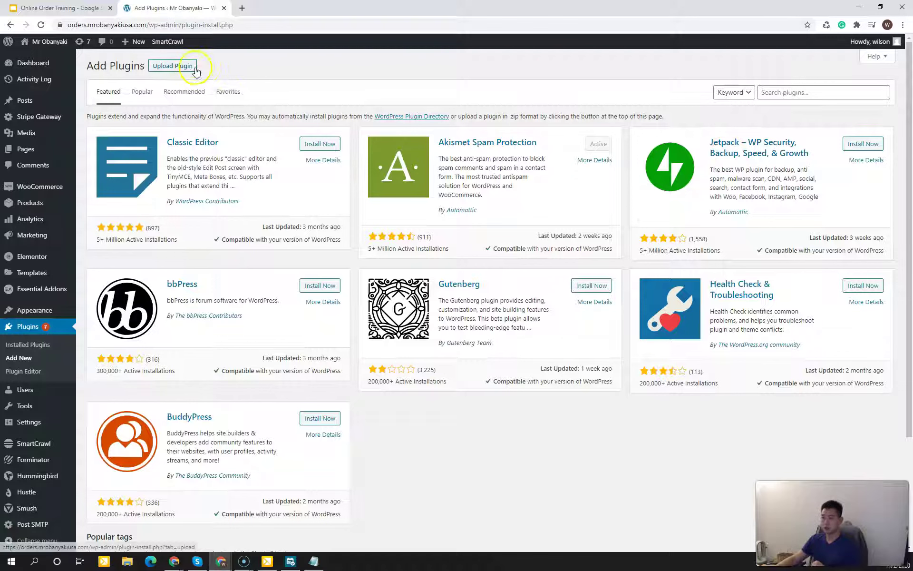
pyautogui.click(780, 90)
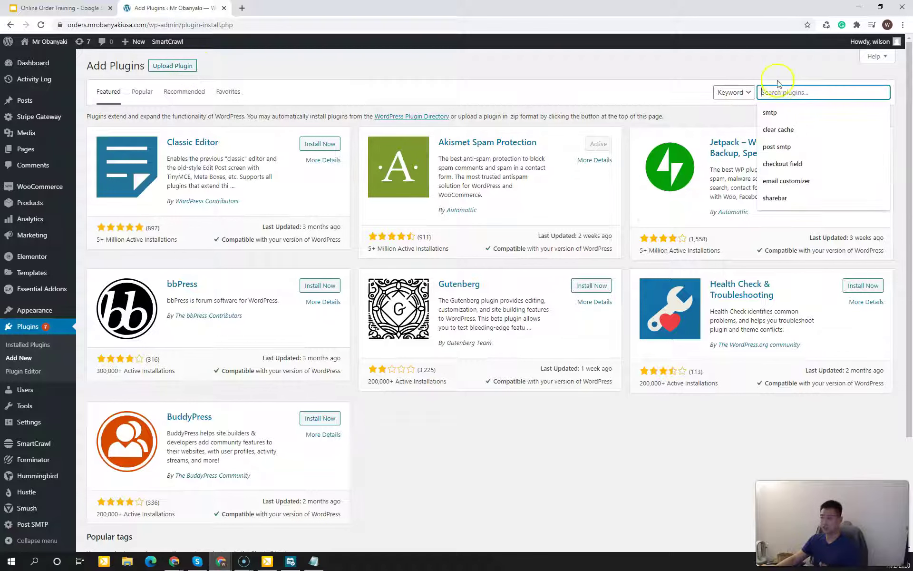
pyautogui.click(777, 74)
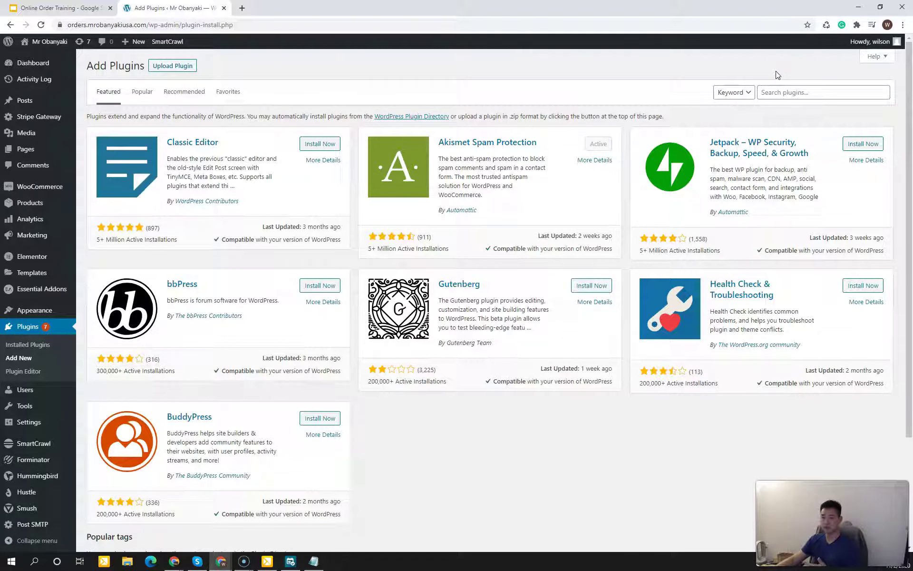
pyautogui.click(777, 74)
pyautogui.click(777, 74)
# Step: Search plugins for 'post smtp' and find Post SMTP Mailer/Email Log already active
pyautogui.click(779, 93)
pyautogui.write('post smtp')
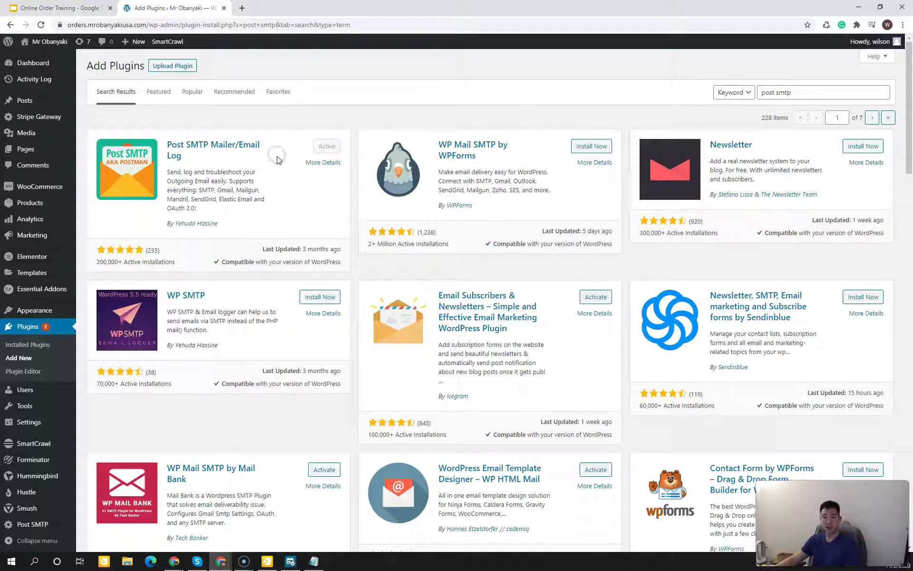
pyautogui.scroll(-3, 16, 255)
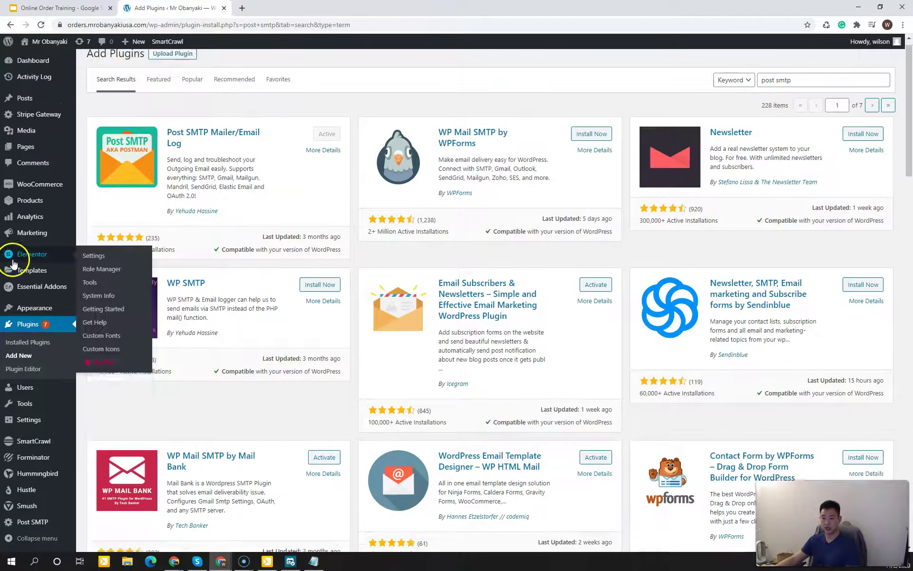
pyautogui.moveTo(25, 523)
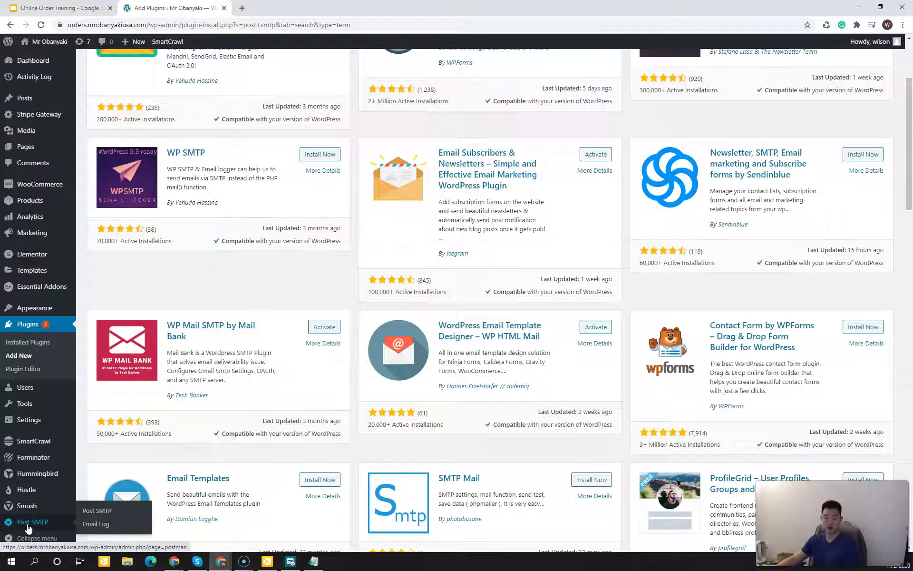
# Step: Start the Post SMTP Setup Wizard at step 1, Import Configuration, with None selected
pyautogui.click(29, 523)
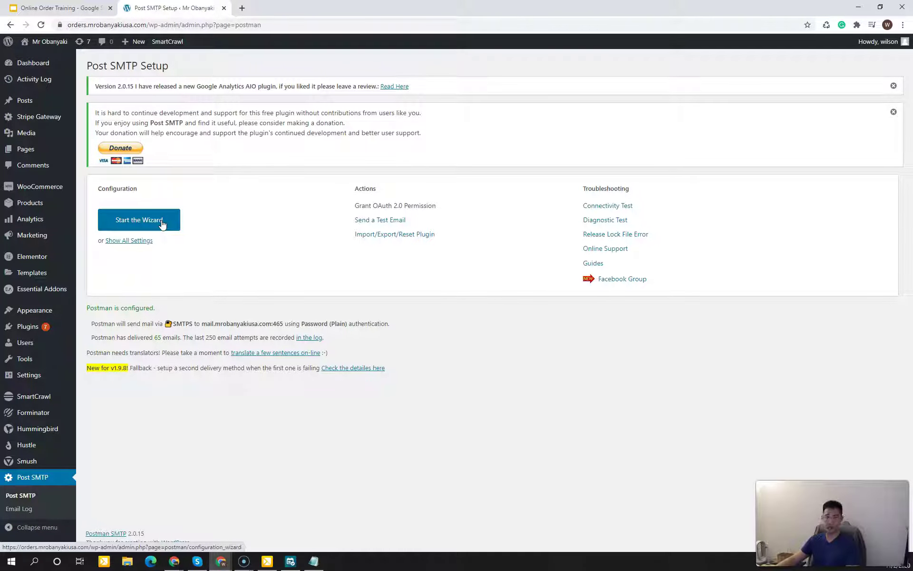
pyautogui.click(162, 221)
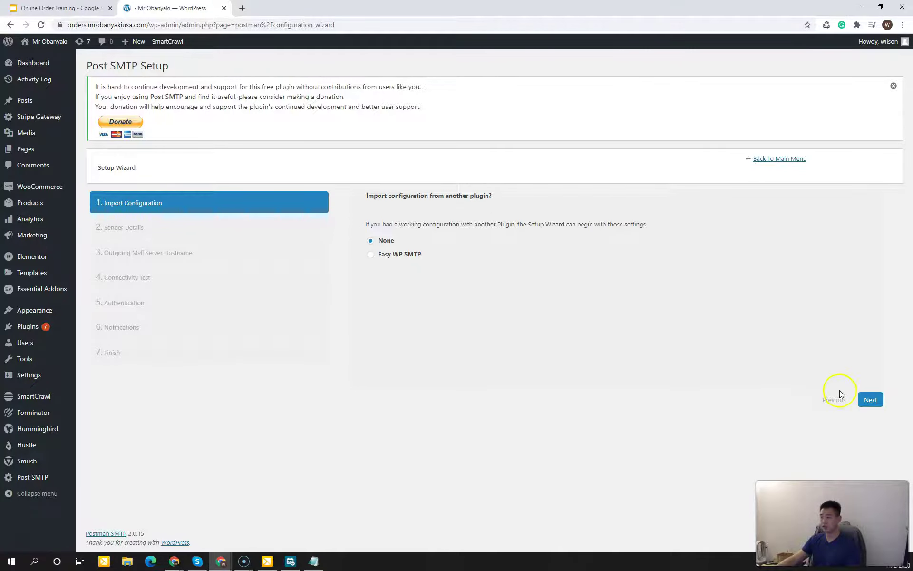
# Step: Advance to the sender details step and review the Email Address and Name fields
pyautogui.click(870, 399)
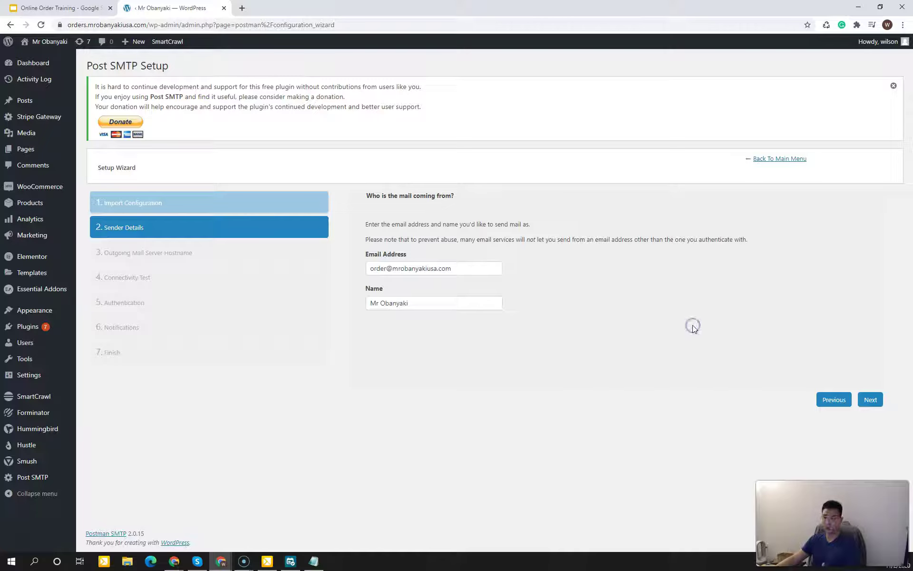
pyautogui.click(657, 322)
pyautogui.click(657, 322)
pyautogui.click(458, 266)
pyautogui.click(578, 293)
pyautogui.click(570, 290)
pyautogui.click(501, 274)
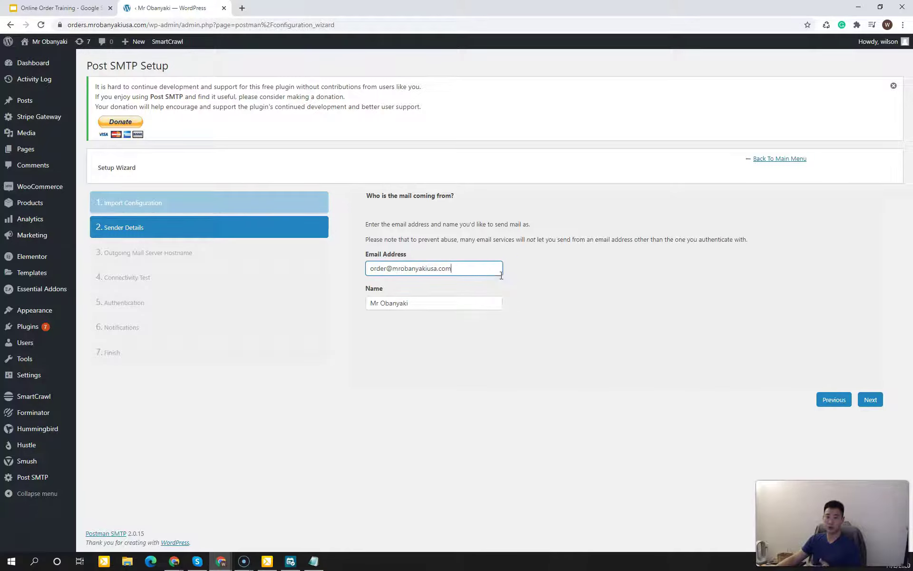
pyautogui.click(479, 301)
pyautogui.click(554, 302)
pyautogui.click(495, 308)
pyautogui.click(575, 298)
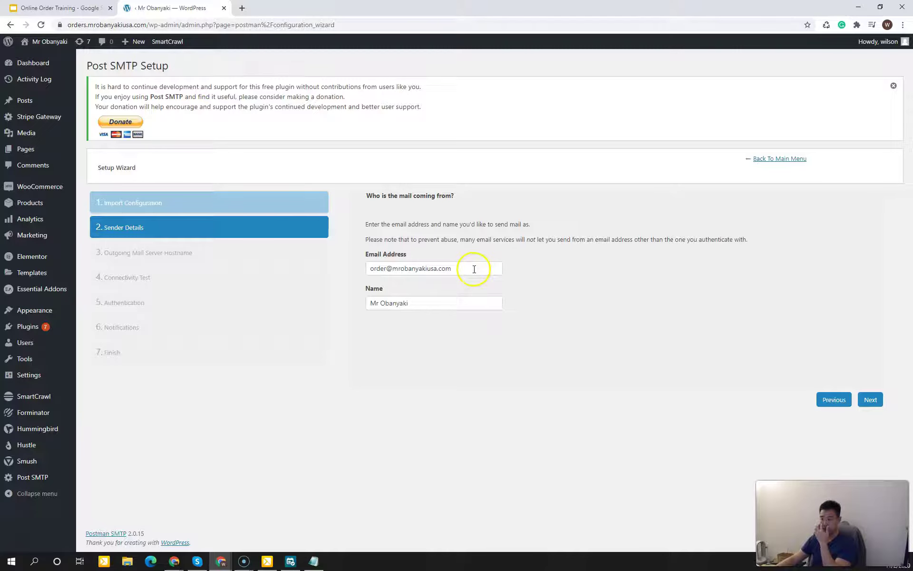
# Step: Advance to the outgoing mail server step showing hostname mail.mrobanyakiusa.com
pyautogui.click(871, 400)
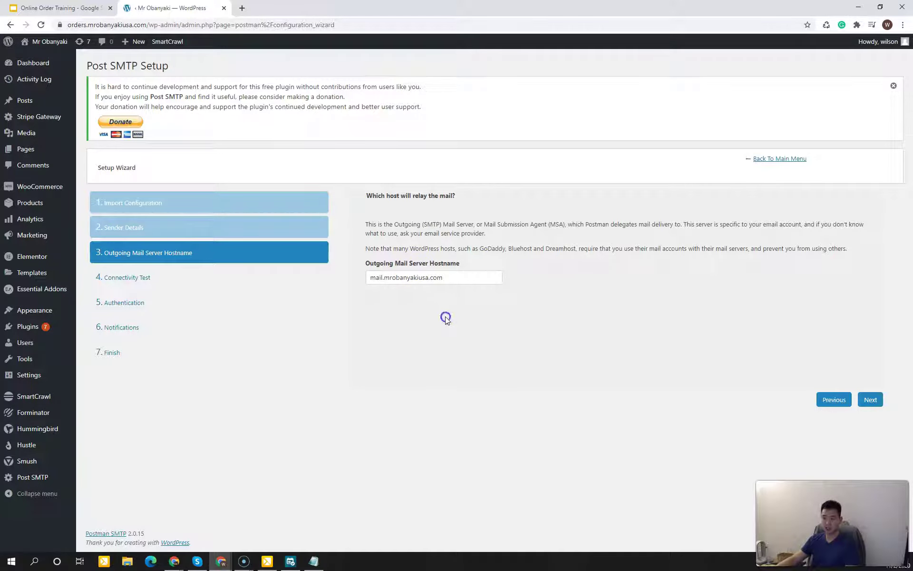
pyautogui.click(449, 282)
pyautogui.click(421, 342)
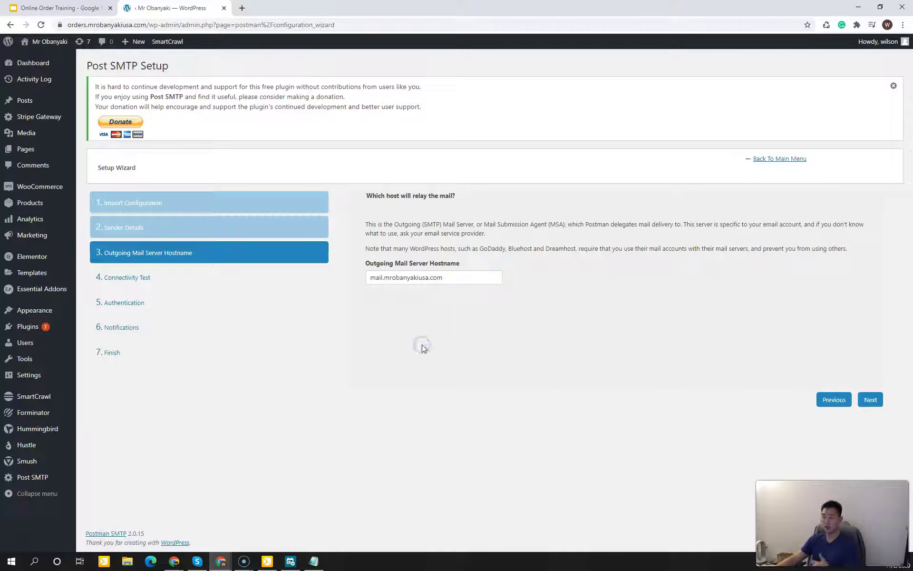
pyautogui.click(375, 205)
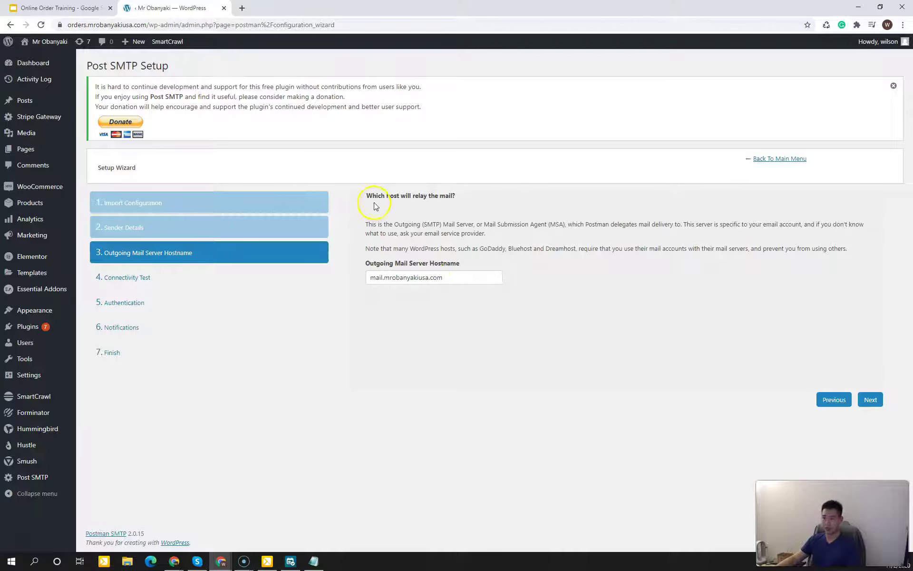
pyautogui.click(414, 327)
# Step: Open a2hosting.com in a new browser tab
pyautogui.click(242, 8)
pyautogui.write('a2hosting.com')
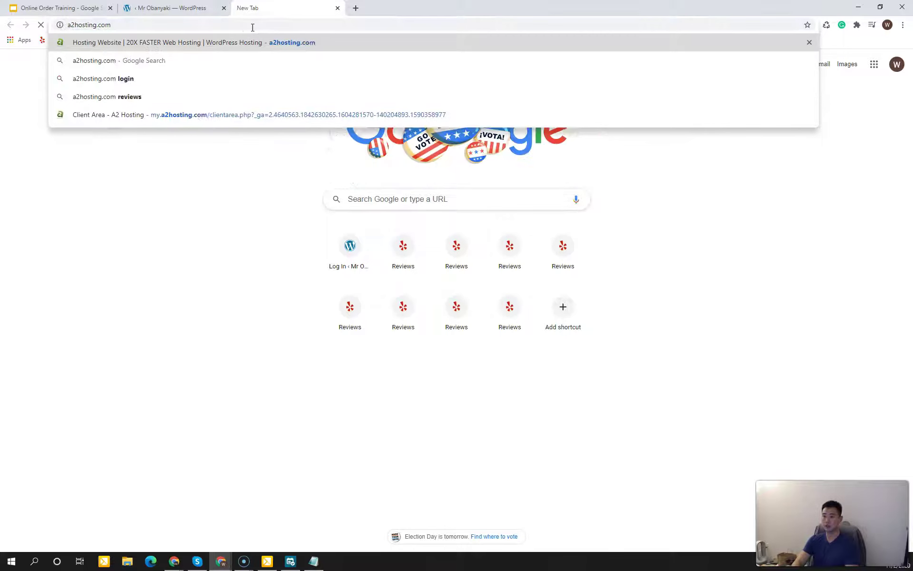
pyautogui.press('Return')
pyautogui.click(295, 93)
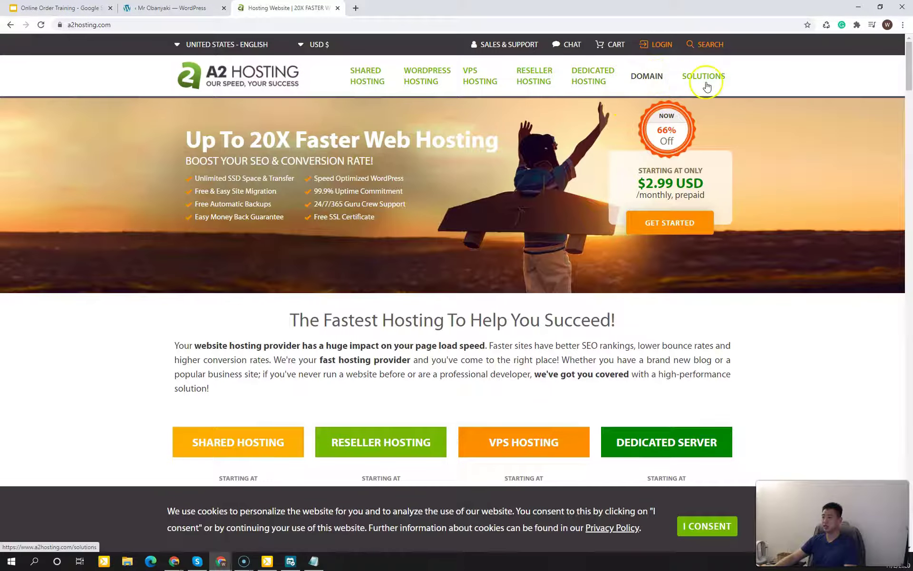
pyautogui.click(806, 83)
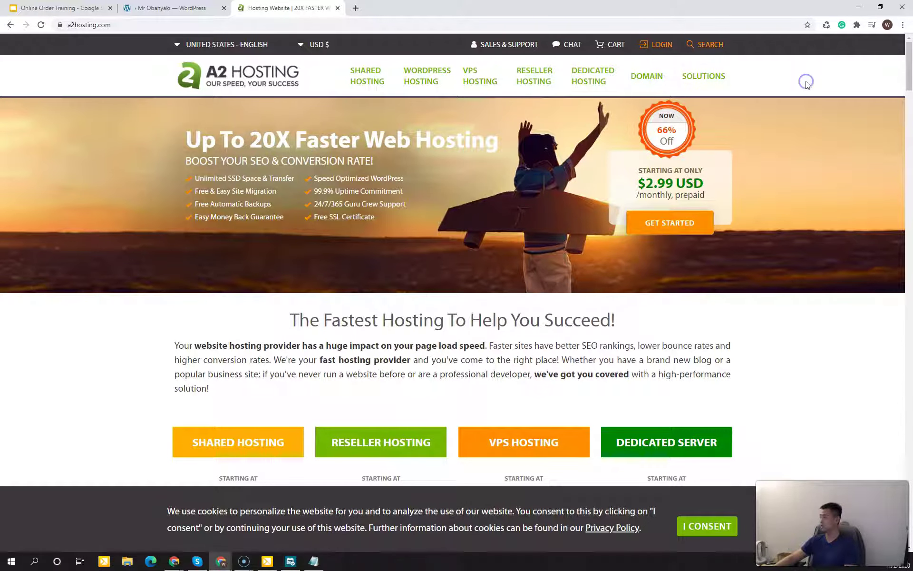
# Step: Sign in to the client area with the account e-mail and password, then list My Products & Services
pyautogui.click(660, 42)
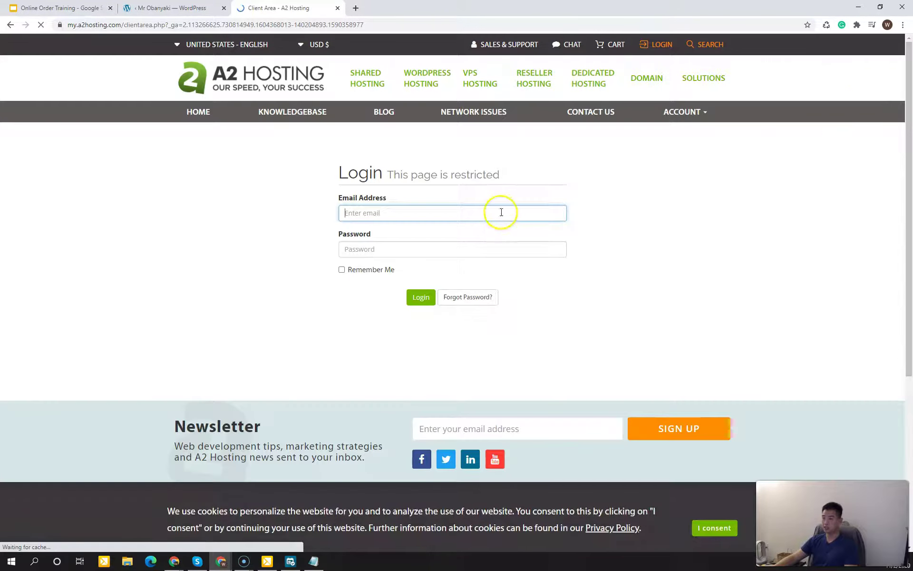
pyautogui.click(501, 213)
pyautogui.press('Tab')
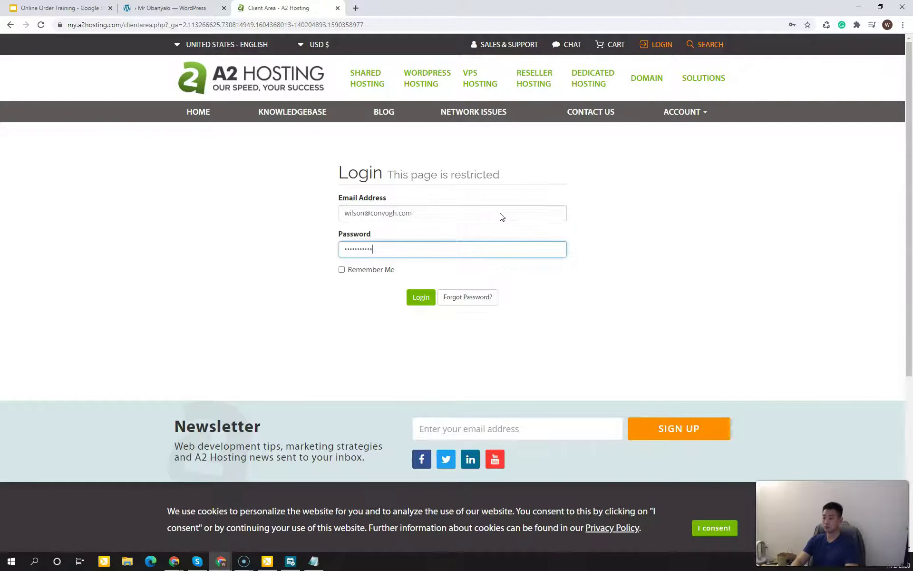
pyautogui.press('Return')
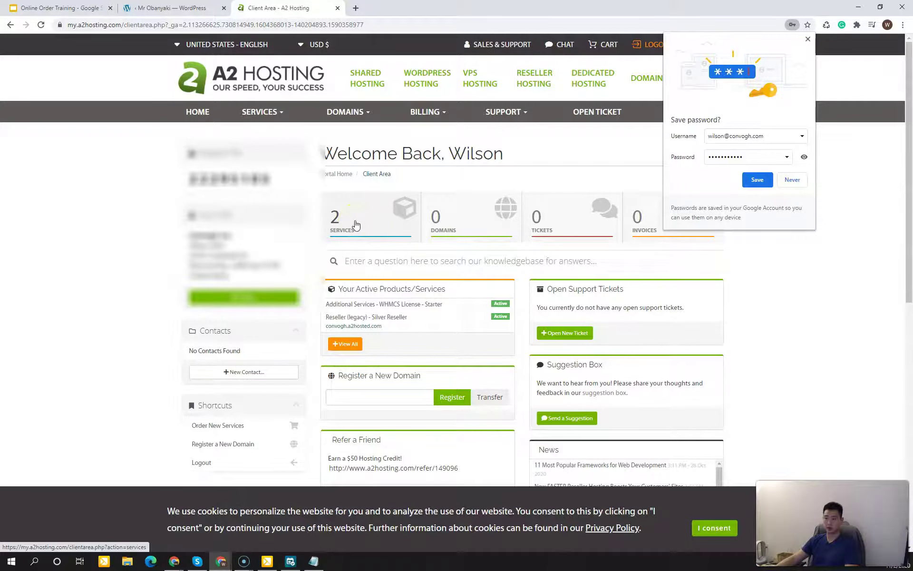
pyautogui.click(367, 223)
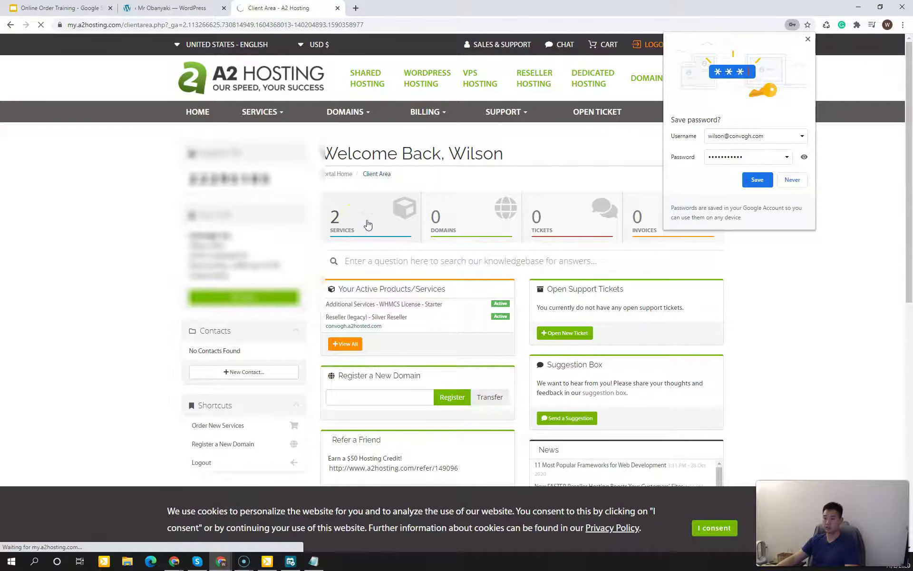
pyautogui.click(812, 40)
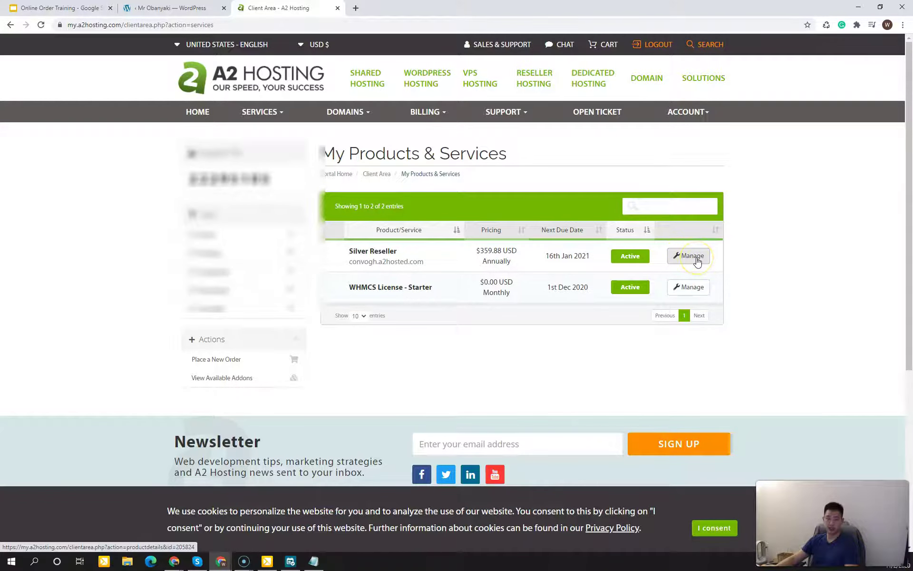
# Step: View the Silver Reseller service details and follow its Site Administration (cPanel) link
pyautogui.click(697, 261)
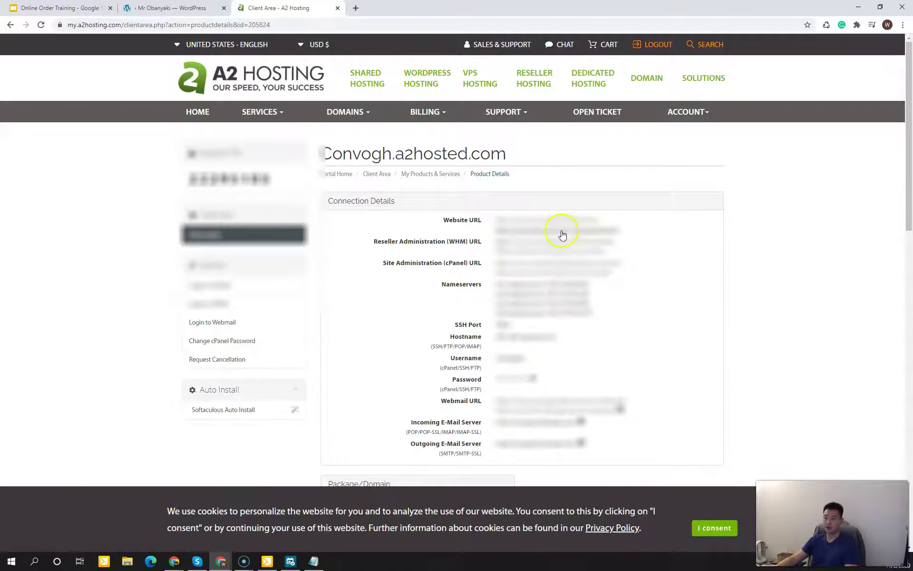
pyautogui.click(544, 354)
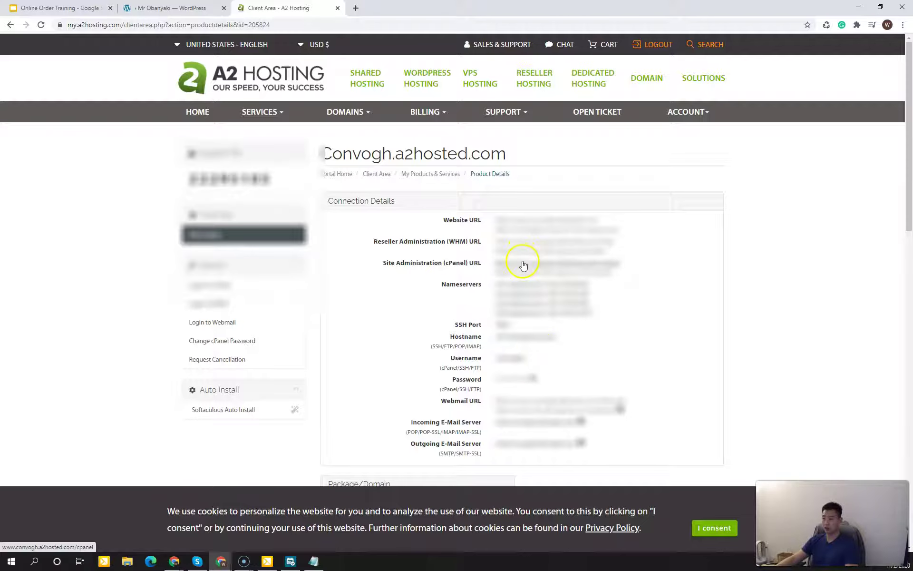
pyautogui.moveTo(417, 264); pyautogui.dragTo(465, 264)
pyautogui.click(476, 263)
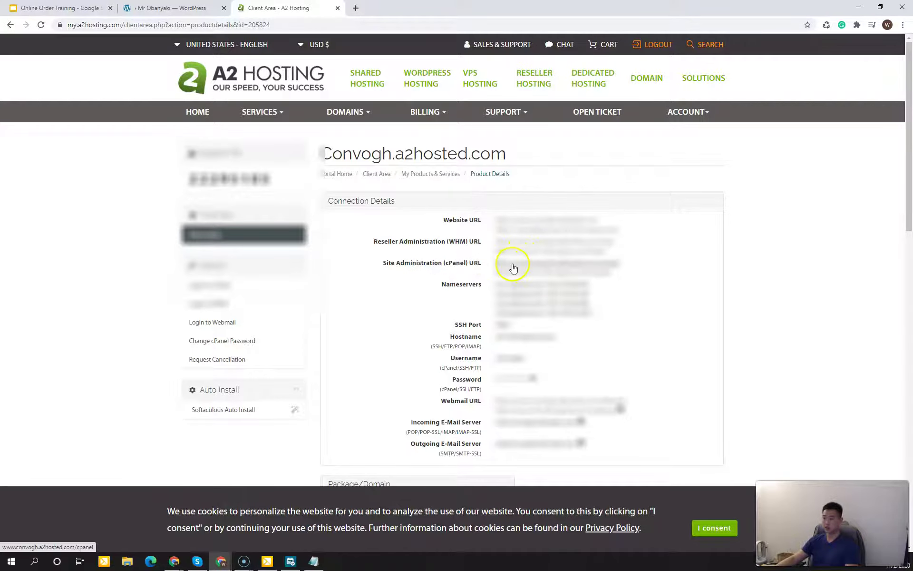
pyautogui.click(513, 268)
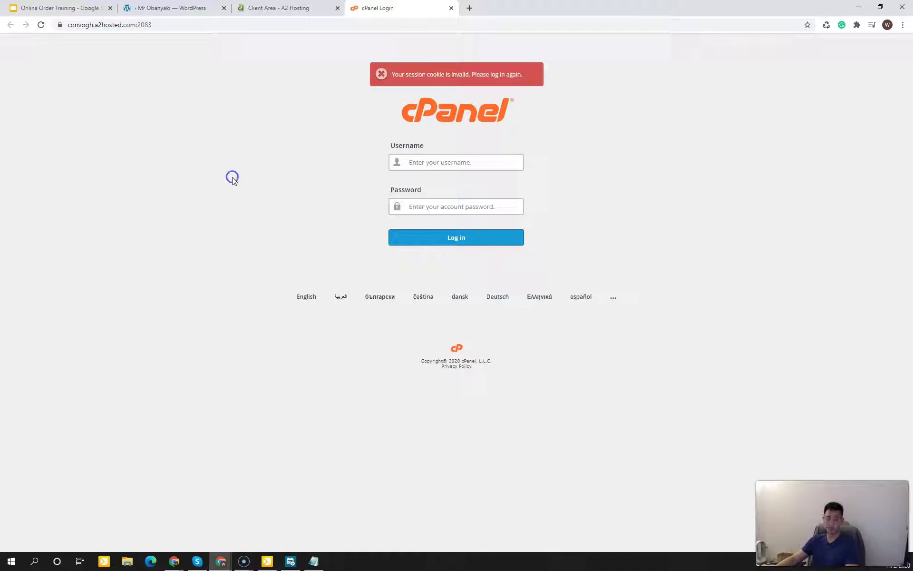
# Step: Log in to cPanel using the saved username suggestion and the account password
pyautogui.click(438, 162)
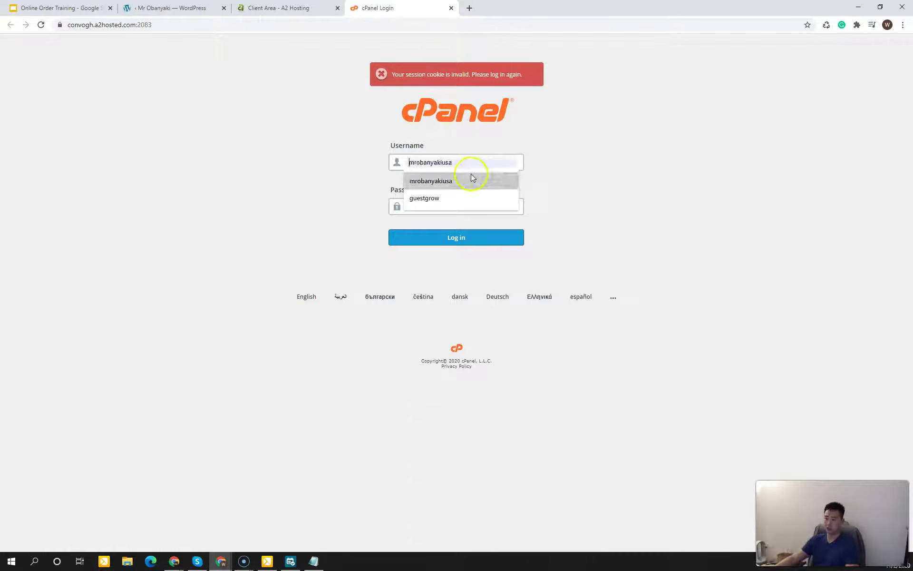
pyautogui.click(643, 203)
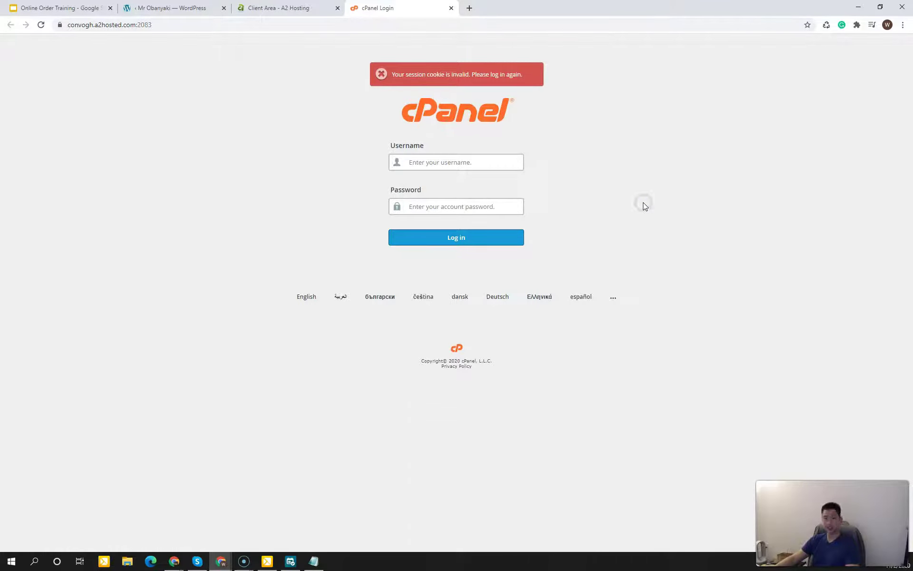
pyautogui.click(502, 162)
pyautogui.click(613, 197)
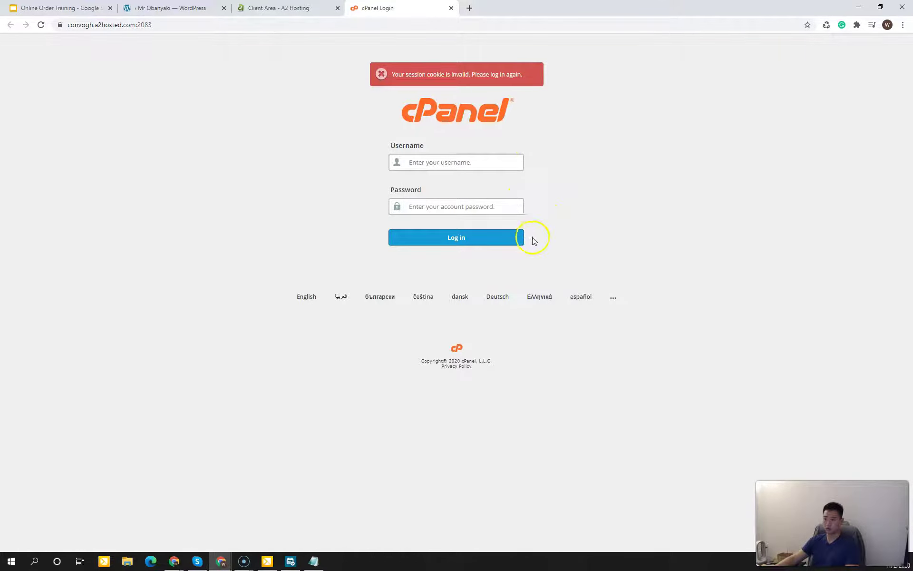
pyautogui.click(493, 160)
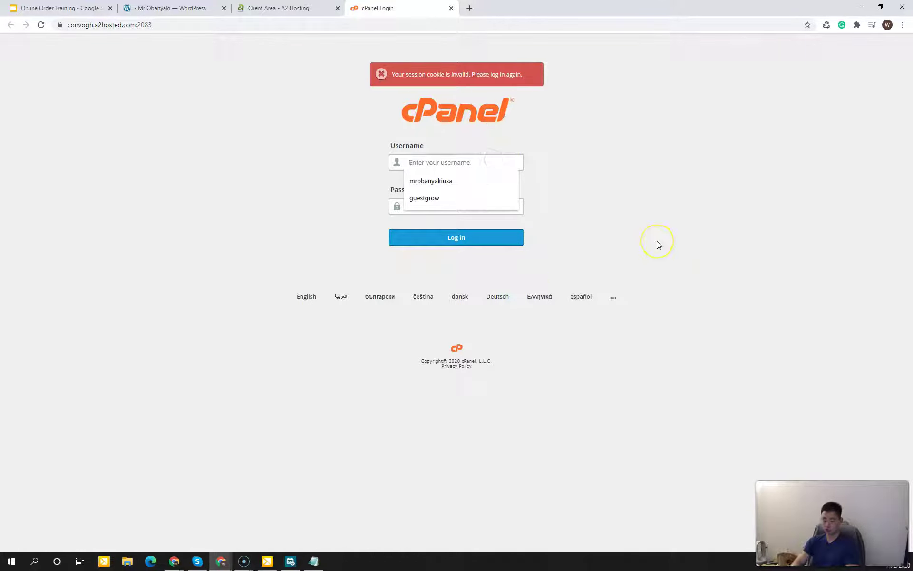
pyautogui.write('mrobany')
pyautogui.press('Down')
pyautogui.press('Tab')
pyautogui.write('••')
pyautogui.press('Return')
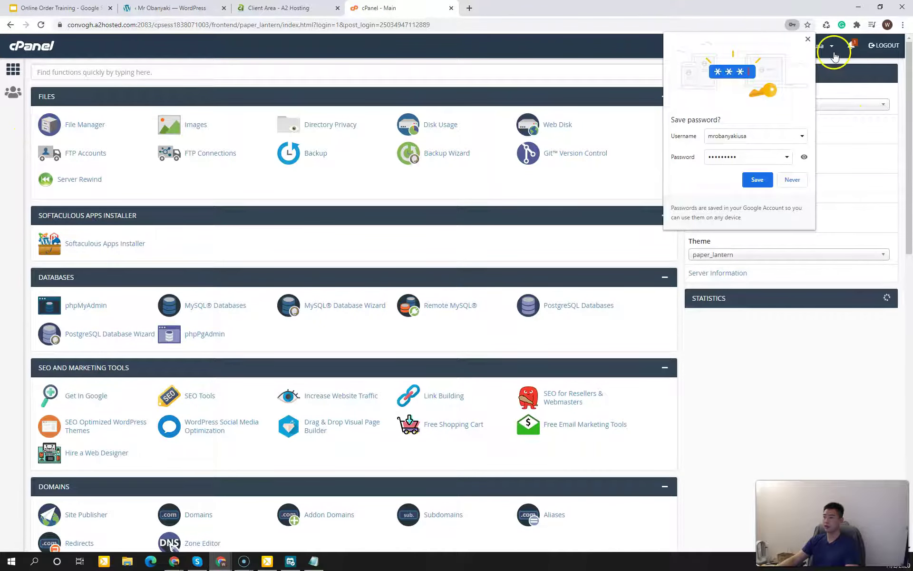
# Step: Search cPanel's tools for 'email' and open Email Accounts
pyautogui.click(807, 39)
pyautogui.click(577, 71)
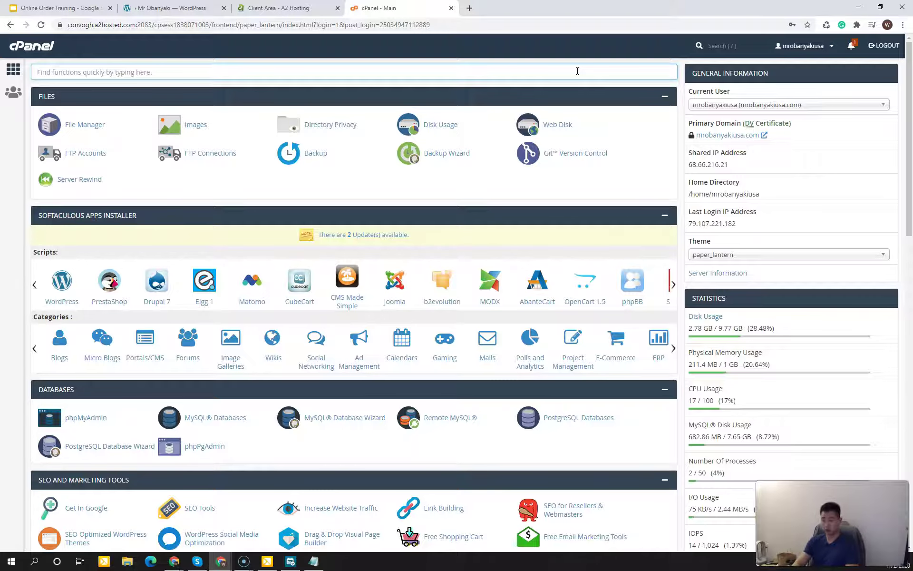
pyautogui.write('email')
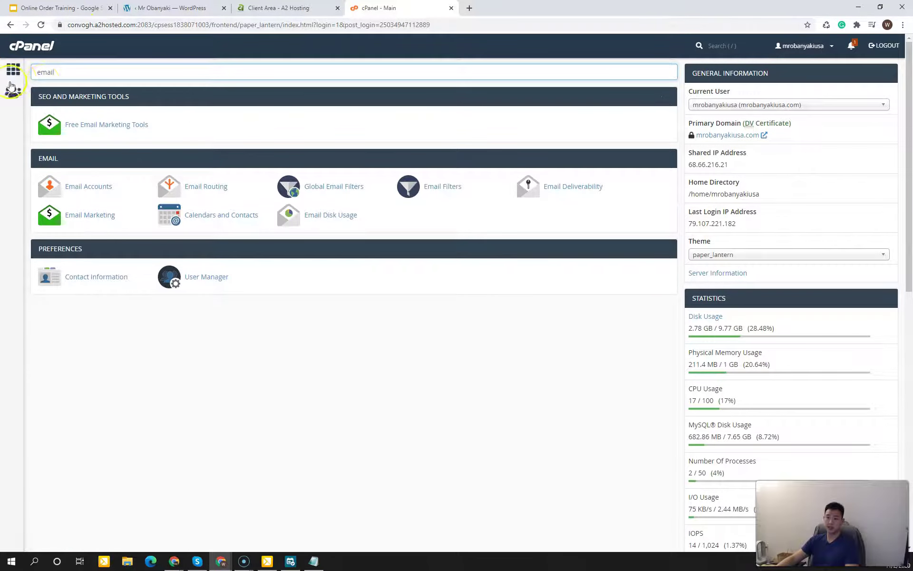
pyautogui.click(72, 187)
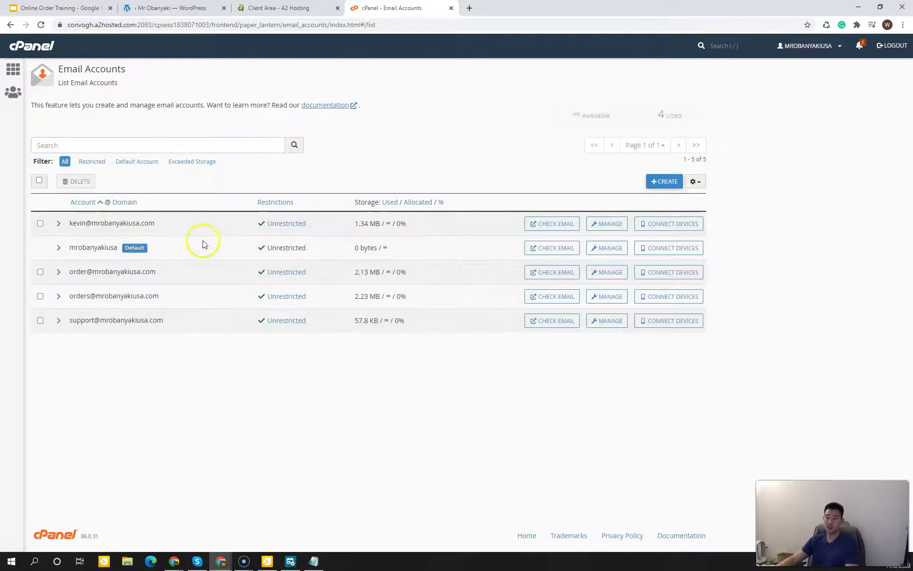
# Step: Start a new email account on mrobanyakiusa.com, with 250 MB default storage
pyautogui.click(159, 348)
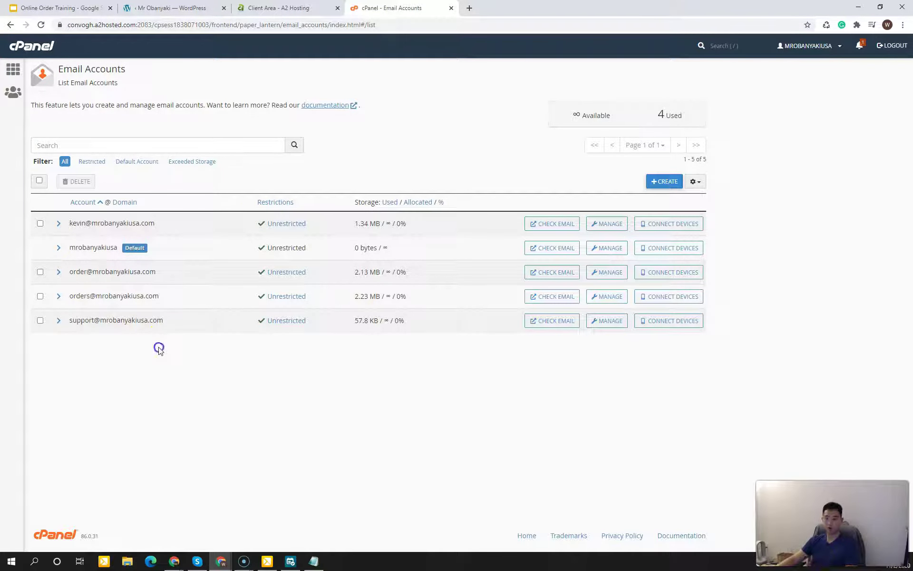
pyautogui.click(159, 347)
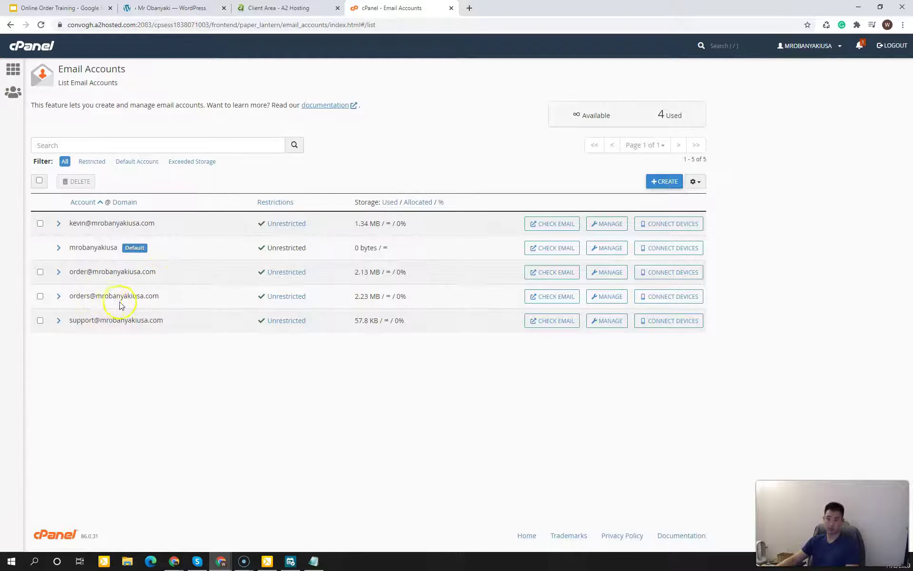
pyautogui.click(247, 431)
pyautogui.click(253, 426)
pyautogui.click(296, 417)
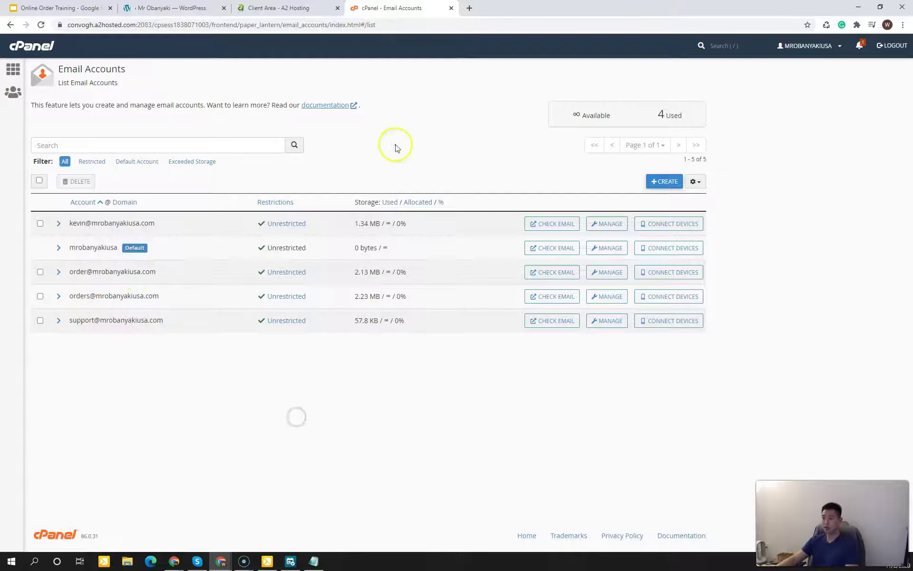
pyautogui.click(653, 181)
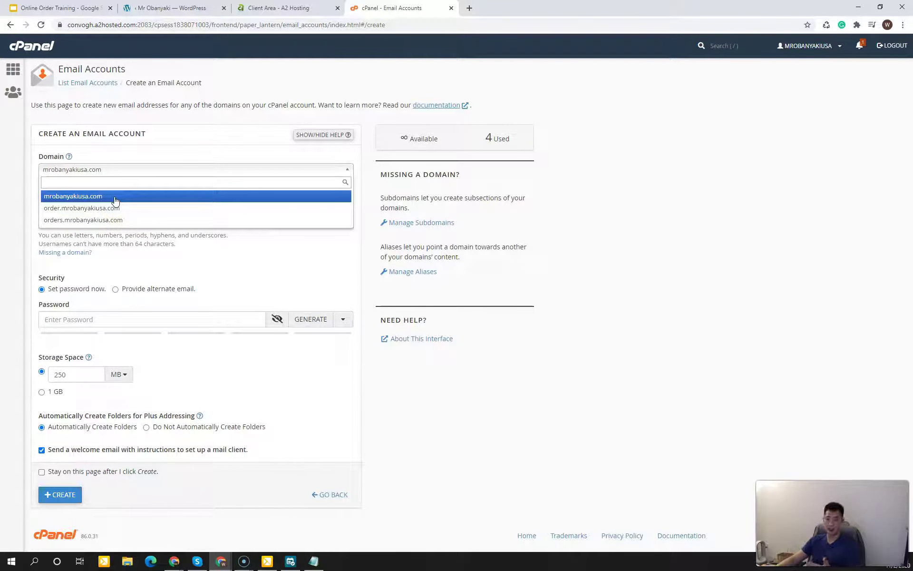
pyautogui.click(95, 196)
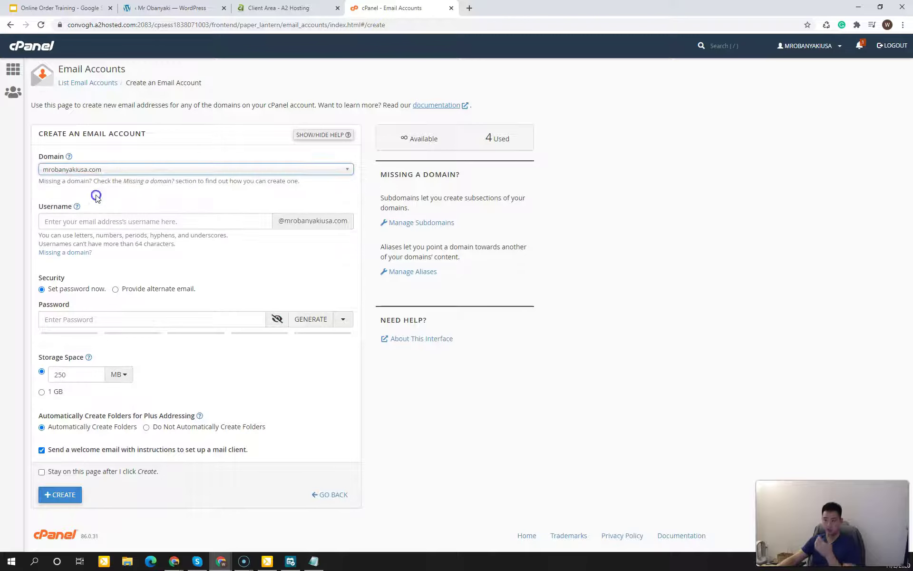
pyautogui.click(116, 219)
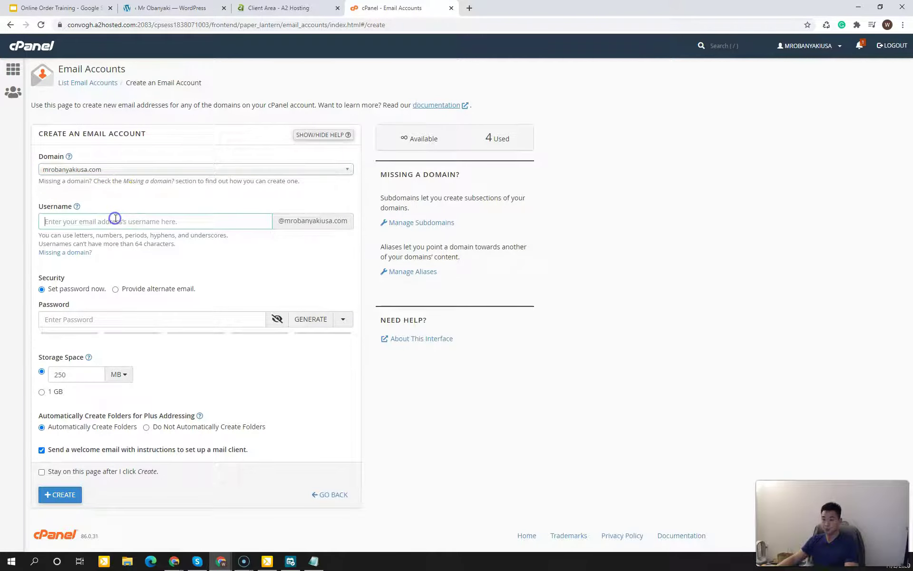
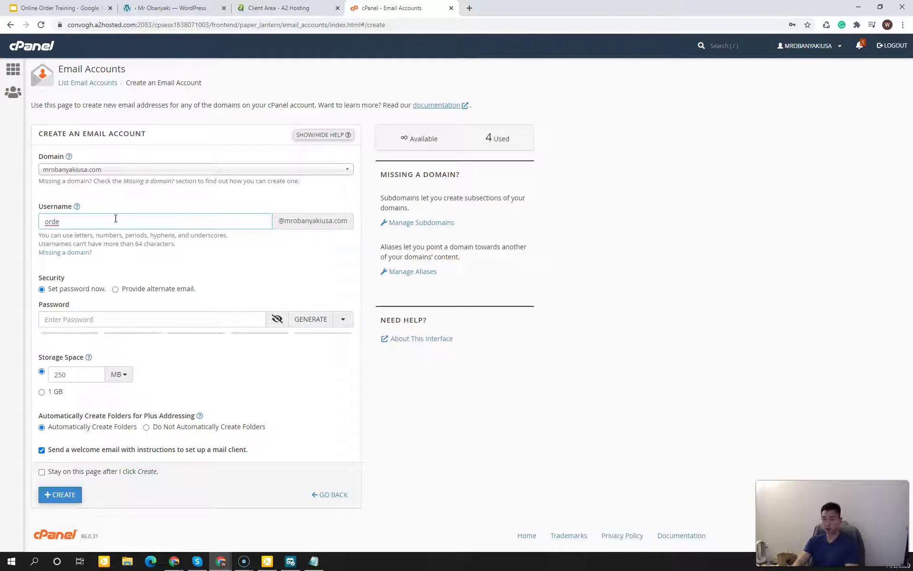
pyautogui.click(206, 281)
pyautogui.click(78, 318)
pyautogui.write('***********')
pyautogui.click(438, 447)
pyautogui.scroll(-1, 438, 448)
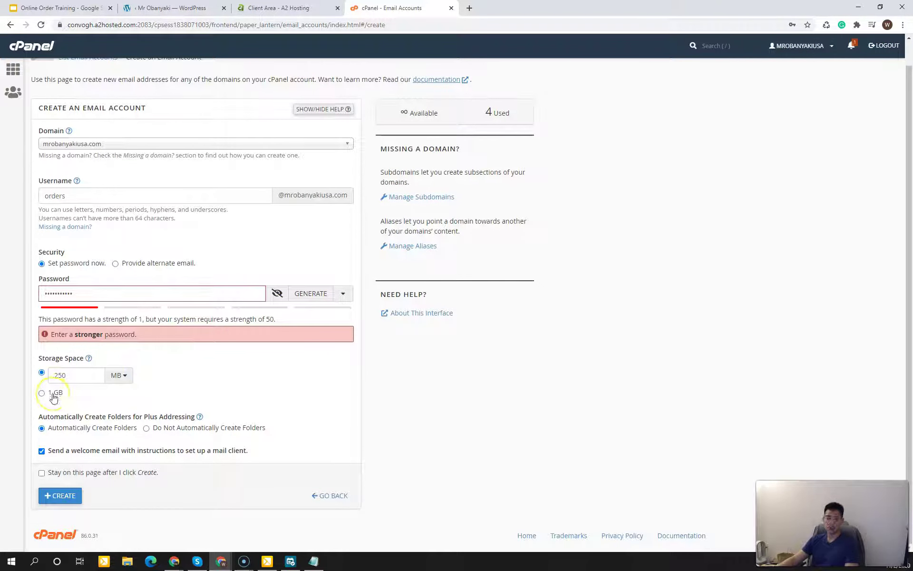
pyautogui.click(53, 395)
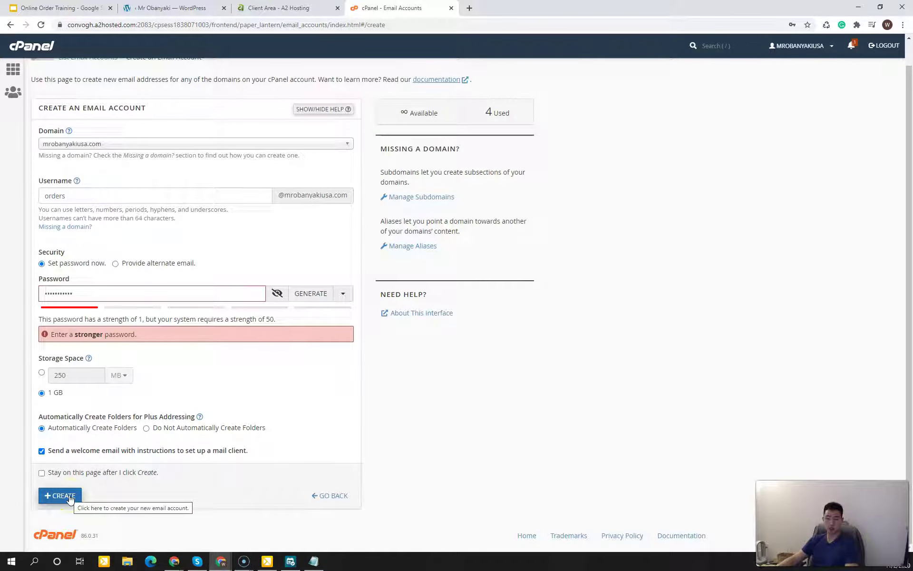
pyautogui.click(10, 26)
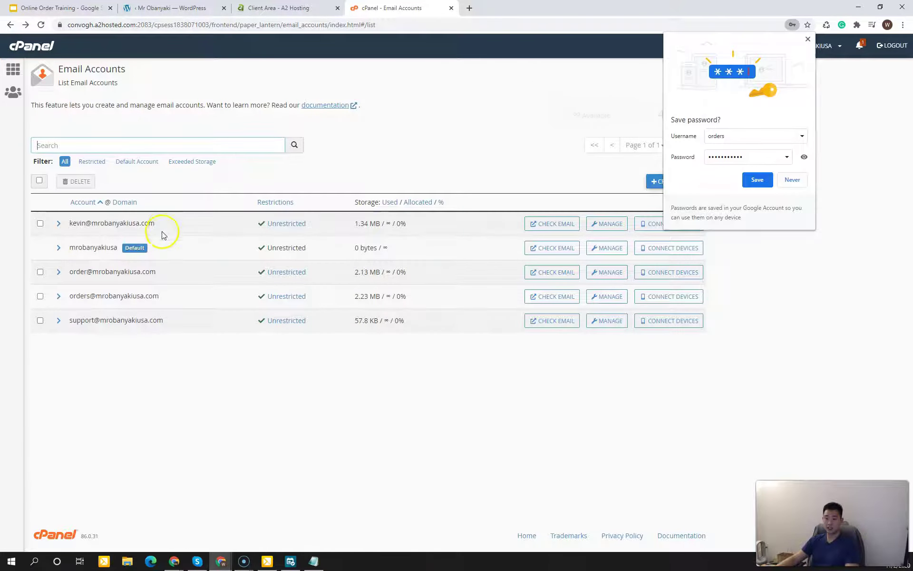
pyautogui.click(808, 39)
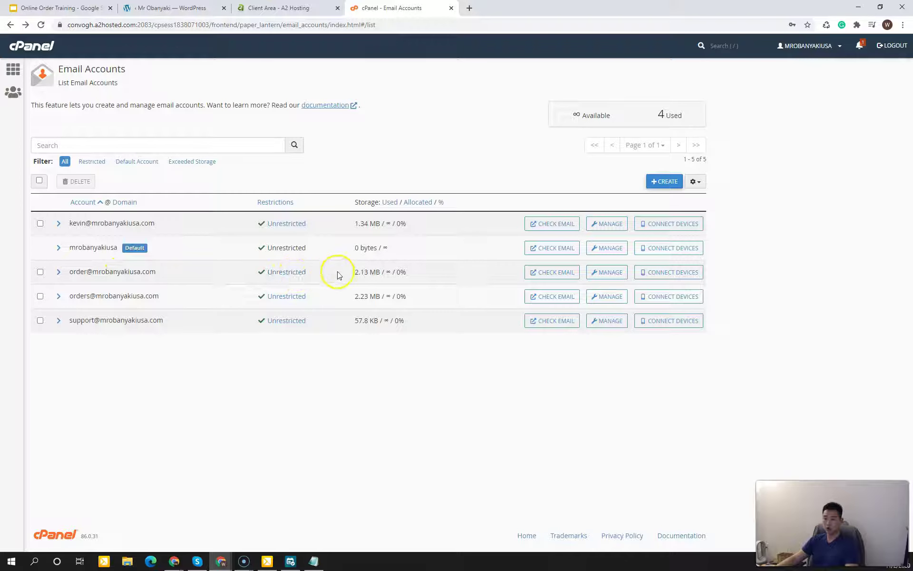
pyautogui.click(674, 281)
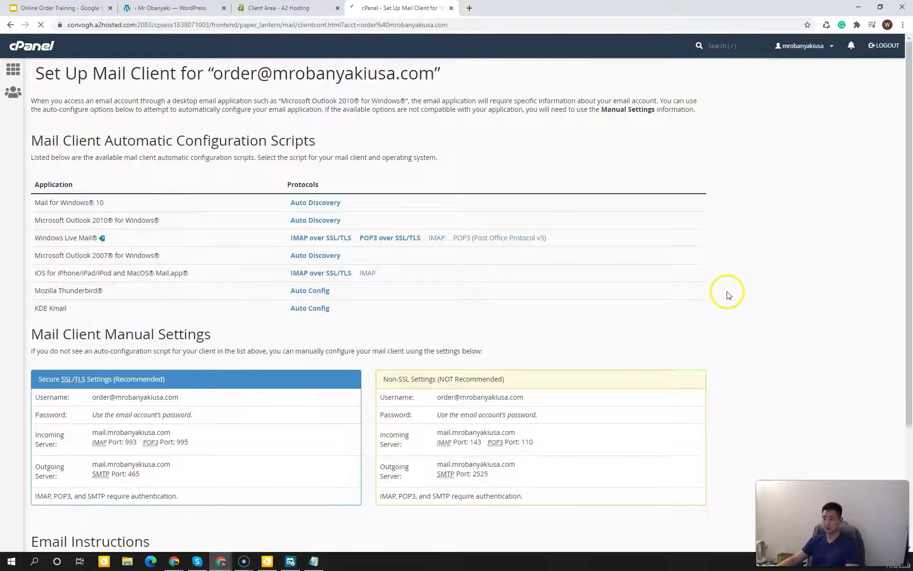
pyautogui.scroll(-2, 608, 318)
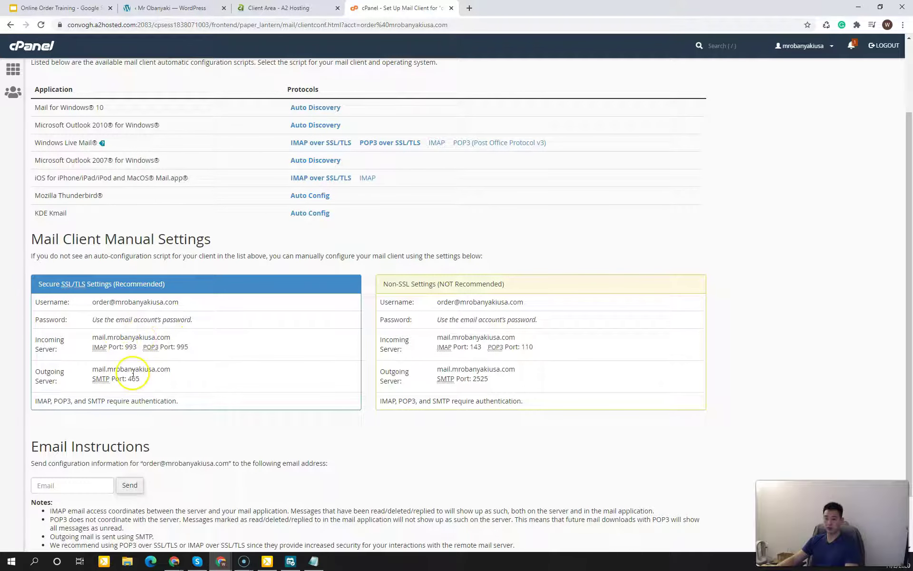
pyautogui.click(193, 9)
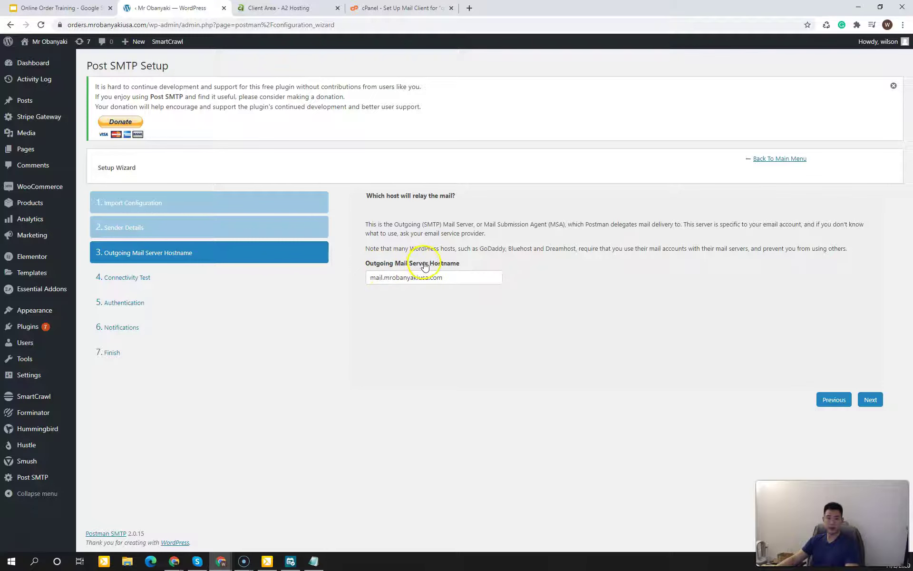
pyautogui.click(373, 10)
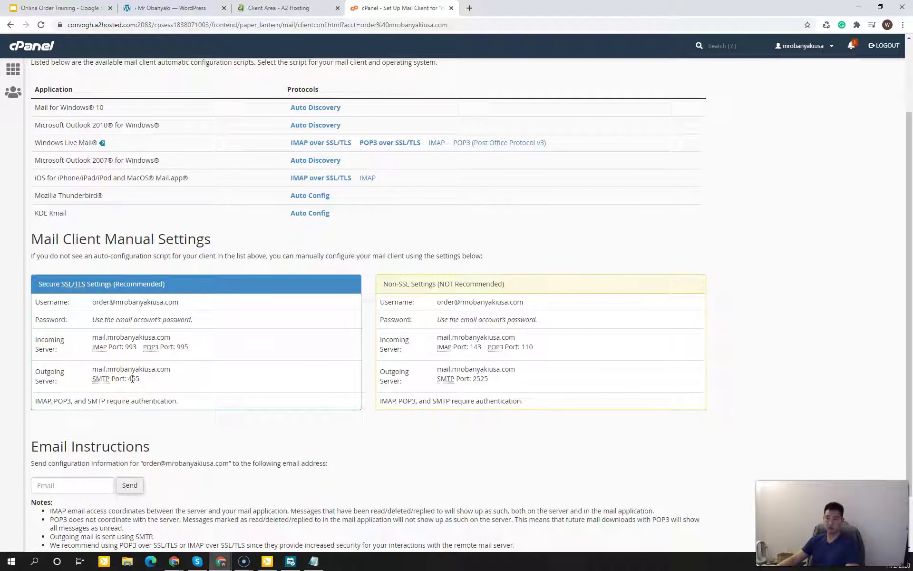
pyautogui.click(192, 12)
pyautogui.click(467, 280)
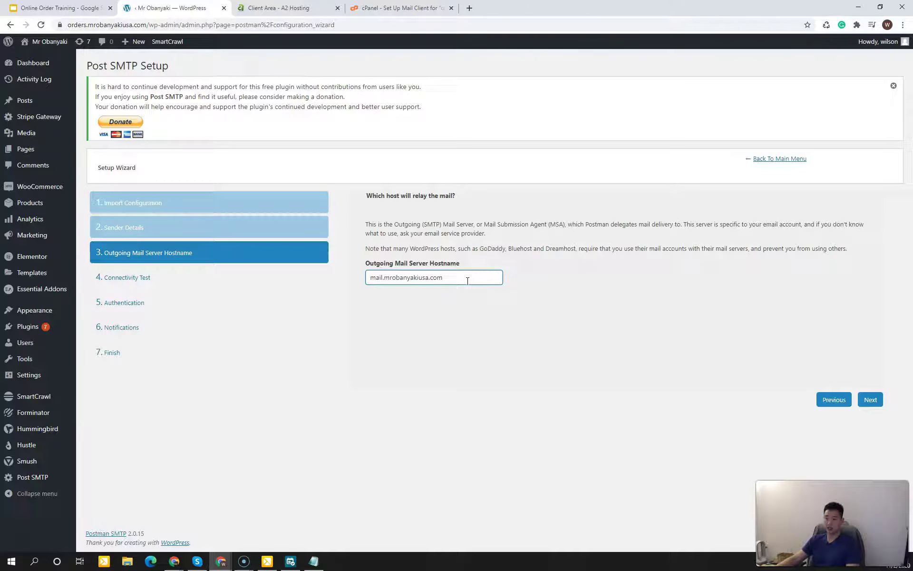
# Step: Advance to Connectivity Test and choose the SMTP socket on port 465 instead of 587
pyautogui.click(870, 400)
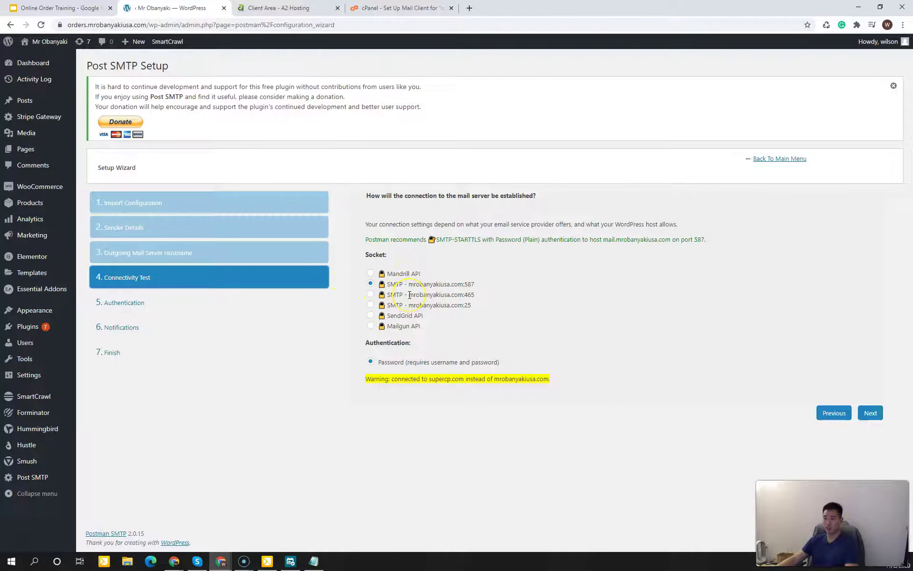
pyautogui.click(376, 10)
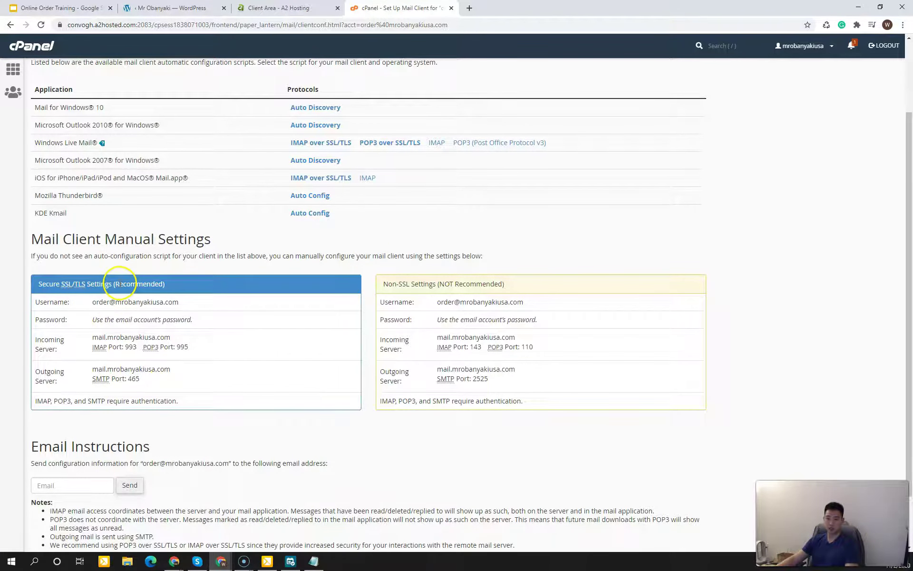
pyautogui.click(186, 10)
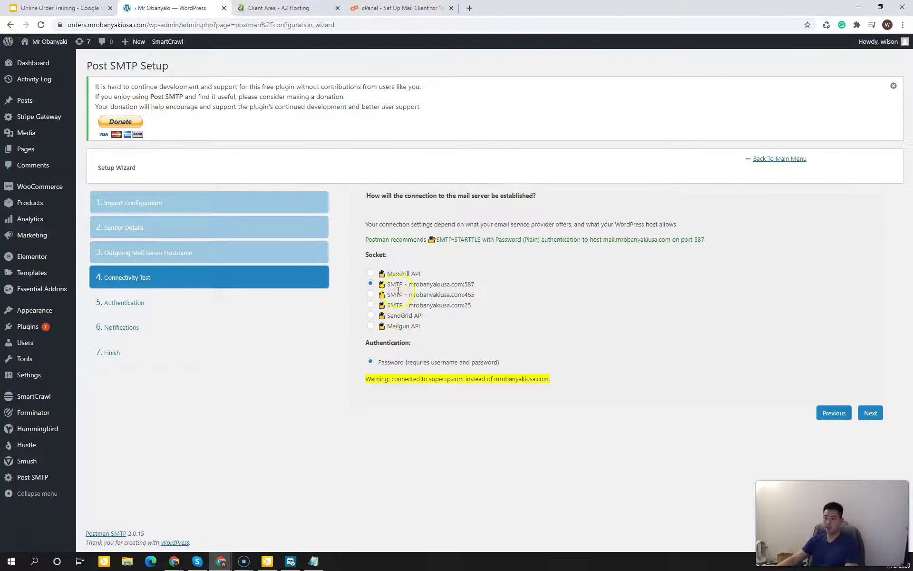
pyautogui.doubleClick(473, 285)
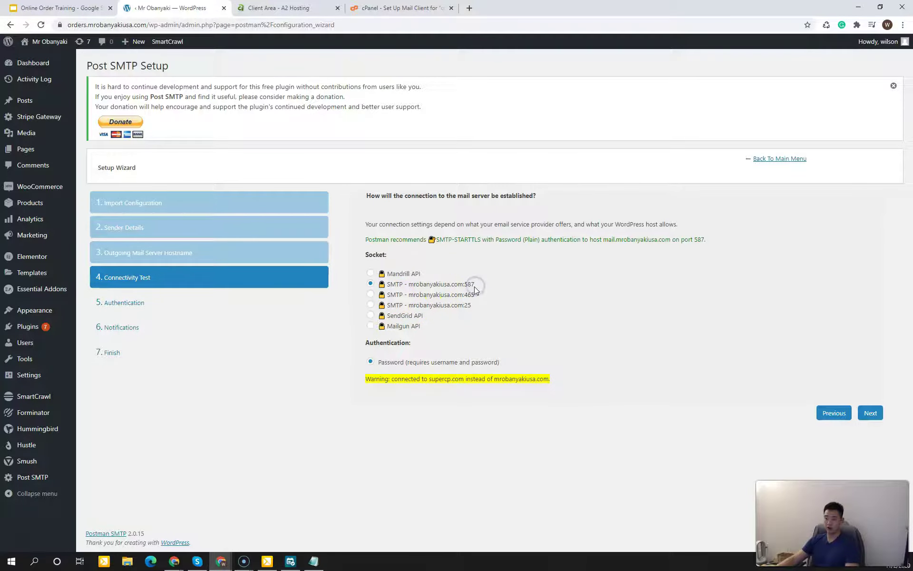
pyautogui.click(372, 295)
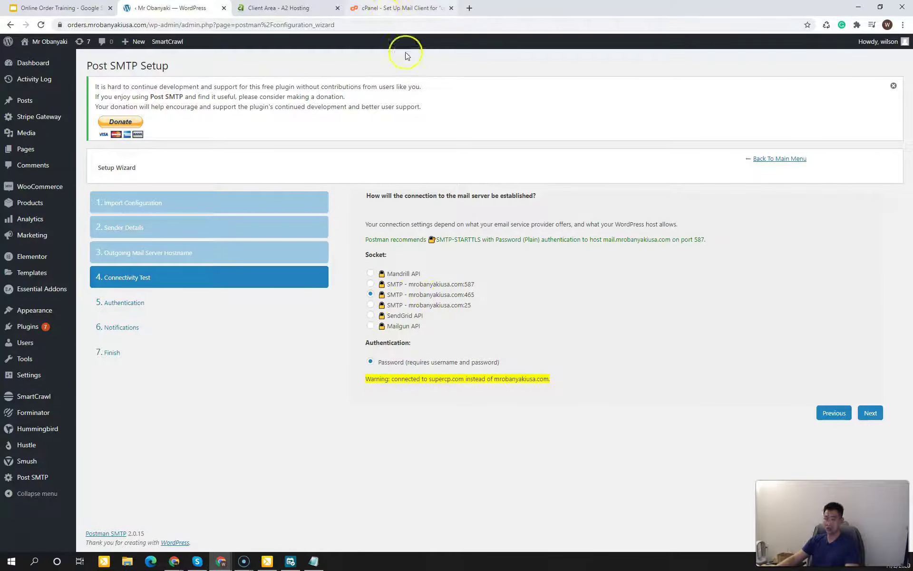
# Step: On the Authentication step, verify the account username and leave the password unchanged
pyautogui.click(870, 412)
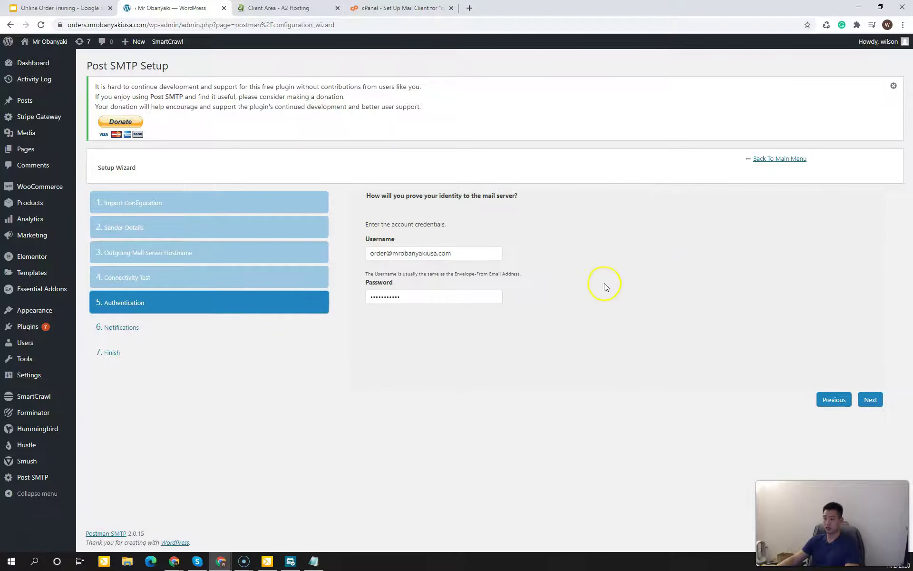
pyautogui.click(464, 253)
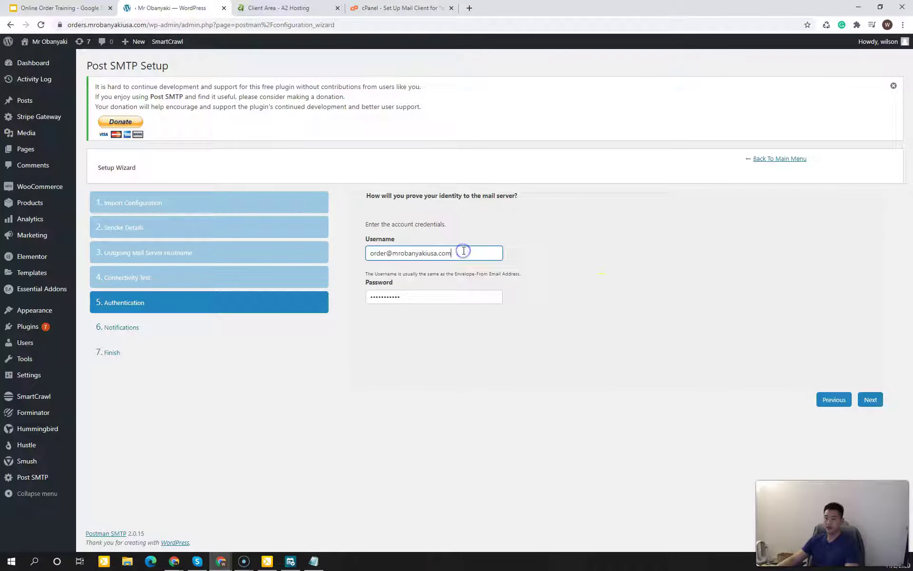
pyautogui.moveTo(382, 256); pyautogui.dragTo(419, 256)
pyautogui.click(421, 256)
pyautogui.click(413, 298)
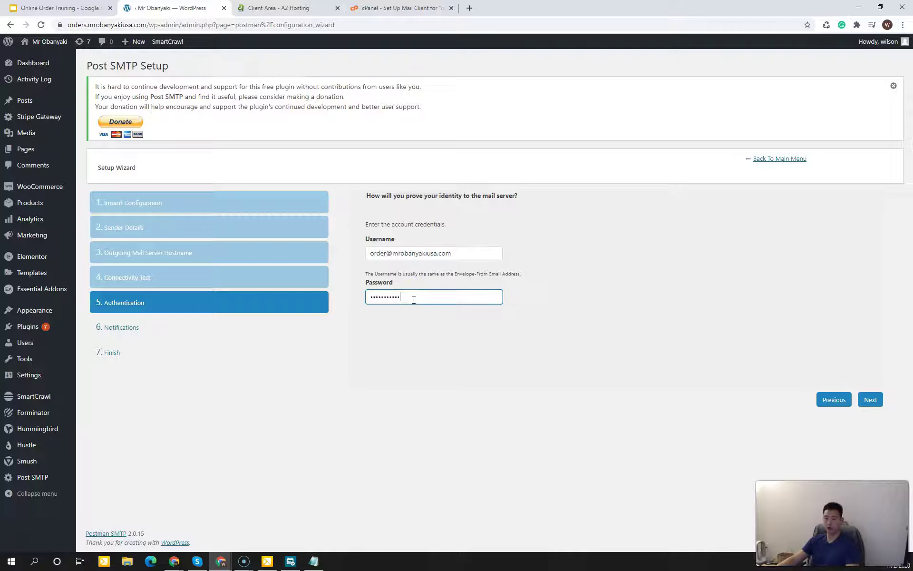
pyautogui.click(589, 302)
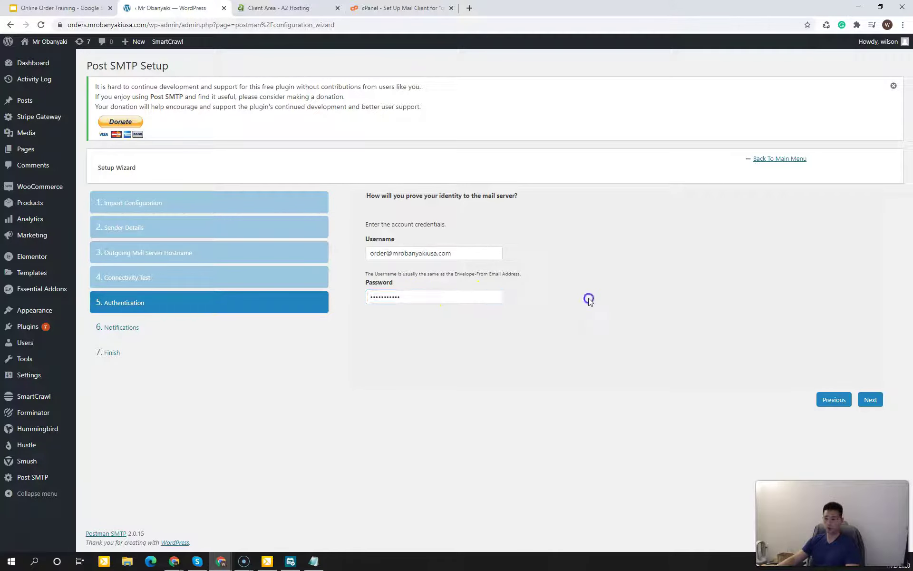
# Step: Continue past Notifications and finish the wizard to save the SMTPS port 465 settings
pyautogui.click(872, 400)
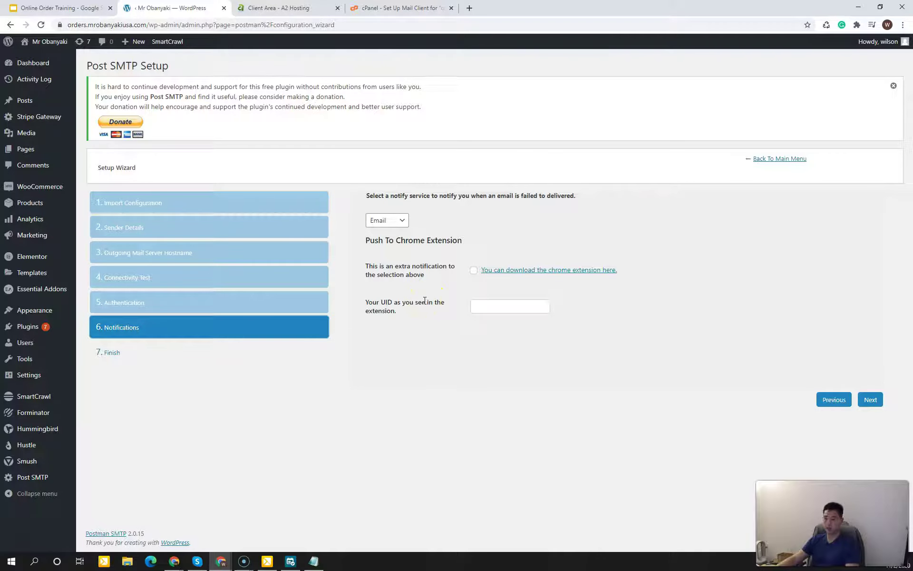
pyautogui.click(870, 401)
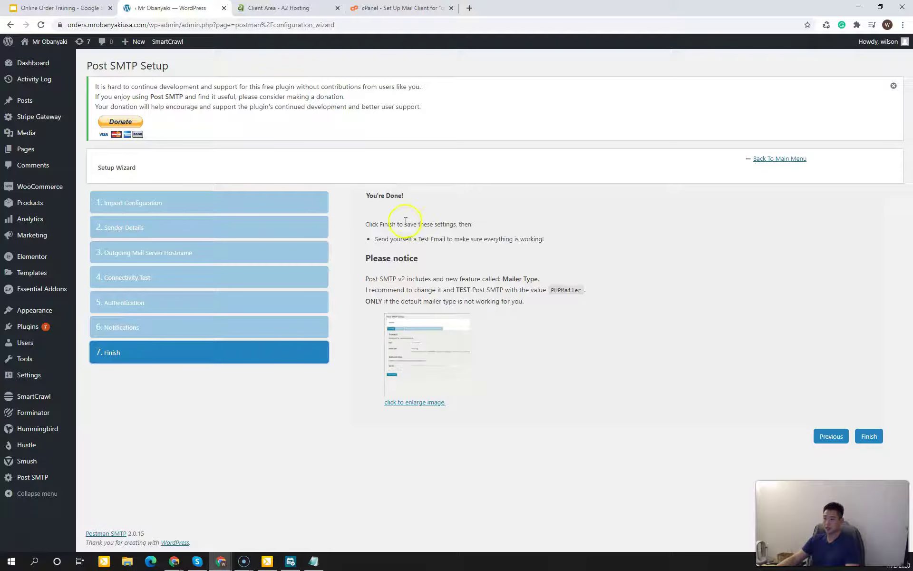
pyautogui.click(869, 436)
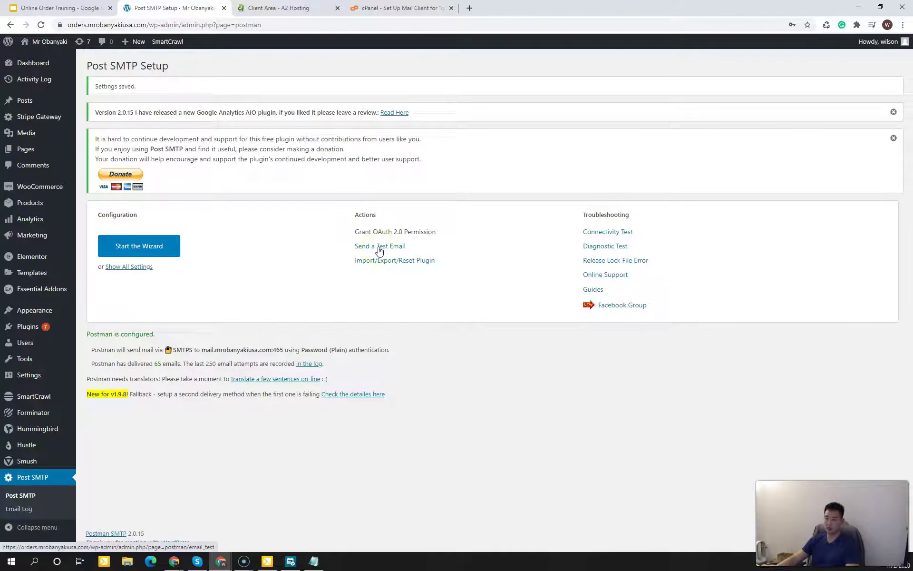
# Step: Send a Post SMTP test email to the confirmed admin address and get a Success status
pyautogui.click(379, 249)
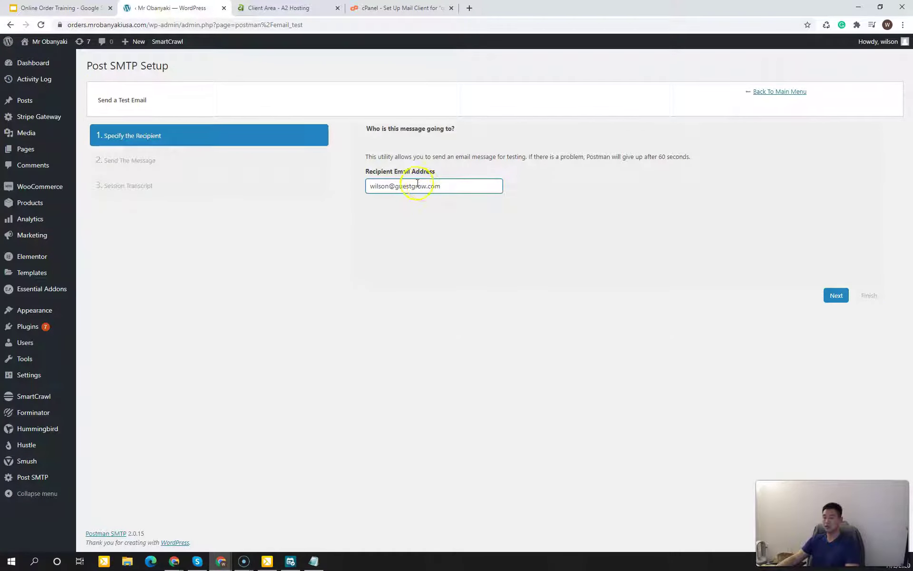
pyautogui.click(449, 185)
pyautogui.click(836, 296)
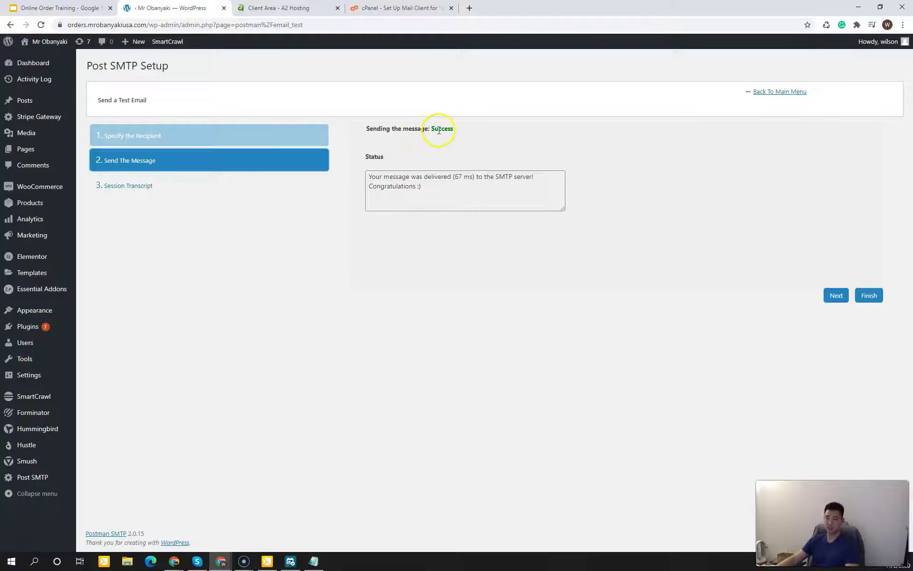
# Step: Open Gmail in a new browser tab
pyautogui.click(469, 8)
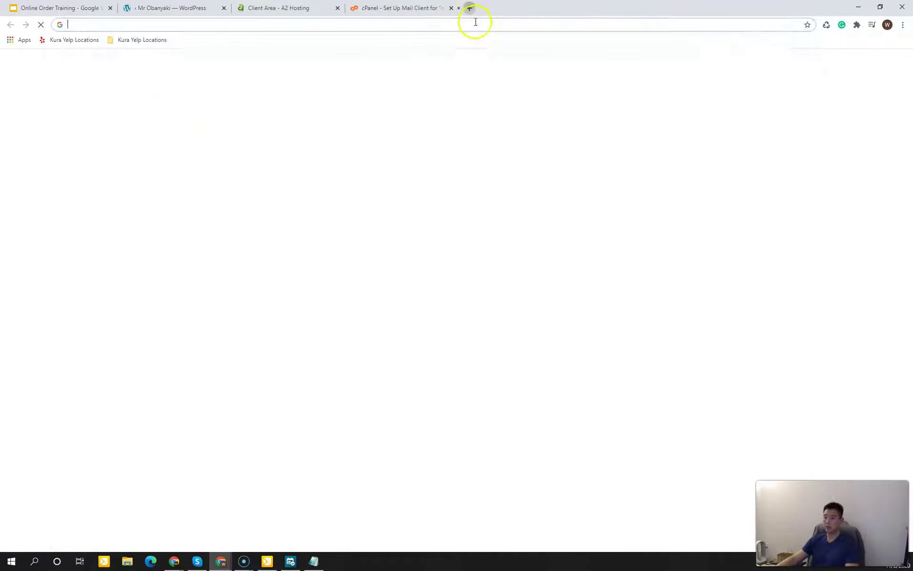
pyautogui.write('gmail')
pyautogui.press('Return')
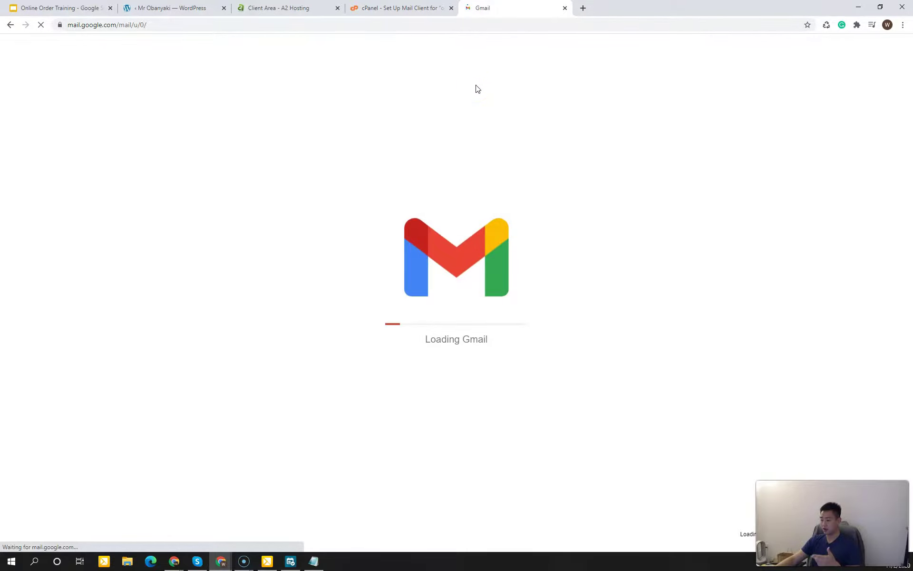
pyautogui.click(171, 8)
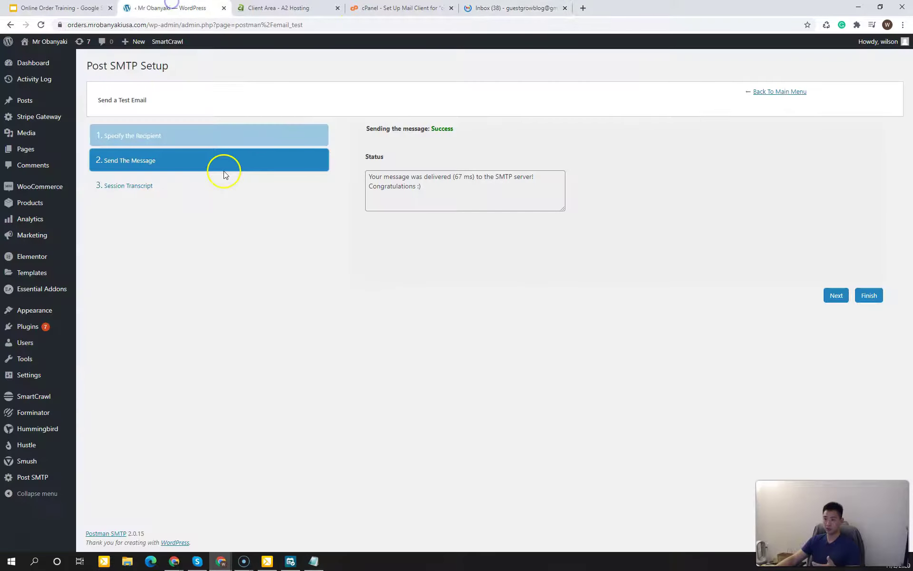
pyautogui.click(513, 8)
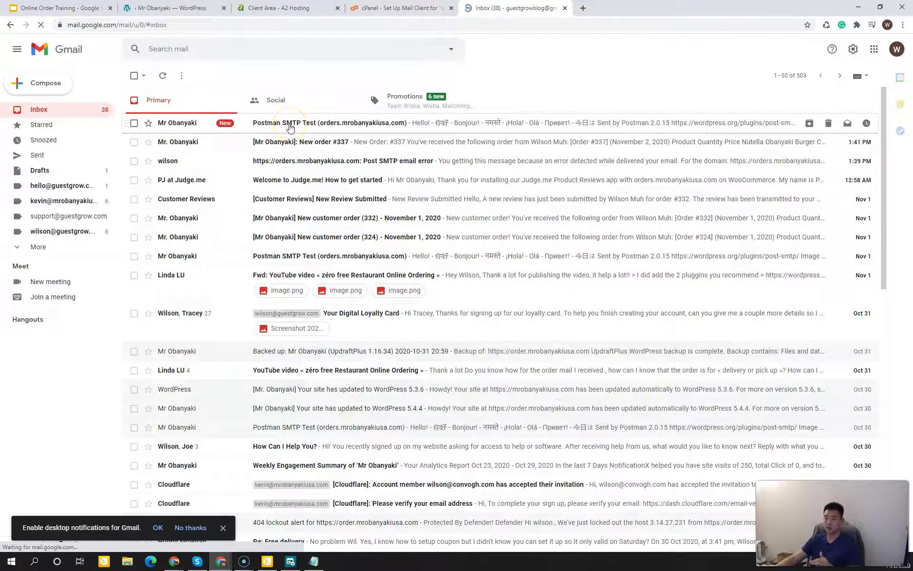
# Step: Open the Postman SMTP Test email in the inbox, then return to the WordPress tab
pyautogui.click(289, 126)
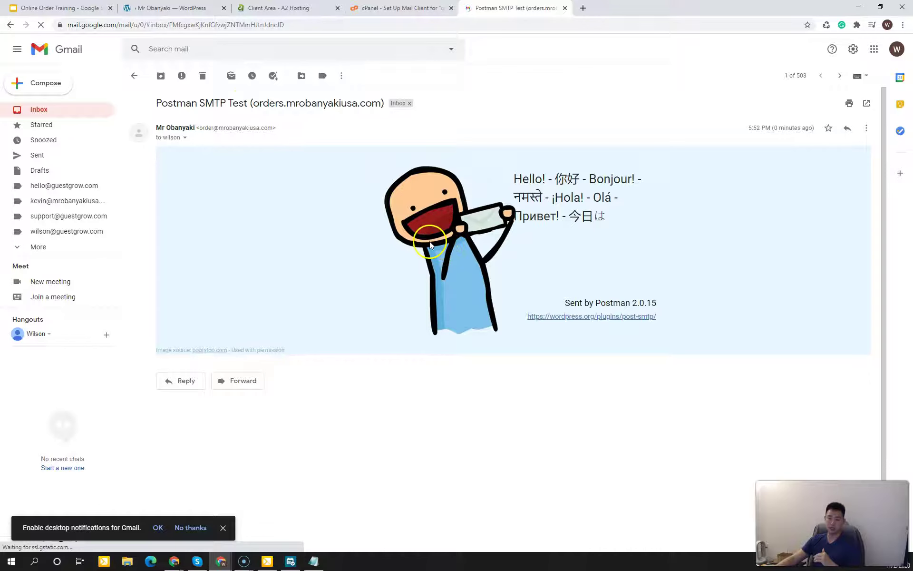
pyautogui.click(427, 126)
pyautogui.click(89, 109)
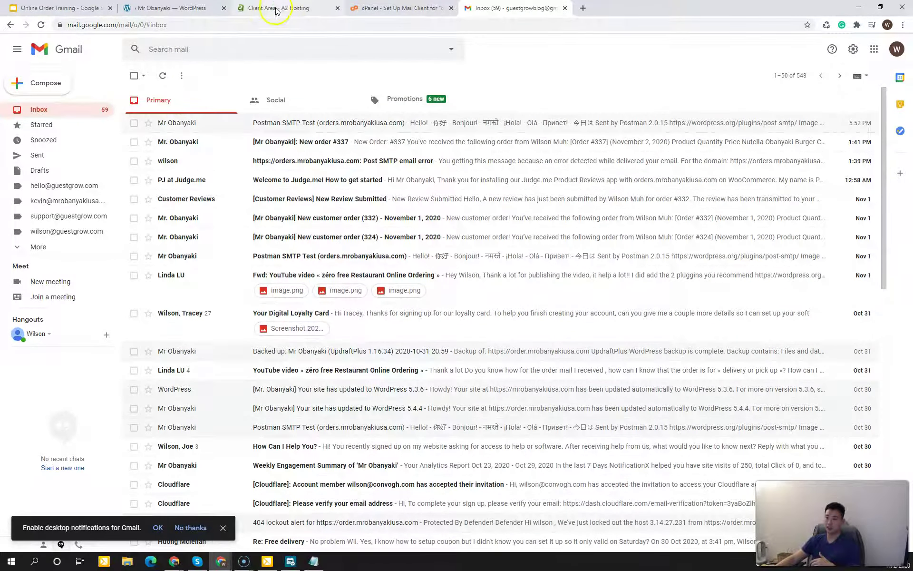
pyautogui.click(279, 8)
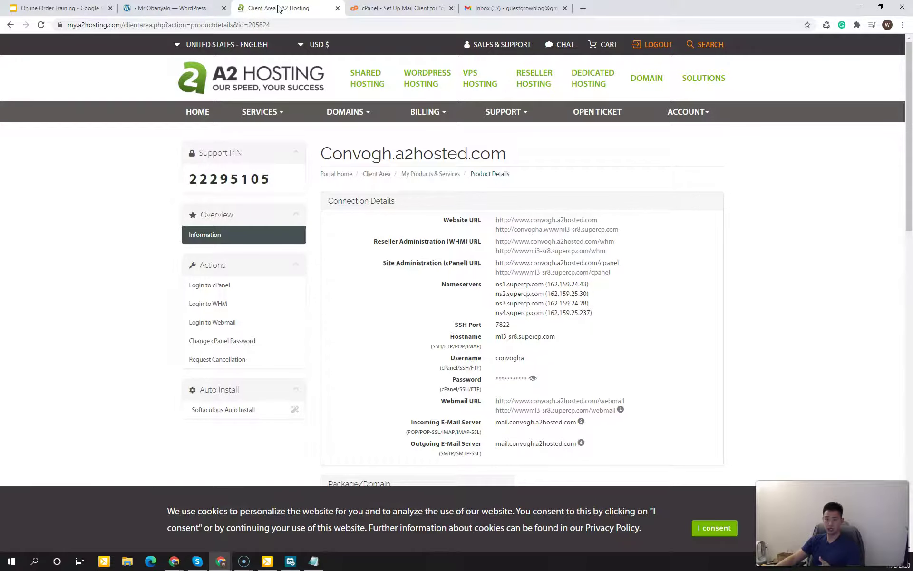
pyautogui.click(206, 8)
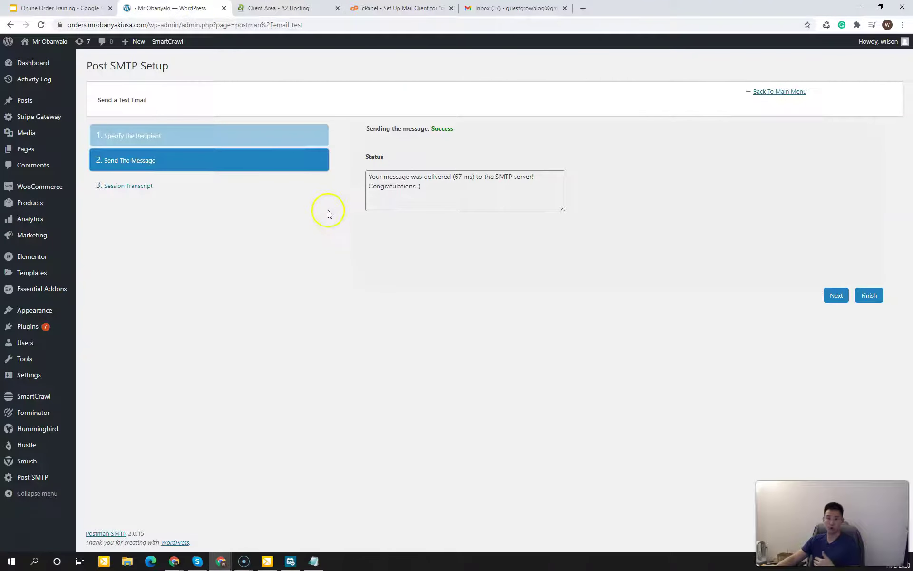
# Step: Finish the test-email wizard and check the Notifications Checklist slides before returning to Post SMTP
pyautogui.click(414, 244)
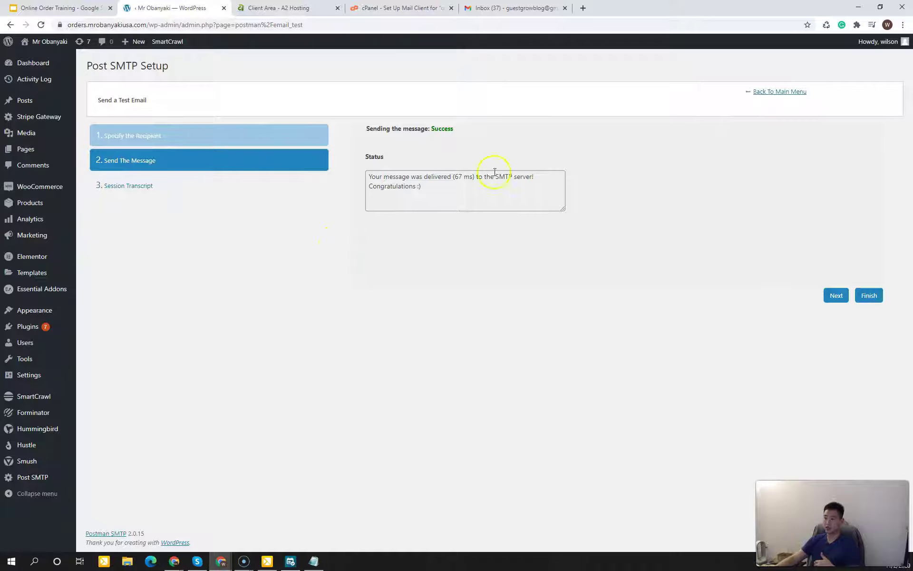
pyautogui.click(873, 295)
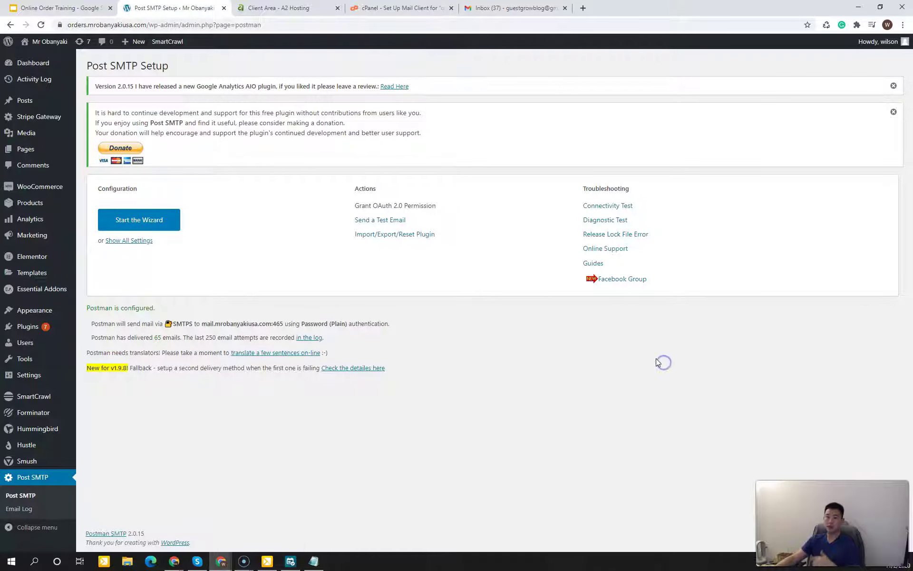
pyautogui.click(639, 357)
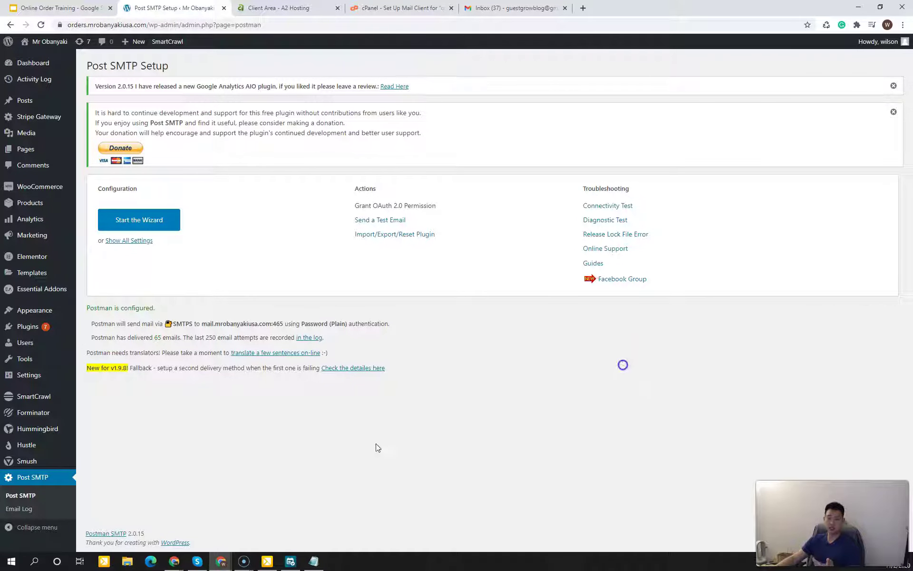
pyautogui.click(22, 549)
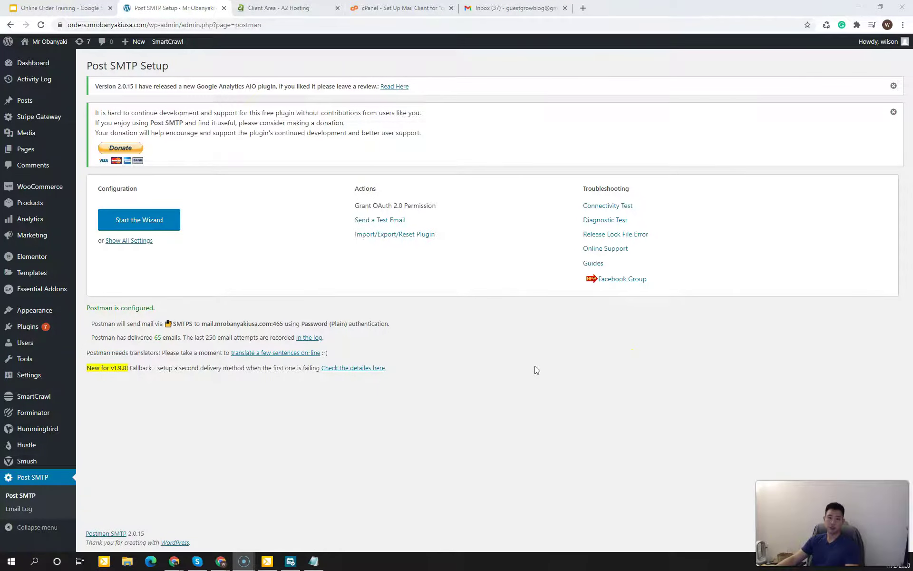
pyautogui.click(57, 7)
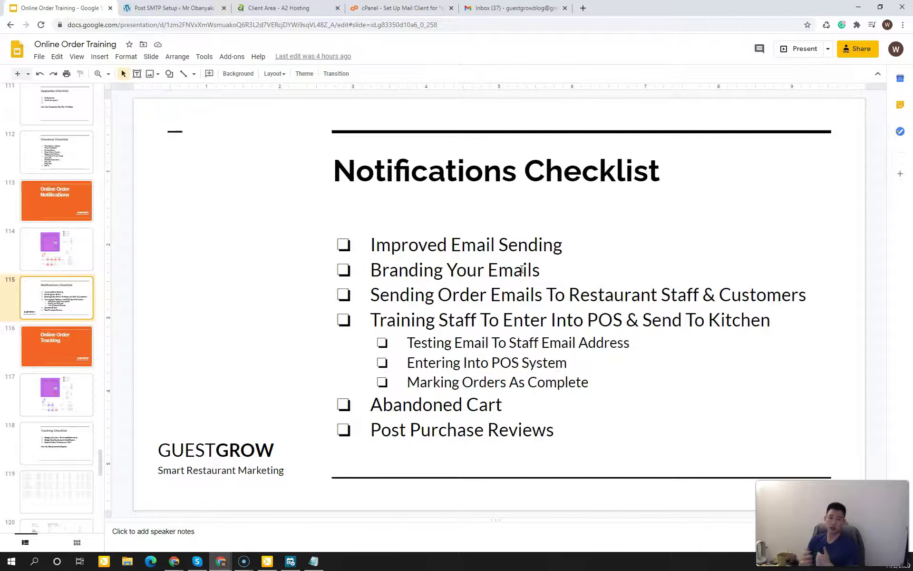
pyautogui.click(192, 10)
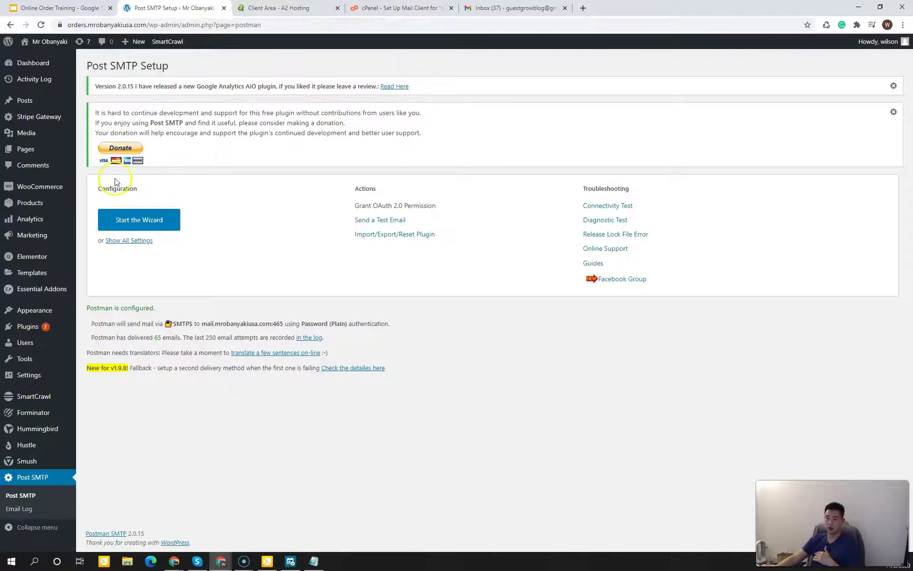
pyautogui.moveTo(56, 186)
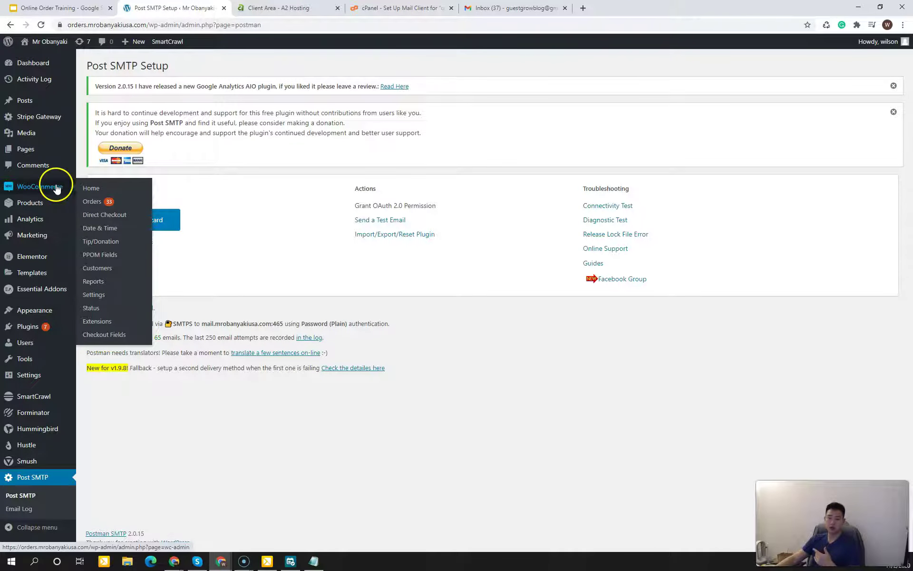
# Step: Open WooCommerce Settings > Emails and scroll through the New, Cancelled and Failed order notifications
pyautogui.click(103, 295)
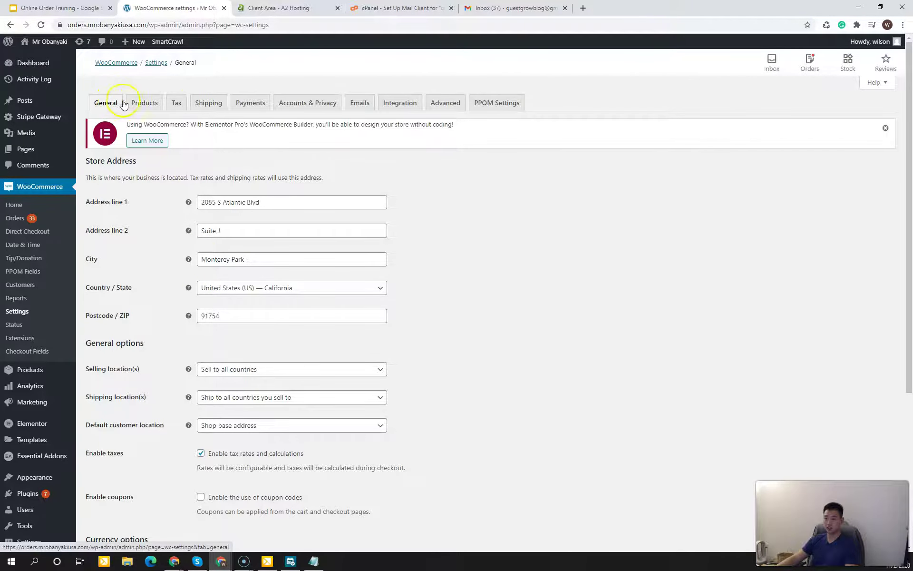
pyautogui.click(366, 105)
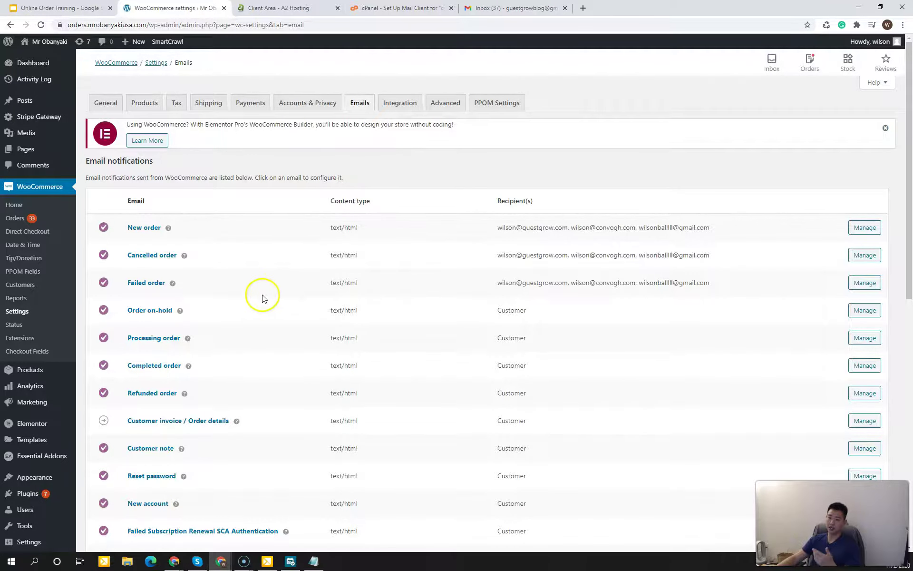
pyautogui.scroll(-2, 274, 345)
pyautogui.scroll(-2, 274, 345)
pyautogui.scroll(1, 273, 344)
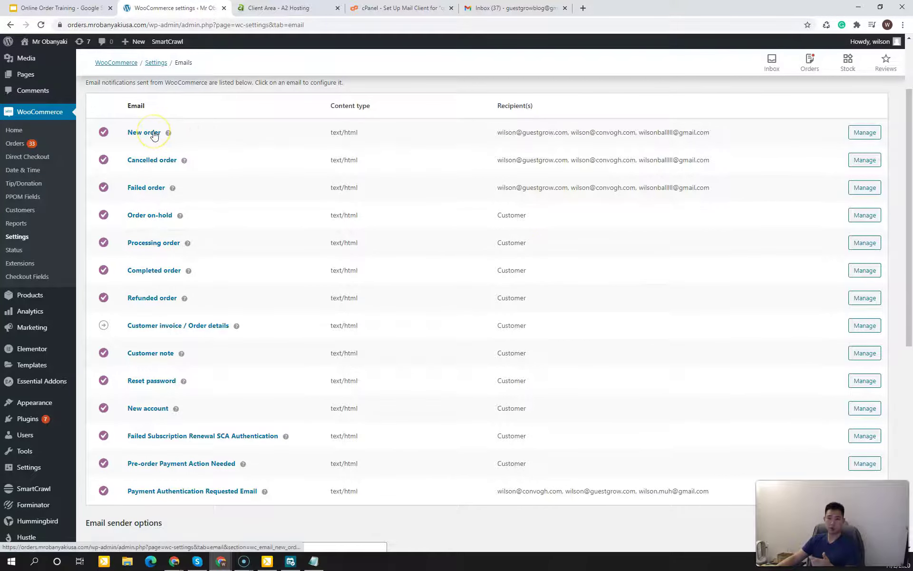
# Step: Point out the New order recipients in the list and open that email's settings
pyautogui.moveTo(519, 133); pyautogui.dragTo(597, 133)
pyautogui.click(599, 132)
pyautogui.moveTo(654, 132); pyautogui.dragTo(561, 133)
pyautogui.click(565, 135)
pyautogui.click(862, 135)
pyautogui.click(862, 135)
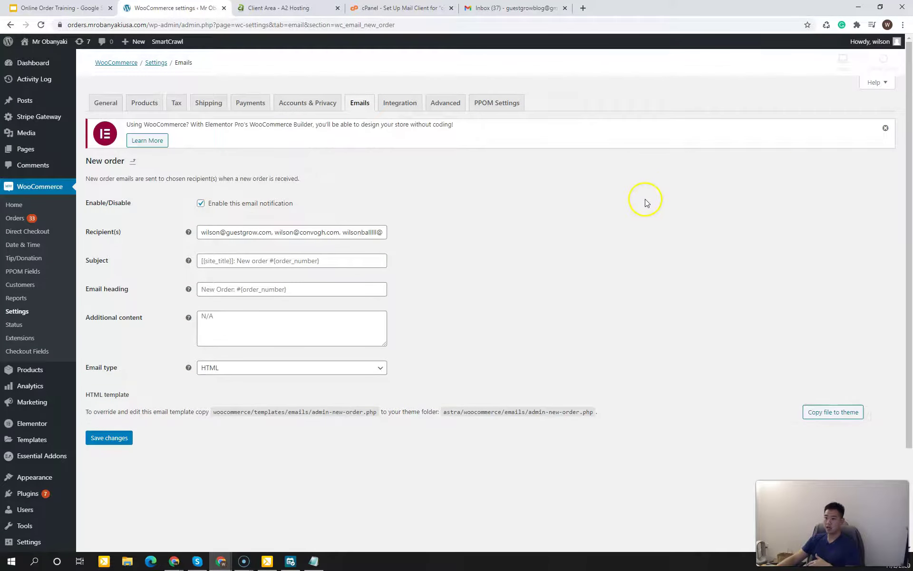
# Step: Review each of the three admin addresses in the New order Recipient(s) field
pyautogui.click(292, 234)
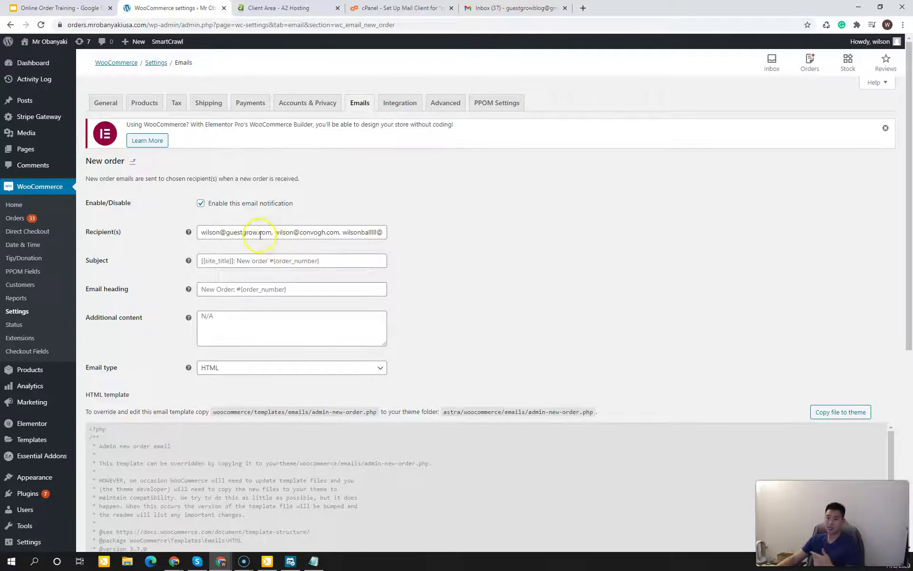
pyautogui.moveTo(211, 237); pyautogui.dragTo(190, 237)
pyautogui.click(357, 232)
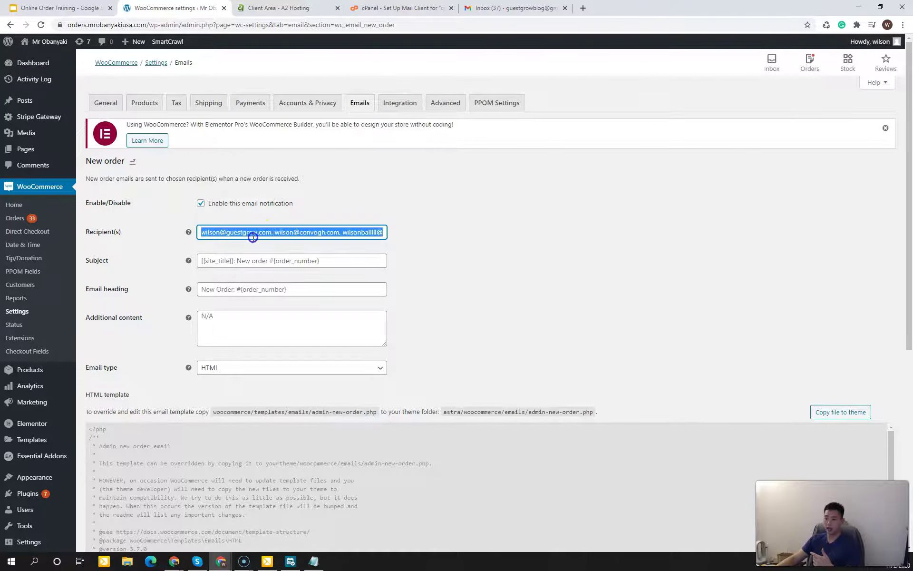
pyautogui.click(253, 237)
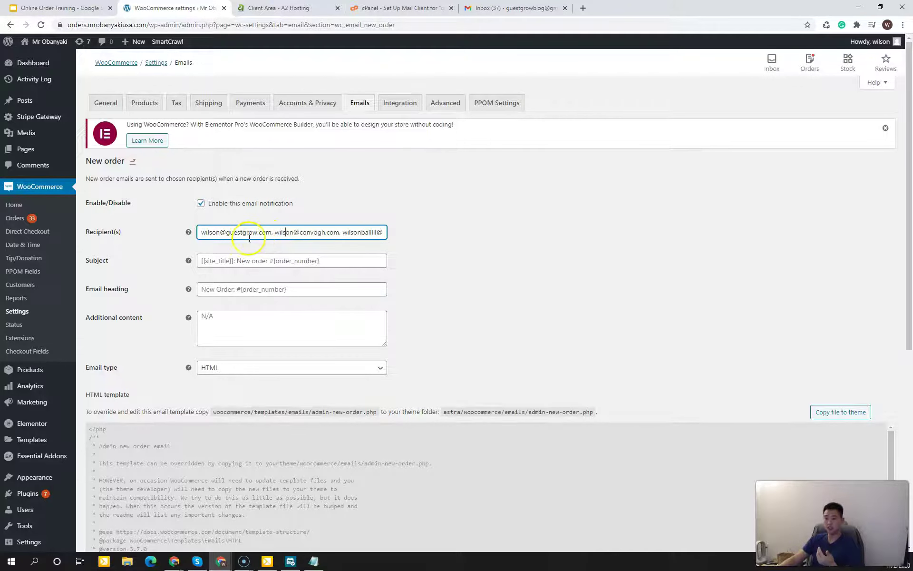
pyautogui.moveTo(201, 232); pyautogui.dragTo(262, 234)
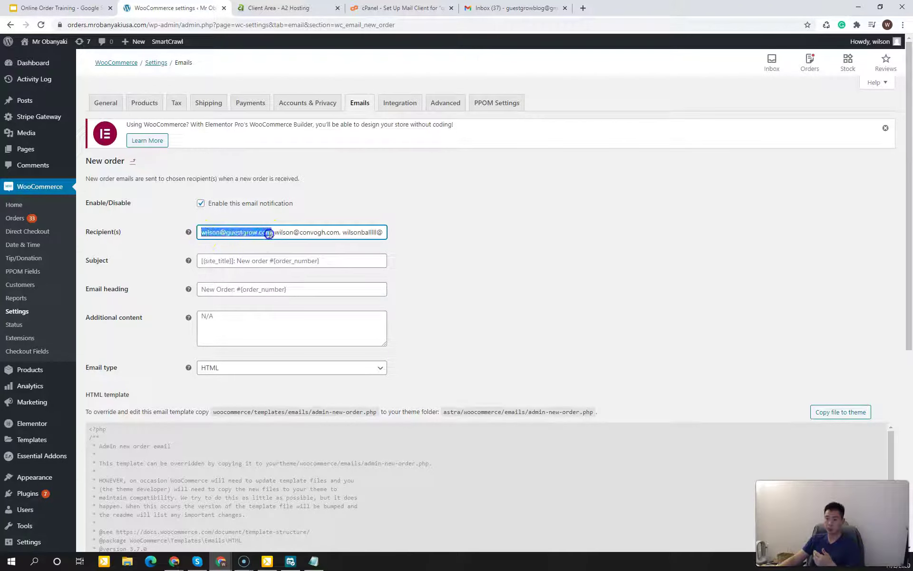
pyautogui.click(269, 233)
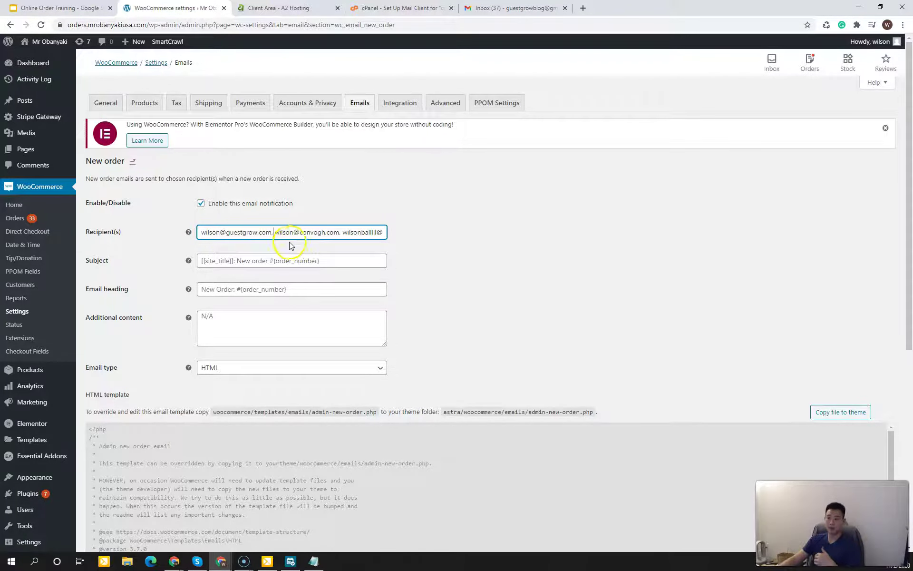
pyautogui.moveTo(275, 232); pyautogui.dragTo(414, 232)
pyautogui.click(333, 232)
pyautogui.click(375, 232)
pyautogui.click(455, 230)
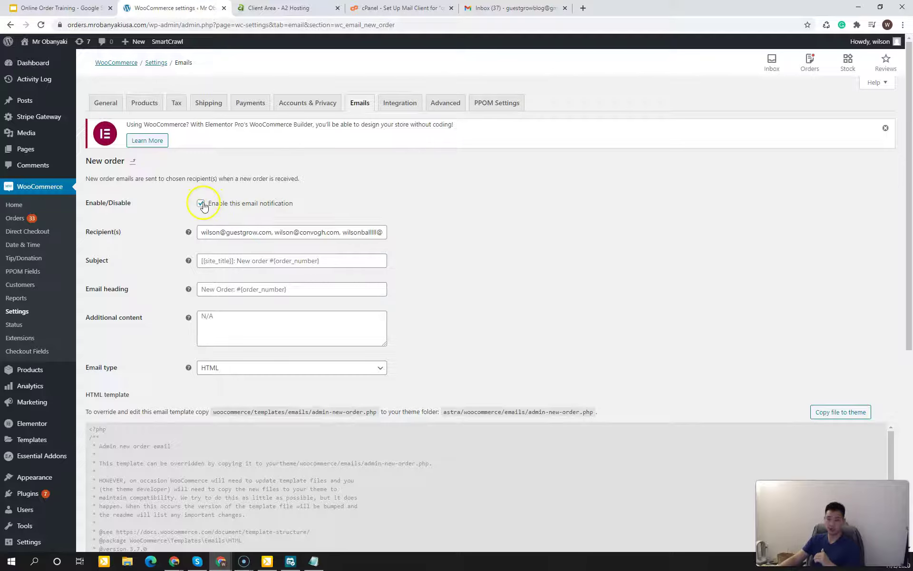
# Step: Inspect the New order Subject, Email heading and Additional content fields
pyautogui.click(438, 253)
pyautogui.click(377, 256)
pyautogui.click(446, 265)
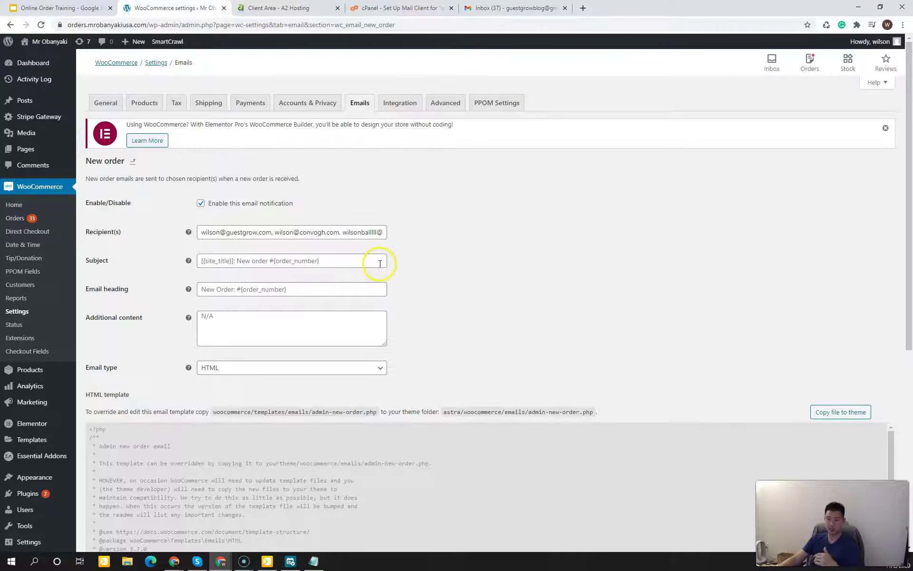
pyautogui.click(444, 274)
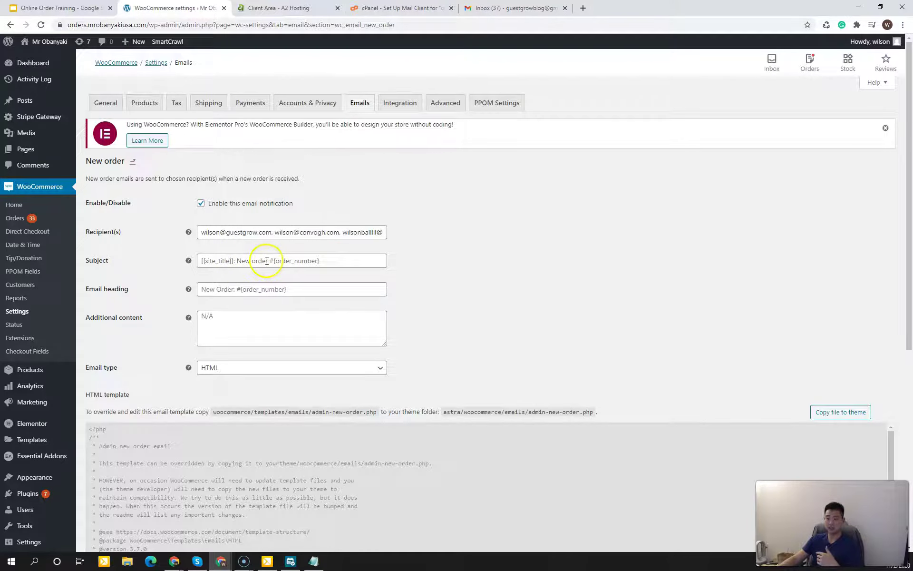
pyautogui.click(257, 263)
pyautogui.click(407, 278)
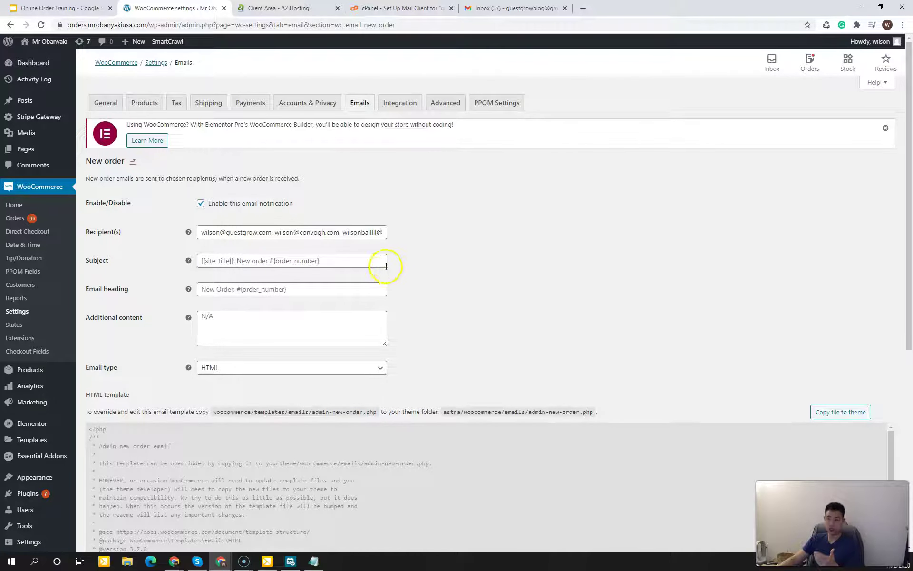
pyautogui.click(287, 260)
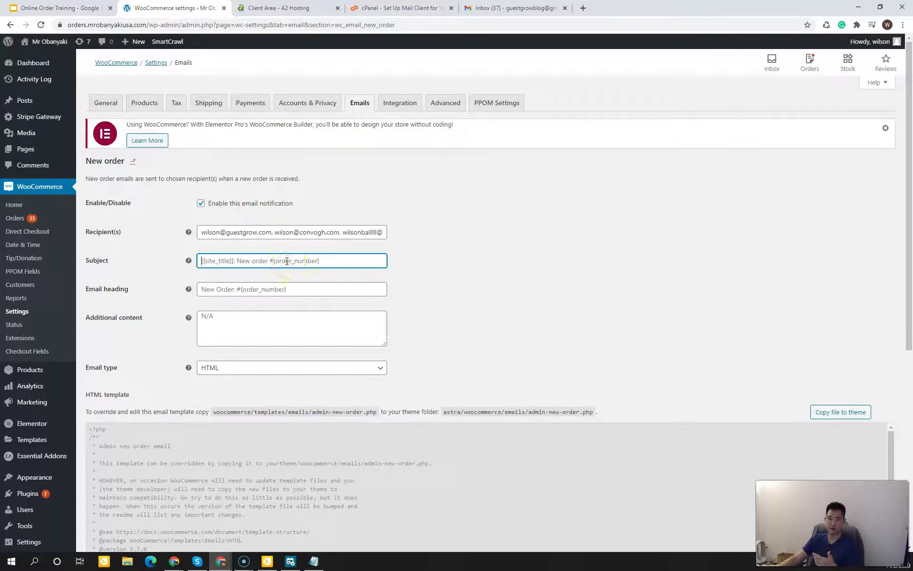
pyautogui.click(422, 287)
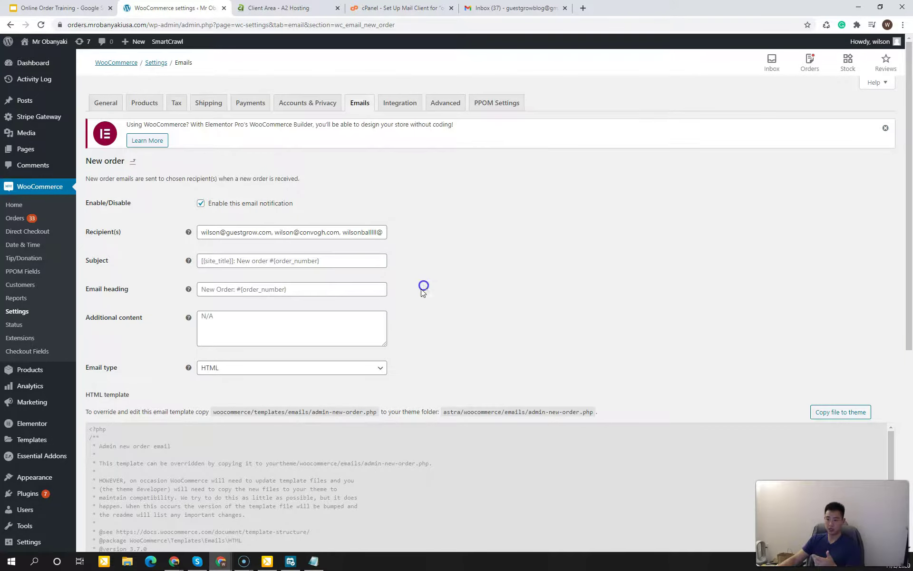
pyautogui.scroll(-1, 422, 287)
pyautogui.click(287, 245)
pyautogui.click(285, 279)
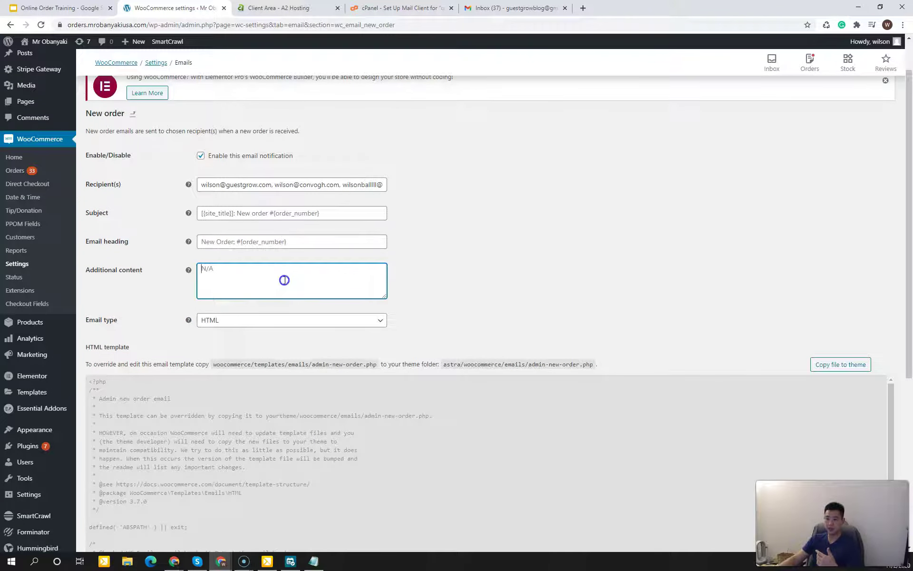
pyautogui.click(470, 271)
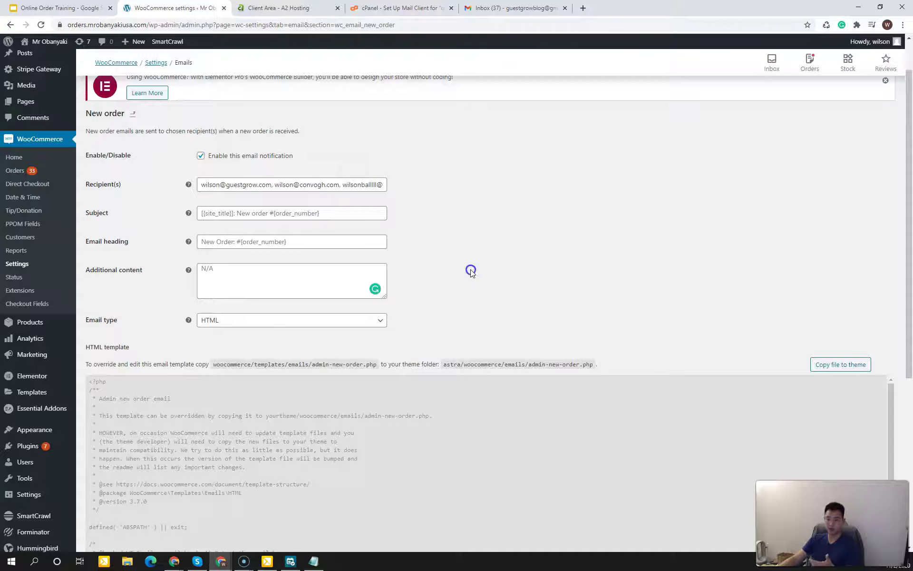
# Step: Recheck the recipients and save the New order email settings, confirming the saved message
pyautogui.click(327, 190)
pyautogui.click(446, 222)
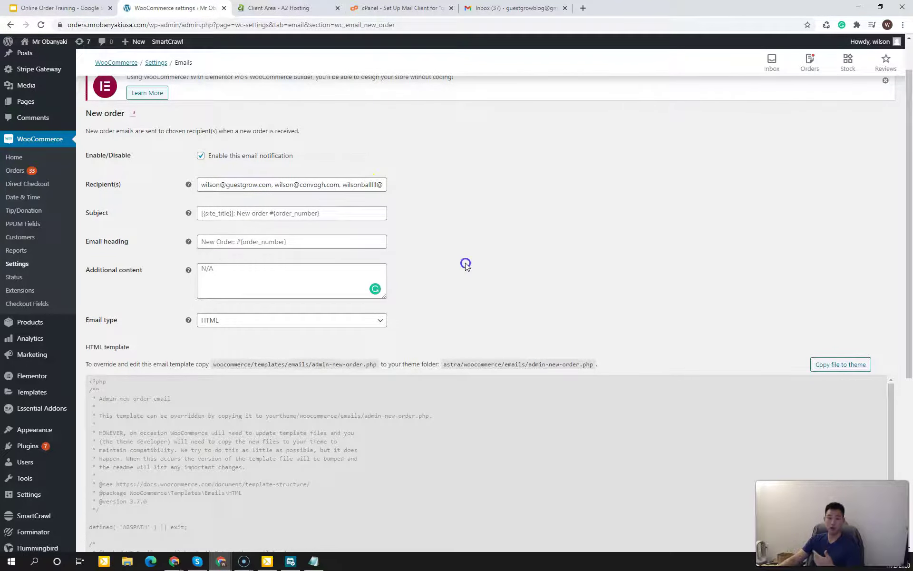
pyautogui.click(468, 265)
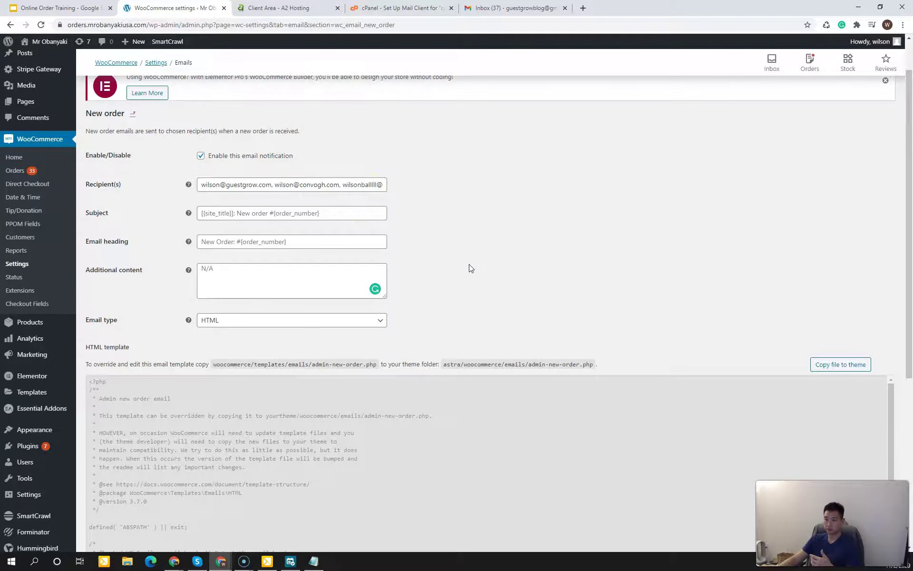
pyautogui.scroll(-6, 334, 367)
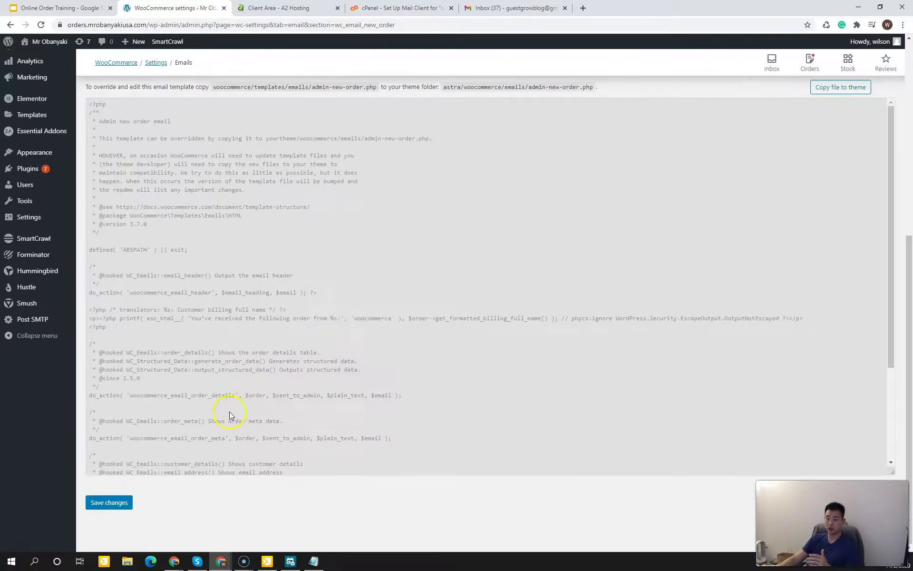
pyautogui.click(105, 508)
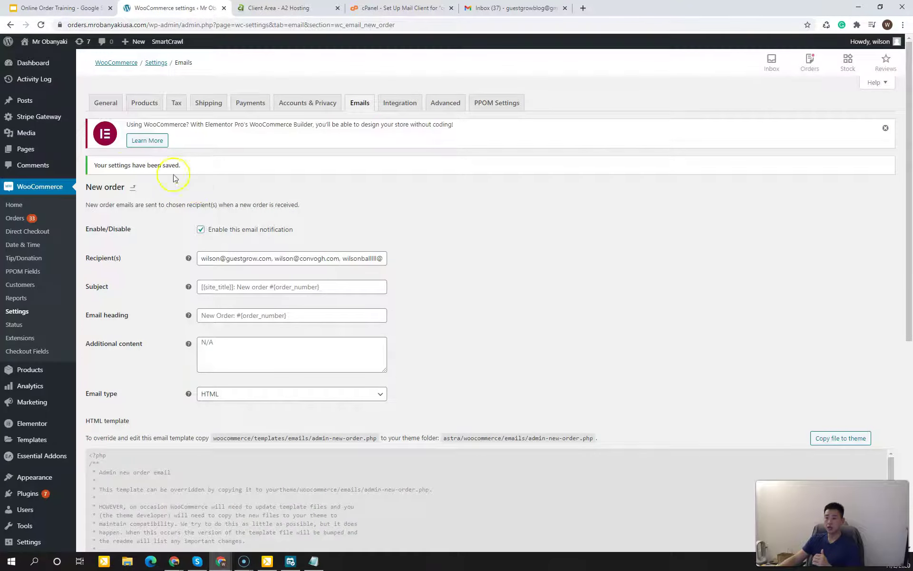
pyautogui.moveTo(110, 165); pyautogui.dragTo(151, 165)
pyautogui.click(152, 166)
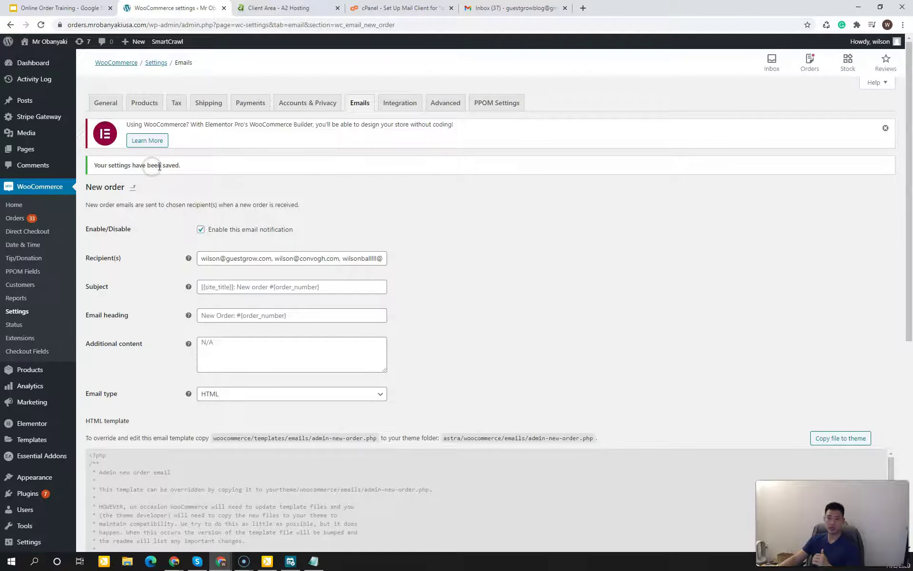
# Step: Open the Cancelled order email, confirm its three admin recipients, and go back to the Emails list
pyautogui.click(364, 108)
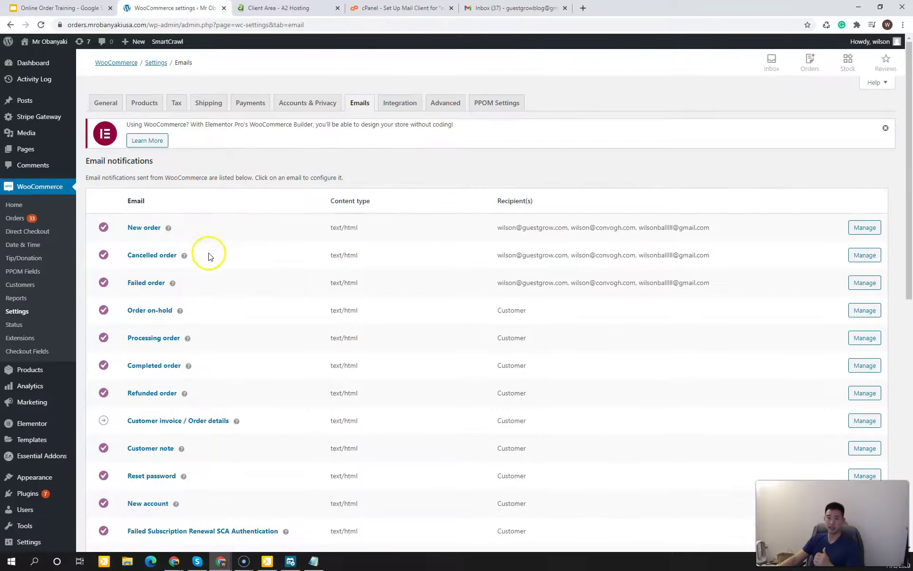
pyautogui.click(161, 257)
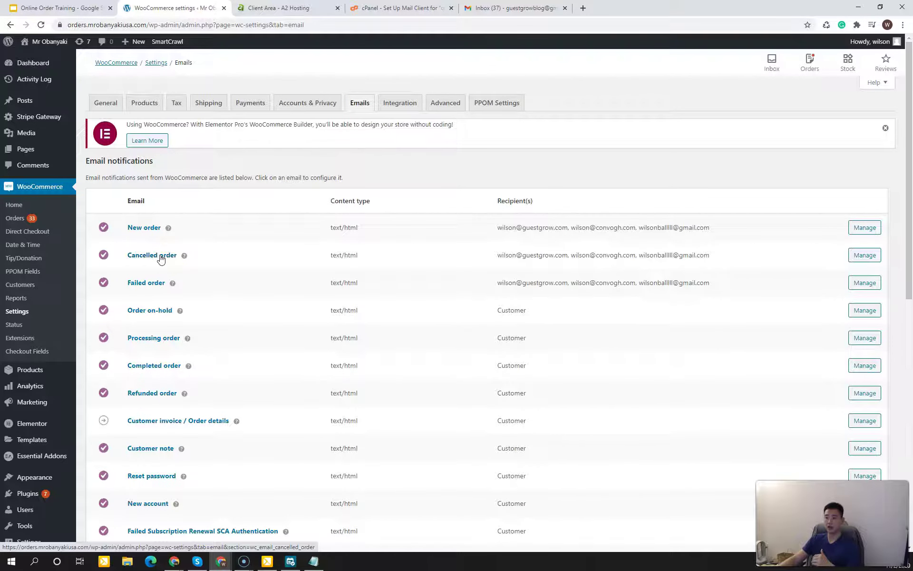
pyautogui.click(590, 270)
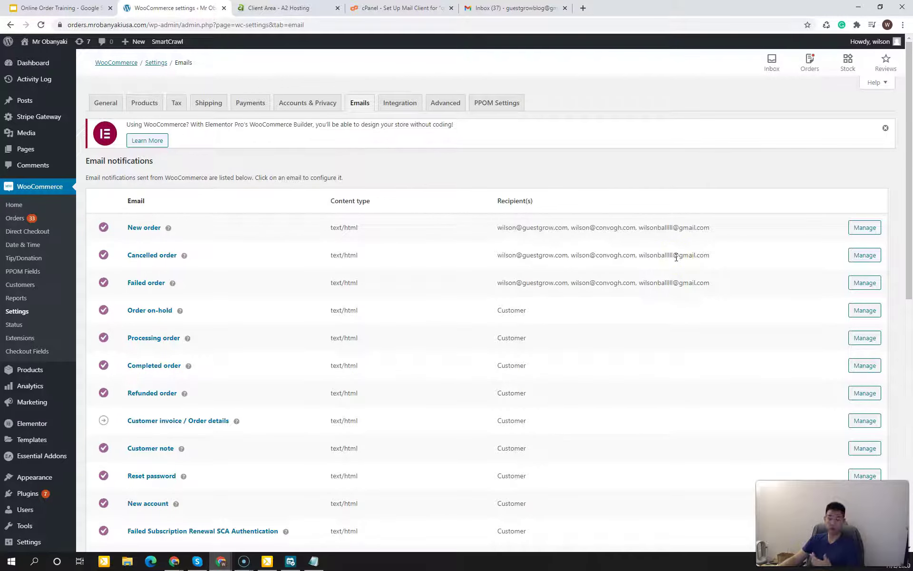
pyautogui.click(865, 255)
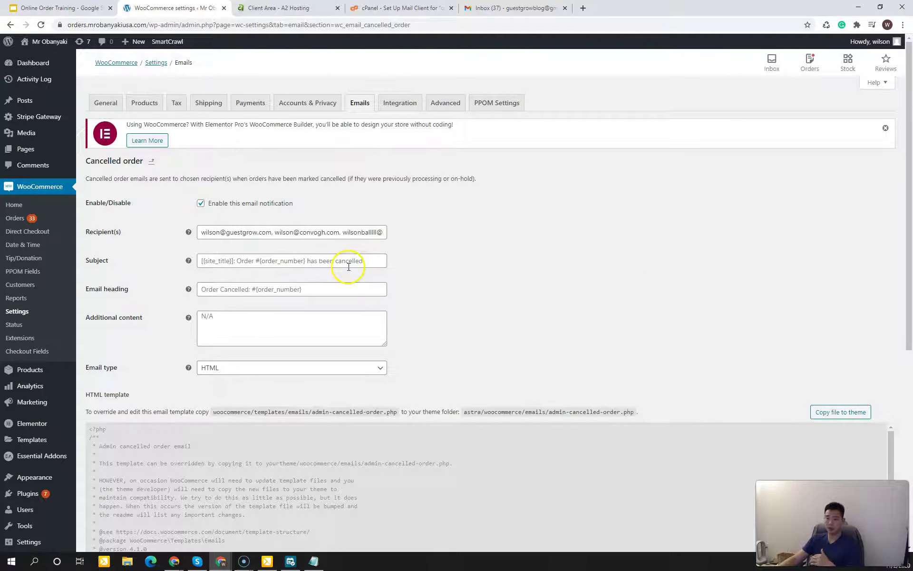
pyautogui.click(315, 231)
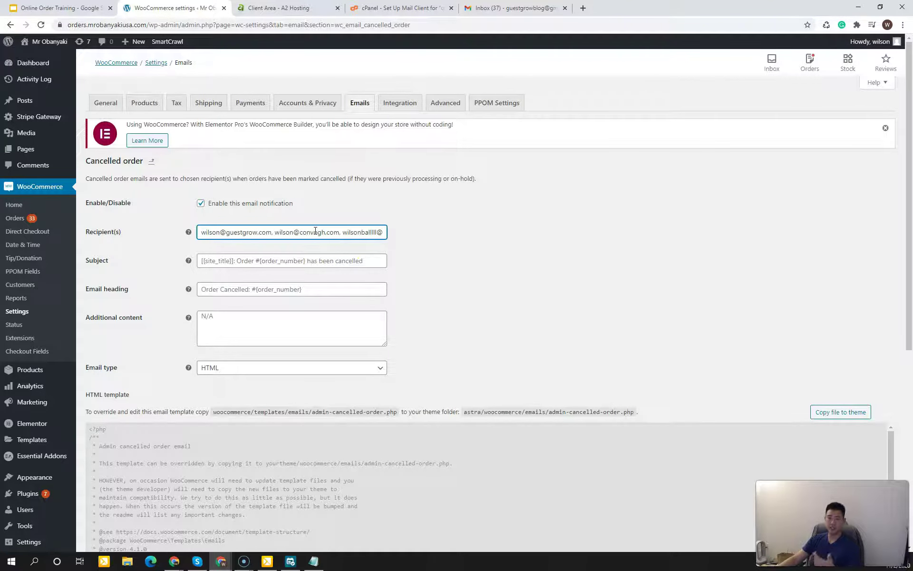
pyautogui.click(432, 229)
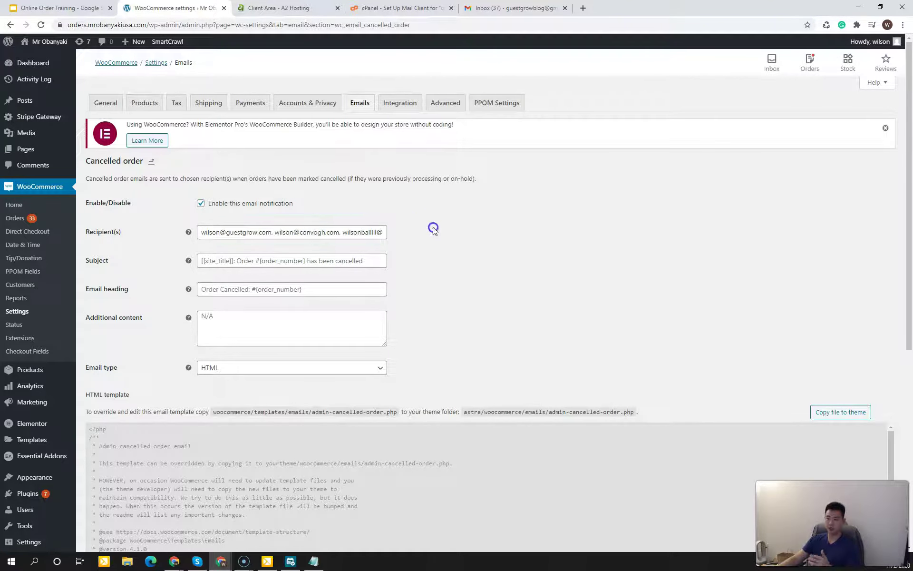
pyautogui.click(357, 103)
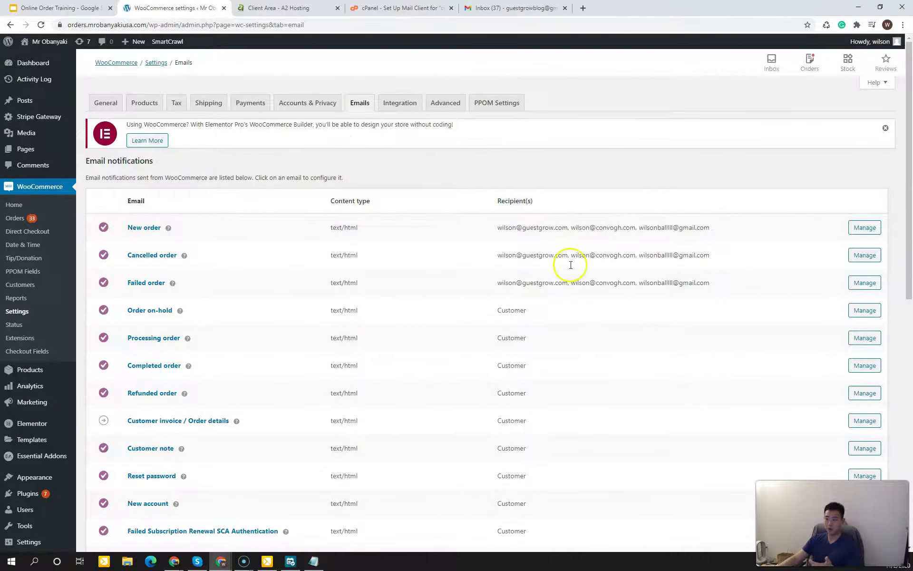
# Step: Select and copy all three addresses from the New order Recipient(s) field, then return to Emails
pyautogui.click(878, 227)
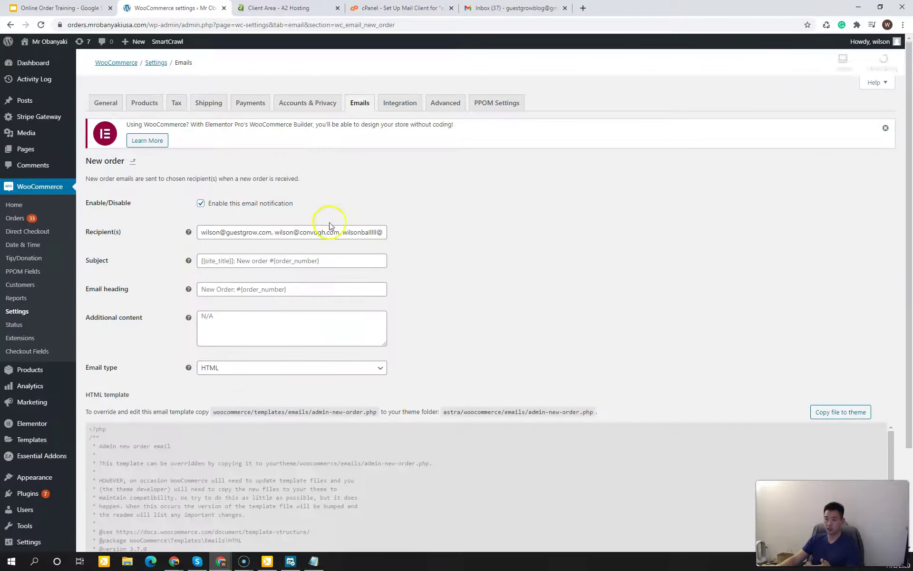
pyautogui.click(328, 231)
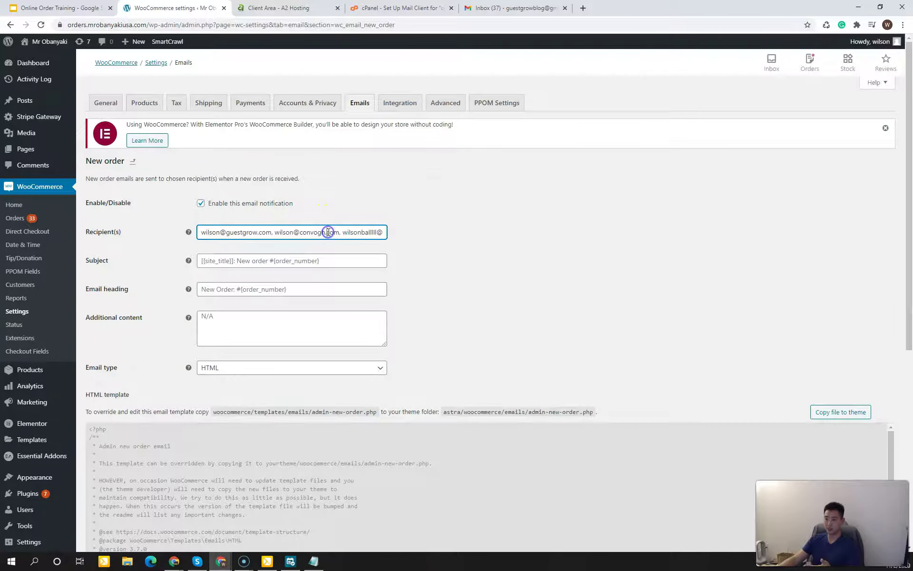
pyautogui.moveTo(201, 232); pyautogui.dragTo(464, 236)
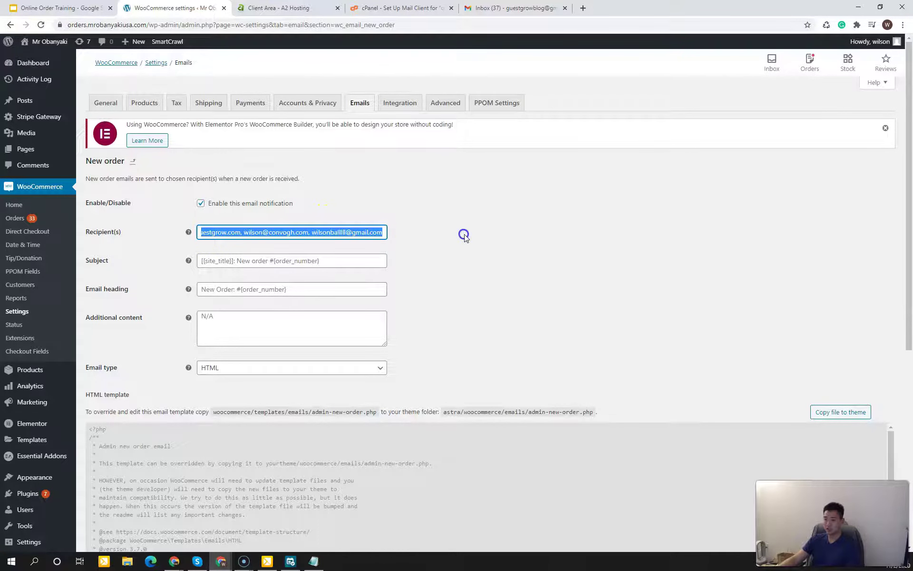
pyautogui.rightClick(358, 232)
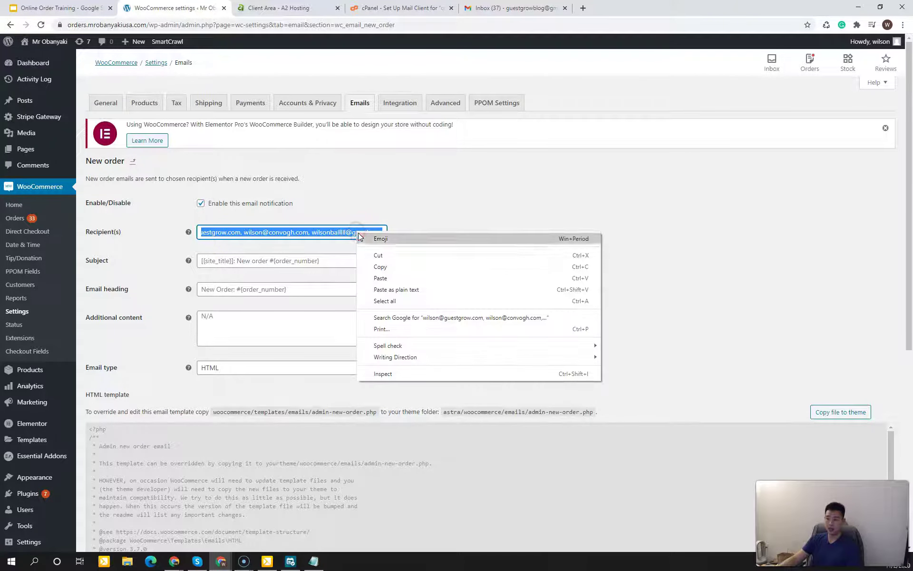
pyautogui.click(374, 262)
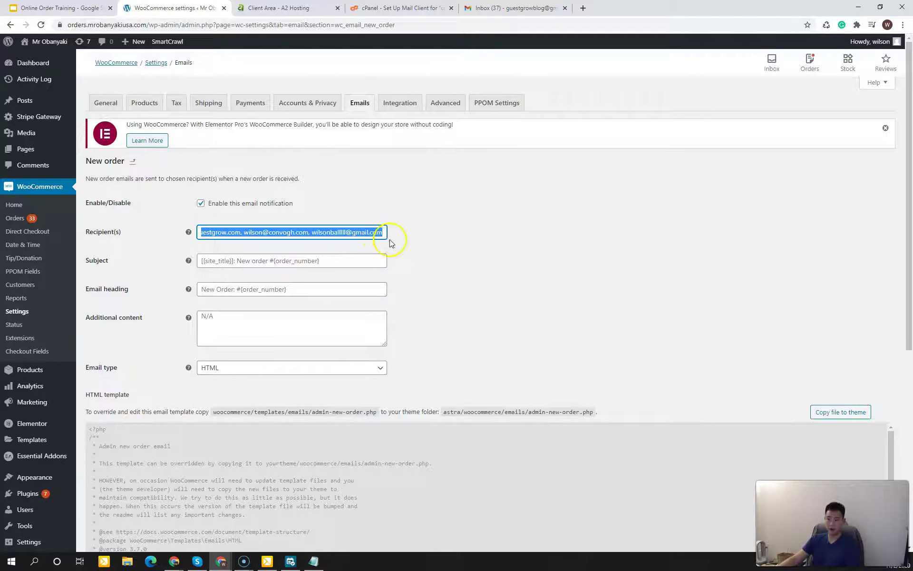
pyautogui.rightClick(375, 235)
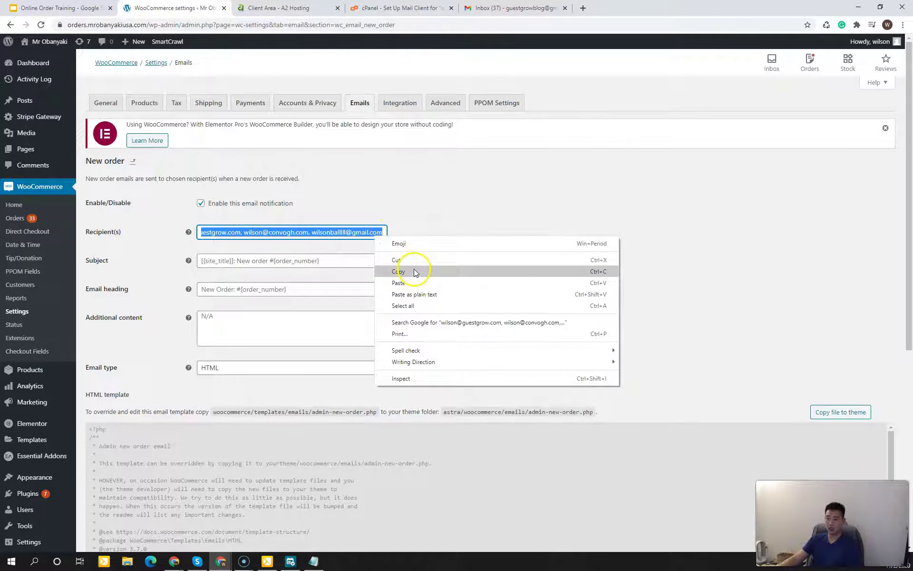
pyautogui.click(414, 271)
pyautogui.tripleClick(377, 234)
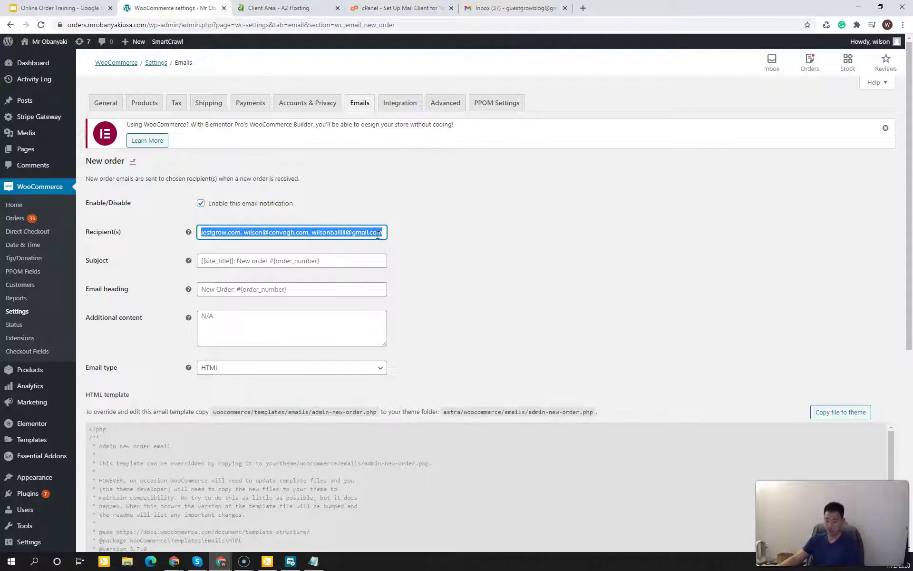
pyautogui.click(431, 245)
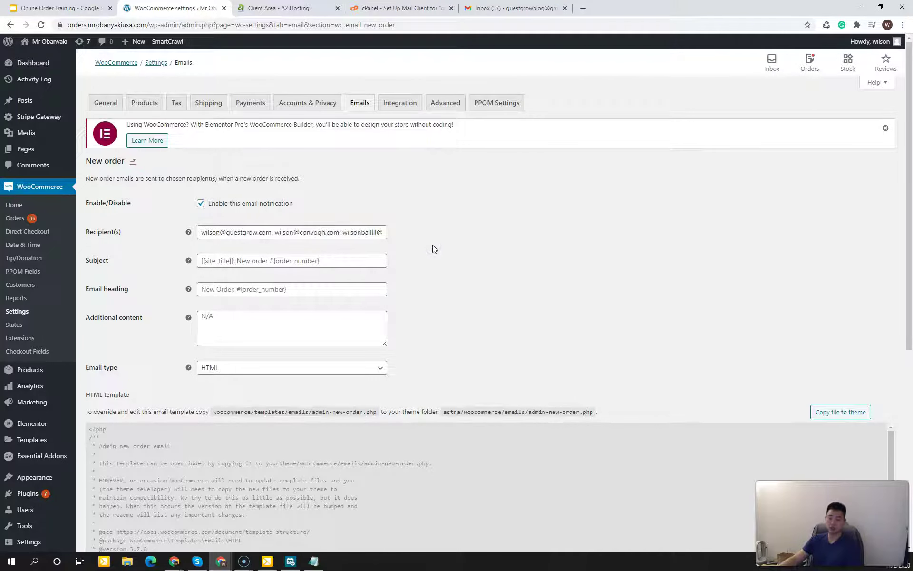
pyautogui.click(368, 107)
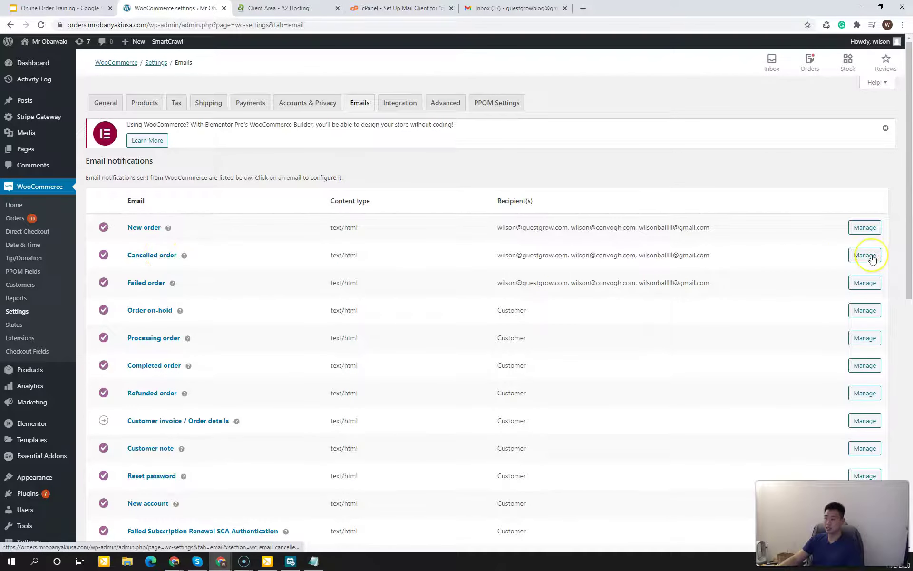
# Step: Replace the Cancelled order email's recipients with the three copied admin addresses
pyautogui.click(872, 258)
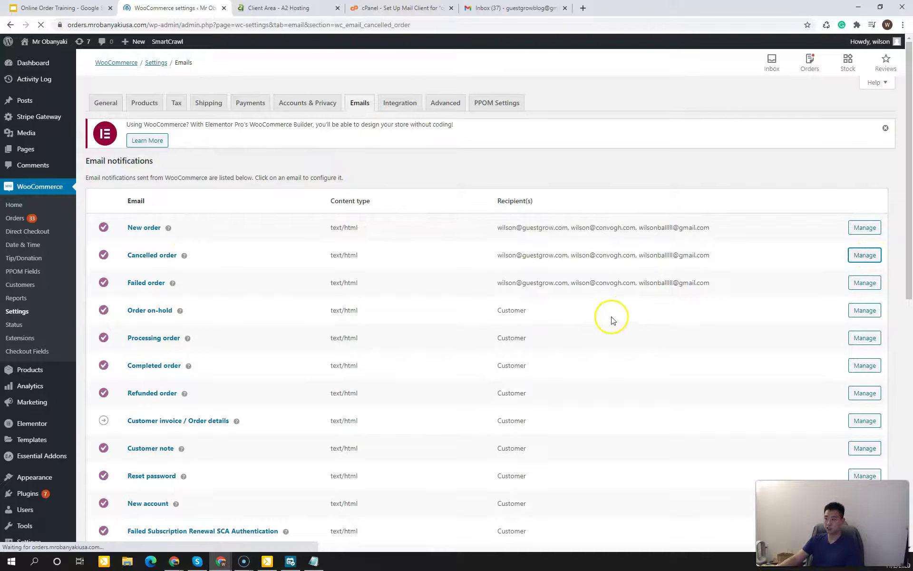
pyautogui.moveTo(221, 231); pyautogui.dragTo(432, 236)
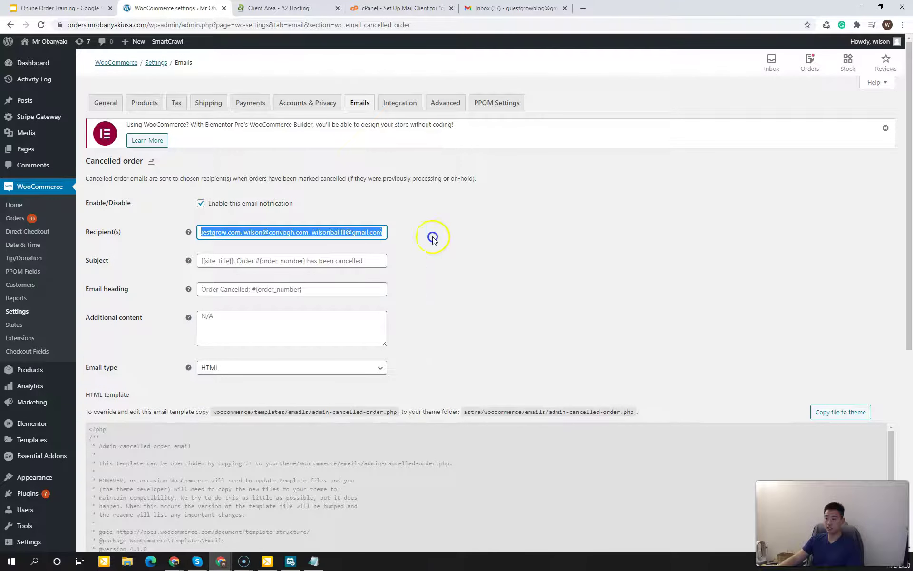
pyautogui.press('BackSpace')
pyautogui.click(528, 241)
pyautogui.rightClick(361, 231)
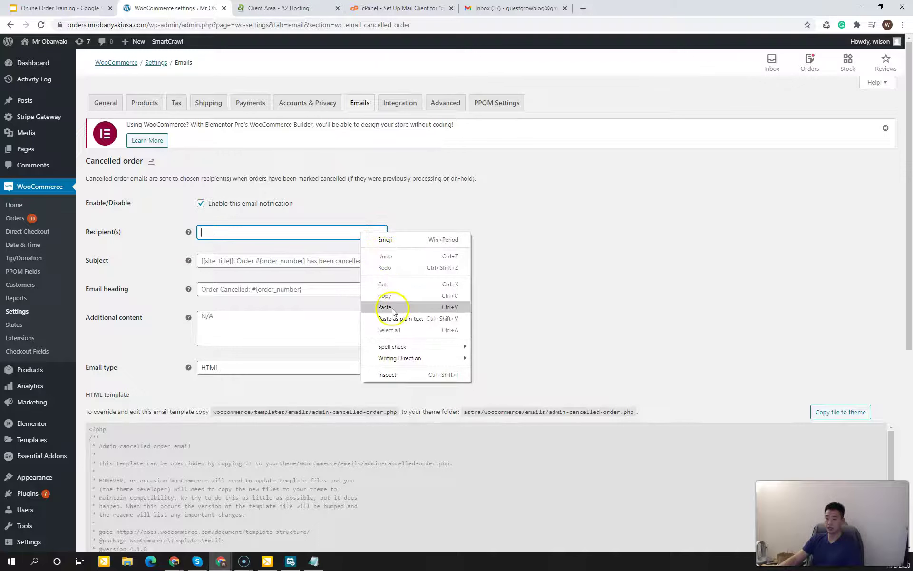
pyautogui.click(393, 308)
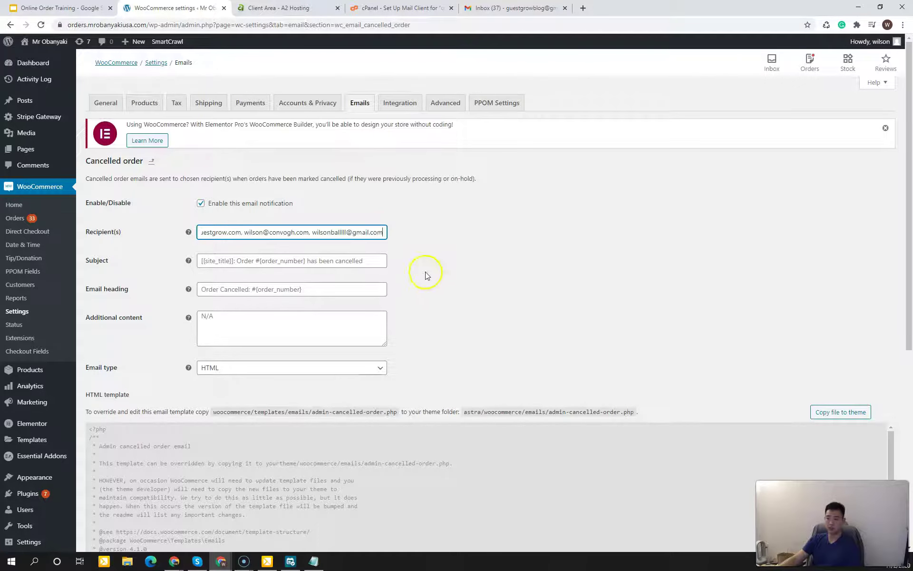
pyautogui.tripleClick(369, 232)
pyautogui.press('BackSpace')
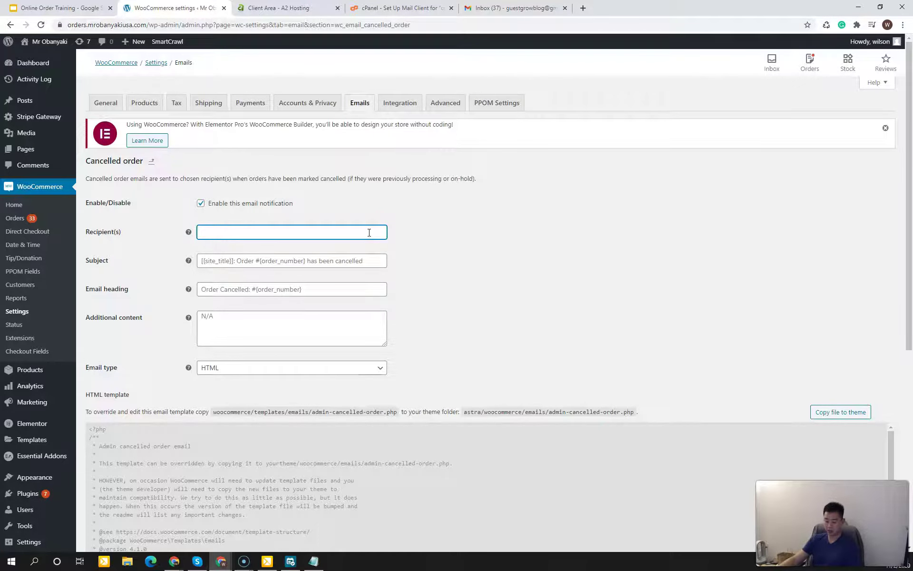
pyautogui.hotkey('ctrl', 'v')
pyautogui.click(438, 244)
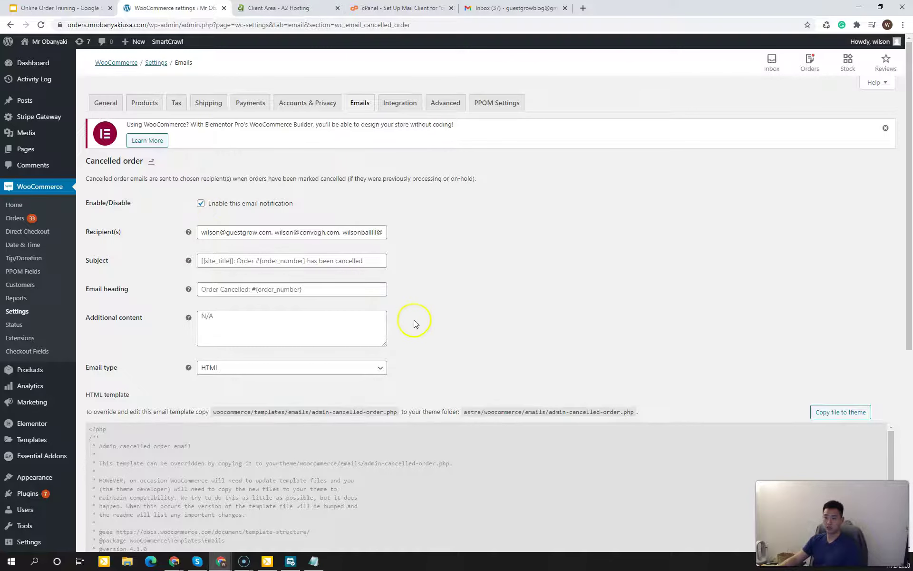
# Step: Save the Cancelled order email settings and go back to the Emails list
pyautogui.scroll(-7, 438, 360)
pyautogui.scroll(-2, 191, 438)
pyautogui.click(112, 501)
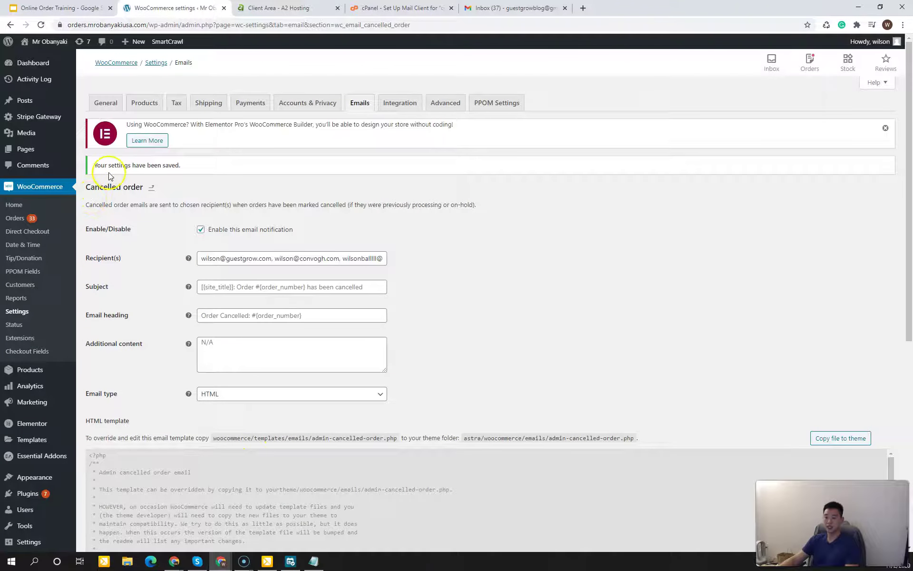
pyautogui.click(359, 105)
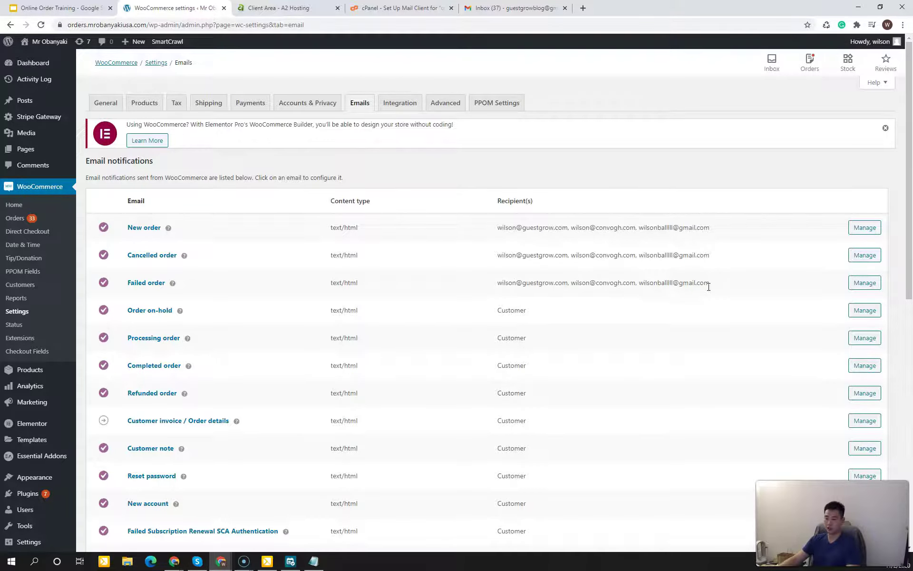
# Step: Replace the Failed order email's recipients with the three copied admin addresses
pyautogui.click(859, 283)
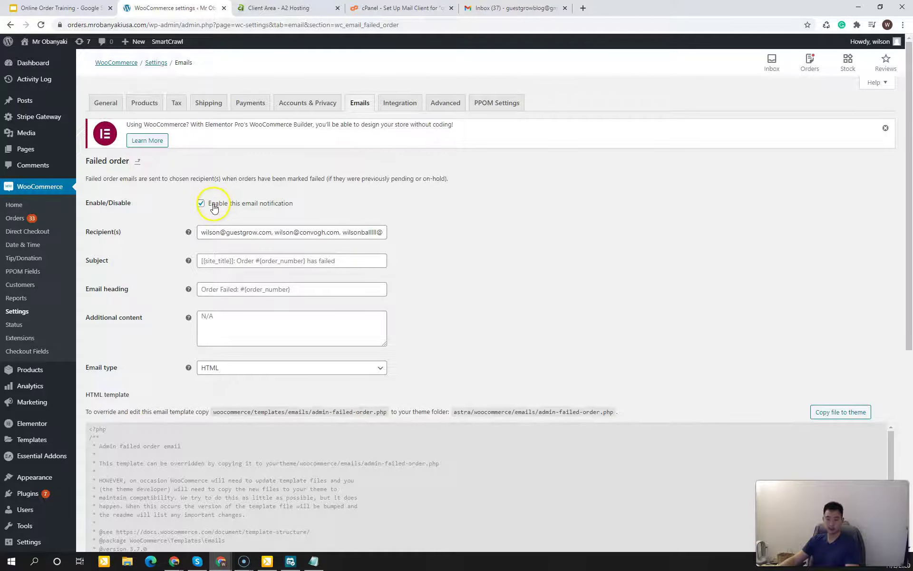
pyautogui.moveTo(208, 233); pyautogui.dragTo(565, 247)
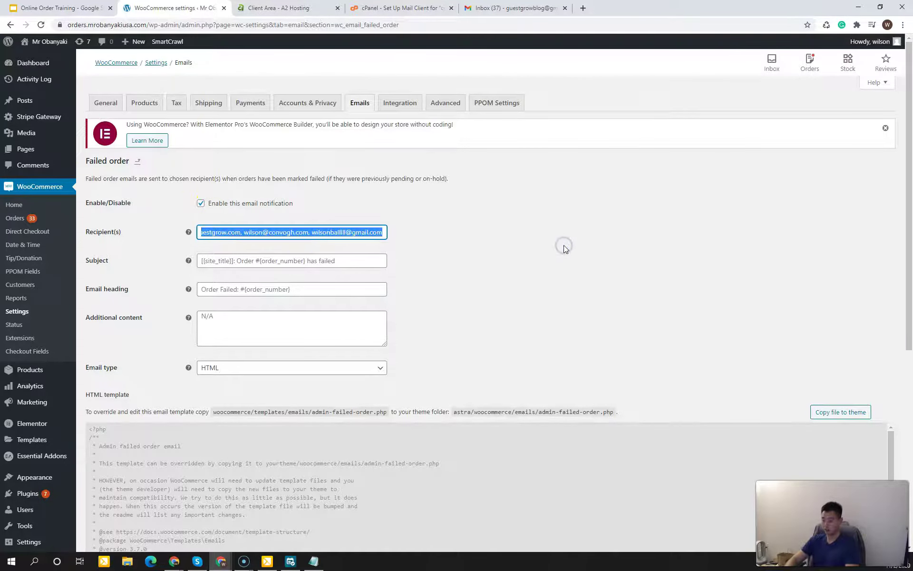
pyautogui.press('BackSpace')
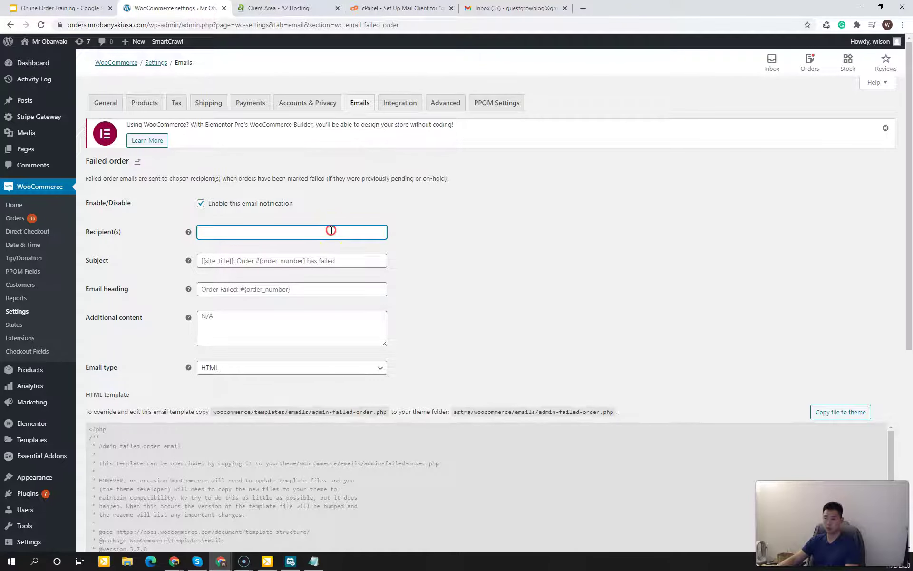
pyautogui.rightClick(331, 230)
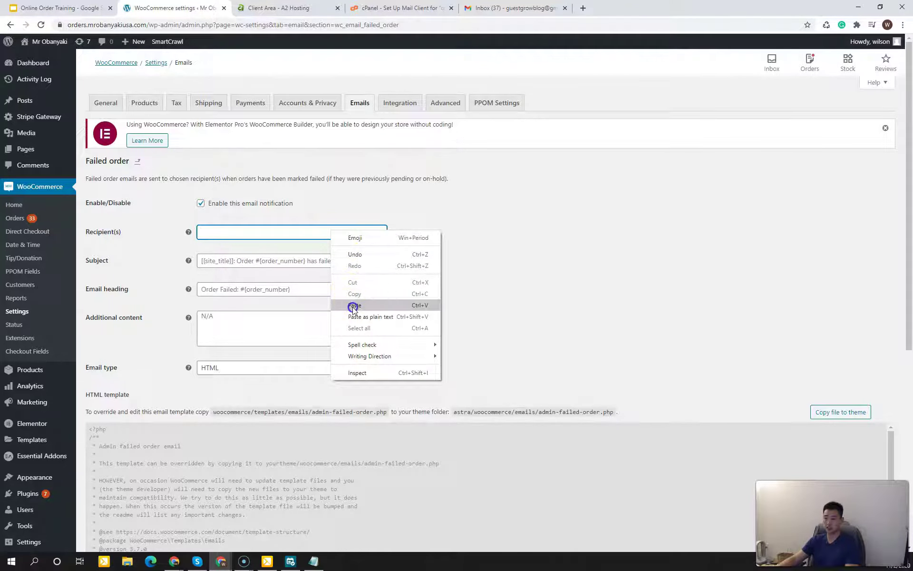
pyautogui.click(353, 306)
pyautogui.tripleClick(361, 235)
pyautogui.press('BackSpace')
pyautogui.hotkey('ctrl', 'v')
pyautogui.click(472, 249)
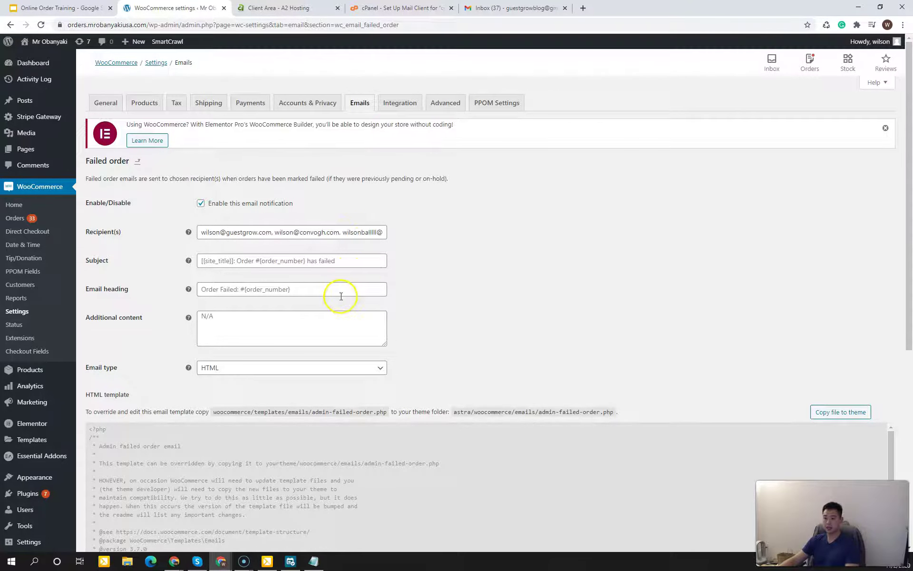
# Step: Save the Failed order email settings and go back to the Emails list
pyautogui.scroll(-7, 433, 310)
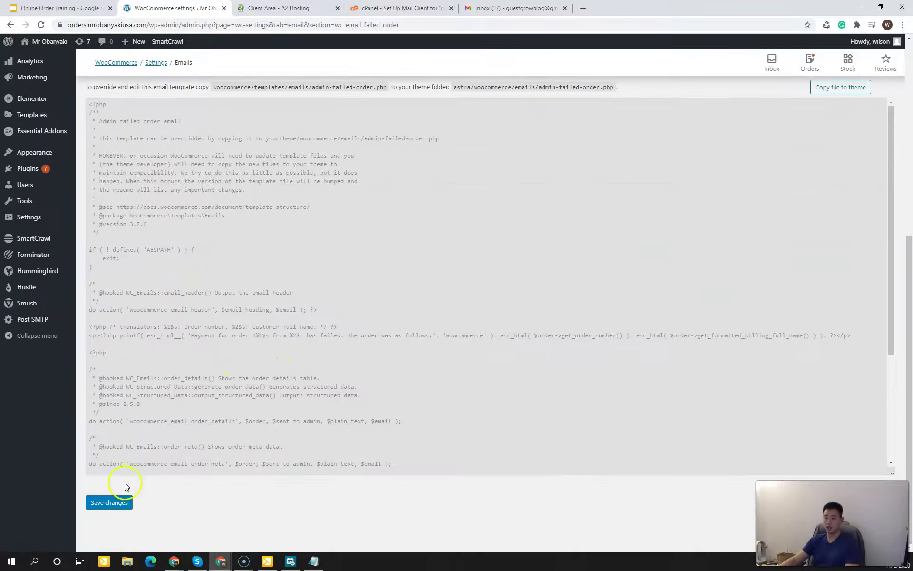
pyautogui.click(118, 510)
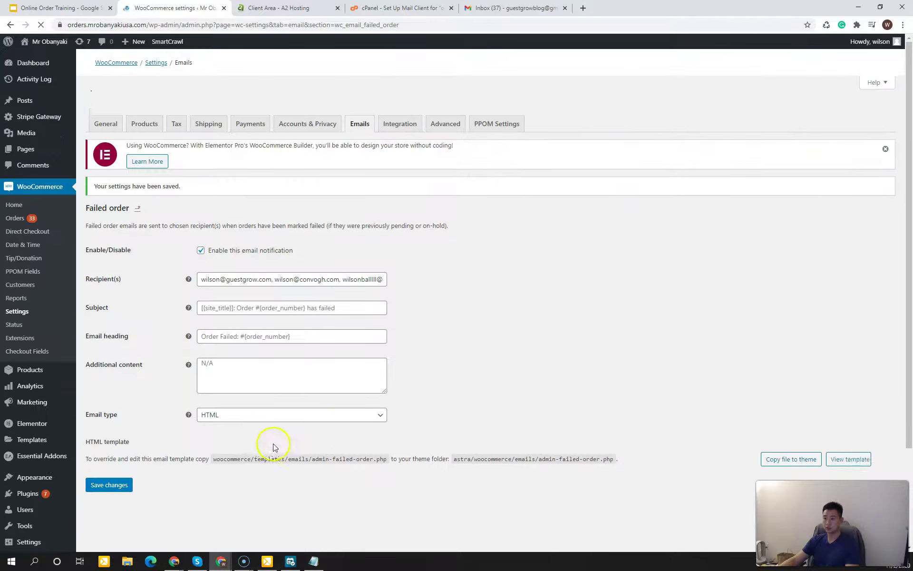
pyautogui.click(363, 108)
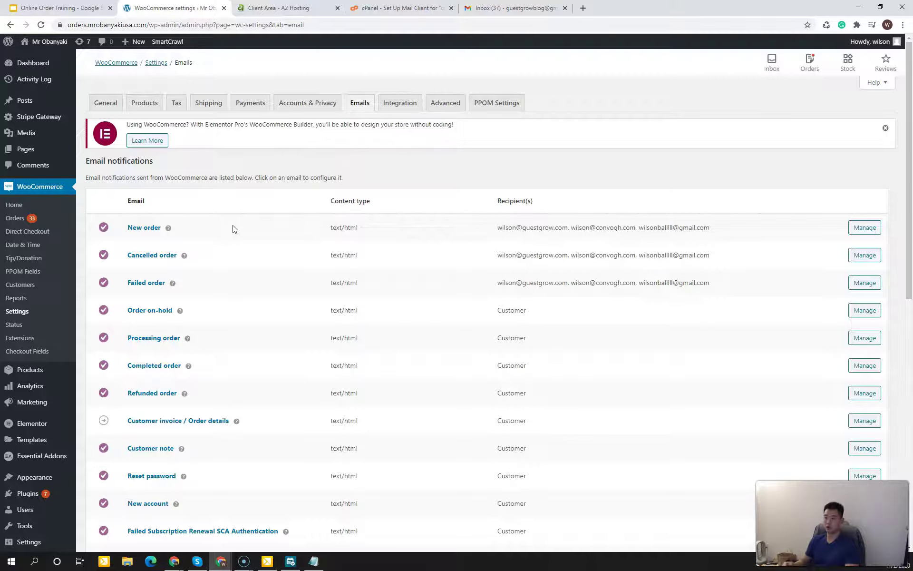
pyautogui.moveTo(609, 284); pyautogui.dragTo(571, 254)
pyautogui.click(622, 295)
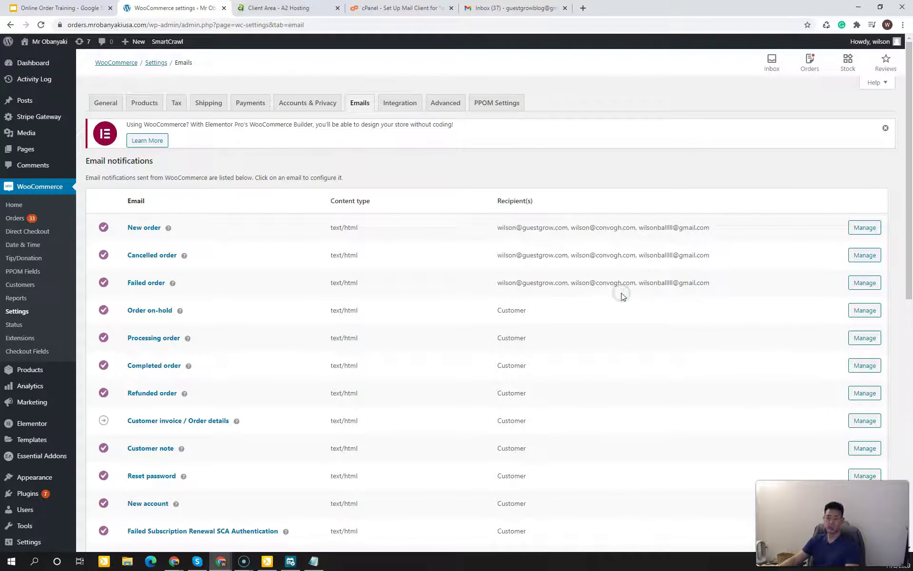
pyautogui.scroll(-1, 428, 387)
pyautogui.moveTo(505, 264); pyautogui.dragTo(524, 430)
pyautogui.scroll(-2, 522, 426)
pyautogui.click(513, 374)
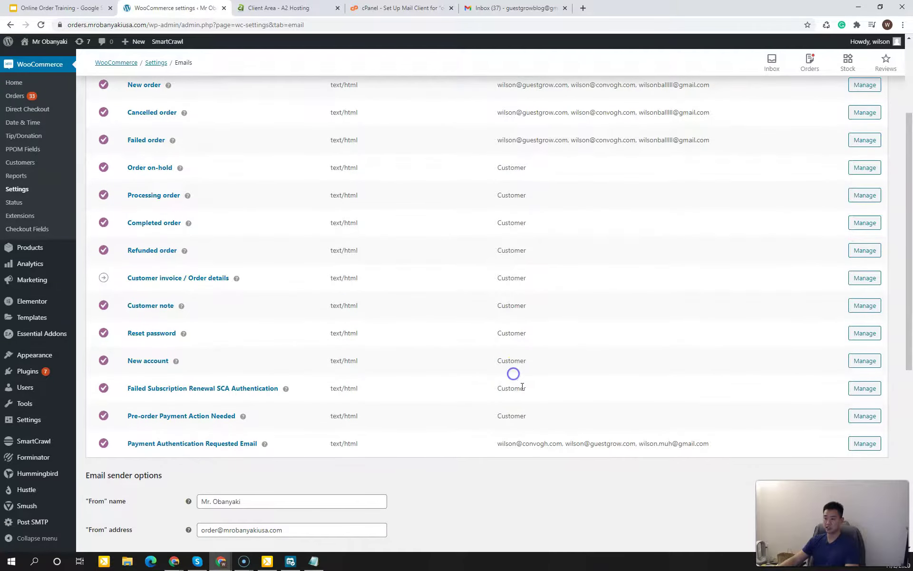
pyautogui.scroll(2, 522, 386)
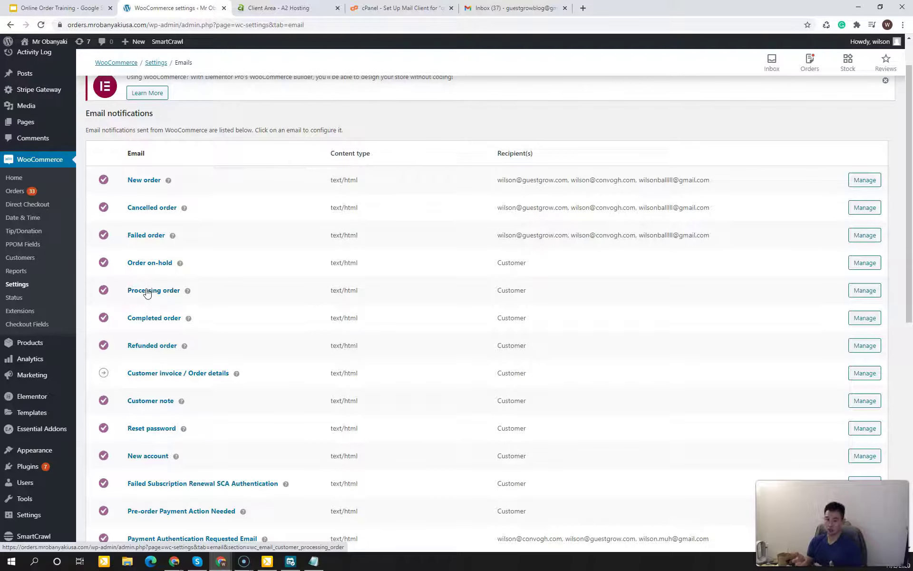
pyautogui.click(247, 300)
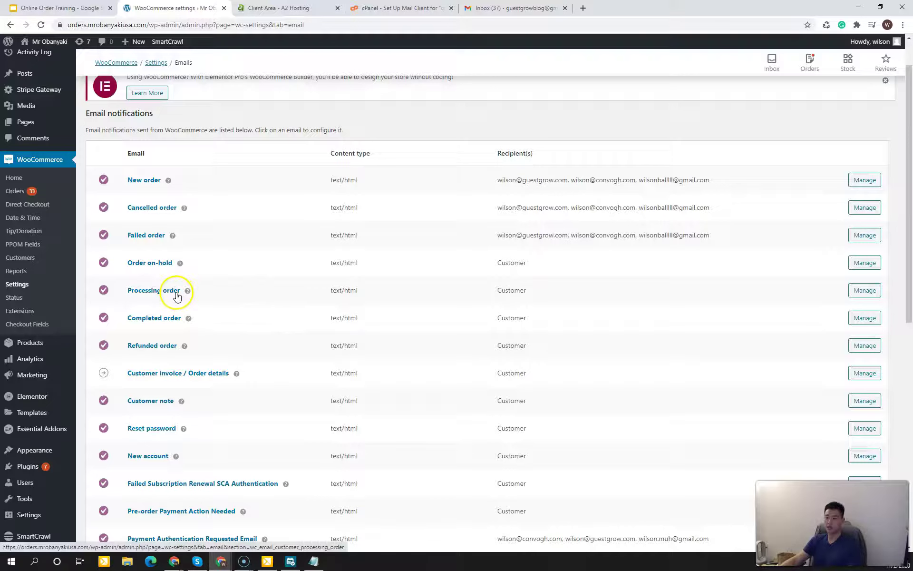
# Step: Save the Processing order email with its default heading untouched
pyautogui.click(864, 298)
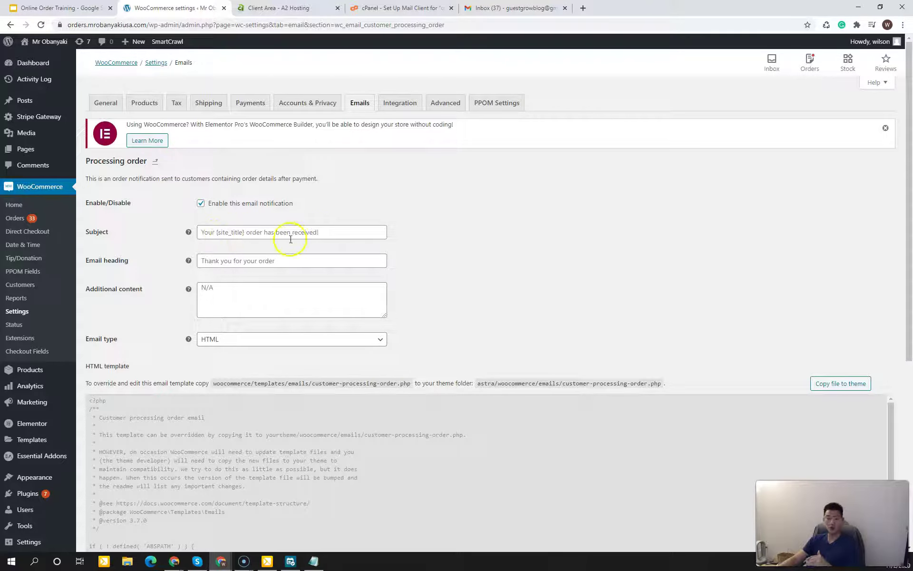
pyautogui.click(250, 260)
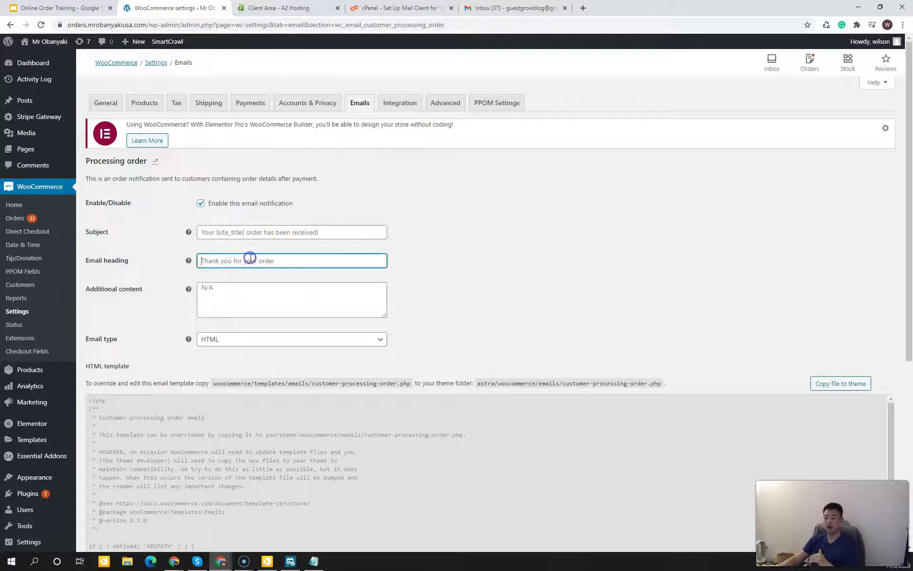
pyautogui.click(443, 266)
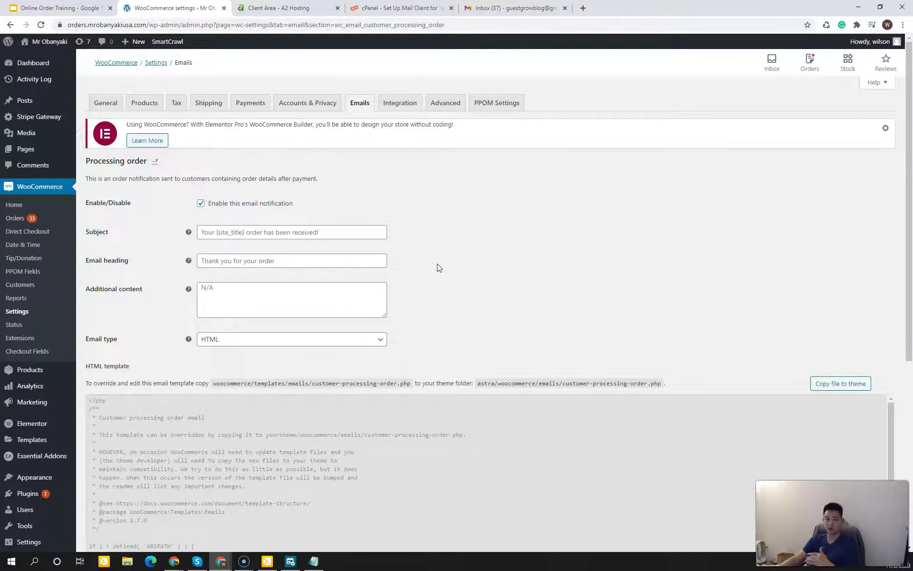
pyautogui.click(438, 264)
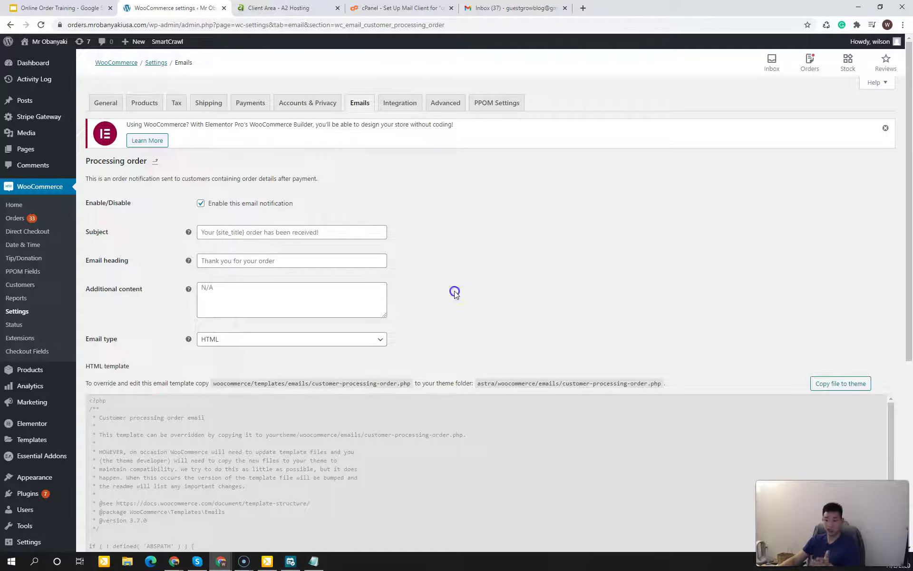
pyautogui.scroll(-4, 444, 345)
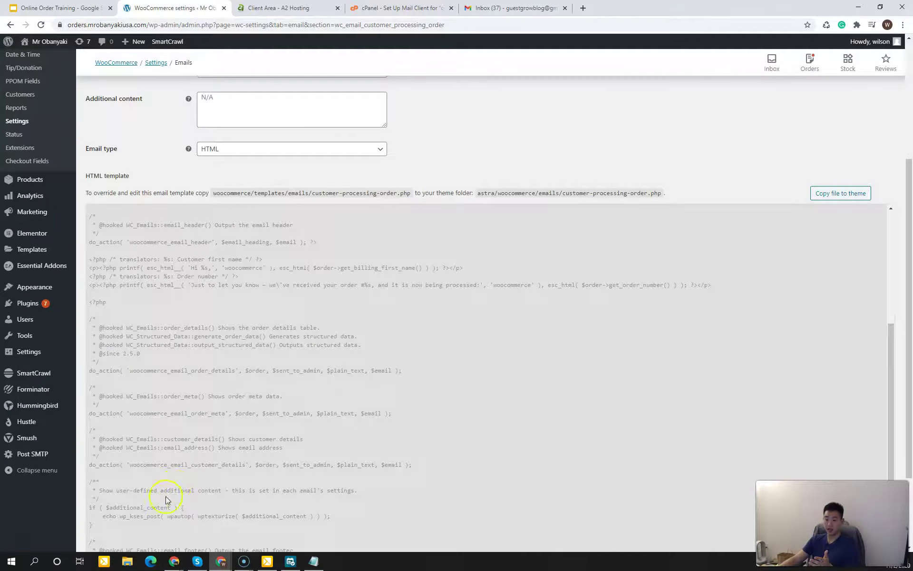
pyautogui.scroll(-2, 136, 523)
pyautogui.click(109, 503)
# Step: Draft 'Than' as the heading, clear it again, and return to the notifications list
pyautogui.scroll(6, 321, 470)
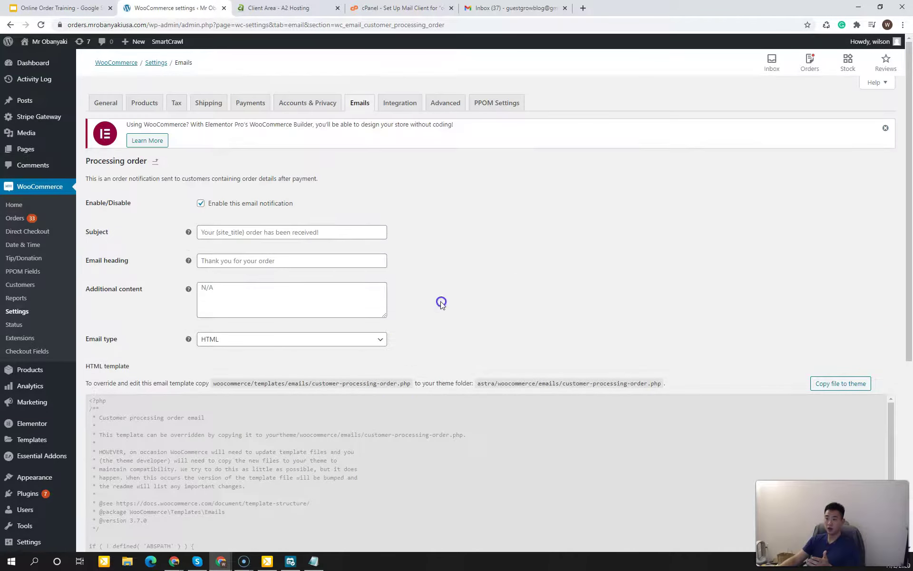
pyautogui.click(326, 261)
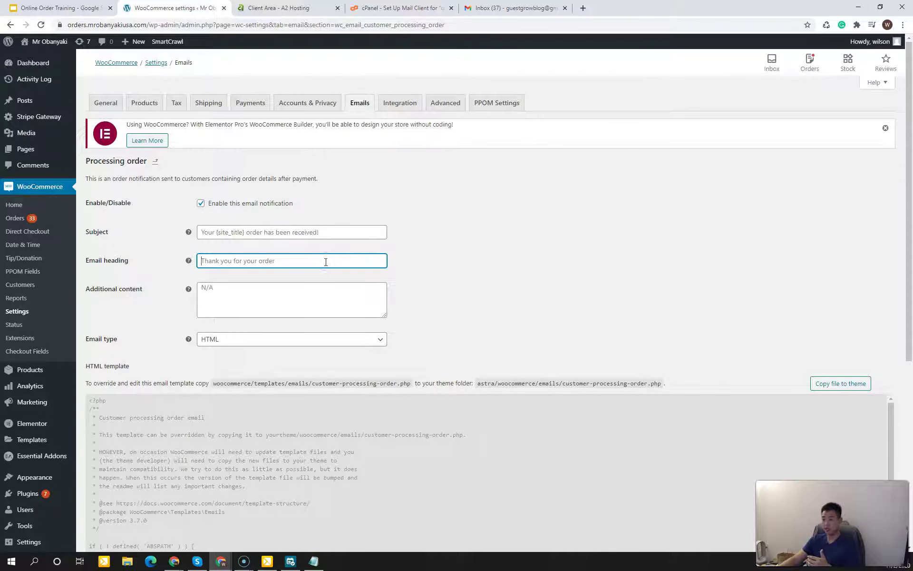
pyautogui.write('Thank you for placing your order')
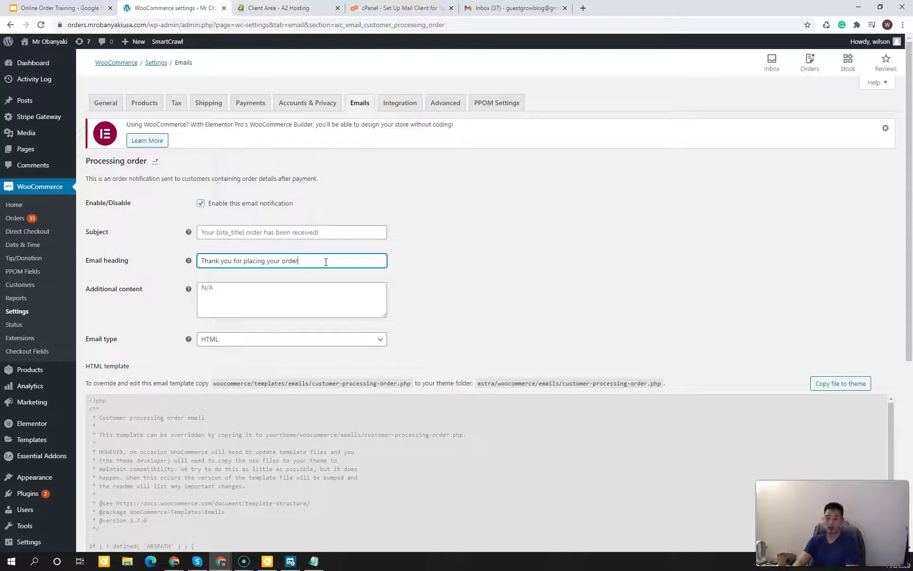
pyautogui.hotkey('ctrl', 'a')
pyautogui.press('BackSpace')
pyautogui.click(453, 284)
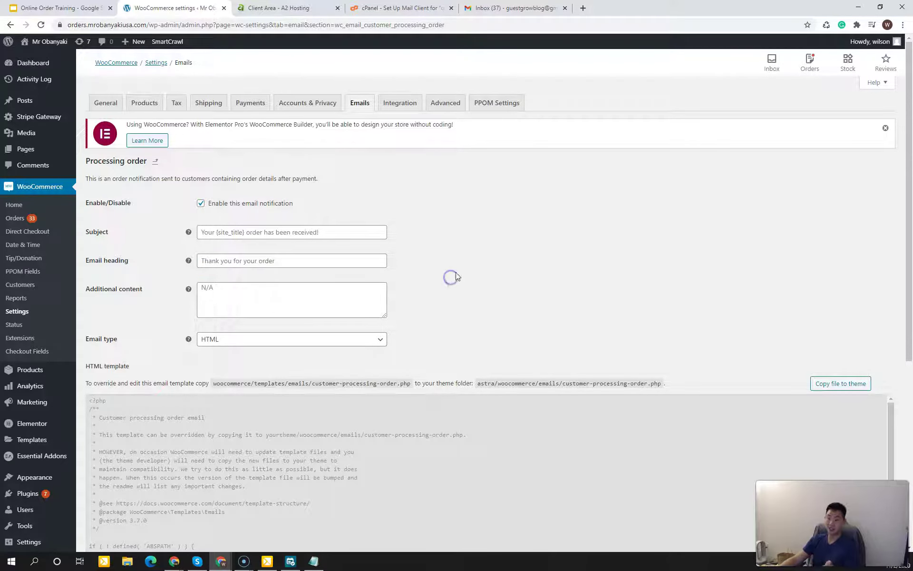
pyautogui.scroll(-1, 455, 280)
pyautogui.scroll(1, 455, 279)
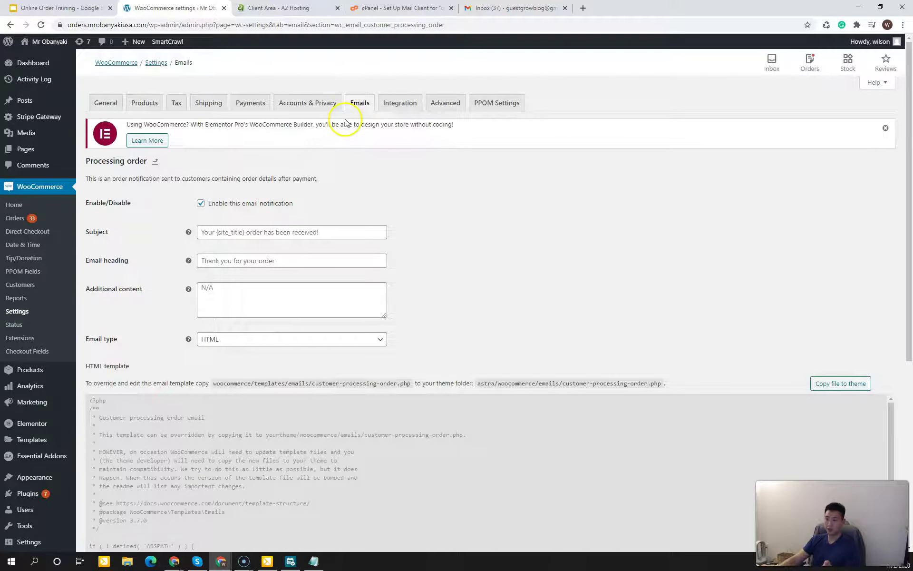
pyautogui.click(354, 103)
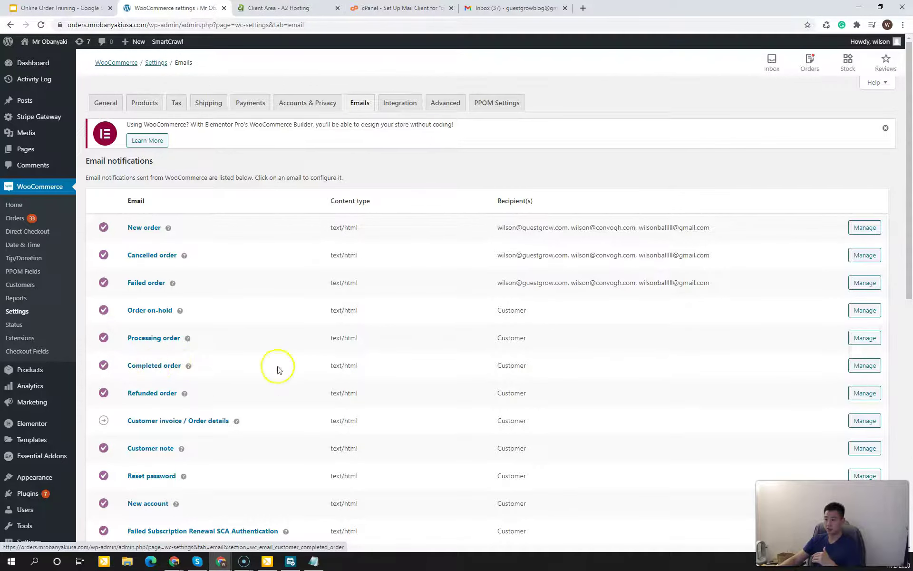
# Step: Set the Completed order email subject to 'Your order is now ready for pickup!'
pyautogui.click(875, 366)
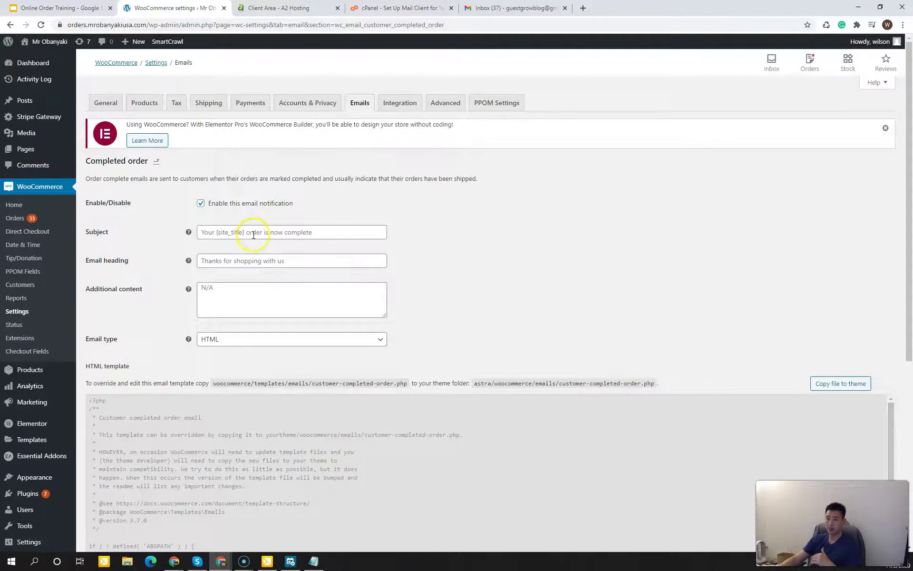
pyautogui.click(256, 232)
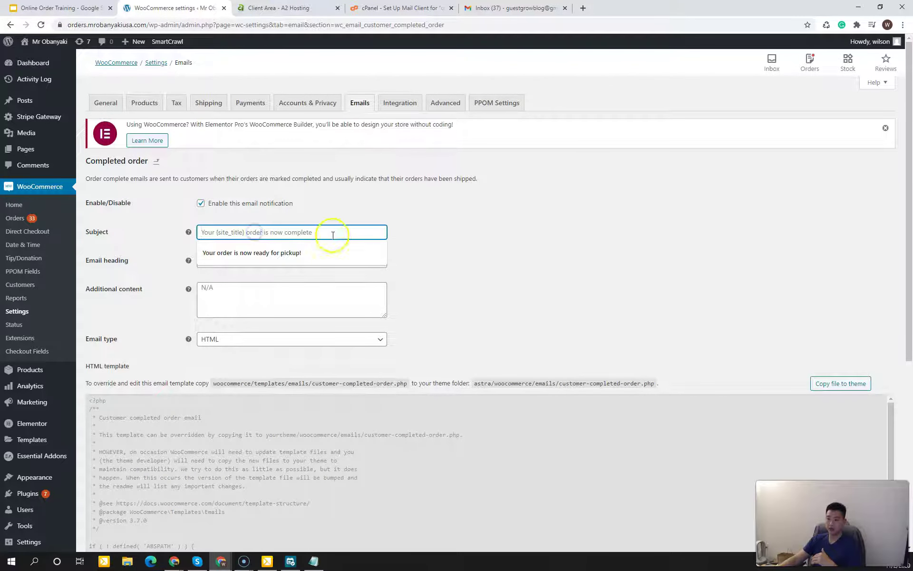
pyautogui.click(467, 240)
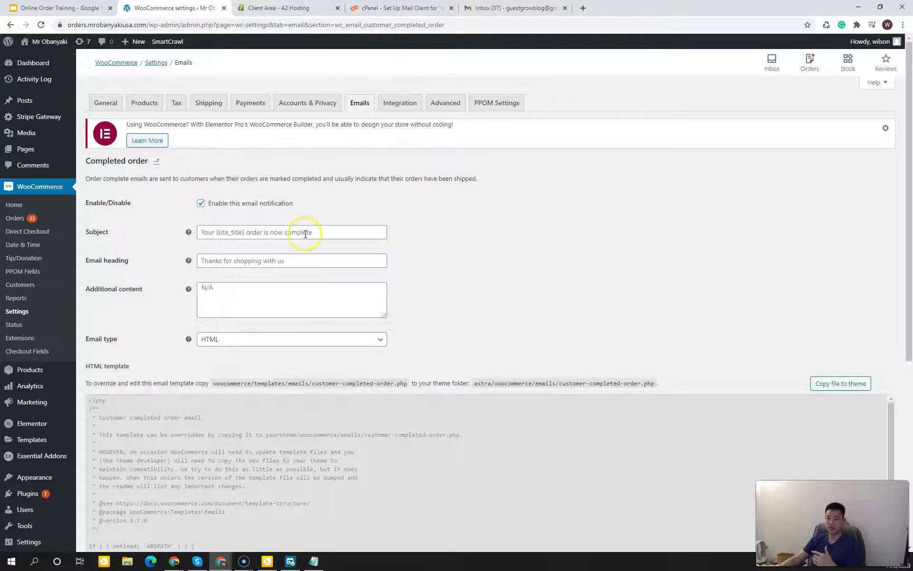
pyautogui.click(305, 260)
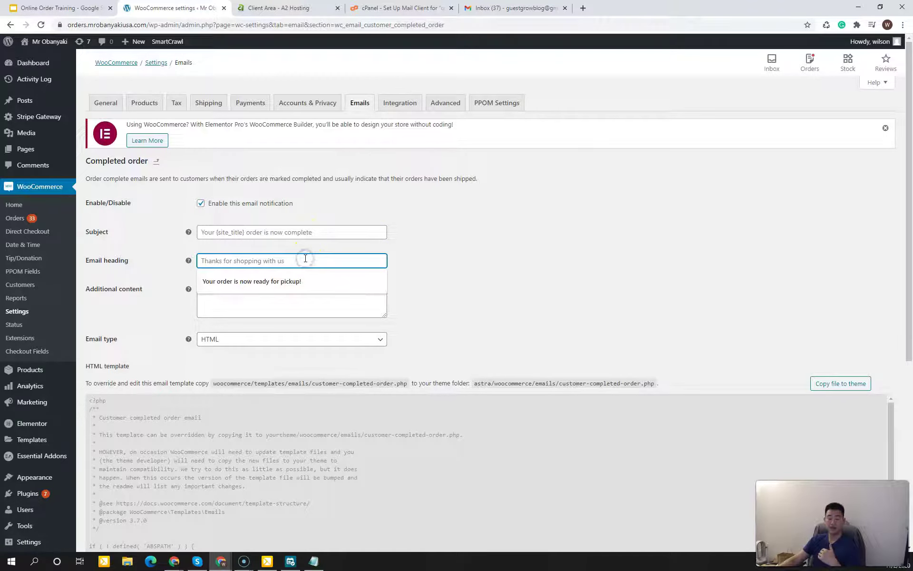
pyautogui.click(440, 261)
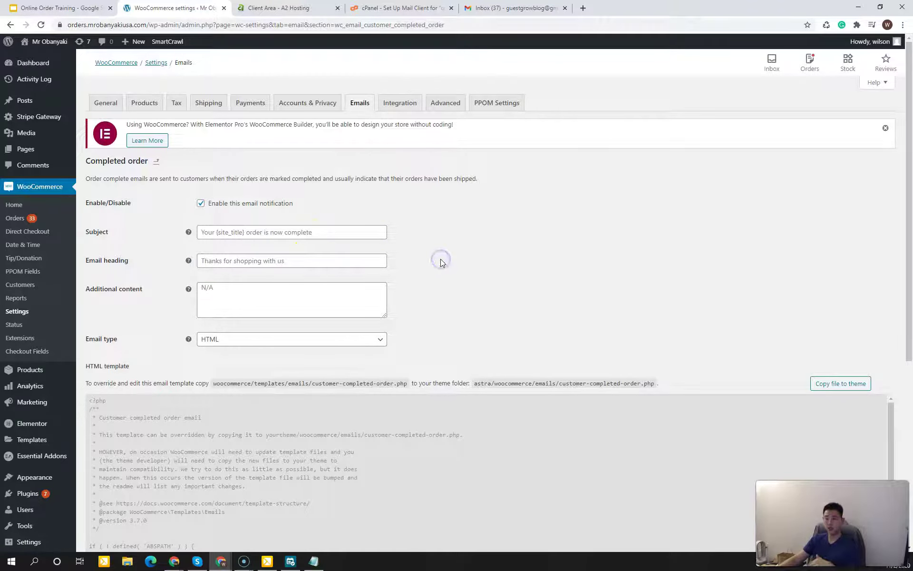
pyautogui.click(440, 262)
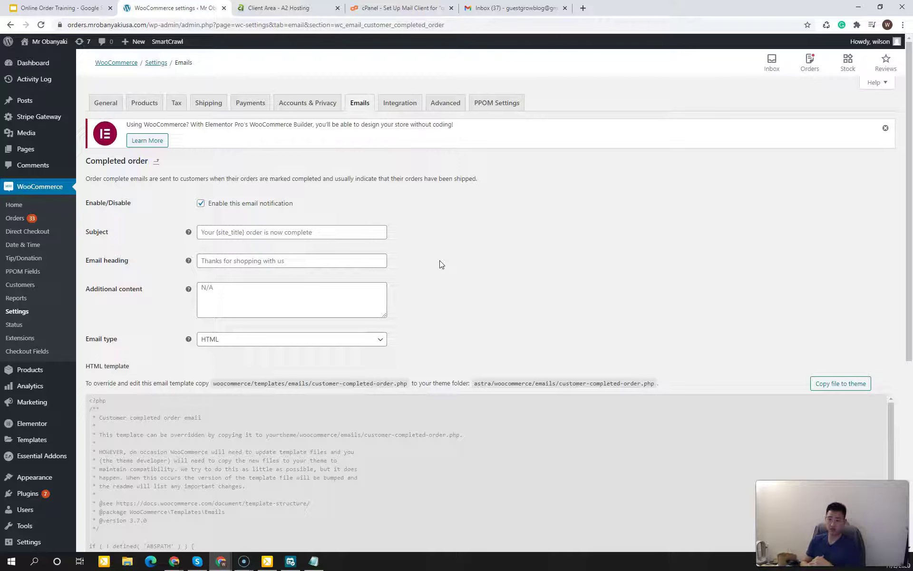
pyautogui.click(348, 232)
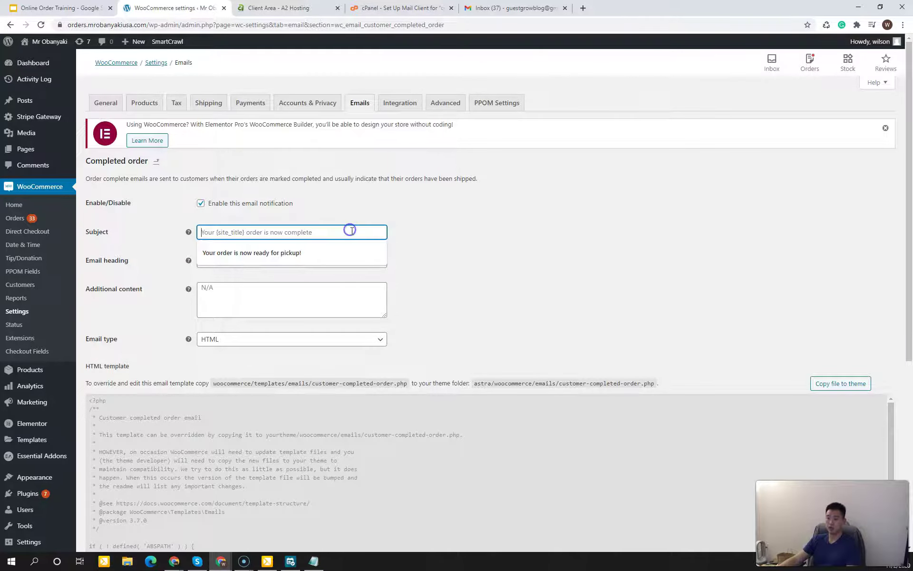
pyautogui.write('Your order is now ready ')
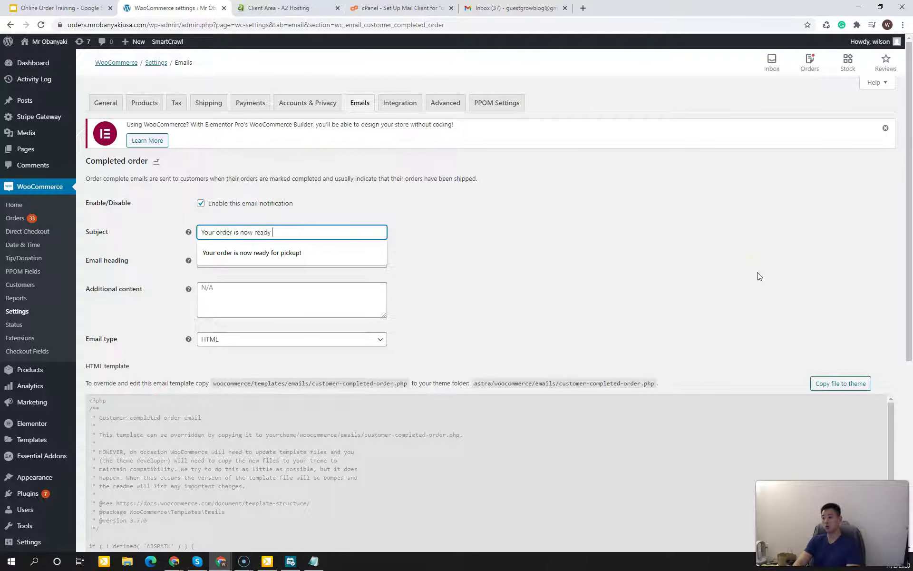
pyautogui.write('for pik')
pyautogui.press('BackSpace')
pyautogui.write('ckup!')
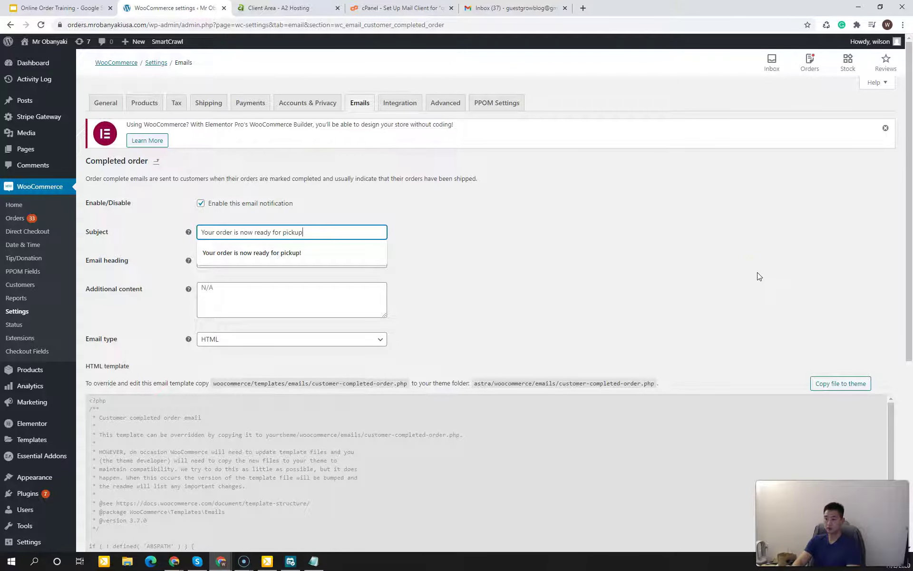
pyautogui.click(776, 285)
pyautogui.click(426, 267)
# Step: Copy the pickup subject text and paste it into the Email heading field
pyautogui.click(324, 260)
pyautogui.moveTo(306, 232); pyautogui.dragTo(118, 231)
pyautogui.click(418, 251)
pyautogui.moveTo(314, 233); pyautogui.dragTo(116, 237)
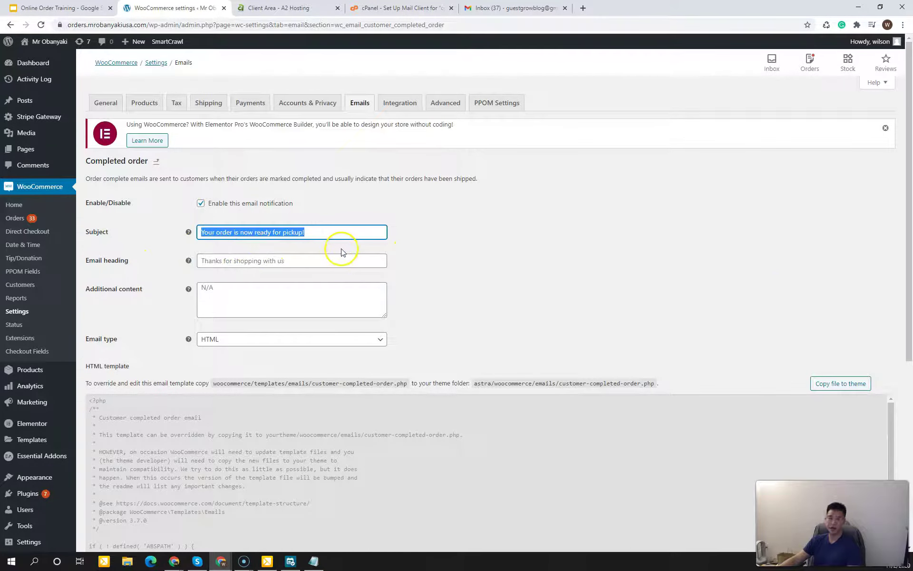
pyautogui.rightClick(292, 233)
pyautogui.click(446, 215)
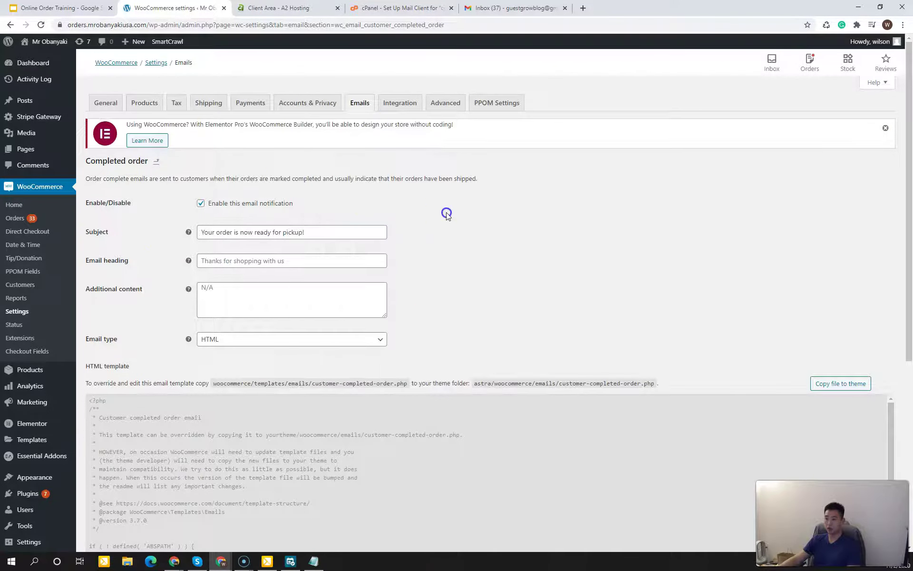
pyautogui.moveTo(356, 233); pyautogui.dragTo(152, 233)
pyautogui.click(337, 261)
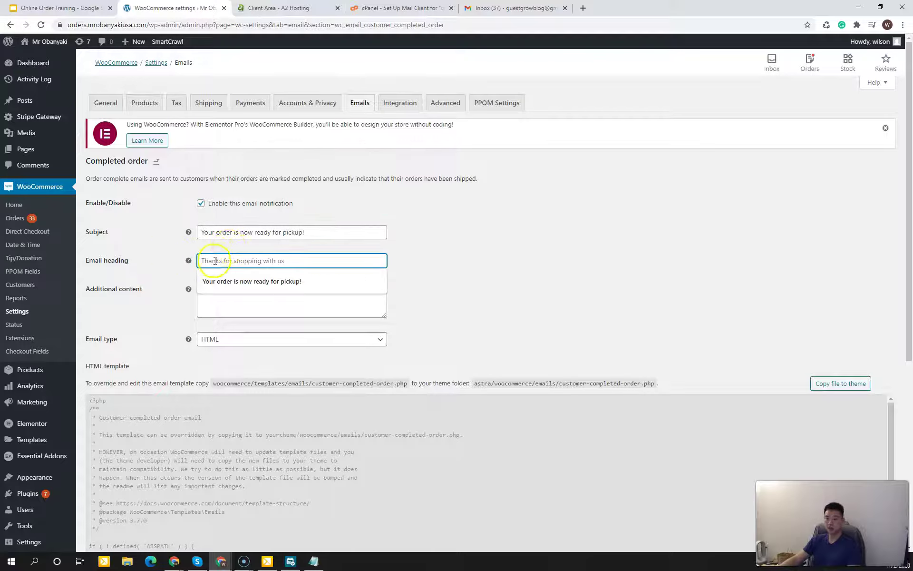
pyautogui.click(252, 281)
pyautogui.rightClick(306, 262)
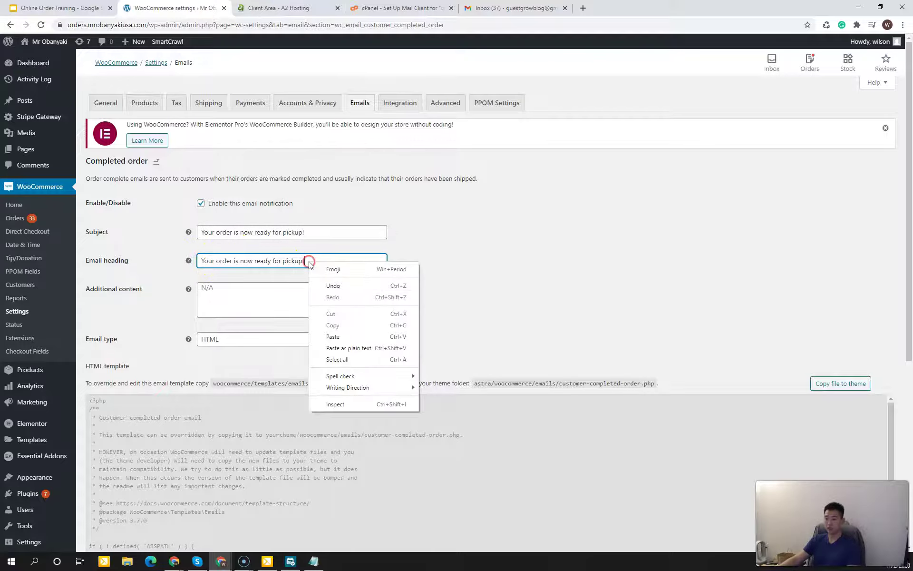
pyautogui.click(333, 337)
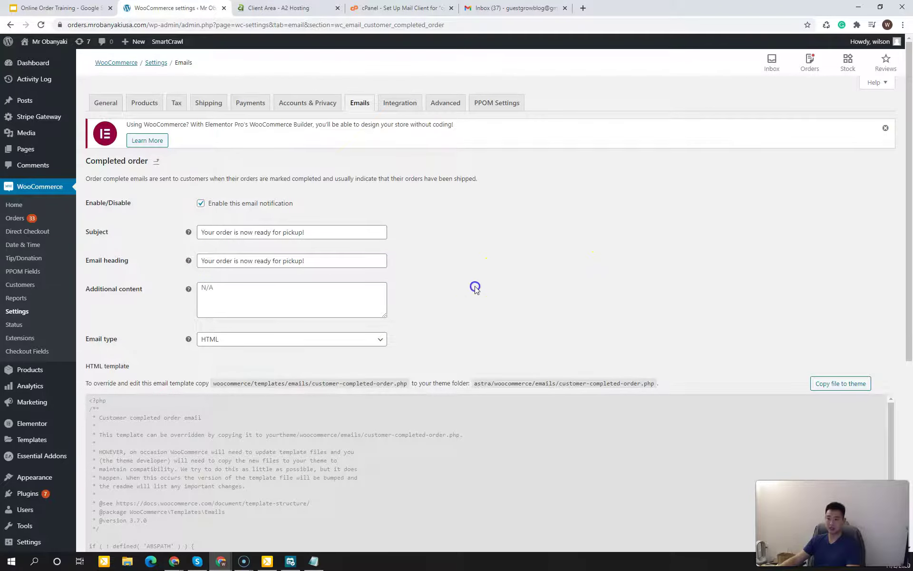
pyautogui.scroll(-5, 475, 290)
# Step: Save the Completed order email, verify the pickup subject, and return to the scrolled Emails list
pyautogui.click(110, 503)
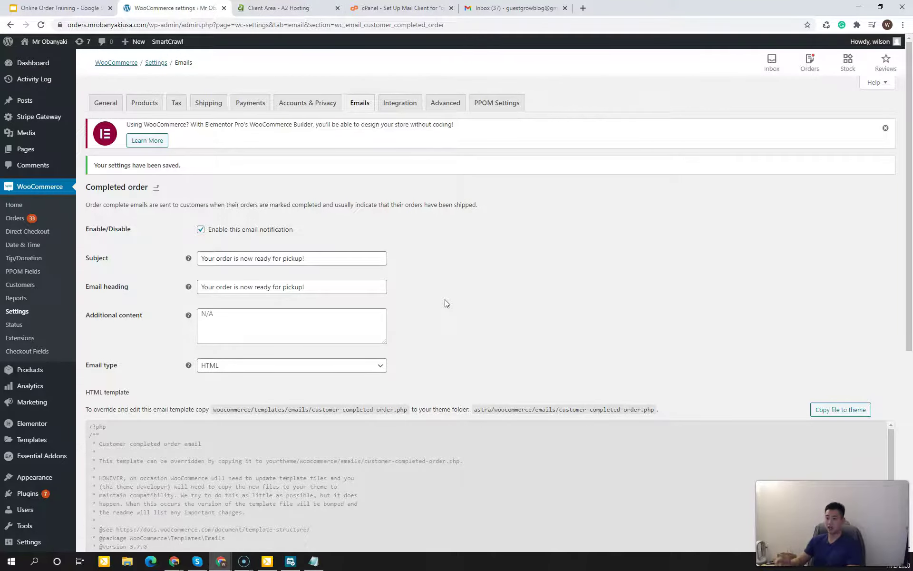
pyautogui.click(328, 257)
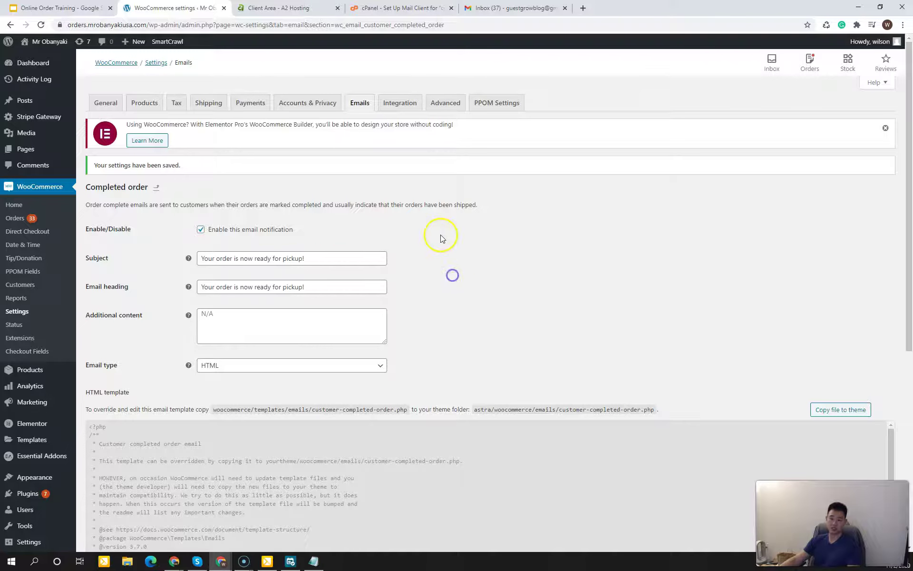
pyautogui.click(351, 106)
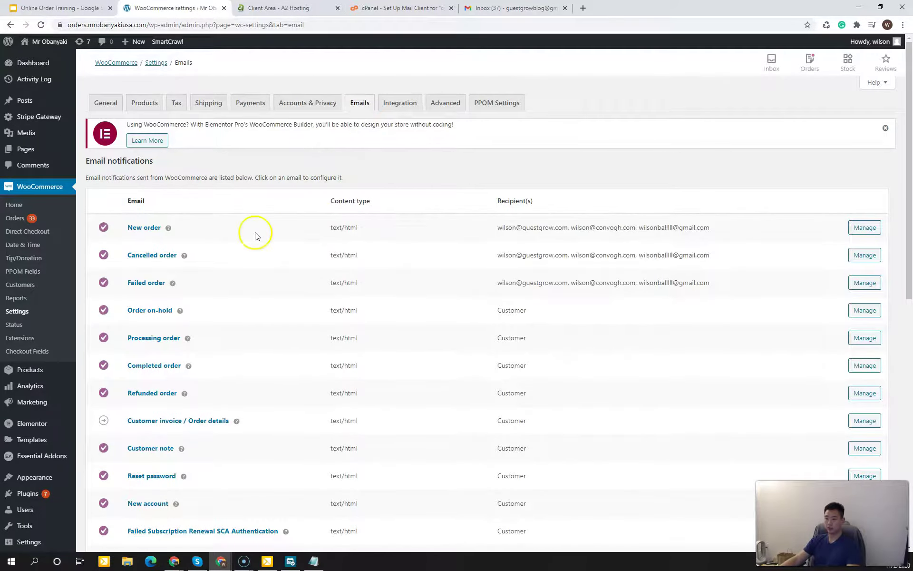
pyautogui.scroll(-2, 267, 323)
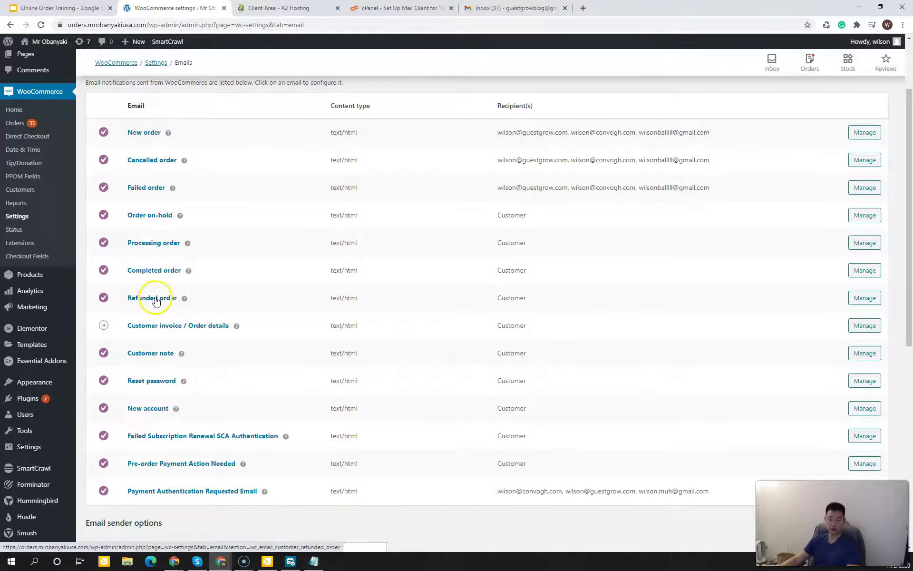
pyautogui.click(238, 303)
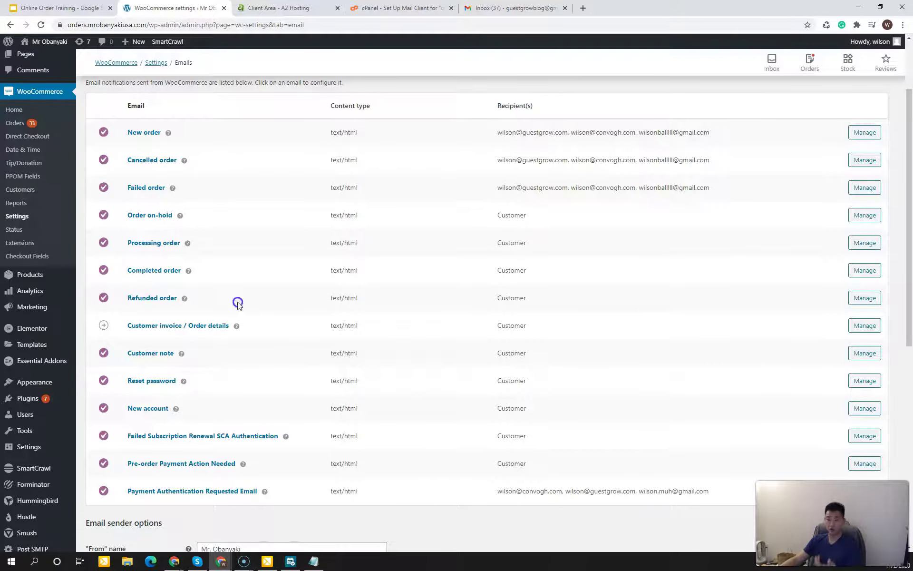
# Step: Review the Refunded order email's refund subject and heading unchanged, then return to the scrolled Emails list
pyautogui.click(864, 298)
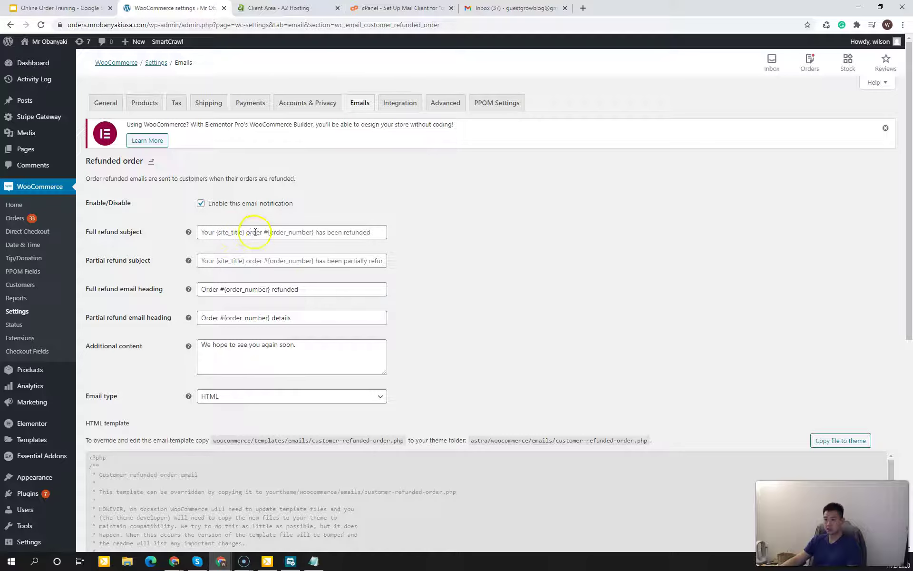
pyautogui.click(279, 263)
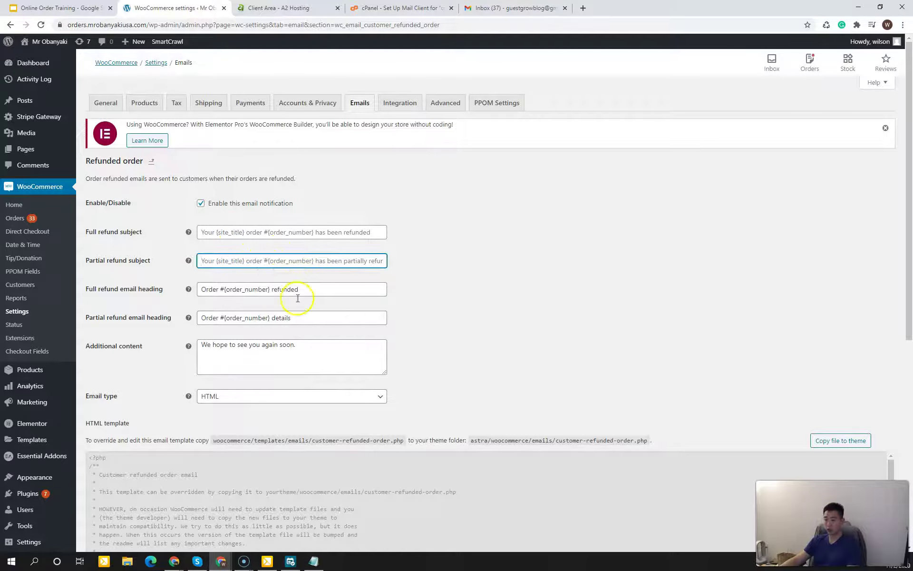
pyautogui.click(223, 292)
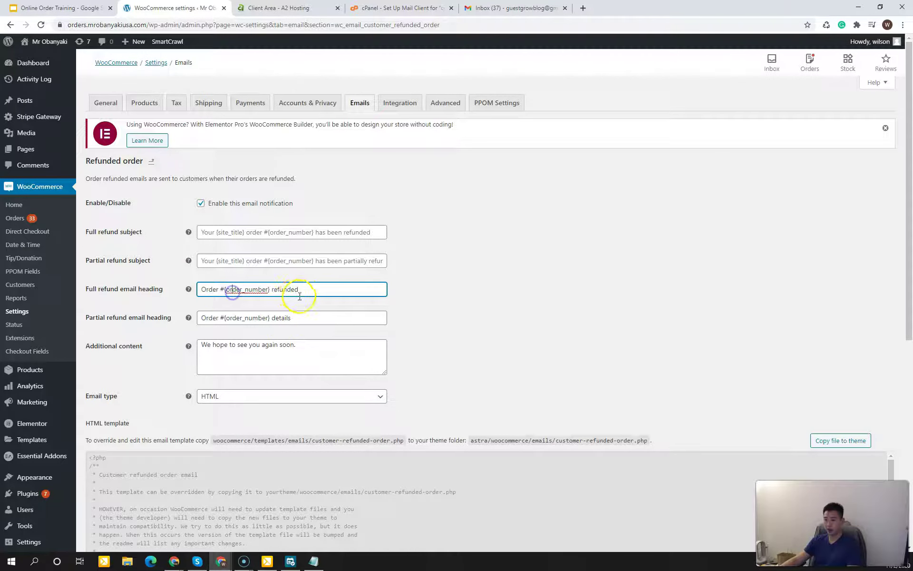
pyautogui.click(445, 344)
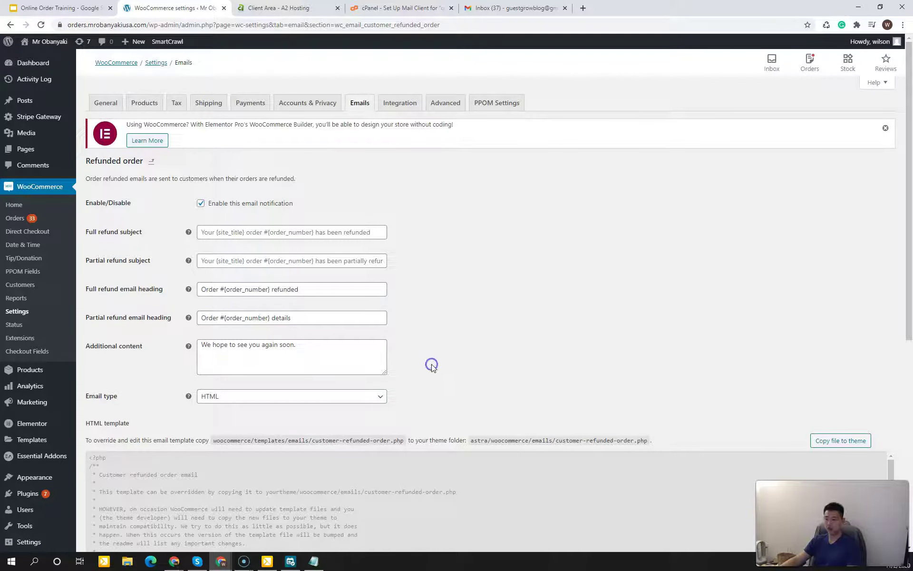
pyautogui.click(361, 103)
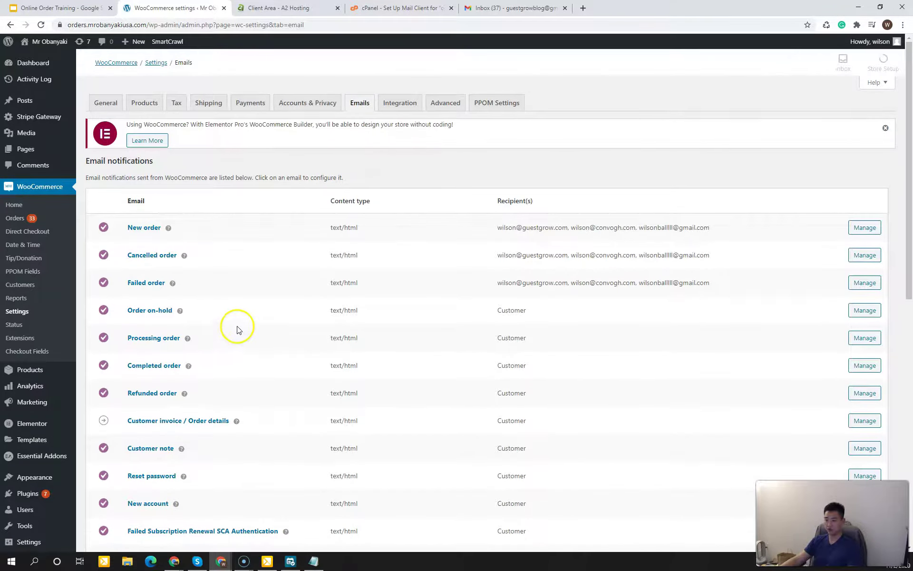
pyautogui.scroll(-4, 238, 330)
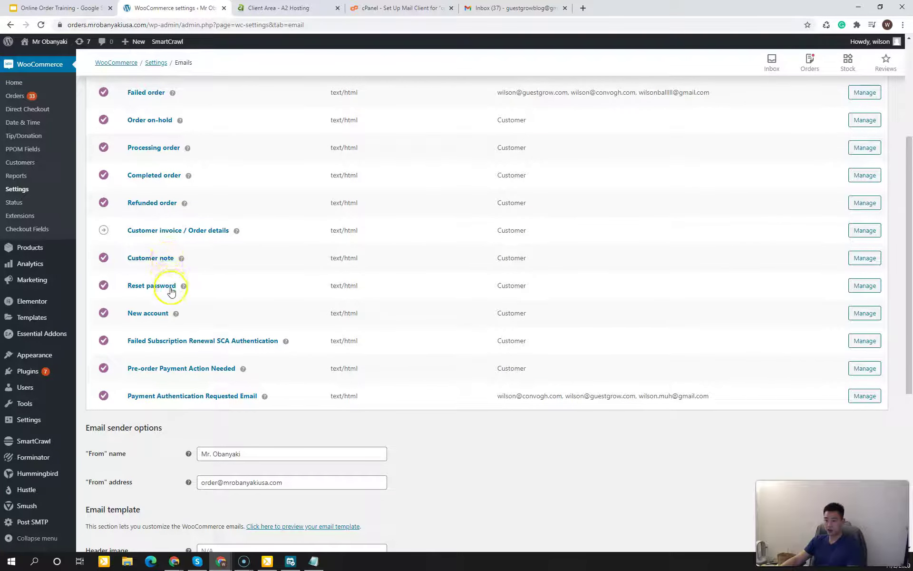
pyautogui.click(234, 316)
pyautogui.click(235, 316)
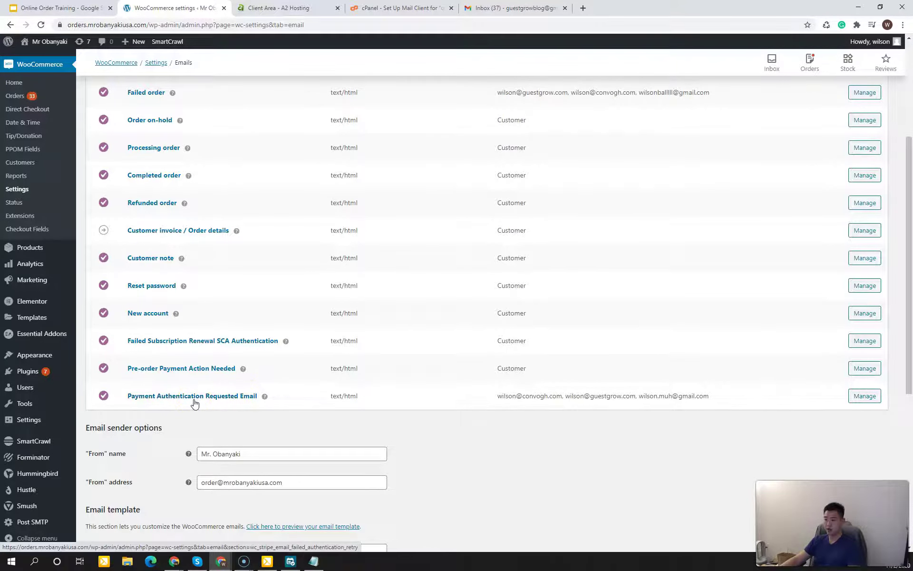
# Step: Replace the Payment Authentication Requested Email's Recipient(s) with the three admin addresses
pyautogui.click(224, 425)
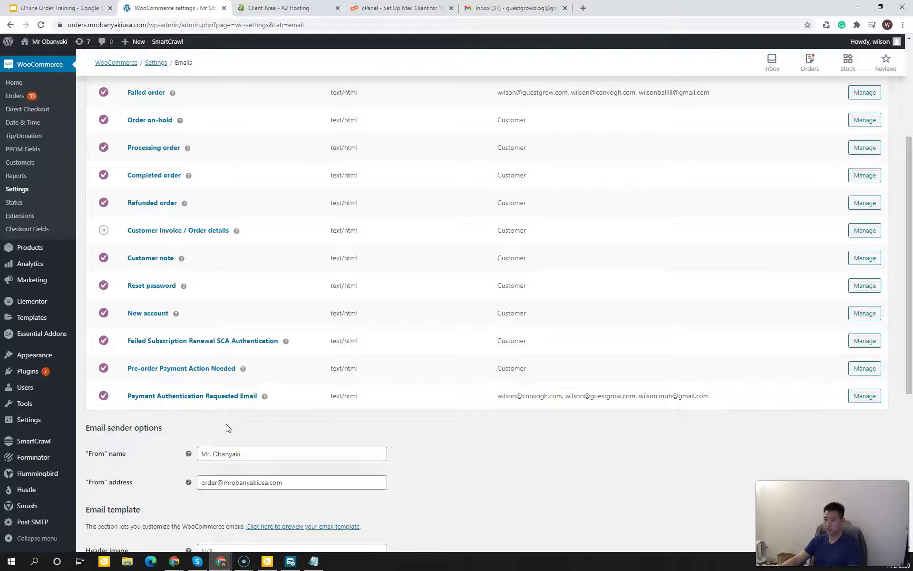
pyautogui.moveTo(516, 396); pyautogui.dragTo(651, 395)
pyautogui.click(656, 396)
pyautogui.click(865, 396)
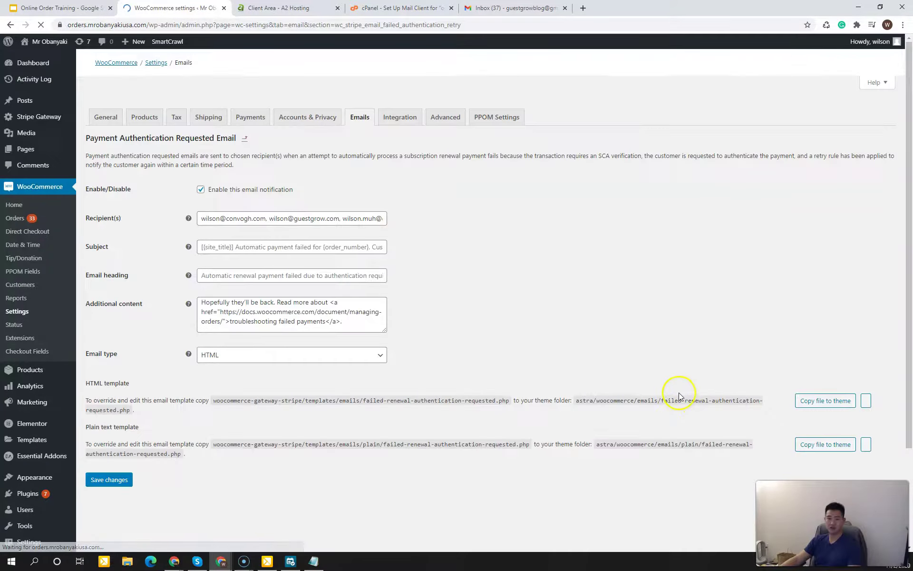
pyautogui.click(264, 242)
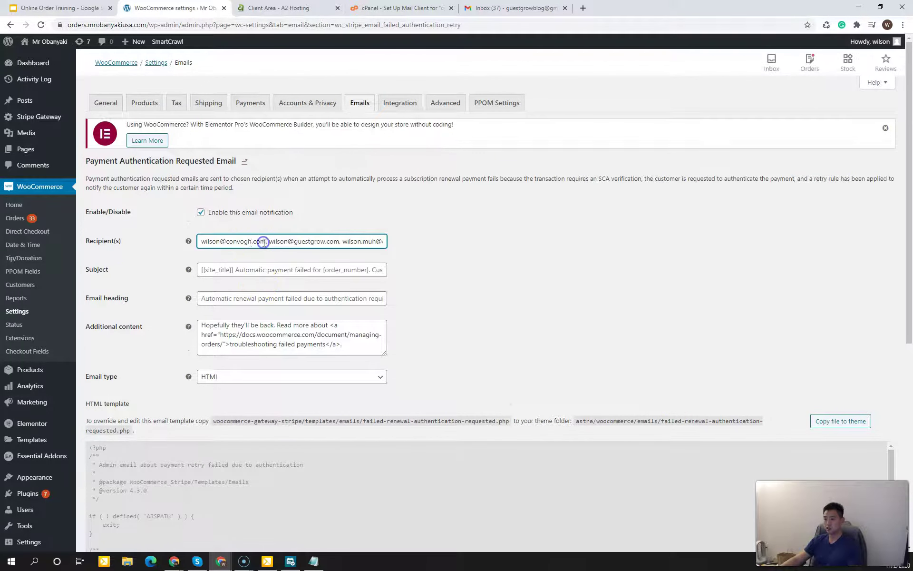
pyautogui.hotkey('ctrl', 'a')
pyautogui.press('BackSpace')
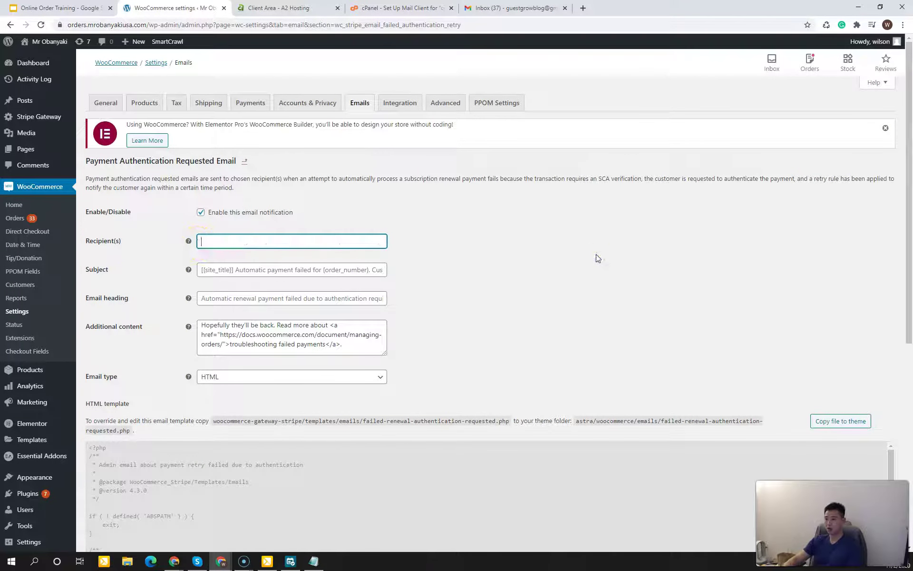
pyautogui.click(370, 241)
pyautogui.click(373, 241)
pyautogui.click(419, 232)
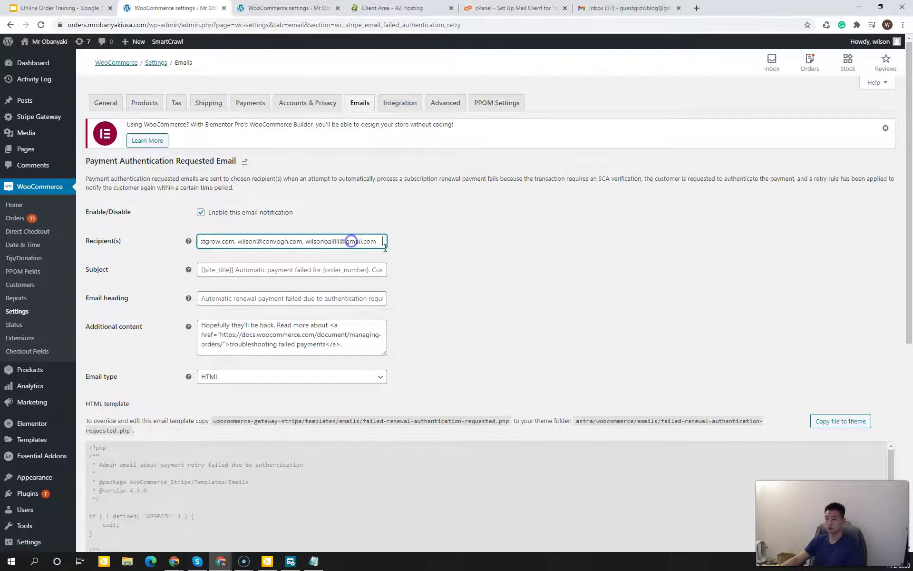
pyautogui.click(465, 269)
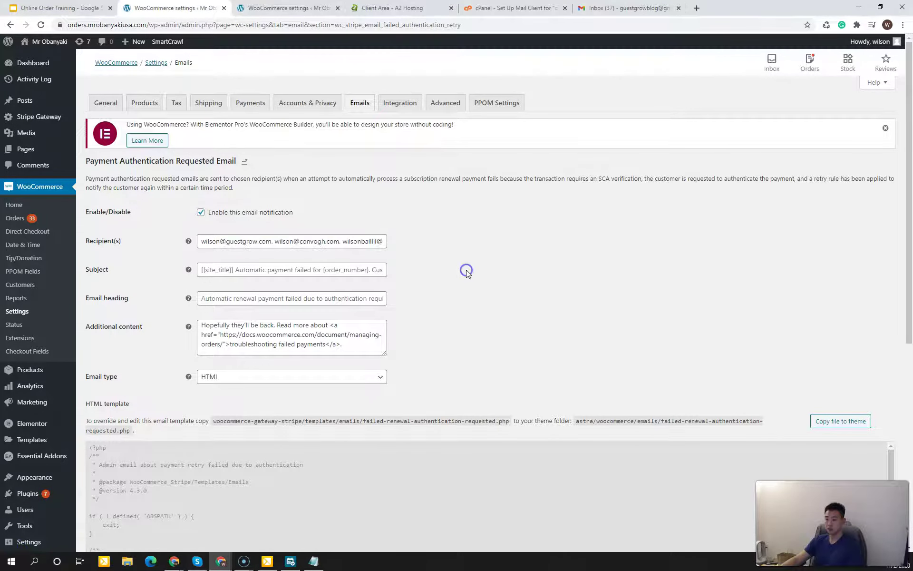
# Step: Save the Payment Authentication Requested Email settings and go back to the Emails list
pyautogui.scroll(-10, 462, 266)
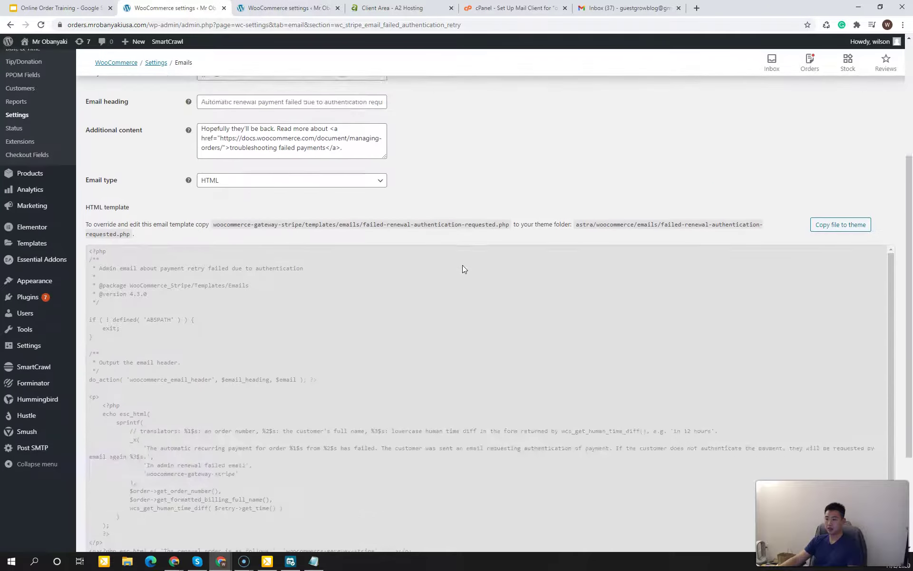
pyautogui.click(99, 507)
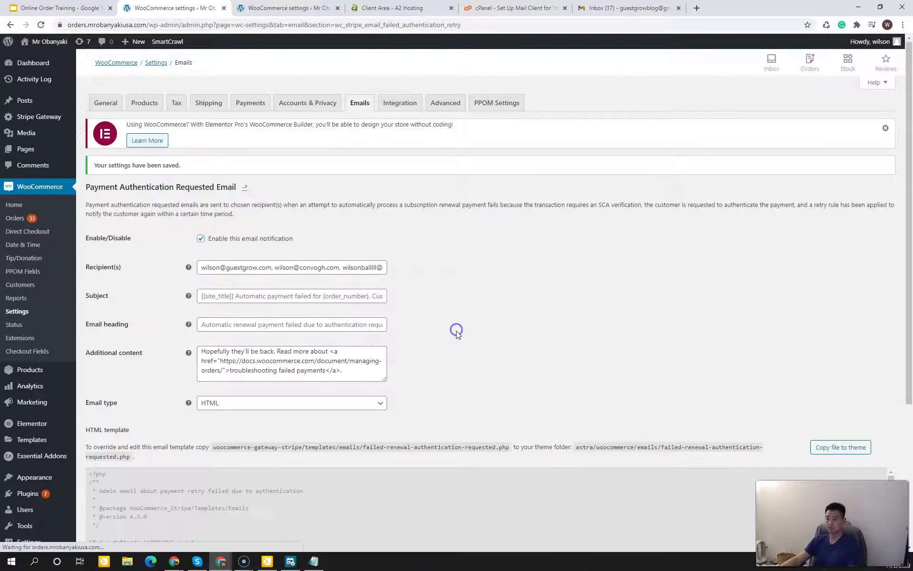
pyautogui.click(357, 109)
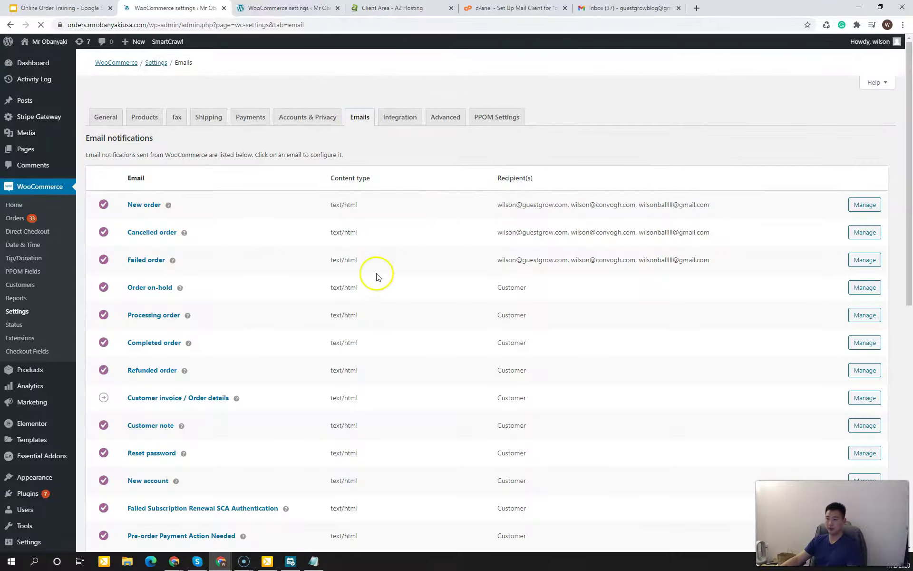
pyautogui.scroll(-4, 322, 310)
pyautogui.scroll(2, 219, 323)
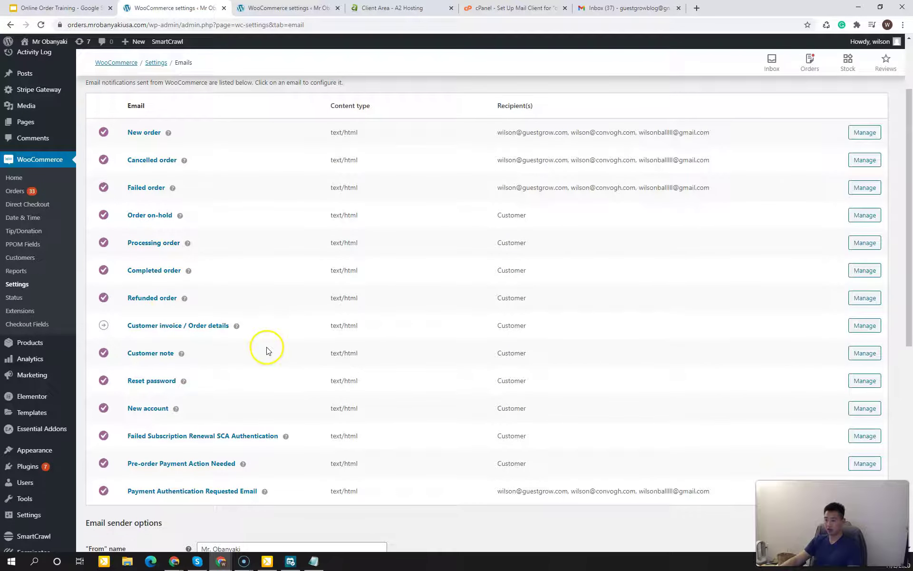
pyautogui.scroll(-5, 266, 350)
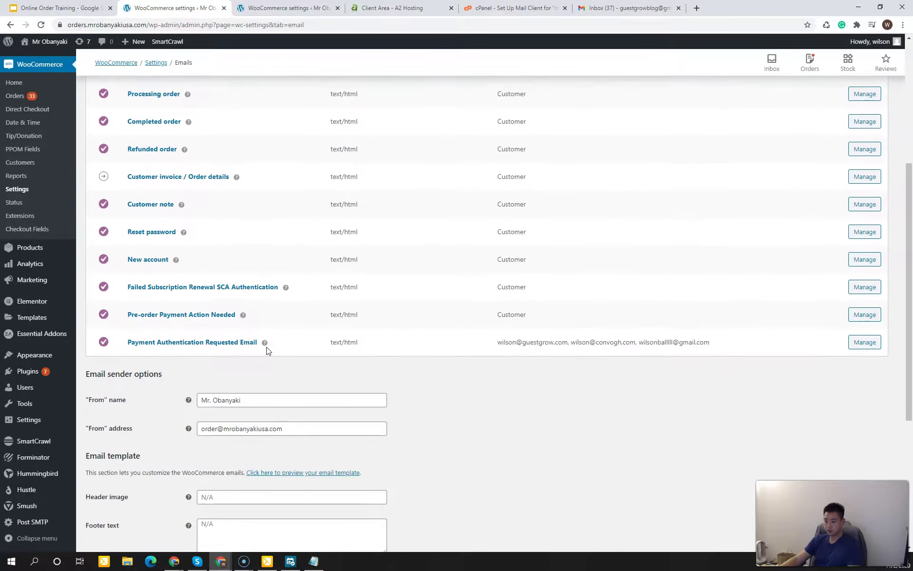
pyautogui.click(443, 355)
pyautogui.scroll(1, 443, 364)
pyautogui.scroll(-1, 438, 371)
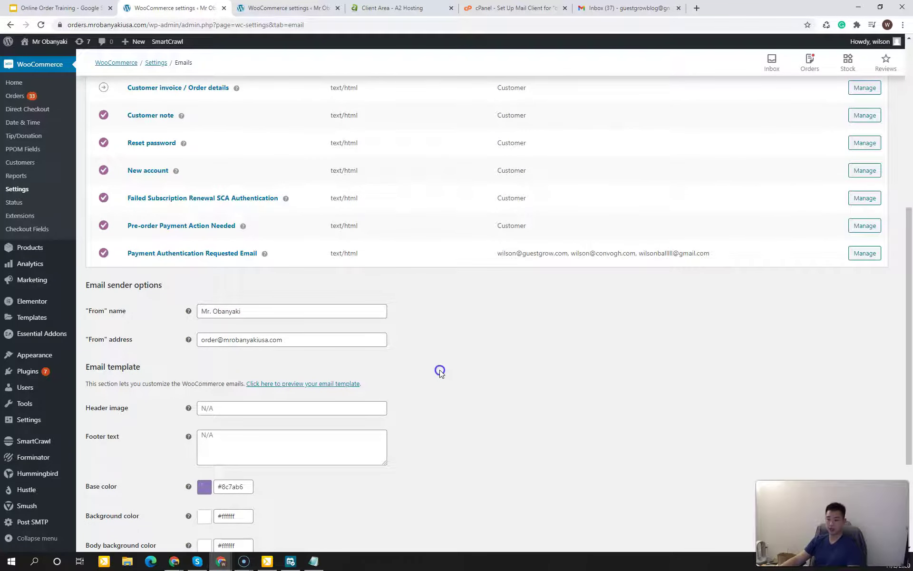
pyautogui.moveTo(98, 288); pyautogui.dragTo(141, 287)
pyautogui.click(139, 287)
pyautogui.click(253, 312)
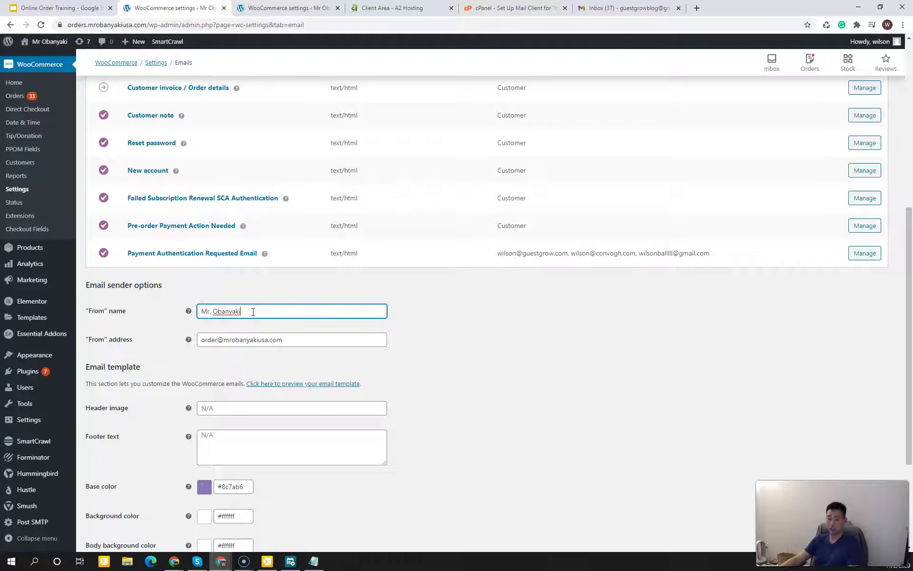
pyautogui.click(164, 348)
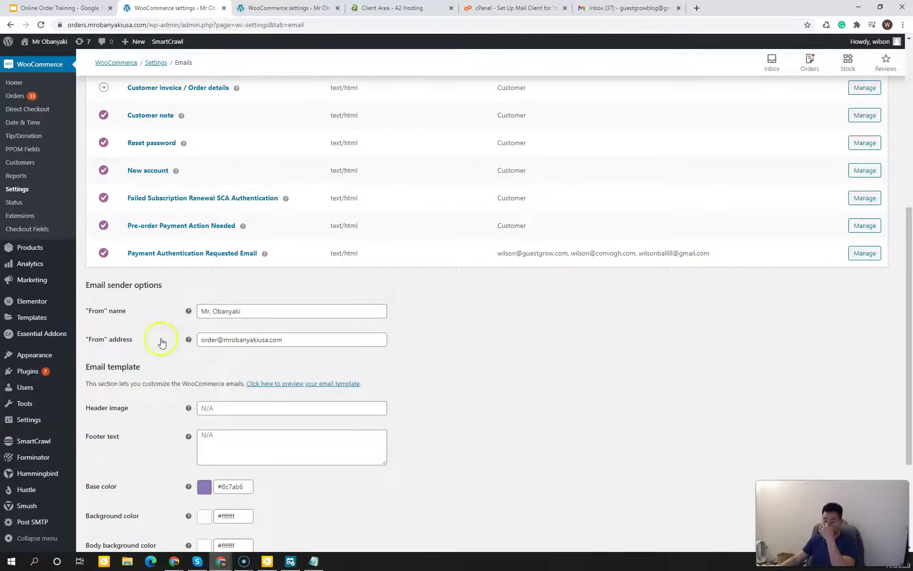
pyautogui.click(285, 341)
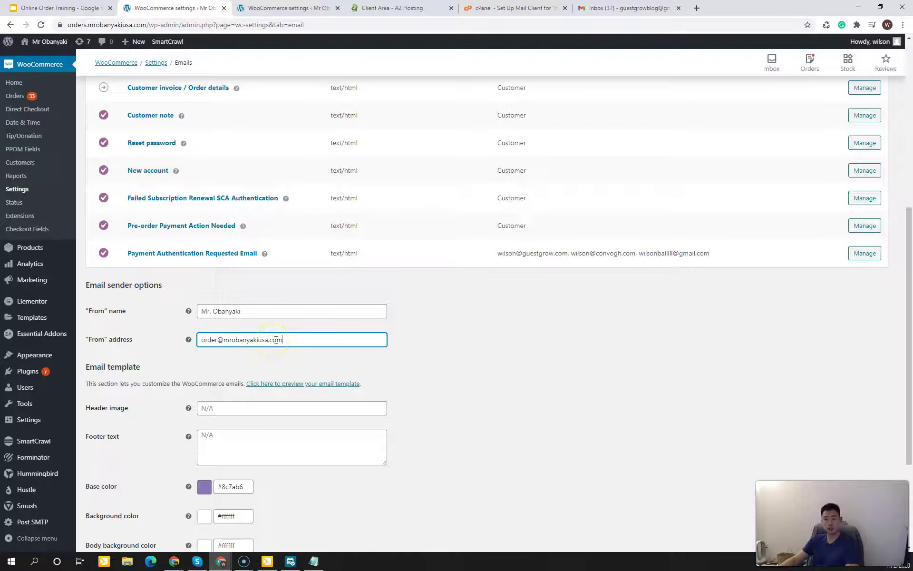
pyautogui.click(433, 332)
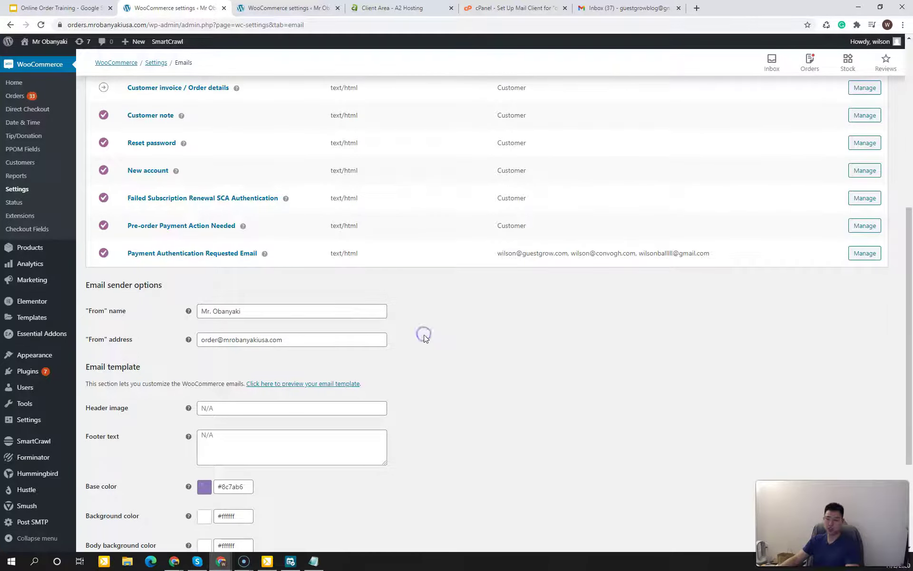
pyautogui.scroll(-1, 423, 361)
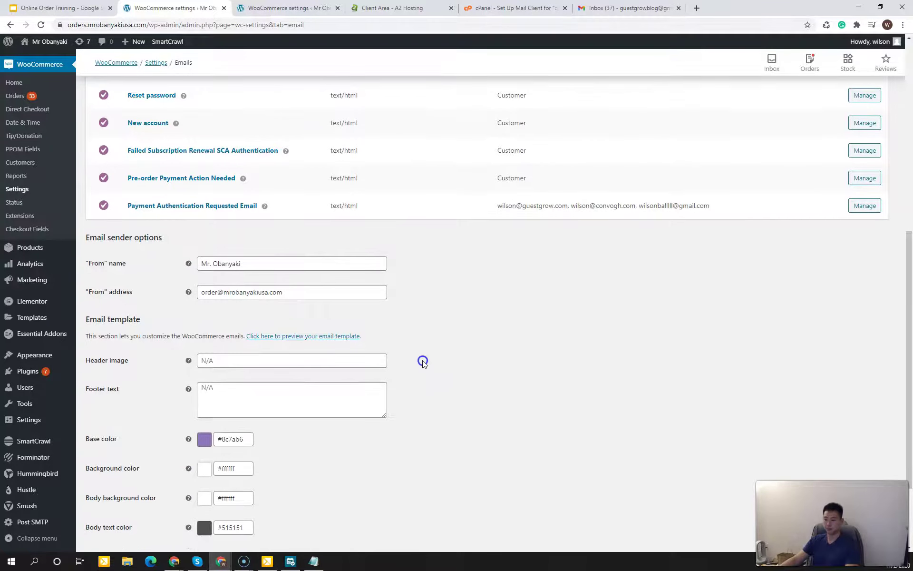
pyautogui.moveTo(115, 320); pyautogui.dragTo(127, 333)
pyautogui.click(131, 334)
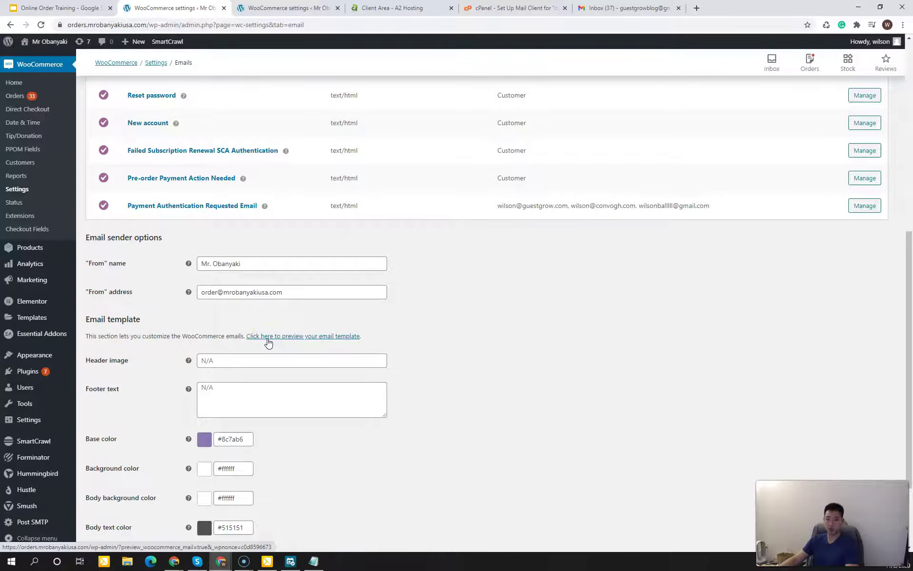
pyautogui.click(268, 336)
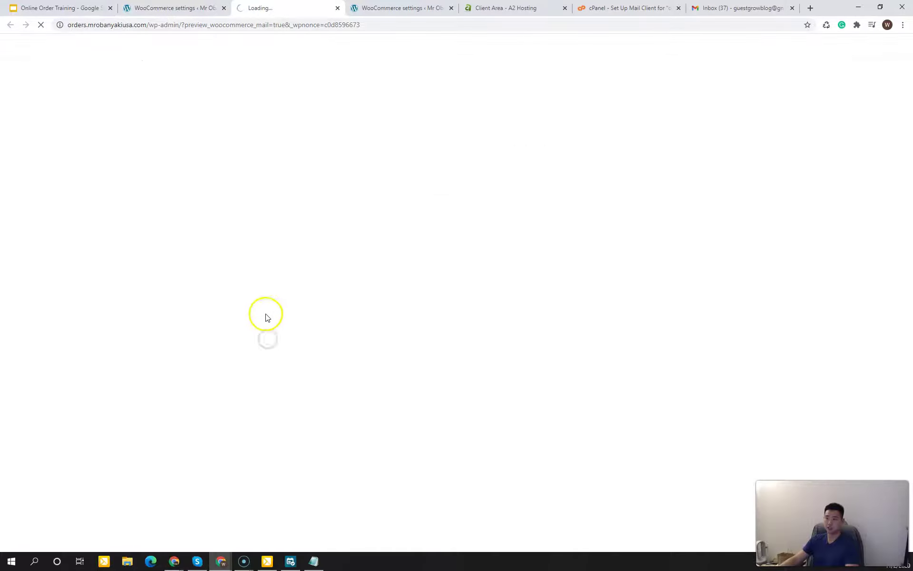
pyautogui.moveTo(455, 161)
pyautogui.mouseDown()
pyautogui.moveTo(455, 265)
pyautogui.moveTo(454, 177)
pyautogui.mouseUp()
pyautogui.click(462, 263)
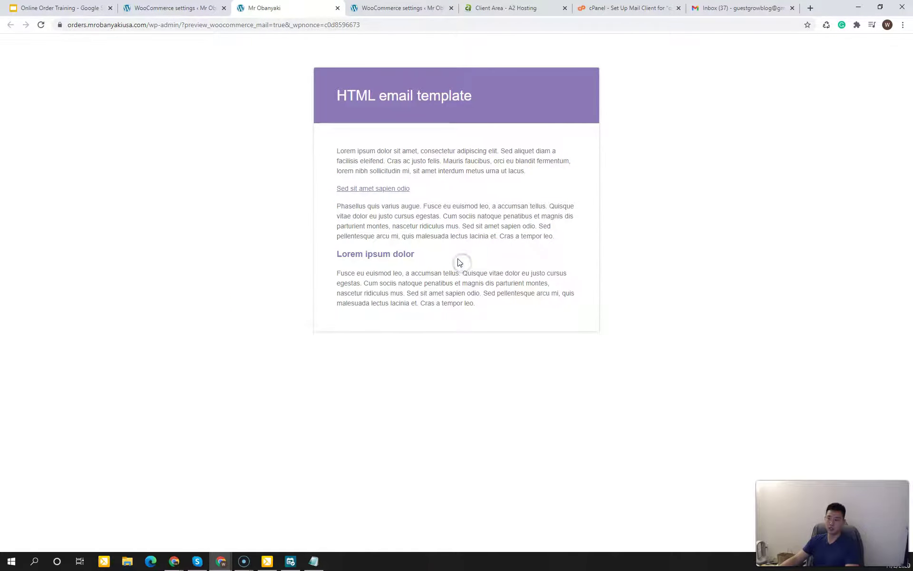
pyautogui.moveTo(480, 95); pyautogui.dragTo(408, 101)
pyautogui.click(408, 101)
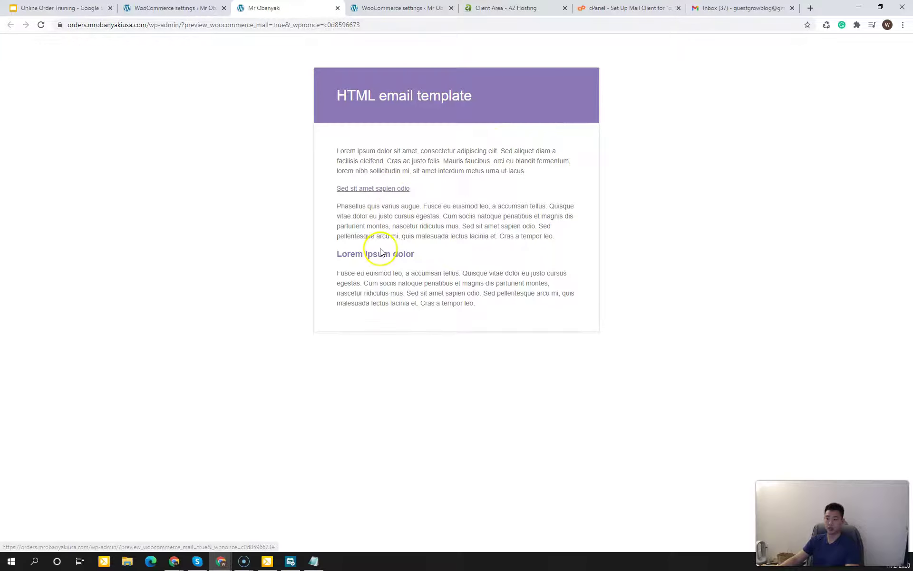
pyautogui.click(337, 8)
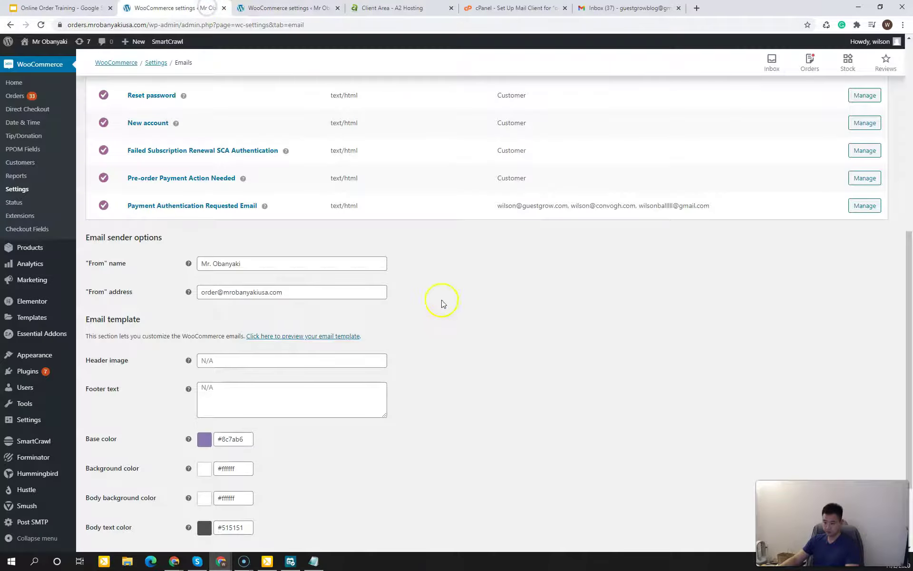
# Step: Inspect the email template's Footer text and Header image fields
pyautogui.scroll(-3, 451, 333)
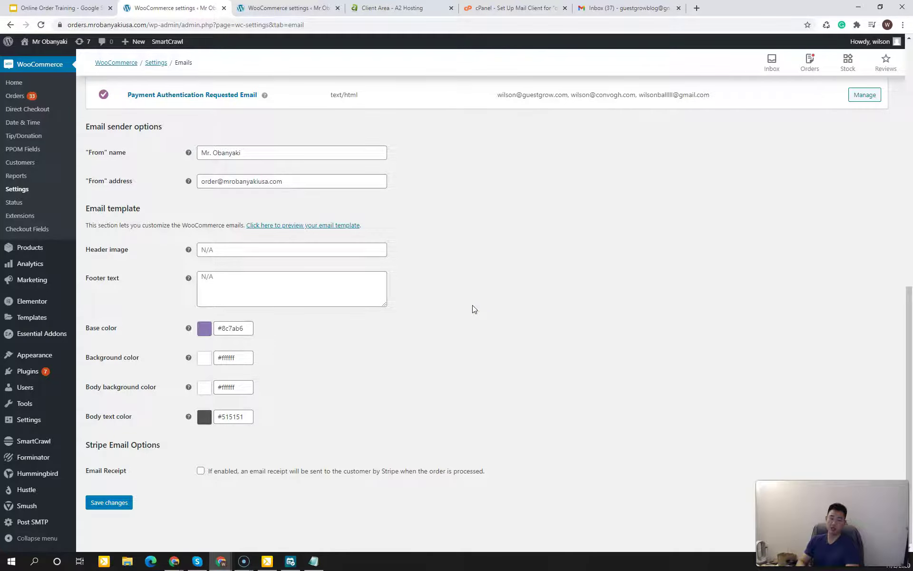
pyautogui.click(218, 281)
pyautogui.click(226, 251)
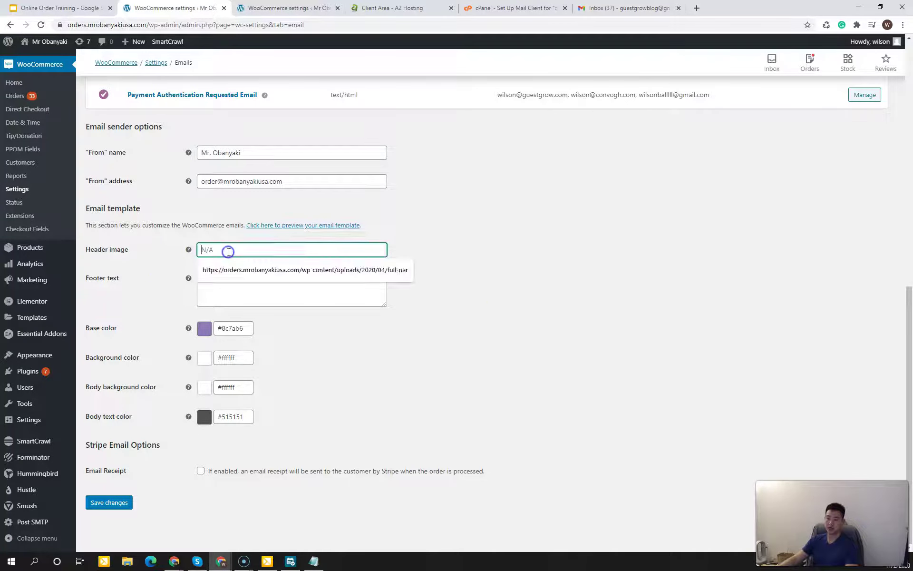
pyautogui.click(504, 252)
pyautogui.scroll(4, 476, 295)
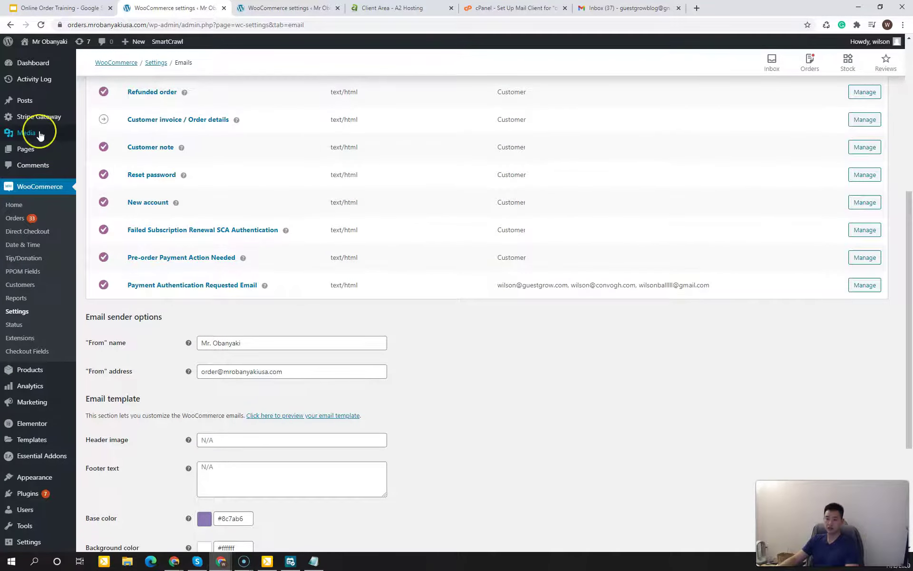
# Step: Open the Media Library in a new browser tab from the Media sidebar menu
pyautogui.moveTo(40, 136)
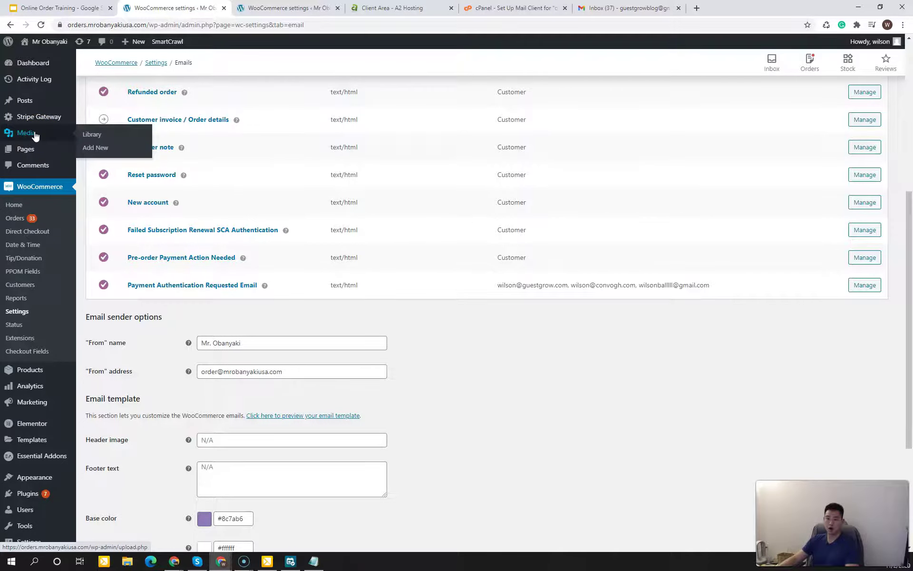
pyautogui.rightClick(99, 139)
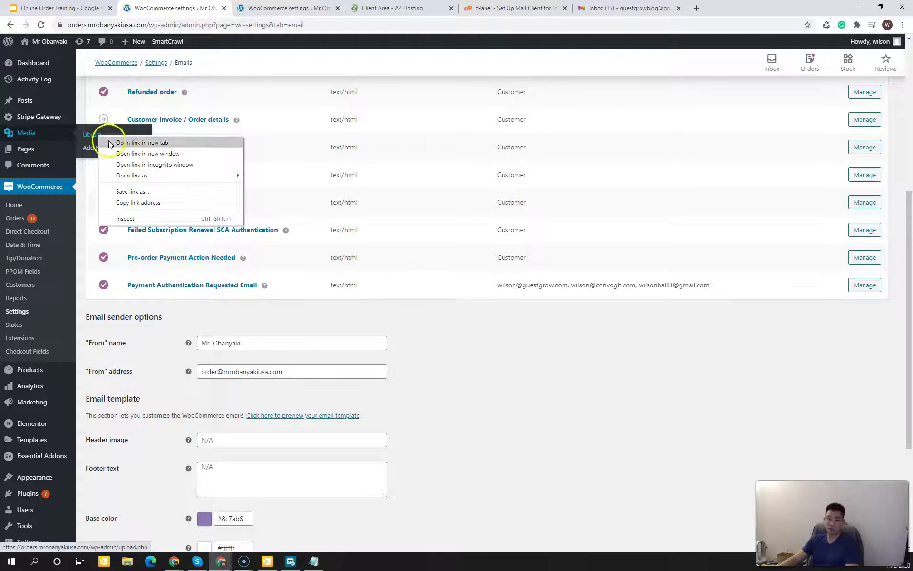
pyautogui.click(109, 143)
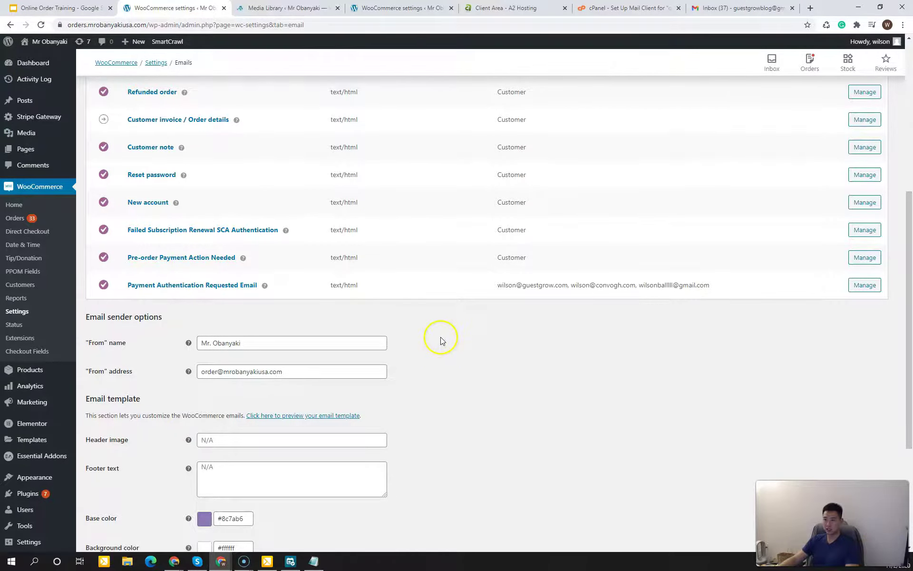
pyautogui.click(499, 371)
pyautogui.click(499, 371)
pyautogui.scroll(-1, 496, 401)
pyautogui.scroll(-1, 497, 402)
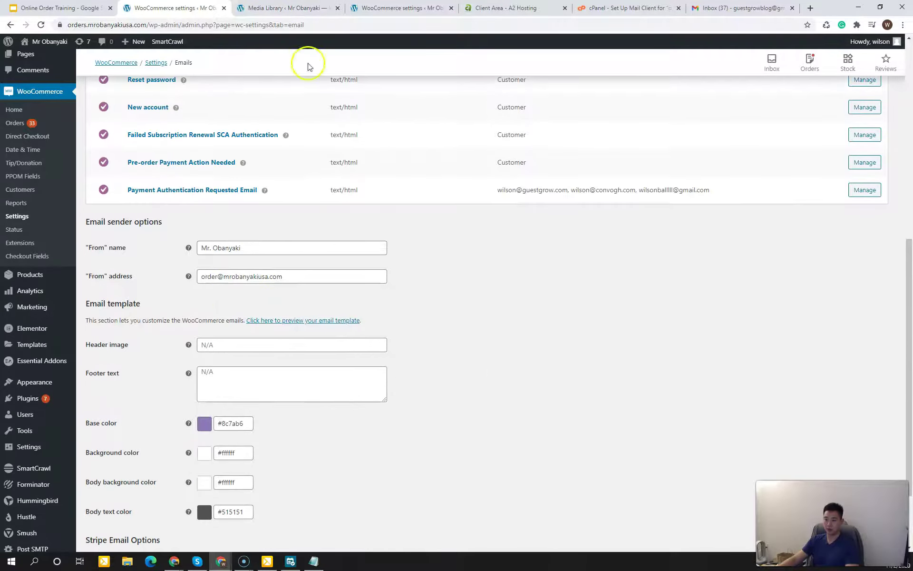
# Step: Copy the full-name_purple-1.png logo's File URL from the Media Library
pyautogui.click(281, 8)
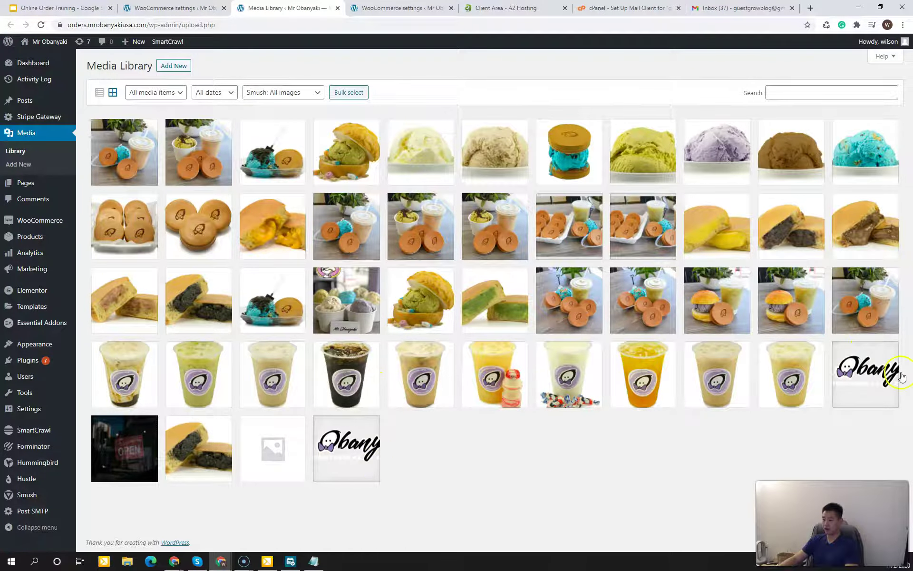
pyautogui.click(882, 376)
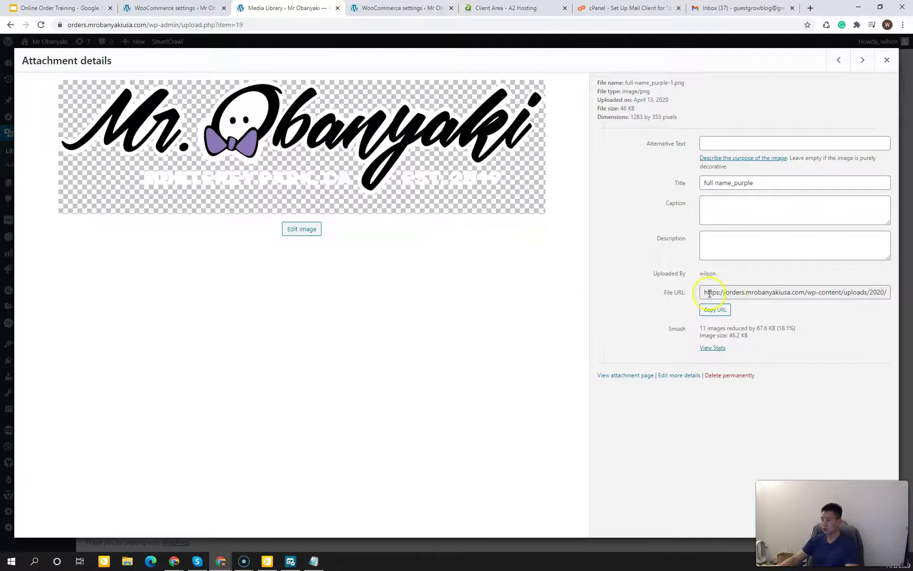
pyautogui.moveTo(705, 293); pyautogui.dragTo(902, 299)
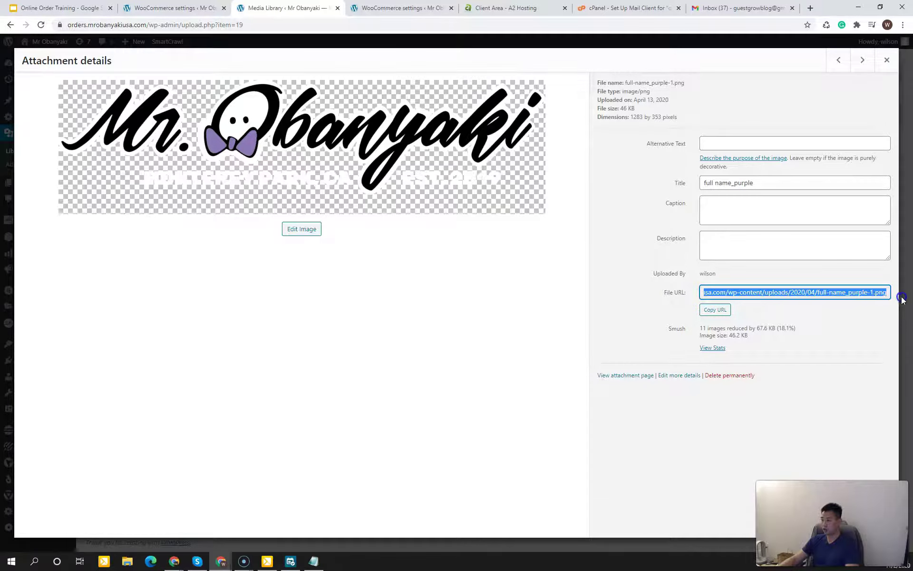
pyautogui.rightClick(867, 292)
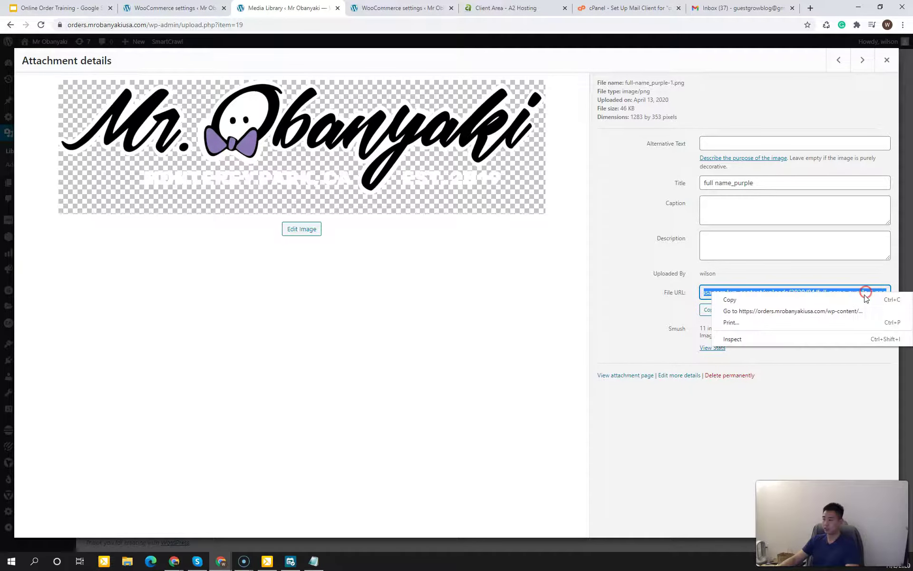
pyautogui.click(845, 302)
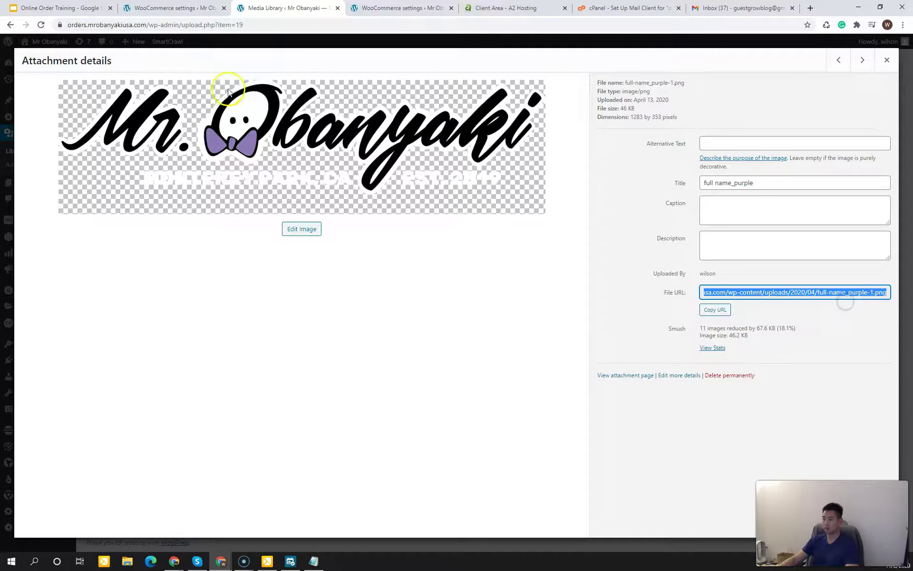
# Step: Paste the logo URL into Header image and save the email settings
pyautogui.click(179, 9)
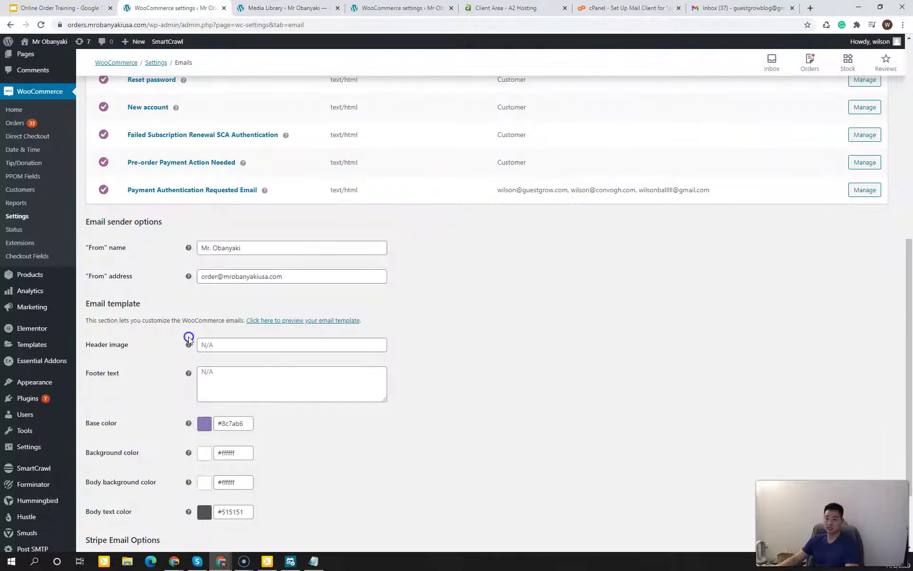
pyautogui.click(226, 346)
pyautogui.rightClick(227, 346)
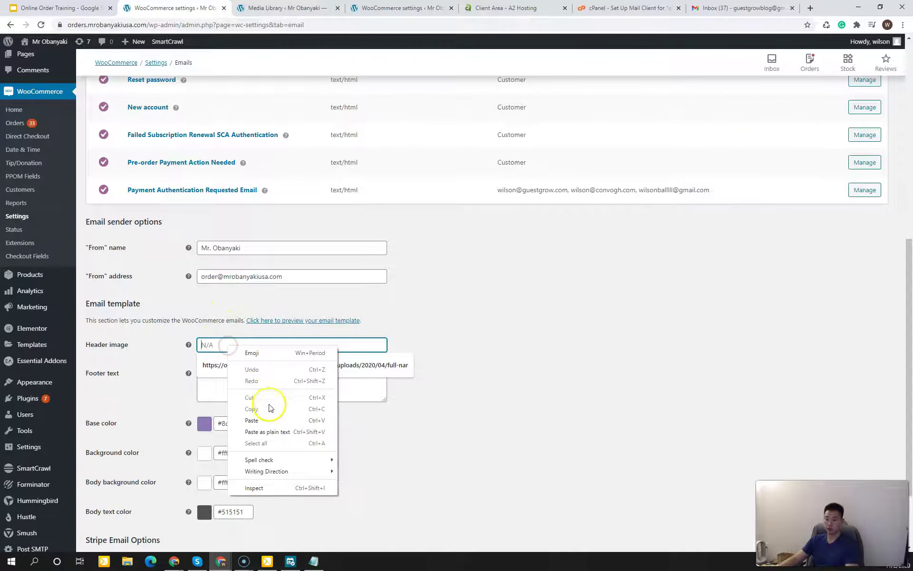
pyautogui.click(260, 421)
pyautogui.click(561, 330)
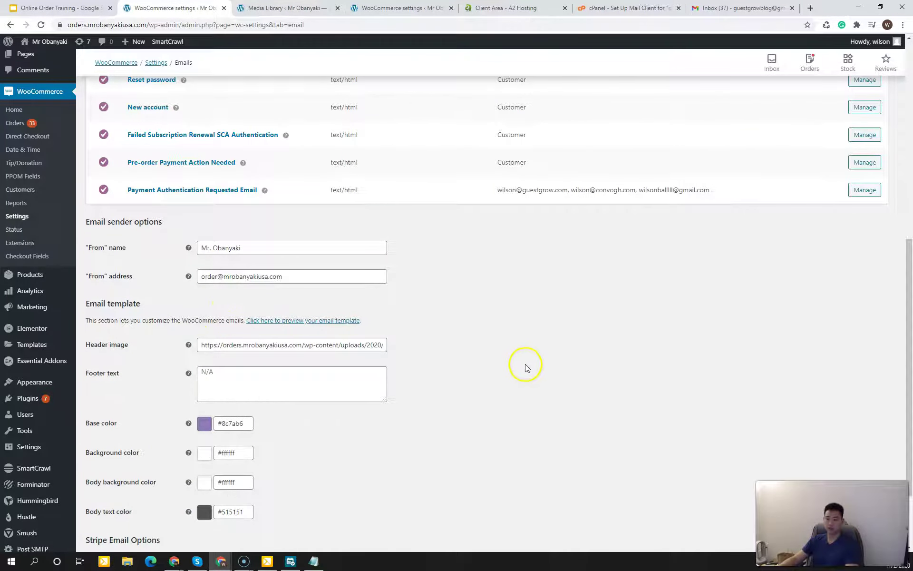
pyautogui.scroll(-2, 523, 375)
pyautogui.click(127, 503)
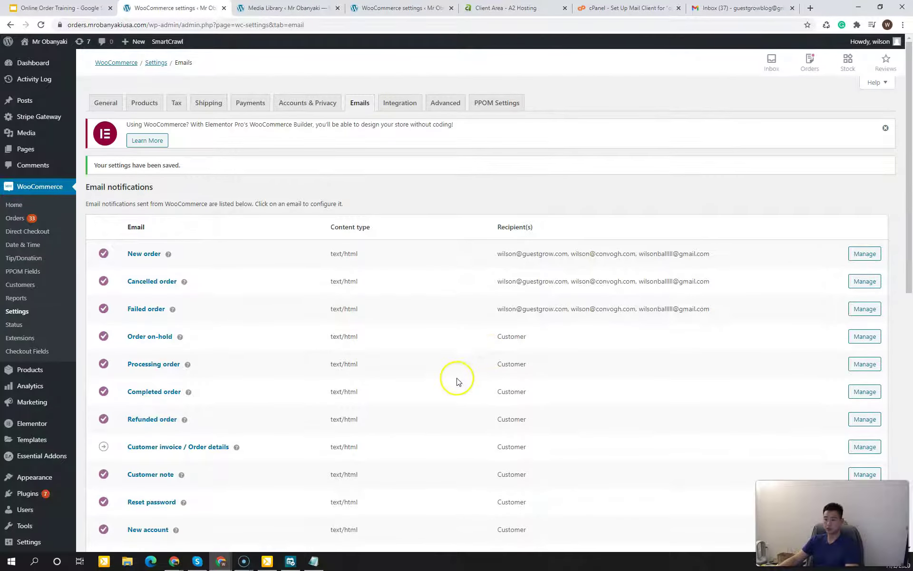
pyautogui.scroll(-10, 457, 380)
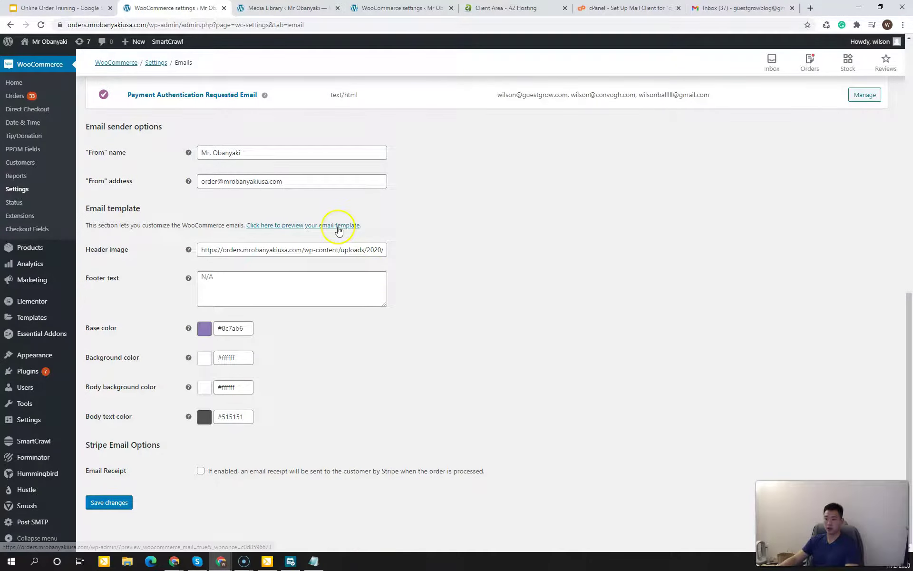
pyautogui.click(338, 231)
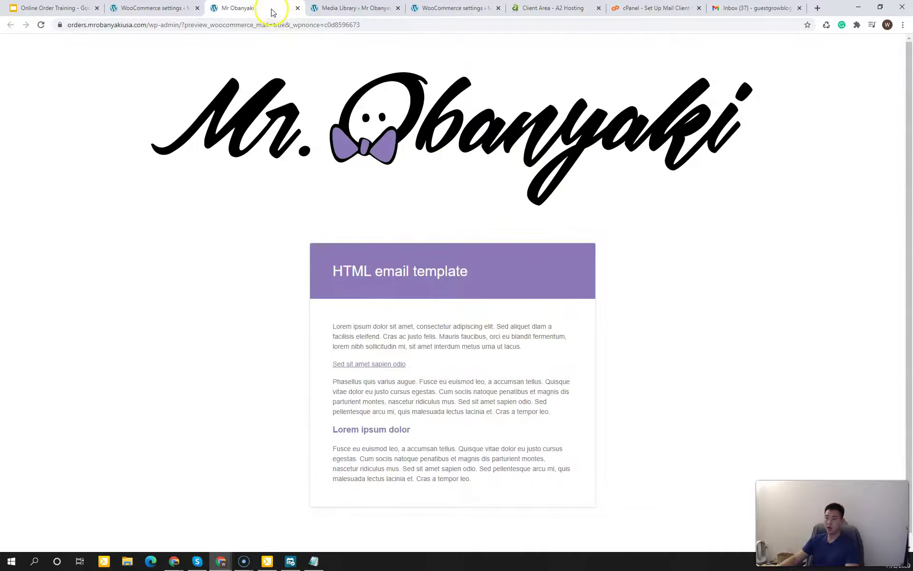
pyautogui.moveTo(266, 10); pyautogui.dragTo(374, 100)
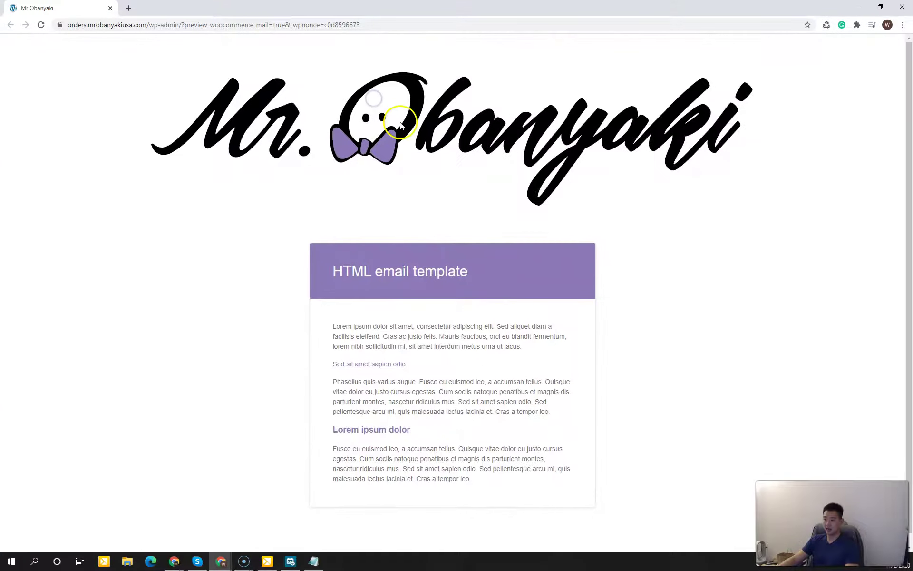
pyautogui.moveTo(338, 10); pyautogui.dragTo(382, 79)
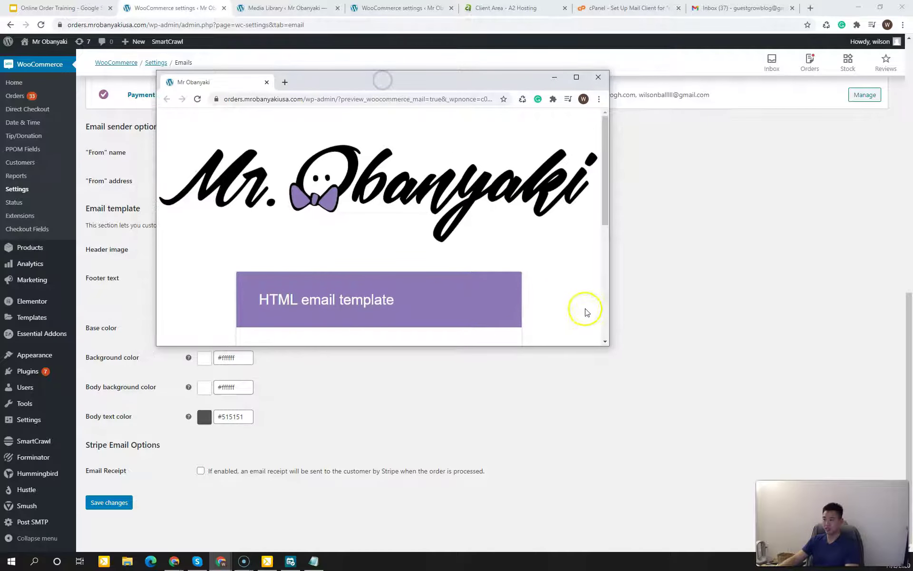
pyautogui.moveTo(608, 347); pyautogui.dragTo(832, 488)
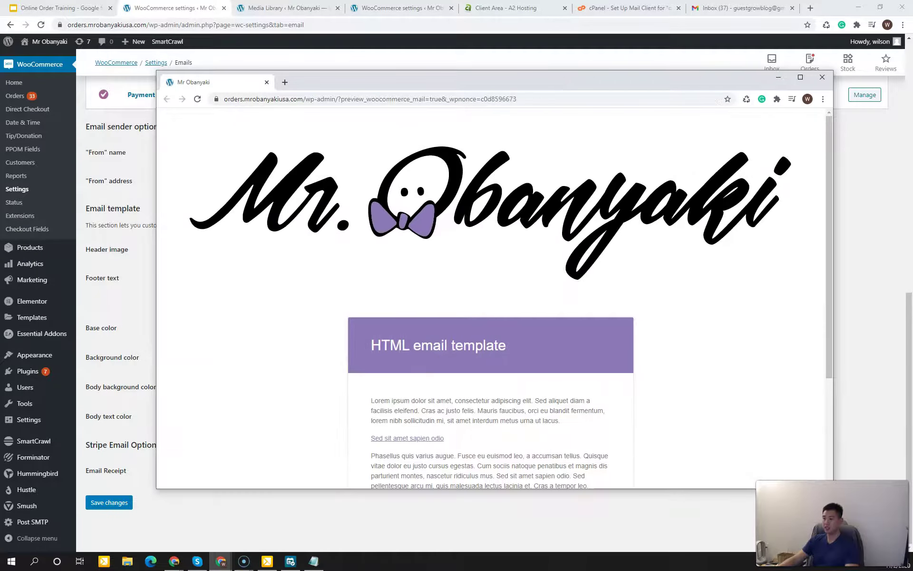
pyautogui.scroll(-3, 646, 261)
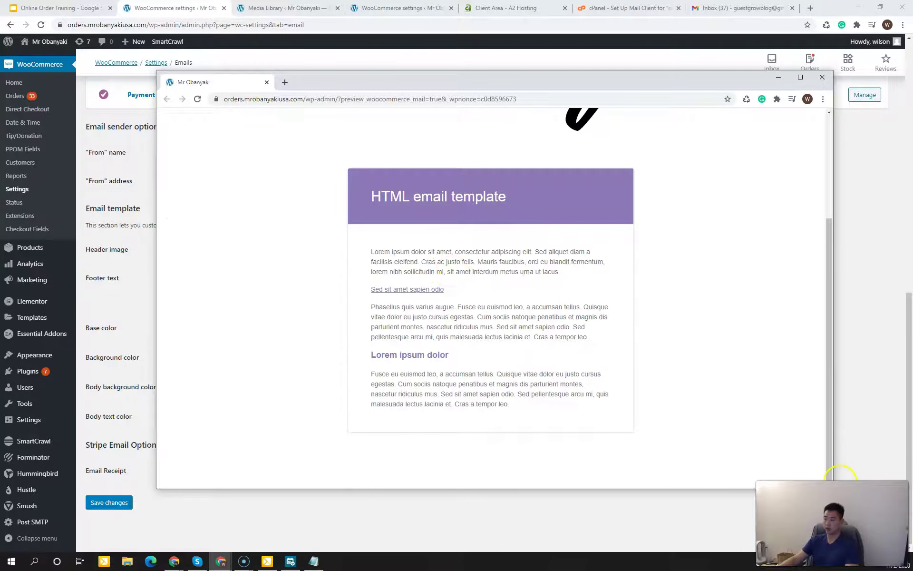
pyautogui.scroll(3, 785, 385)
pyautogui.moveTo(832, 347); pyautogui.dragTo(428, 355)
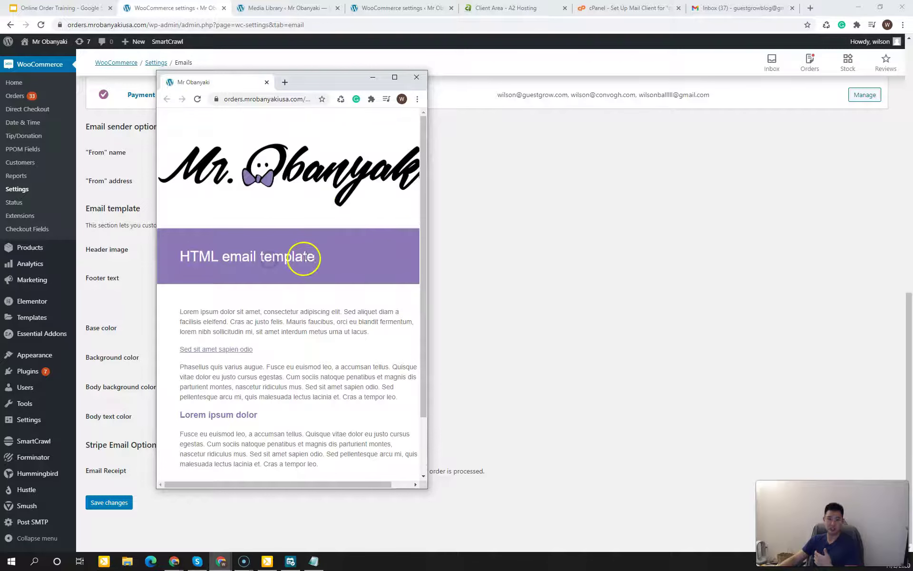
pyautogui.click(416, 77)
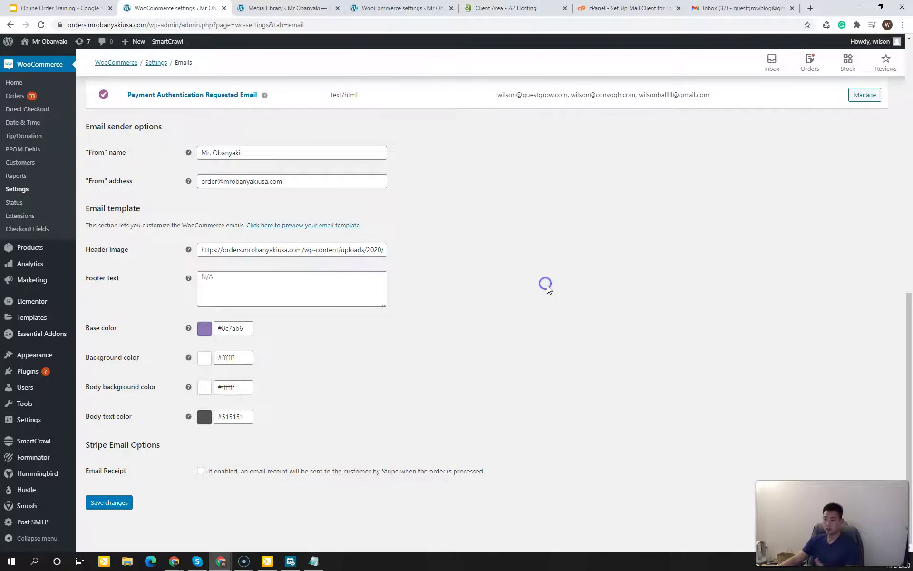
# Step: Type 'Mr. Obanyaki Copyright' into the email Footer text box
pyautogui.click(230, 293)
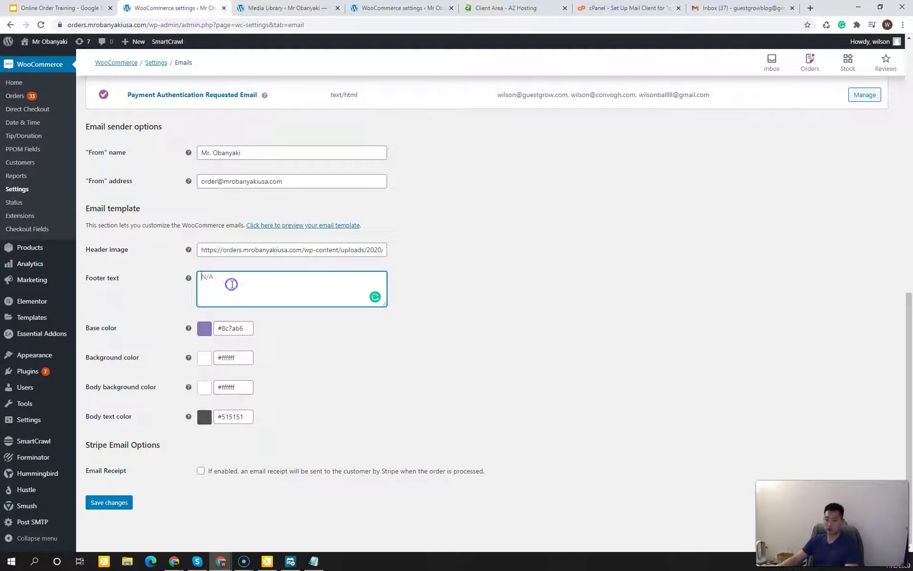
pyautogui.click(267, 279)
pyautogui.write('Mr. Oban')
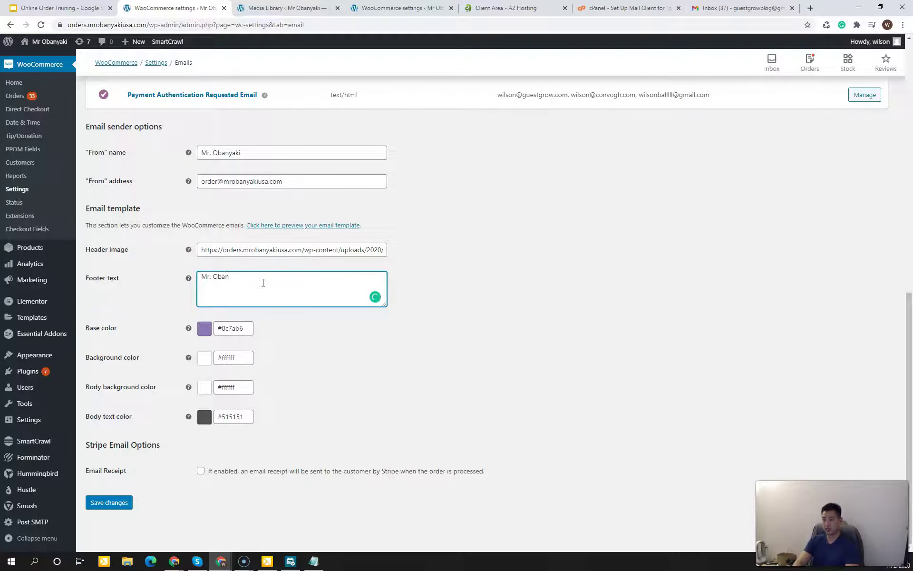
pyautogui.write('yaki')
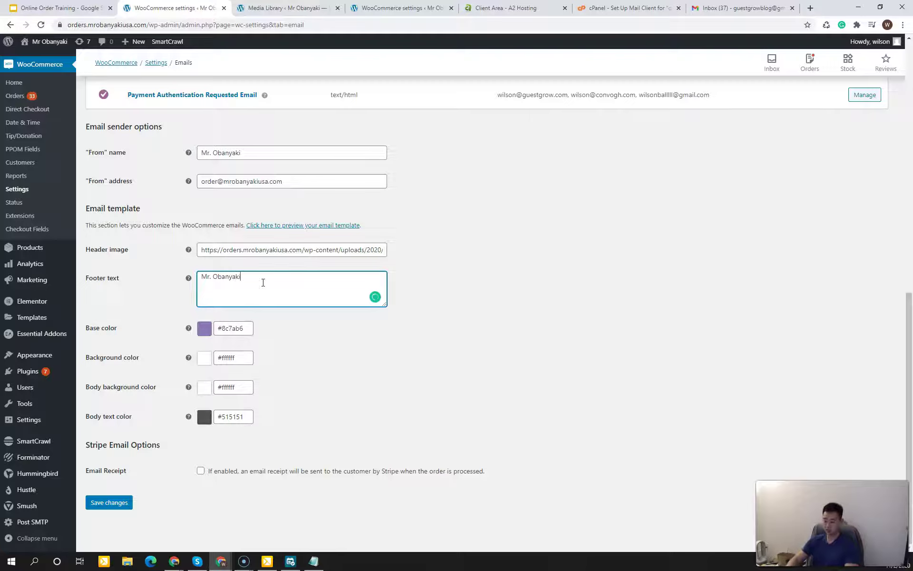
pyautogui.write(' Copyright')
pyautogui.click(324, 279)
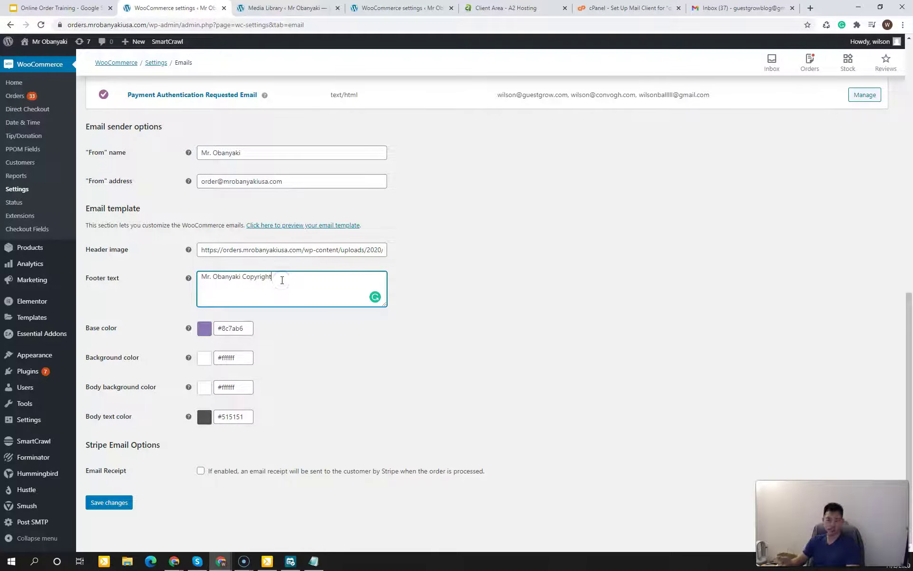
pyautogui.click(534, 284)
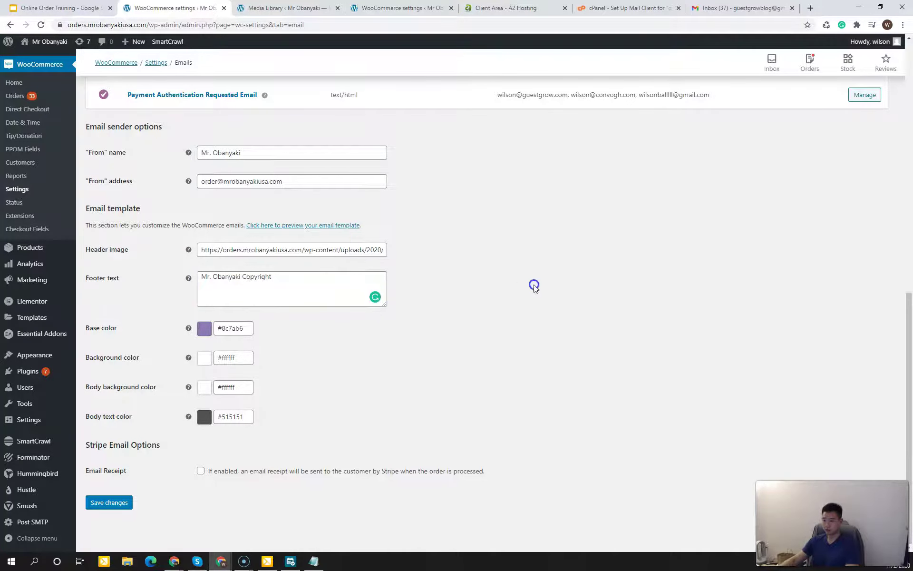
# Step: Reopen the email template preview showing the Mr. Obanyaki logo
pyautogui.click(332, 367)
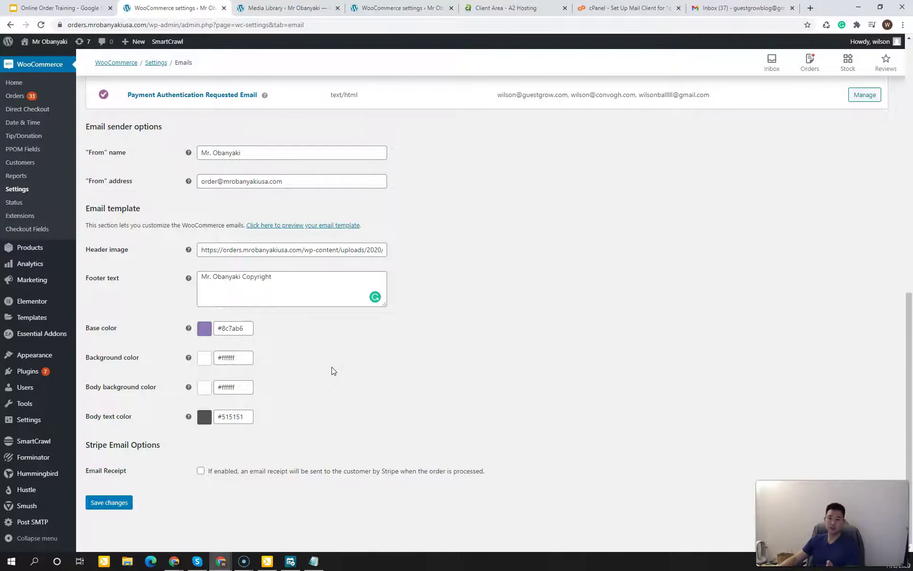
pyautogui.click(219, 331)
pyautogui.click(307, 227)
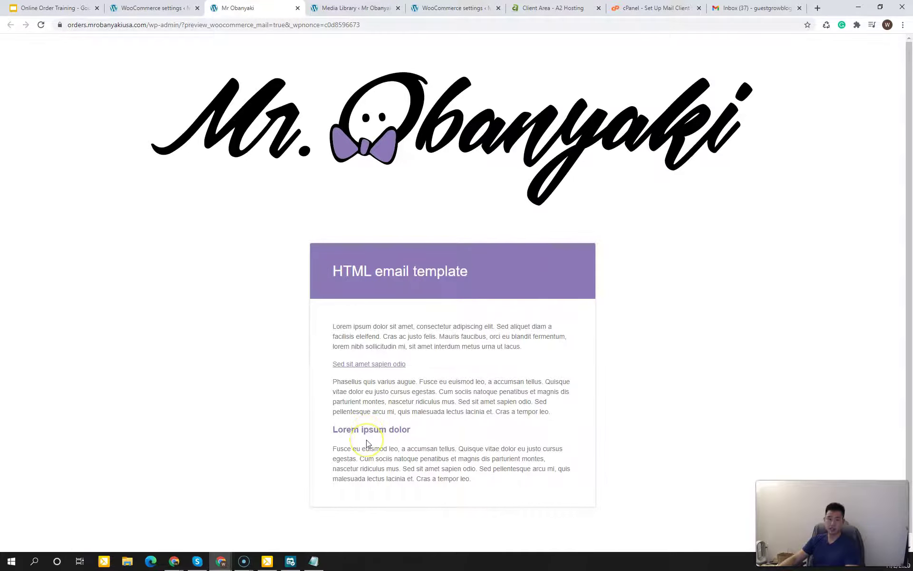
# Step: Clear a stray text highlight in the email preview showing the Mr. Obanyaki logo
pyautogui.moveTo(361, 429); pyautogui.dragTo(387, 430)
pyautogui.click(388, 428)
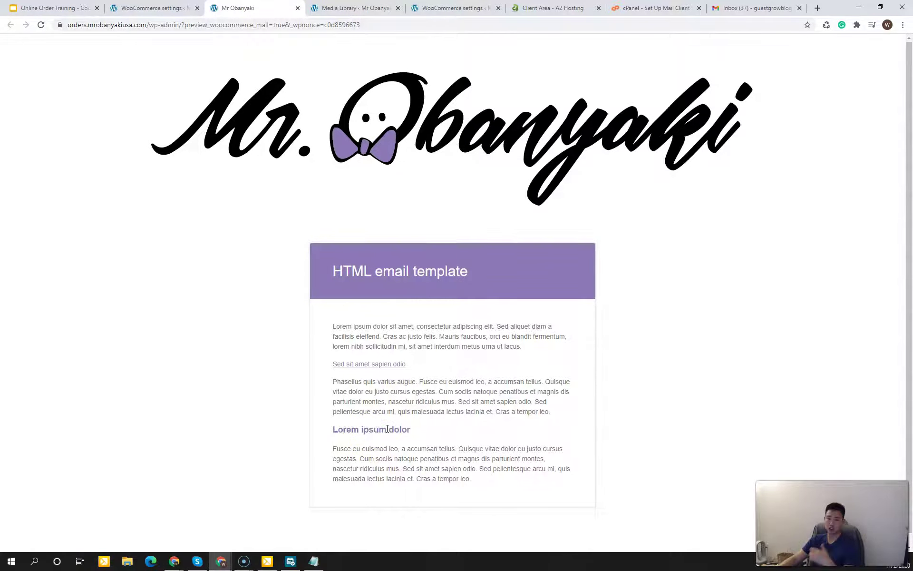
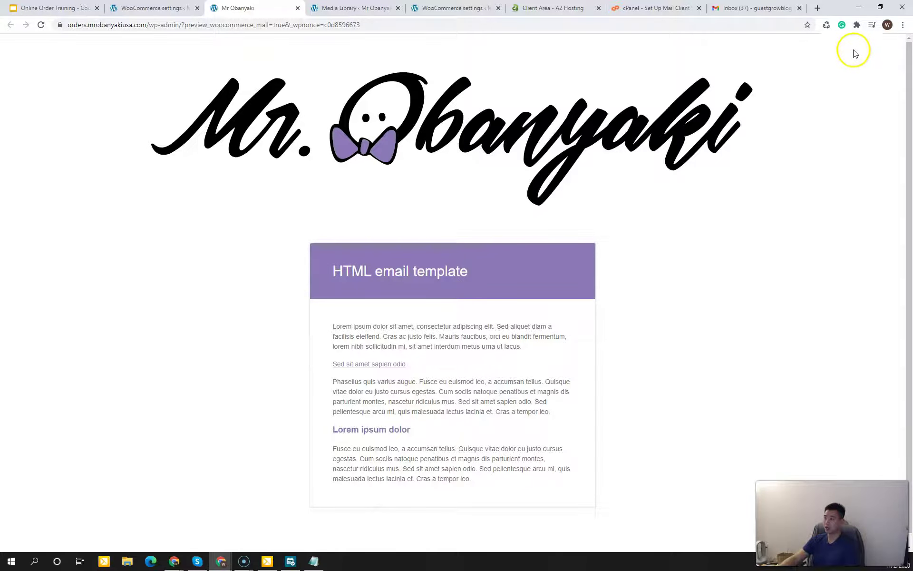
# Step: Sample the logo's bow tie purple with ColorPick Eyedropper and copy hex 8C7AB6
pyautogui.click(856, 26)
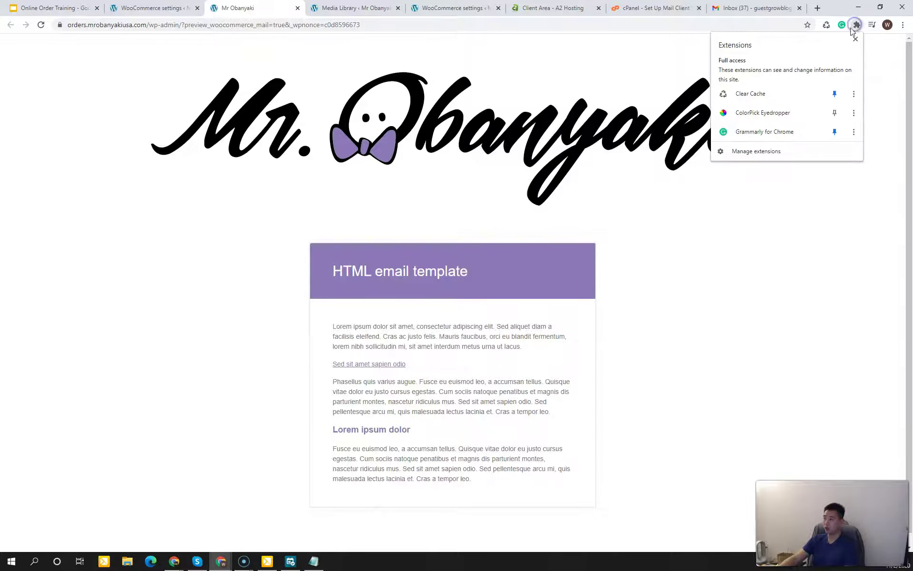
pyautogui.click(763, 112)
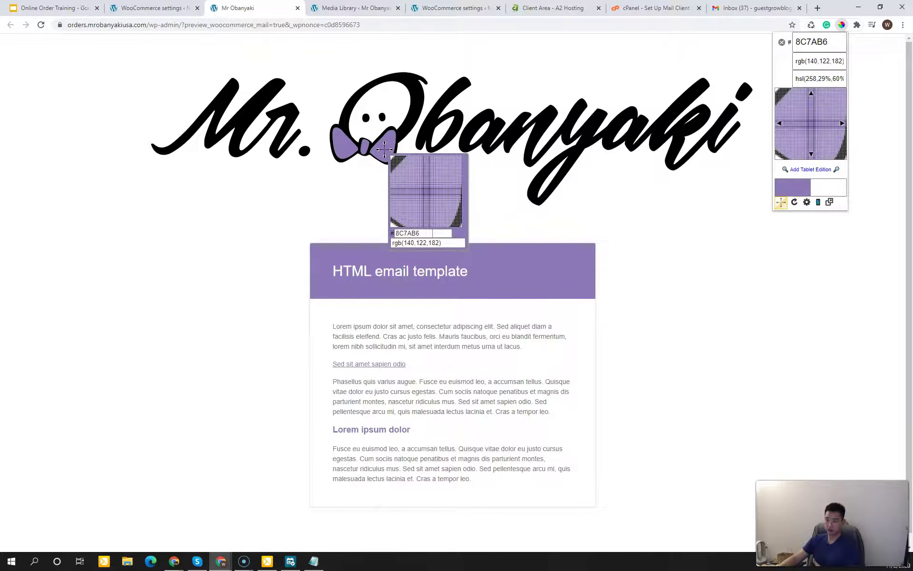
pyautogui.click(384, 150)
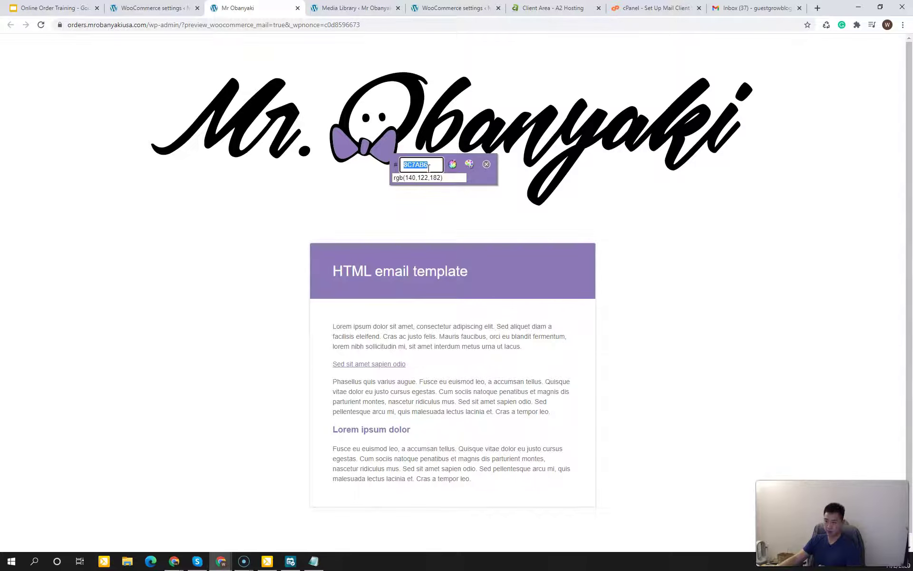
pyautogui.click(377, 144)
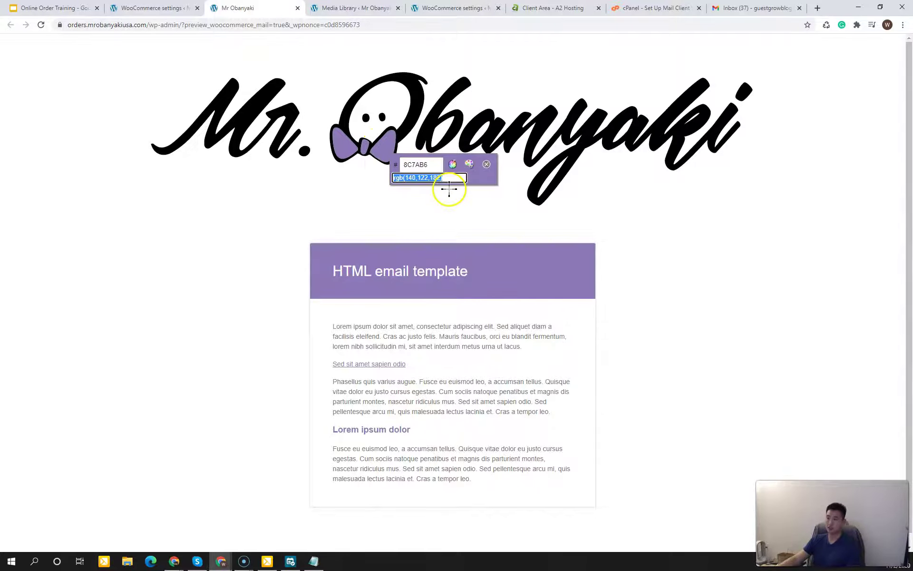
pyautogui.rightClick(423, 164)
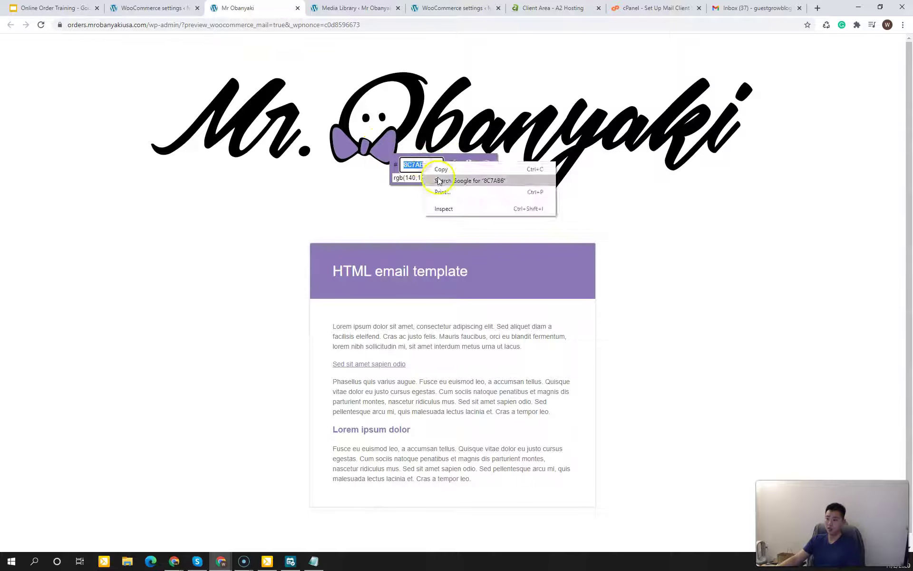
pyautogui.click(439, 170)
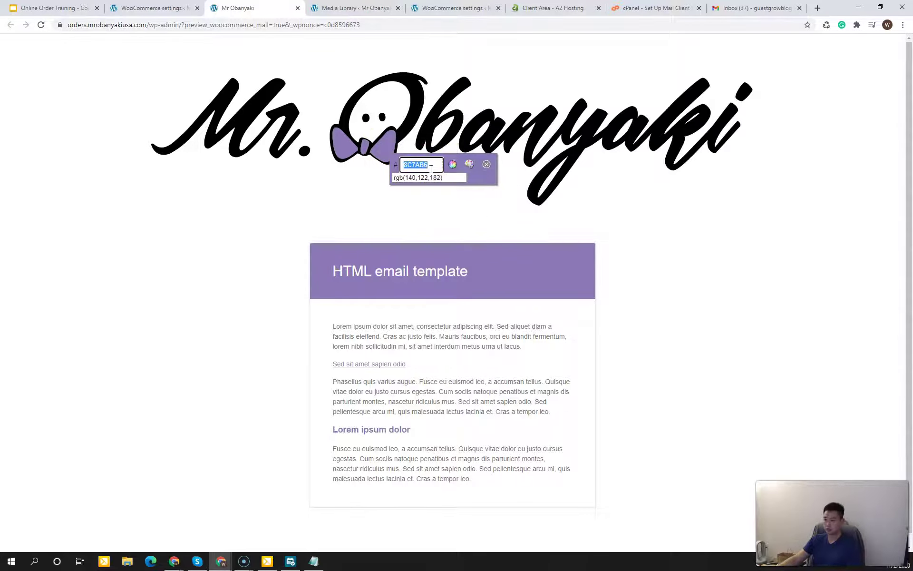
pyautogui.click(412, 165)
pyautogui.doubleClick(411, 166)
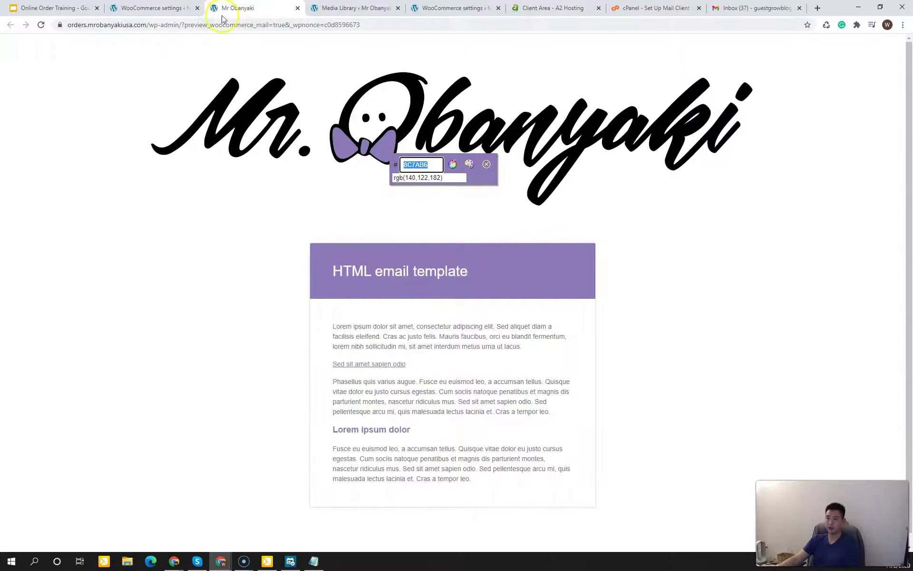
# Step: Paste into the Base color field, then recopy hex 8C7AB6 from the eyedropper
pyautogui.click(169, 9)
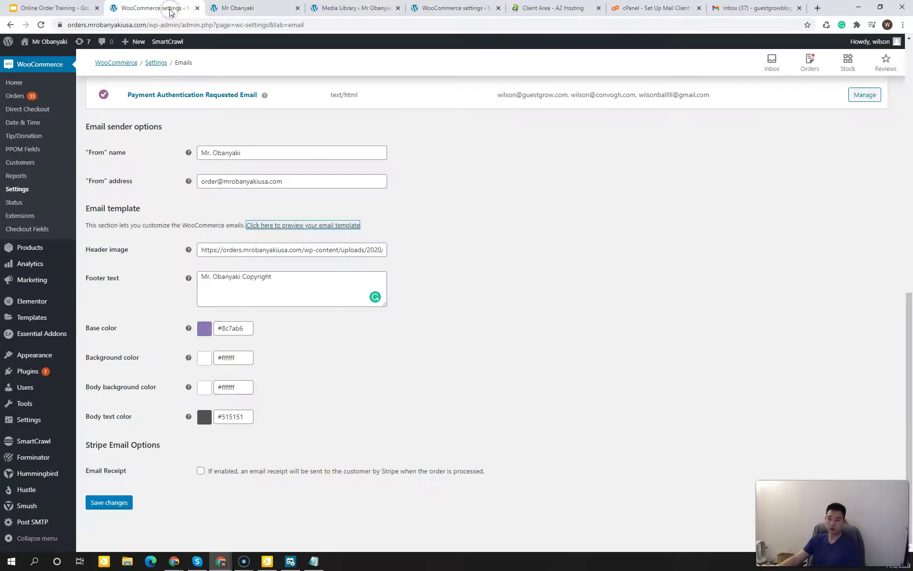
pyautogui.click(347, 322)
pyautogui.moveTo(246, 328); pyautogui.dragTo(186, 329)
pyautogui.hotkey('ctrl', 'v')
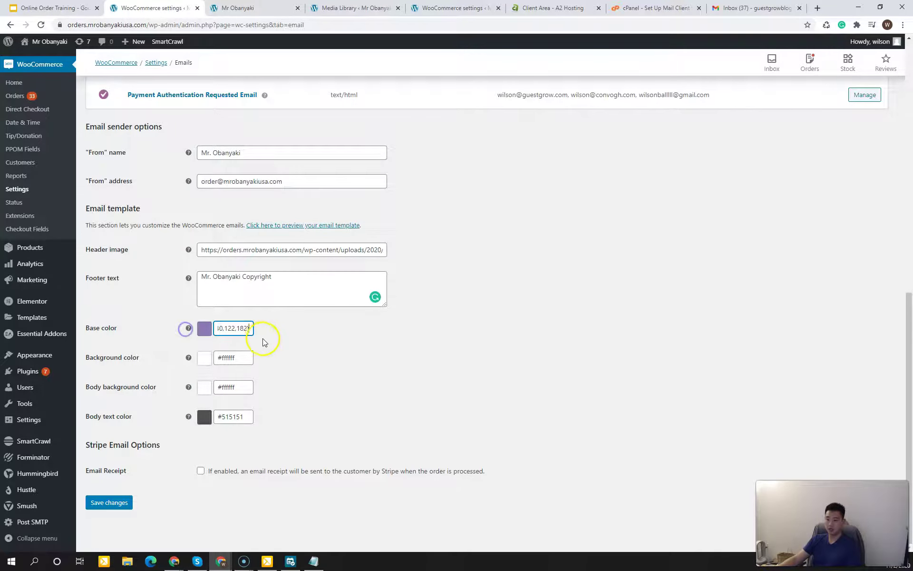
pyautogui.click(240, 9)
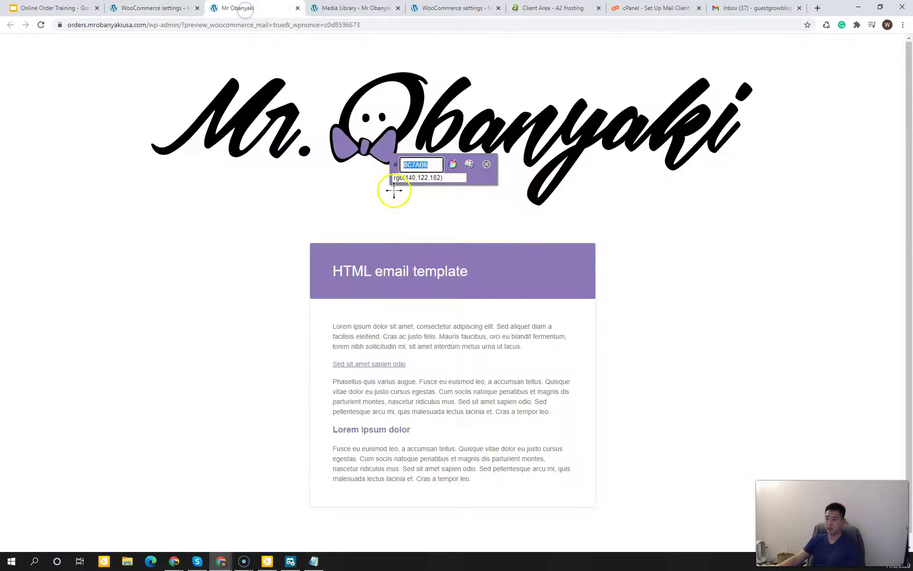
pyautogui.click(428, 165)
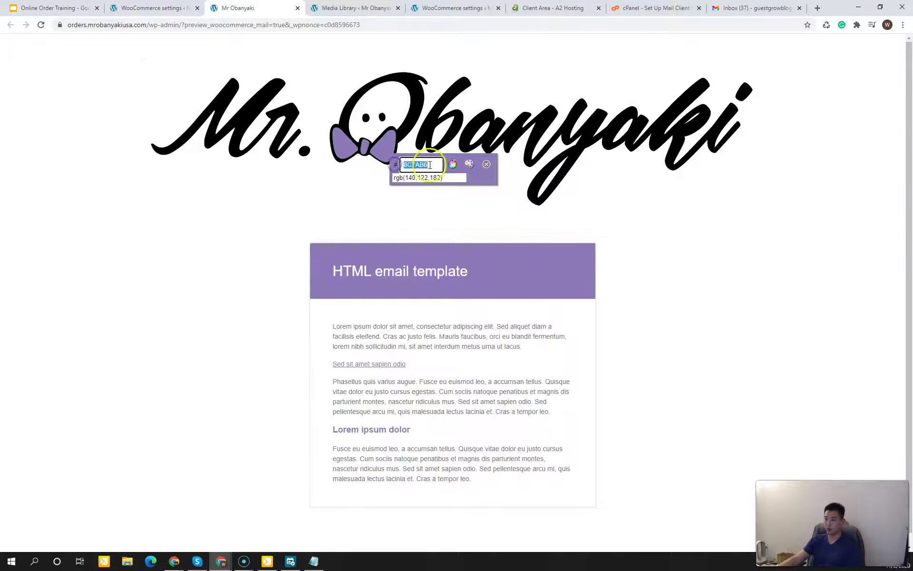
pyautogui.rightClick(428, 165)
pyautogui.click(436, 173)
# Step: Replace the WooCommerce email Base color value with #8C7AB6
pyautogui.click(147, 8)
pyautogui.click(241, 327)
pyautogui.tripleClick(243, 329)
pyautogui.hotkey('ctrl', 'v')
pyautogui.click(284, 325)
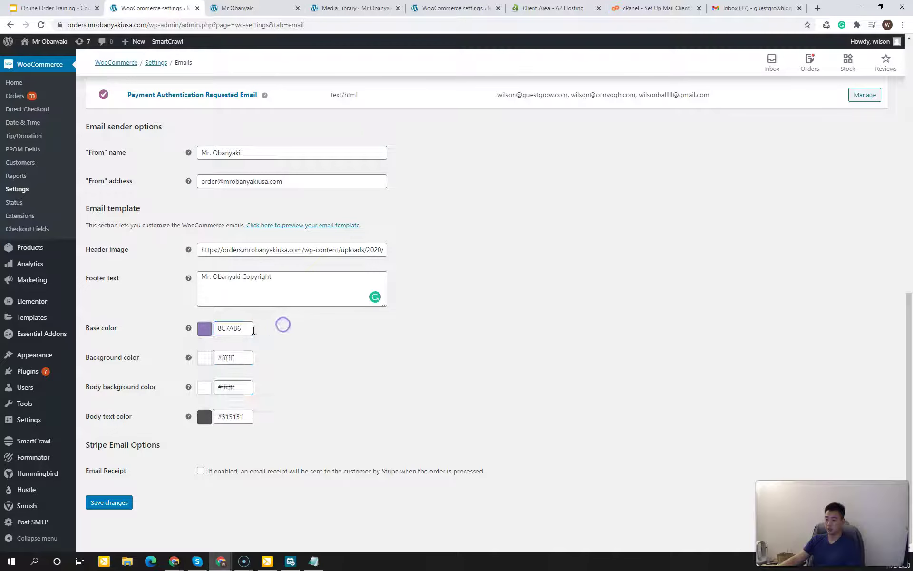
pyautogui.click(220, 328)
pyautogui.click(219, 328)
pyautogui.write('#')
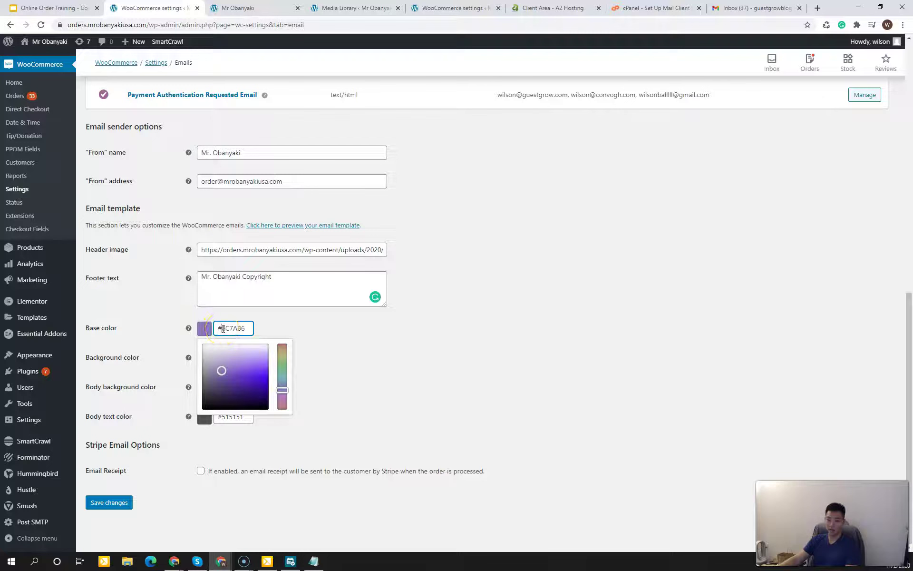
pyautogui.click(323, 332)
# Step: Save the email settings and open the email template preview
pyautogui.click(106, 505)
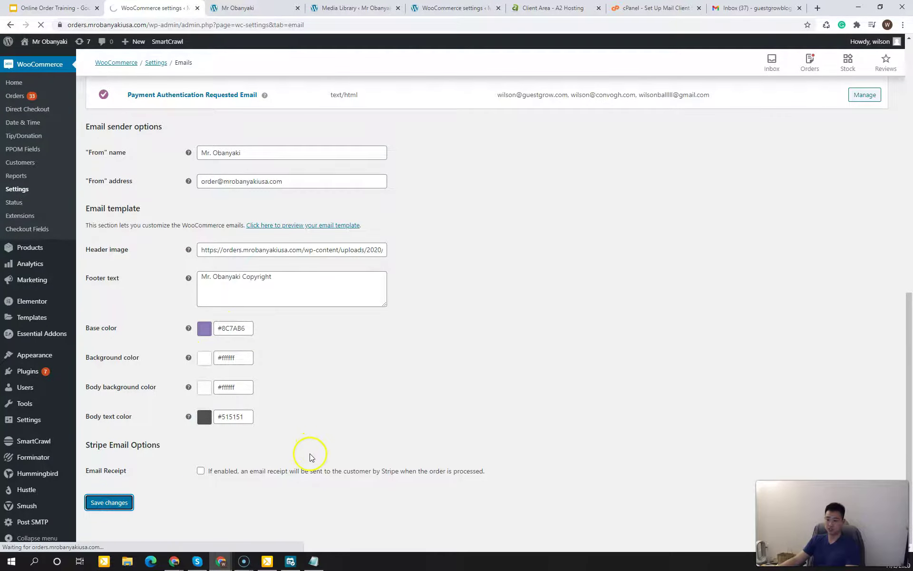
pyautogui.scroll(-10, 300, 416)
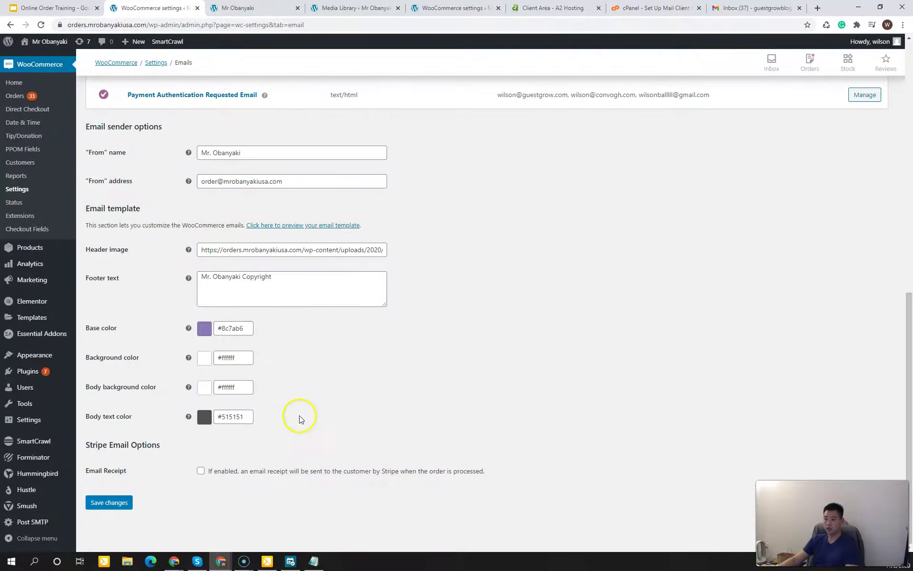
pyautogui.click(280, 226)
pyautogui.click(247, 290)
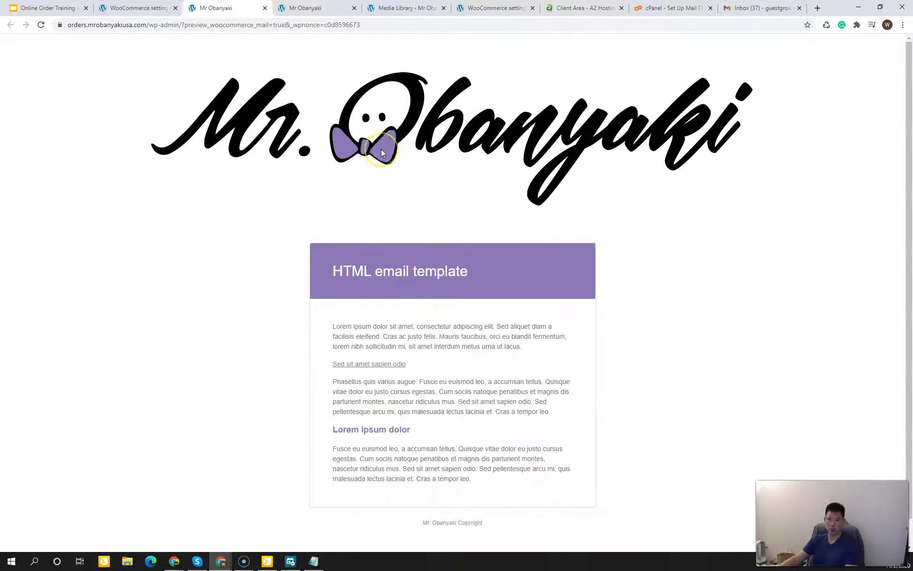
# Step: Close the purple email template preview and view the Notifications Checklist slides
pyautogui.click(372, 184)
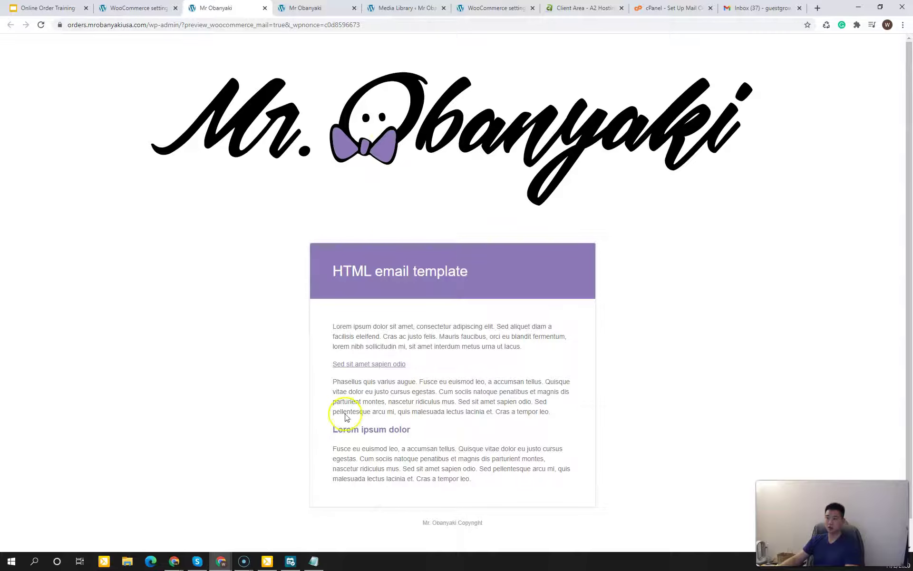
pyautogui.click(268, 233)
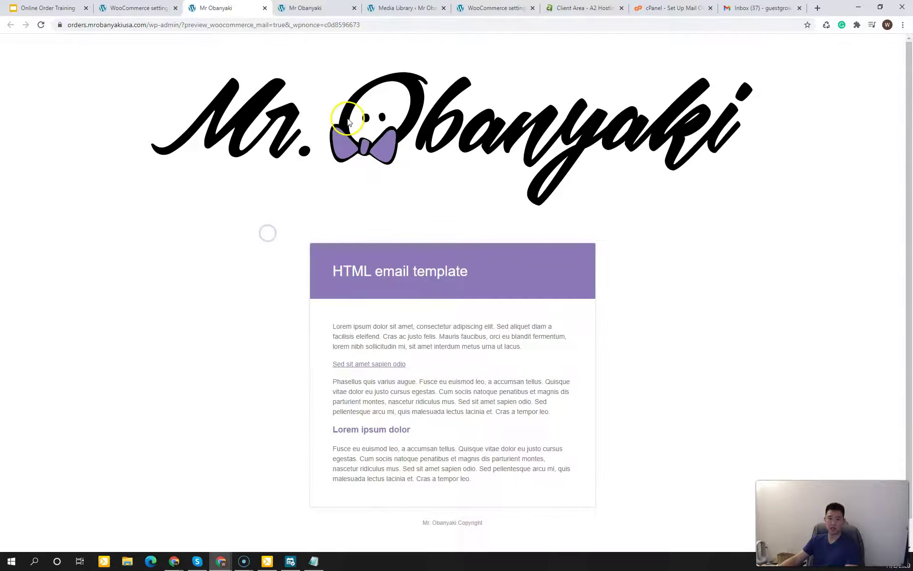
pyautogui.click(310, 173)
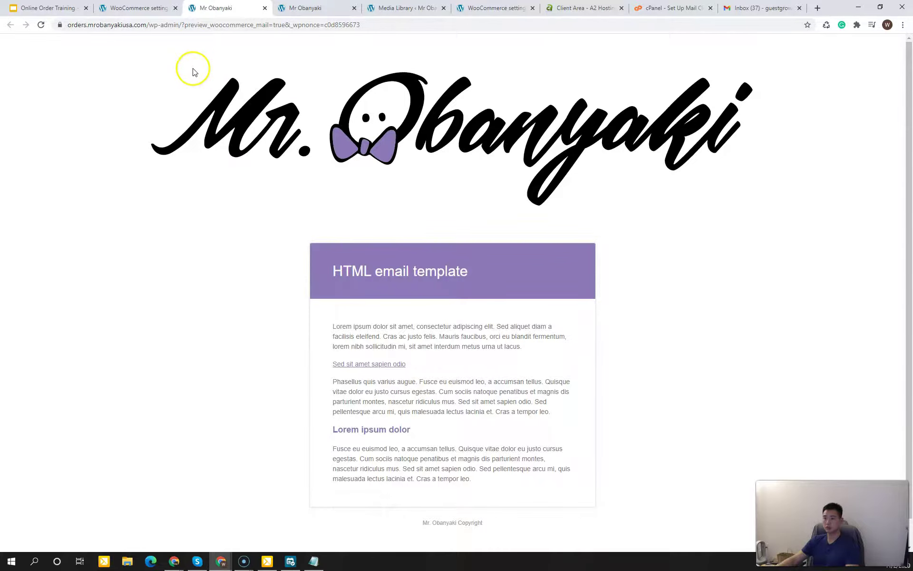
pyautogui.click(265, 8)
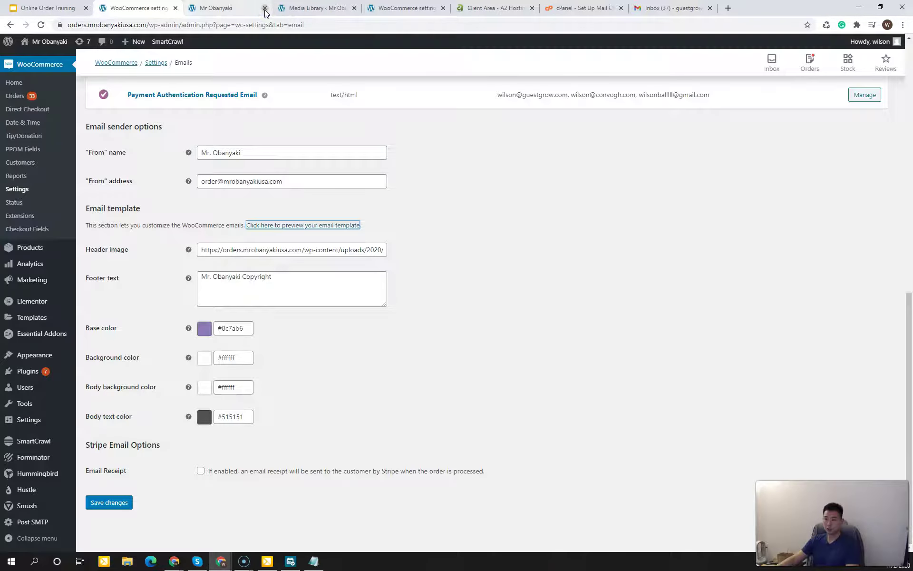
pyautogui.click(57, 8)
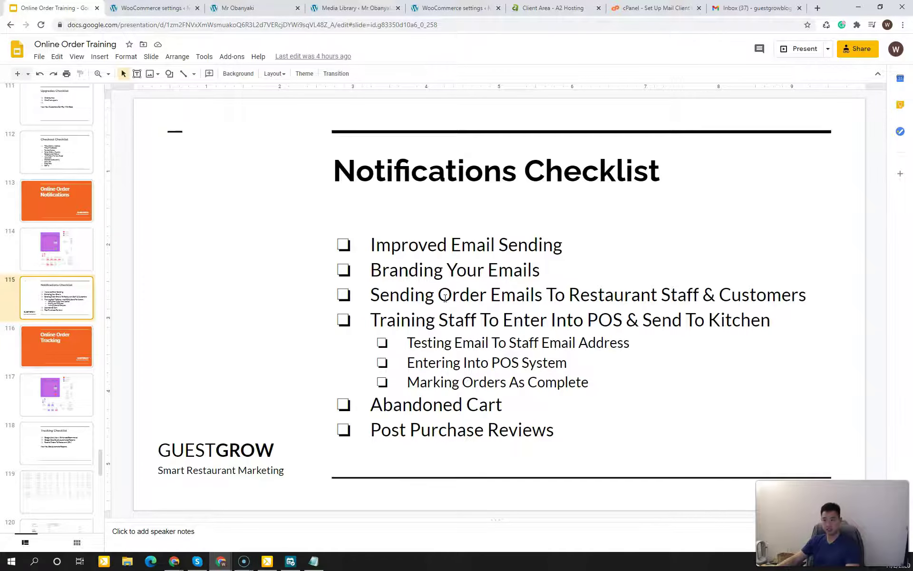
# Step: Open the store's public site from the admin bar's Visit Site link in a new tab
pyautogui.click(170, 10)
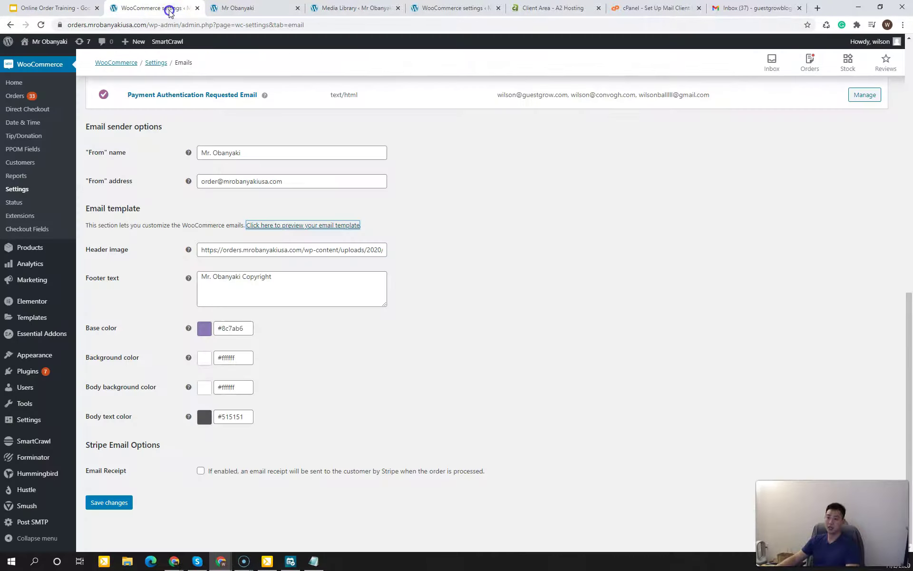
pyautogui.moveTo(62, 44)
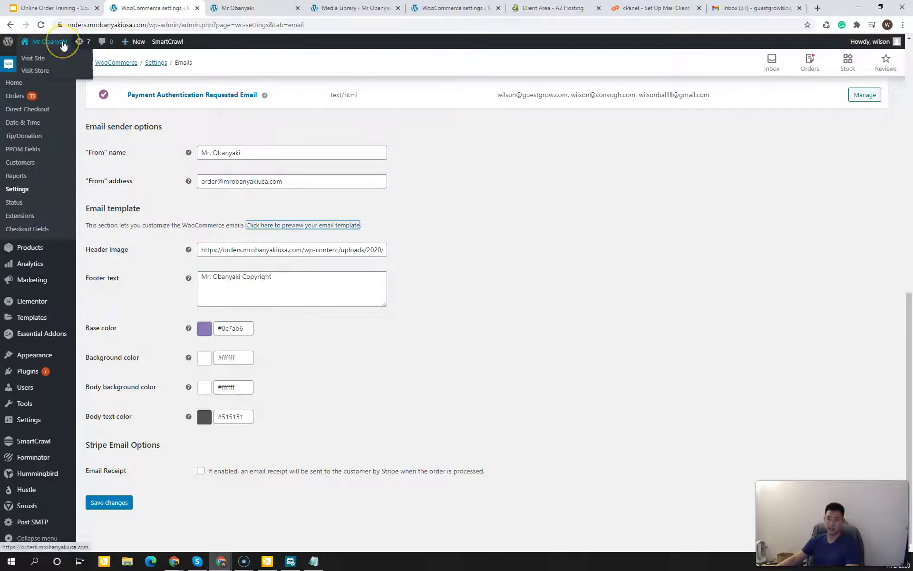
pyautogui.click(547, 247)
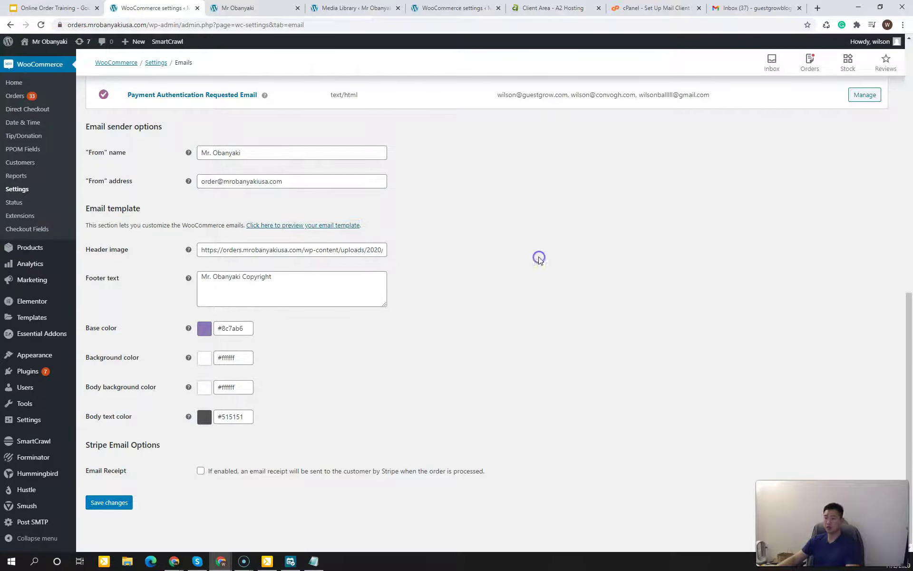
pyautogui.moveTo(55, 47)
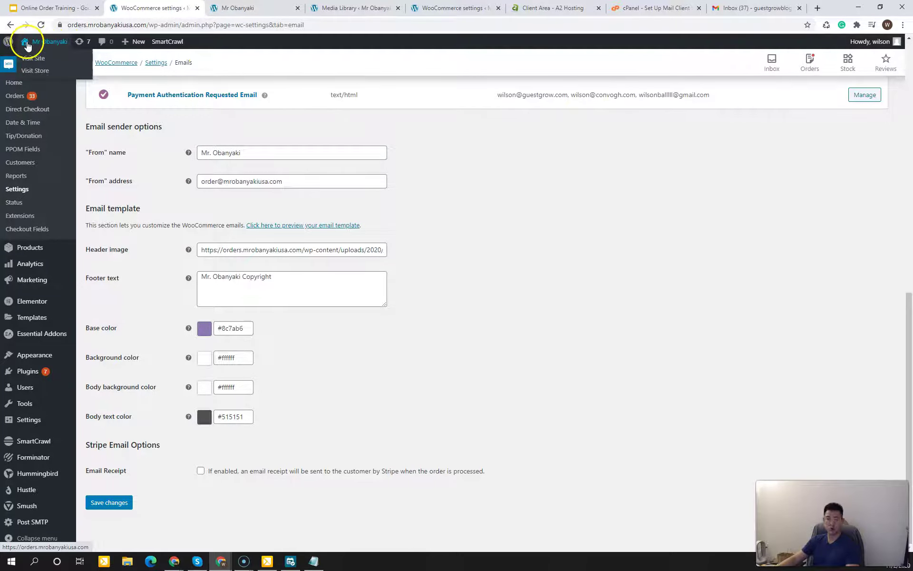
pyautogui.click(46, 59)
pyautogui.click(46, 62)
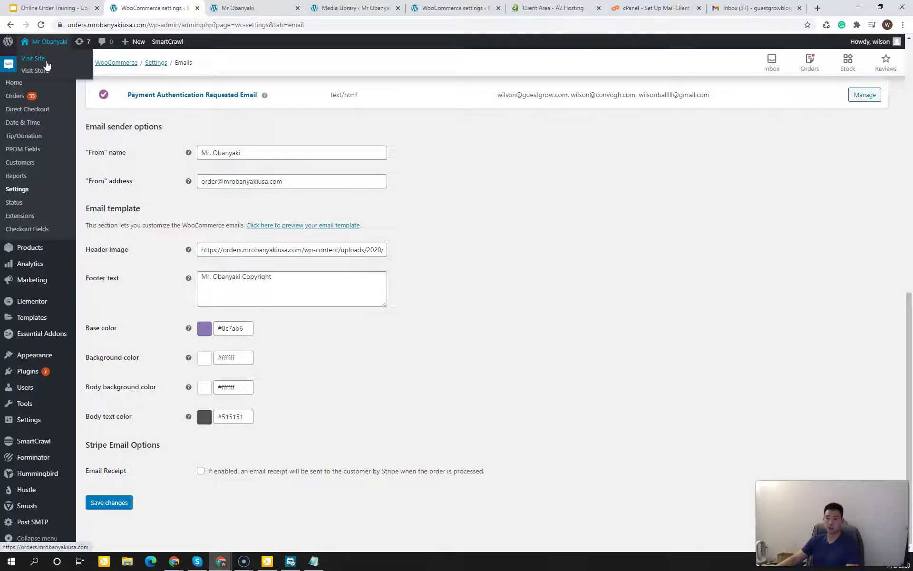
pyautogui.rightClick(41, 62)
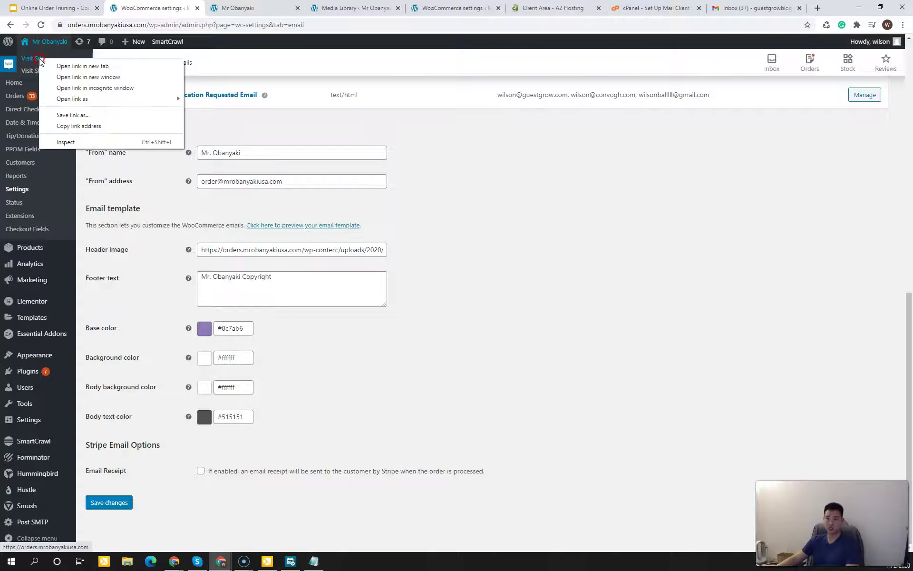
pyautogui.click(42, 63)
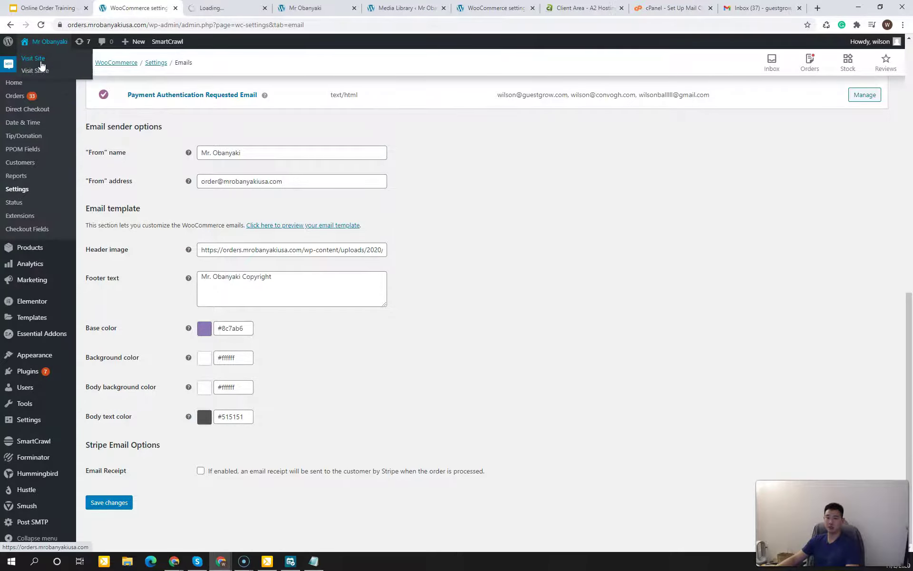
pyautogui.click(210, 9)
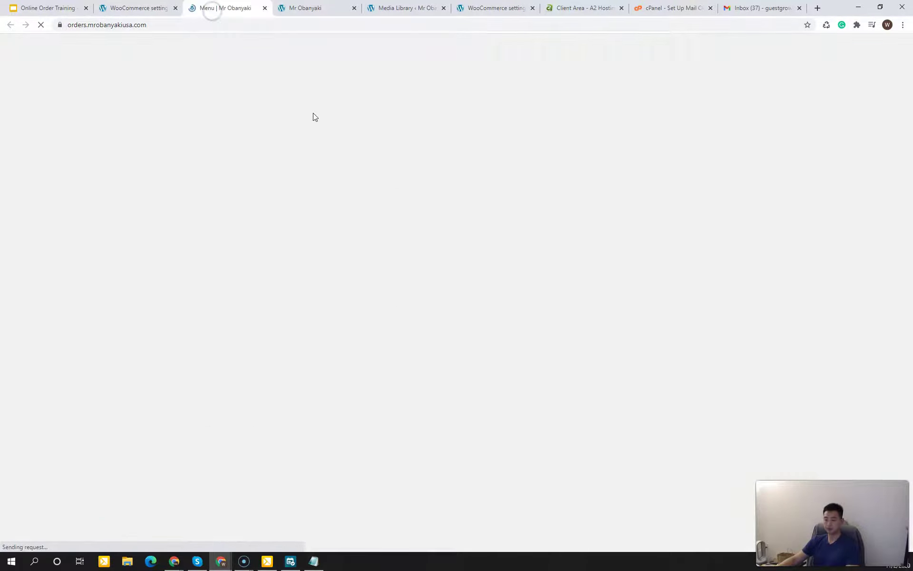
# Step: Add a Nutella Obanyaki Burger to the order
pyautogui.click(116, 198)
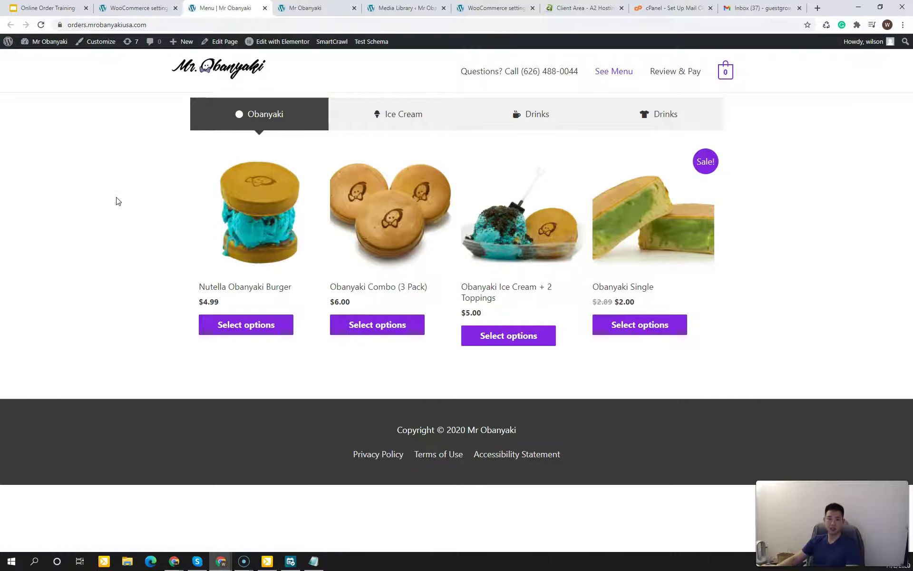
pyautogui.click(827, 254)
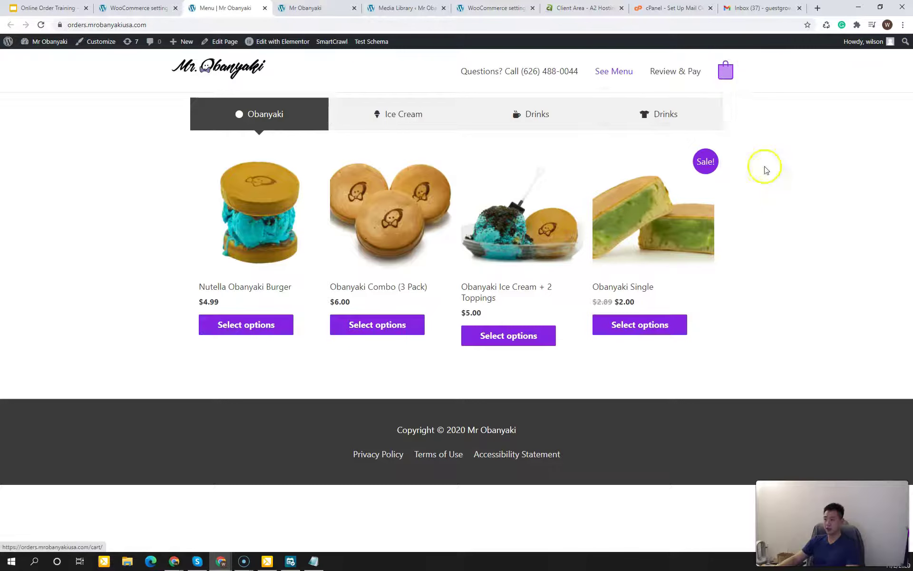
pyautogui.click(377, 122)
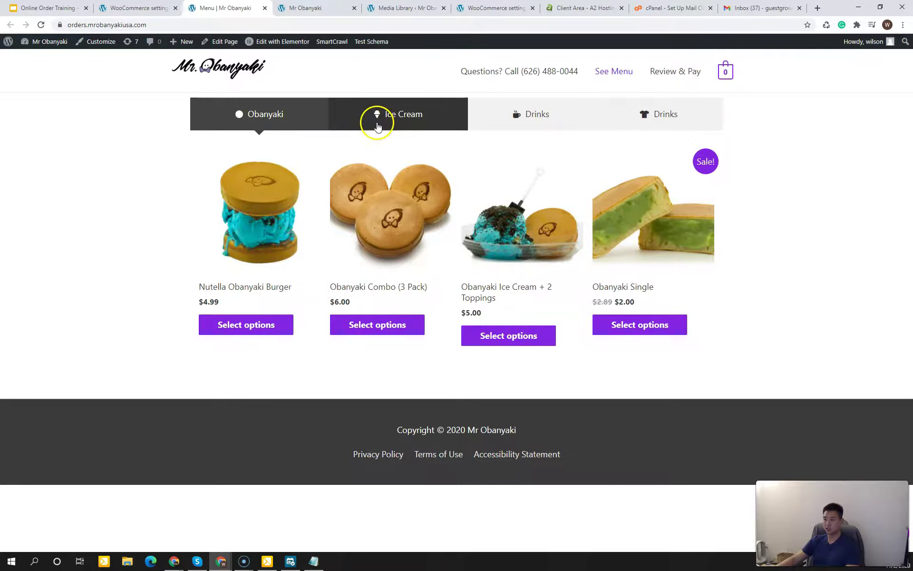
pyautogui.click(287, 123)
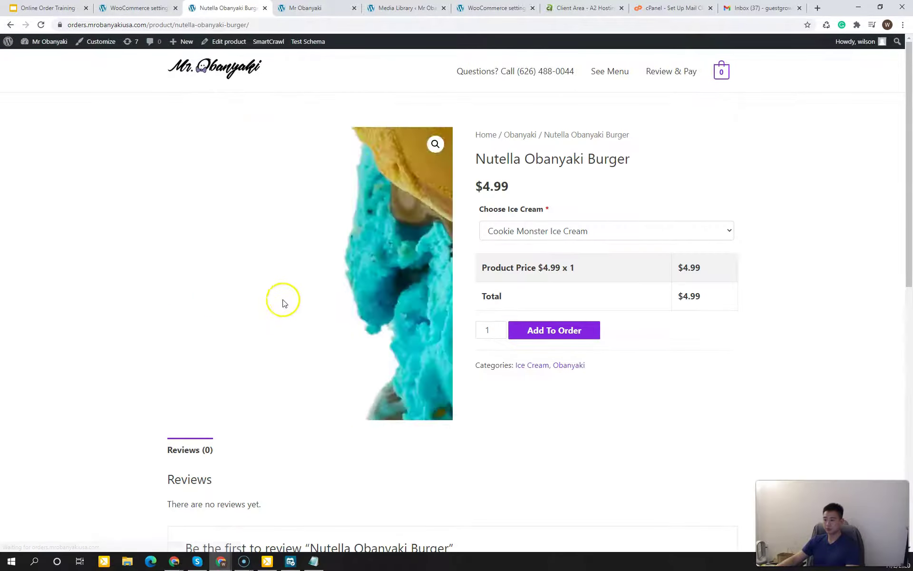
pyautogui.click(555, 332)
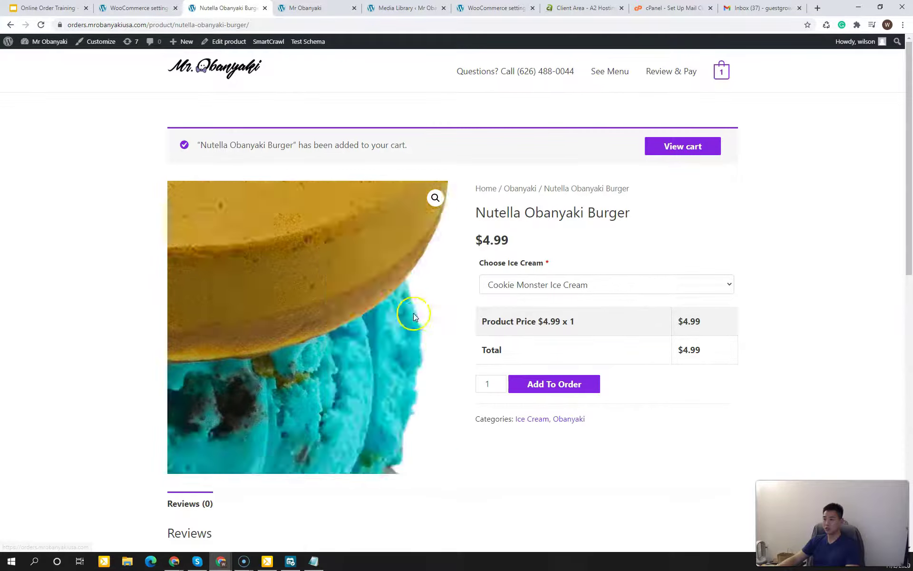
# Step: Add an Obanyaki Combo (3 Pack) from the menu and go to the cart
pyautogui.click(605, 73)
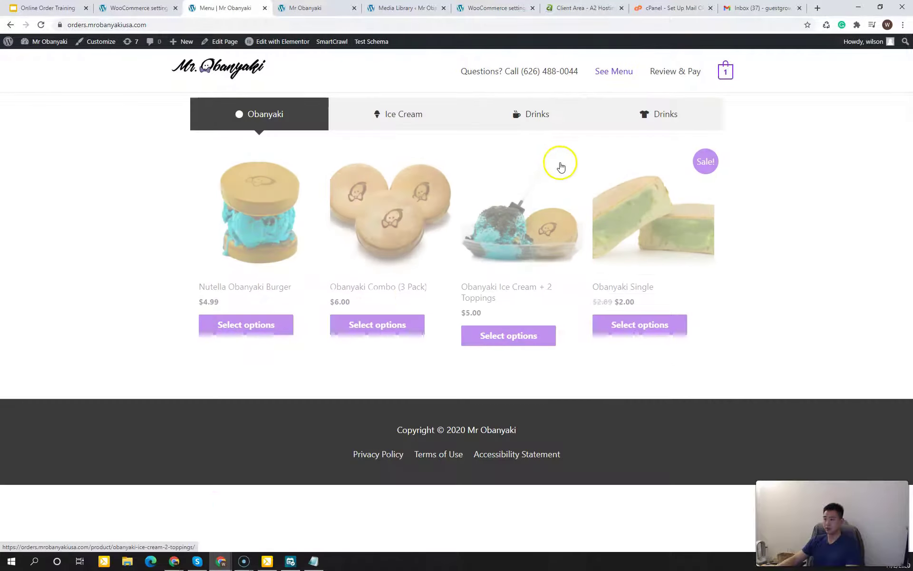
pyautogui.click(383, 335)
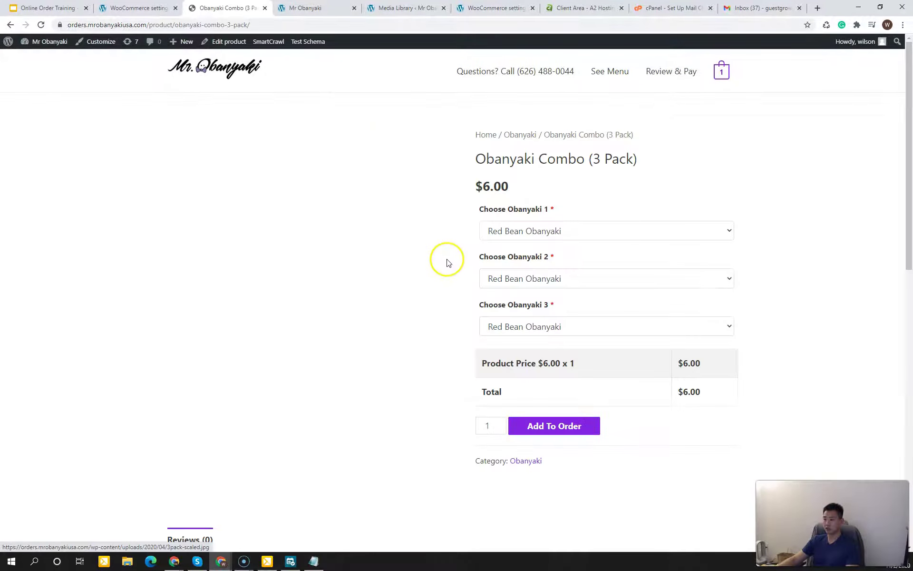
pyautogui.click(567, 426)
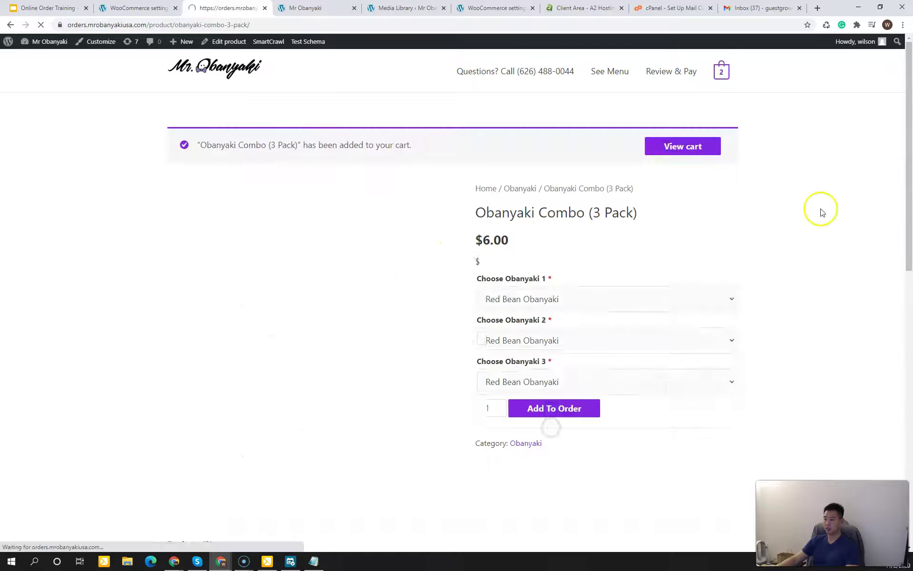
pyautogui.moveTo(719, 70)
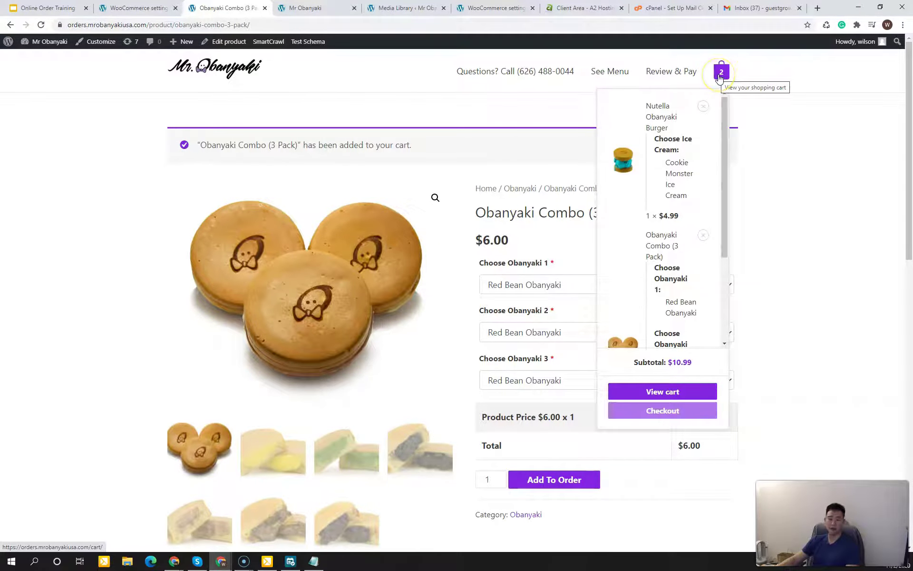
pyautogui.click(720, 78)
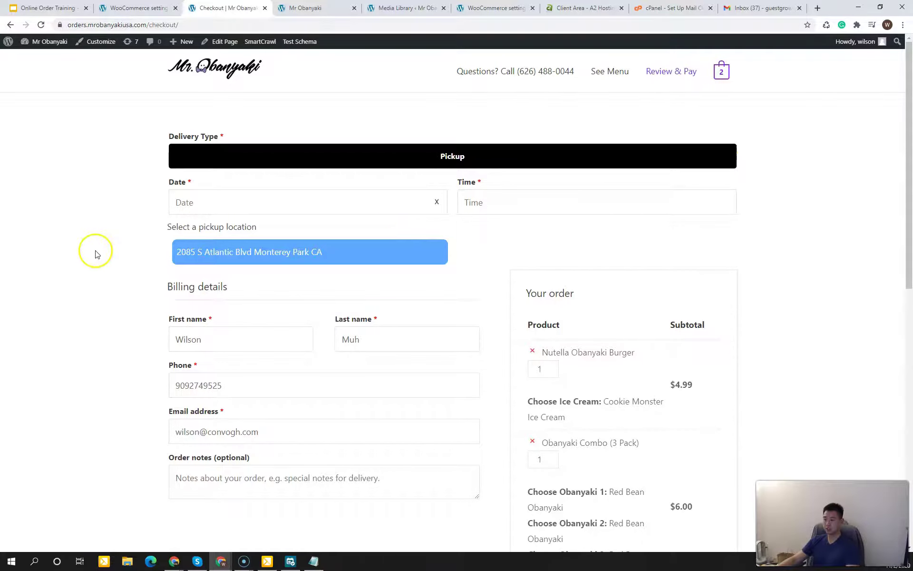
# Step: Set the pickup date to November 3 and the pickup time to 11:30 AM
pyautogui.click(179, 202)
pyautogui.click(224, 276)
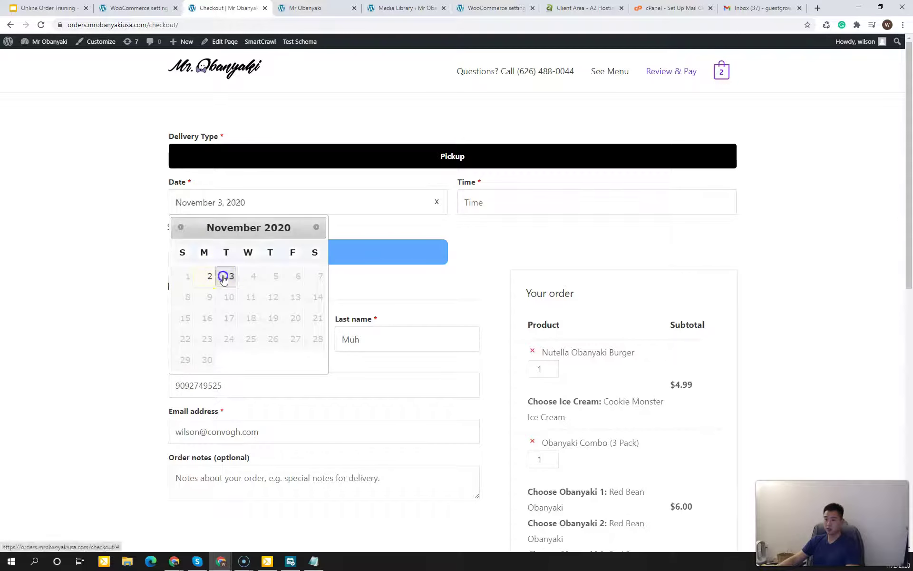
pyautogui.click(544, 202)
pyautogui.click(534, 232)
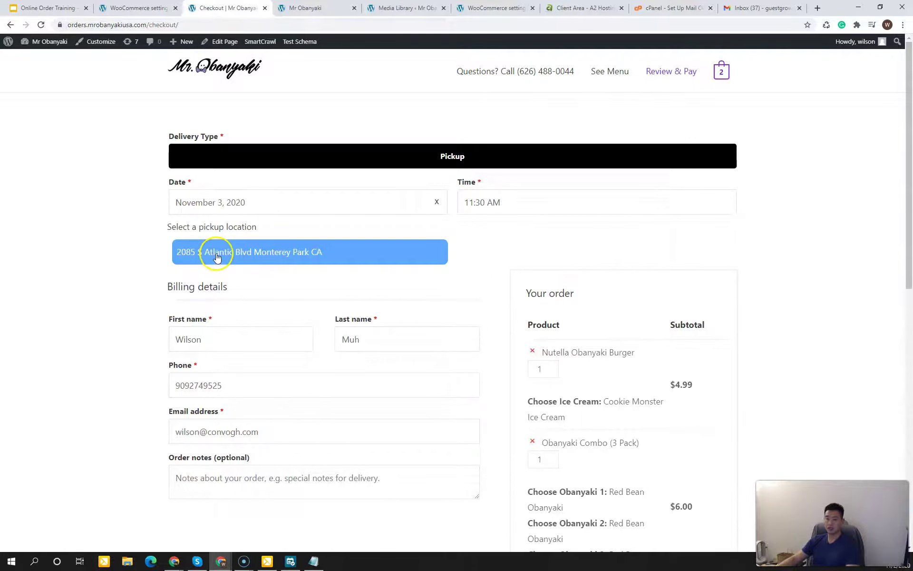
# Step: Review the checkout's $1.04 tax, $12.03 total and cash on delivery payment
pyautogui.scroll(-1, 142, 299)
pyautogui.click(140, 300)
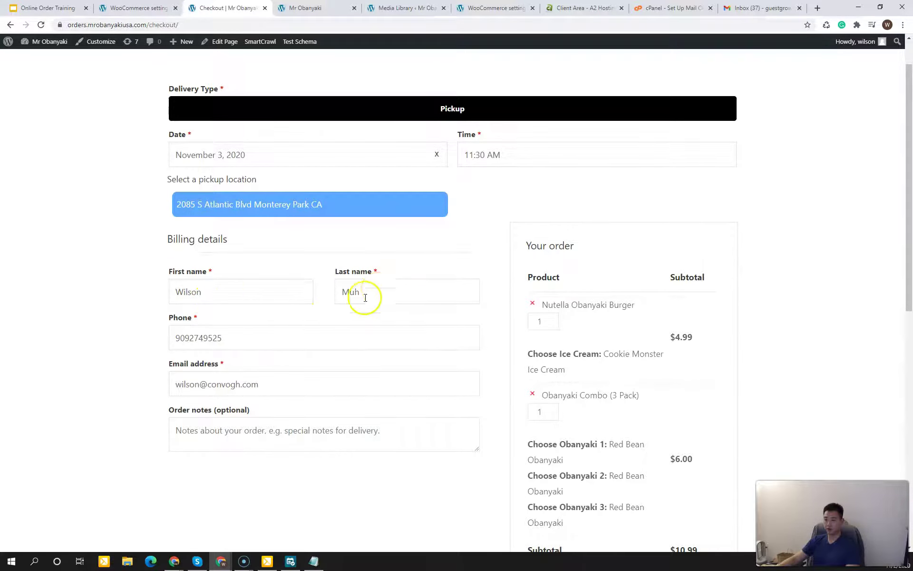
pyautogui.click(145, 346)
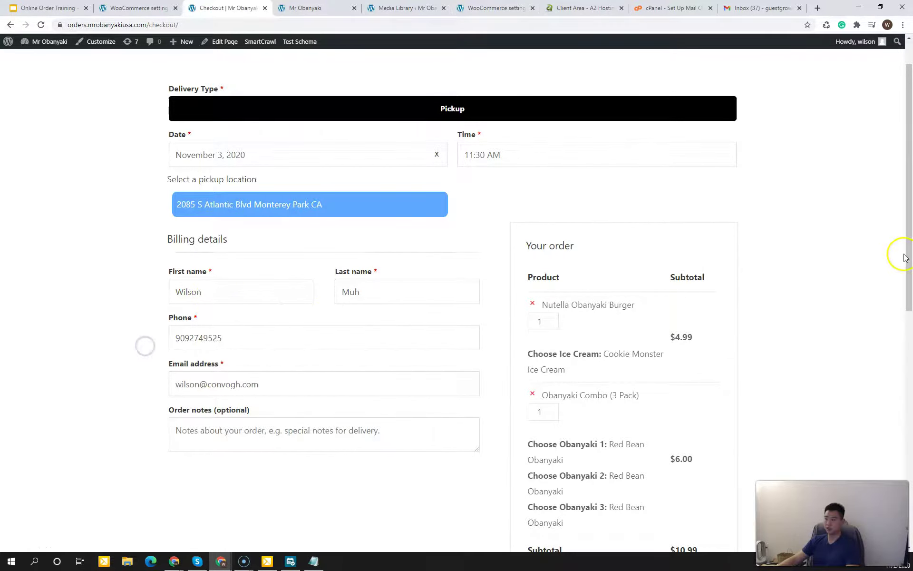
pyautogui.scroll(-2, 905, 257)
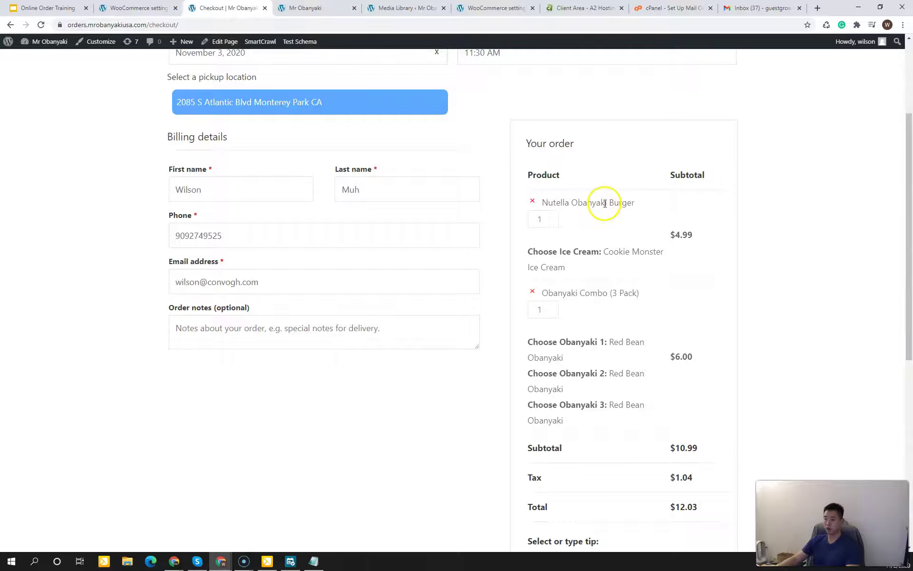
pyautogui.moveTo(901, 240); pyautogui.dragTo(843, 322)
pyautogui.scroll(-4, 823, 343)
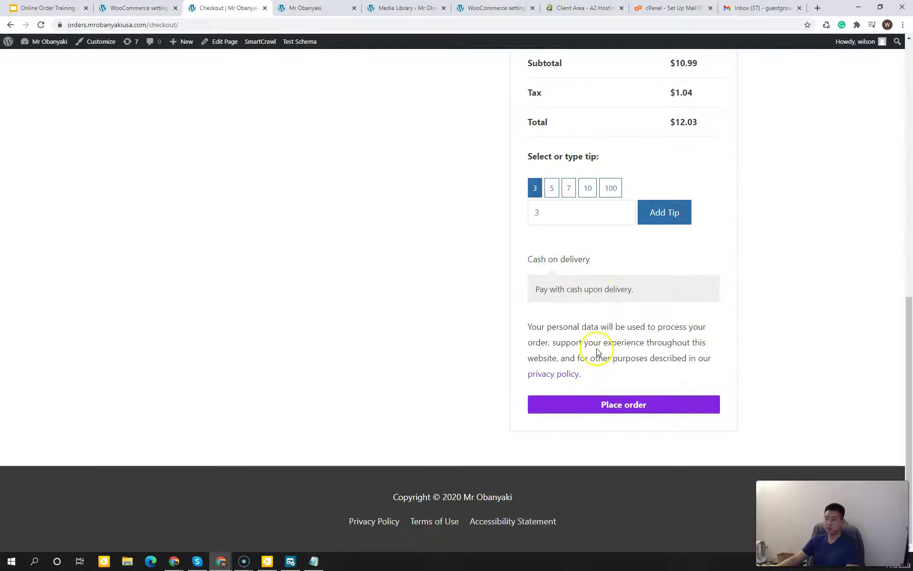
pyautogui.moveTo(565, 260); pyautogui.dragTo(579, 279)
pyautogui.click(583, 283)
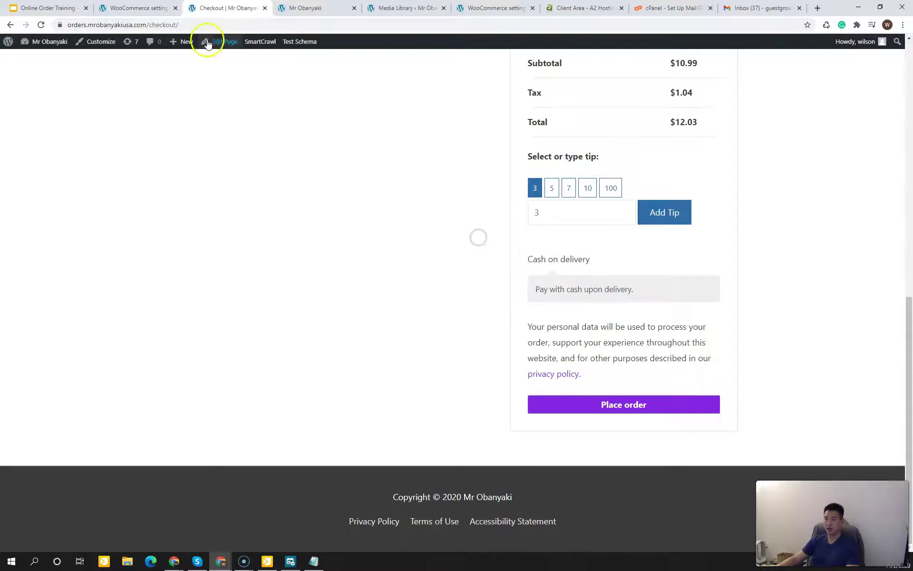
# Step: Go from the WooCommerce Emails settings to the Payments tab showing Cash on delivery
pyautogui.click(125, 9)
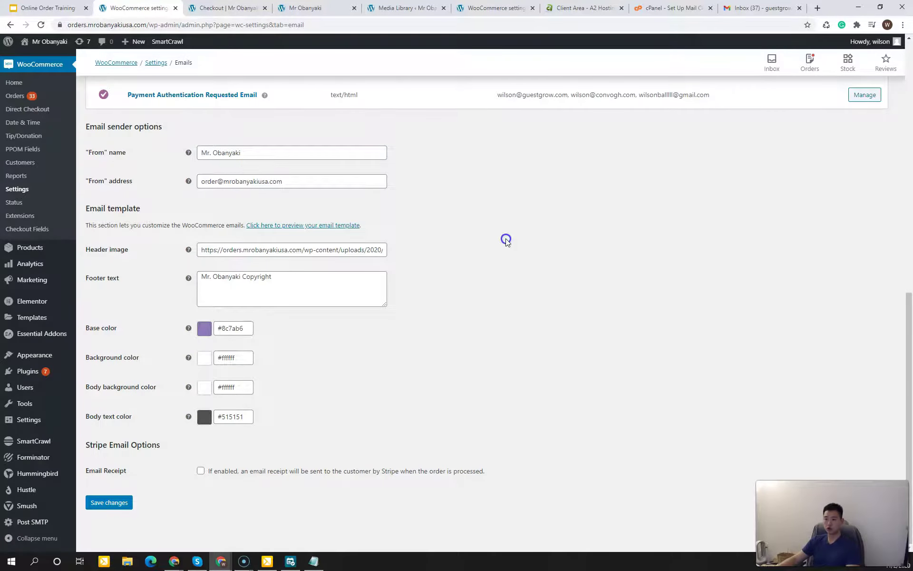
pyautogui.scroll(10, 132, 224)
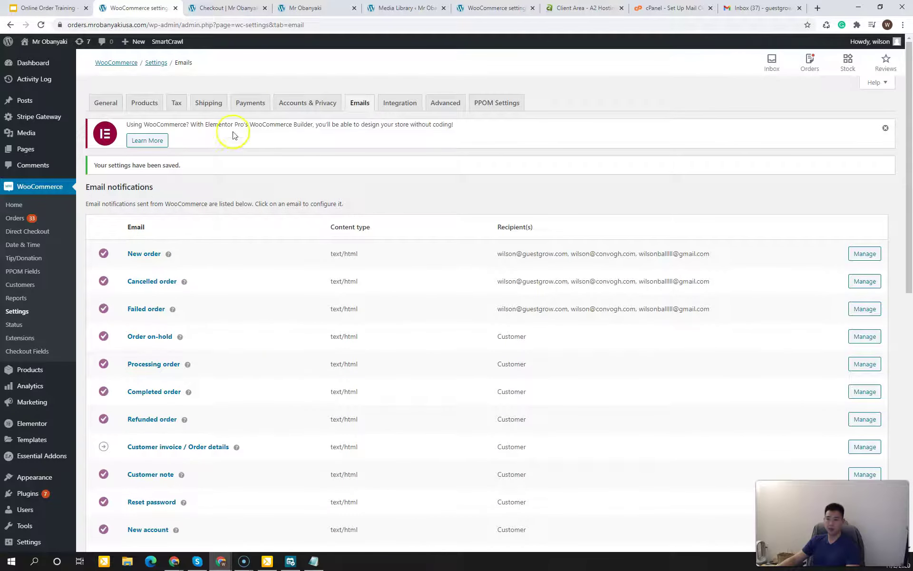
pyautogui.click(260, 102)
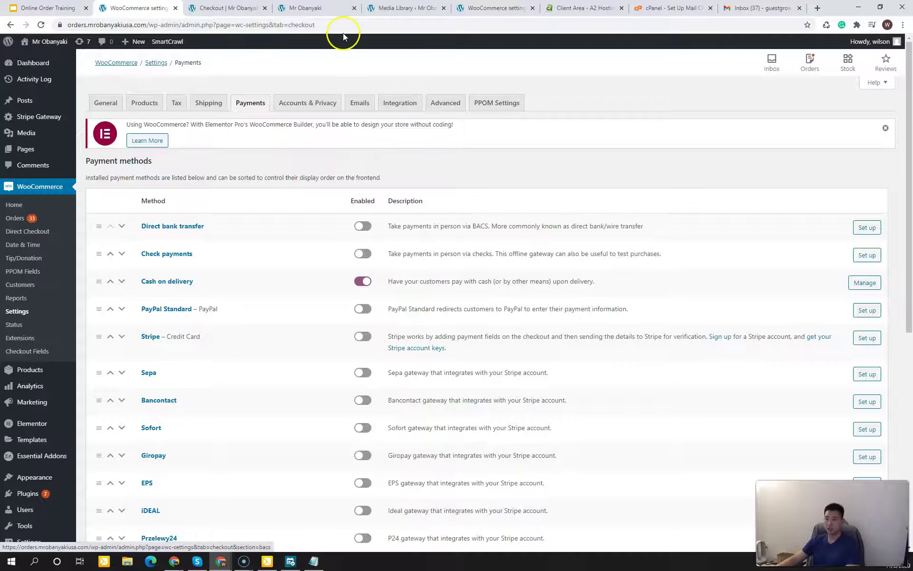
# Step: Back on checkout, reselect November 3 pickup date and 11:30 AM pickup time
pyautogui.click(233, 8)
pyautogui.click(314, 156)
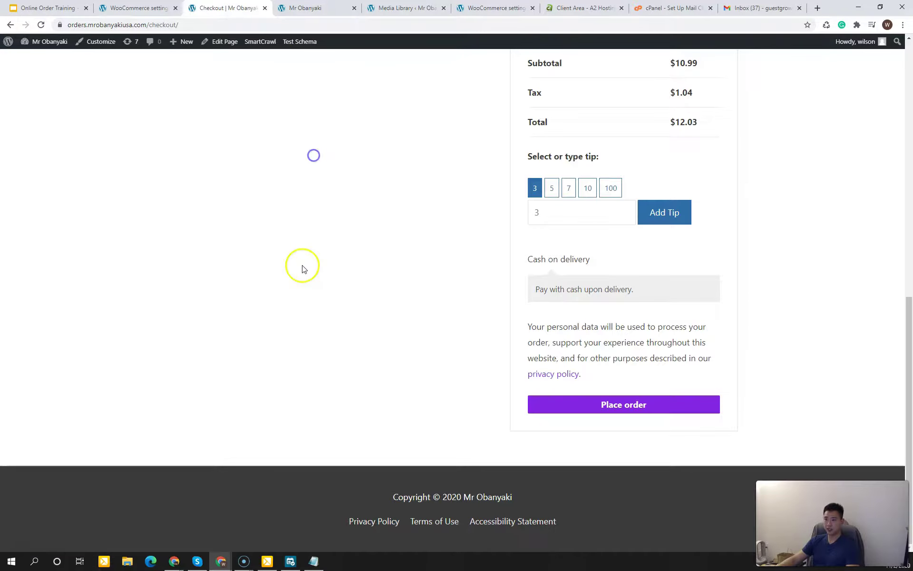
pyautogui.scroll(10, 302, 267)
pyautogui.click(40, 24)
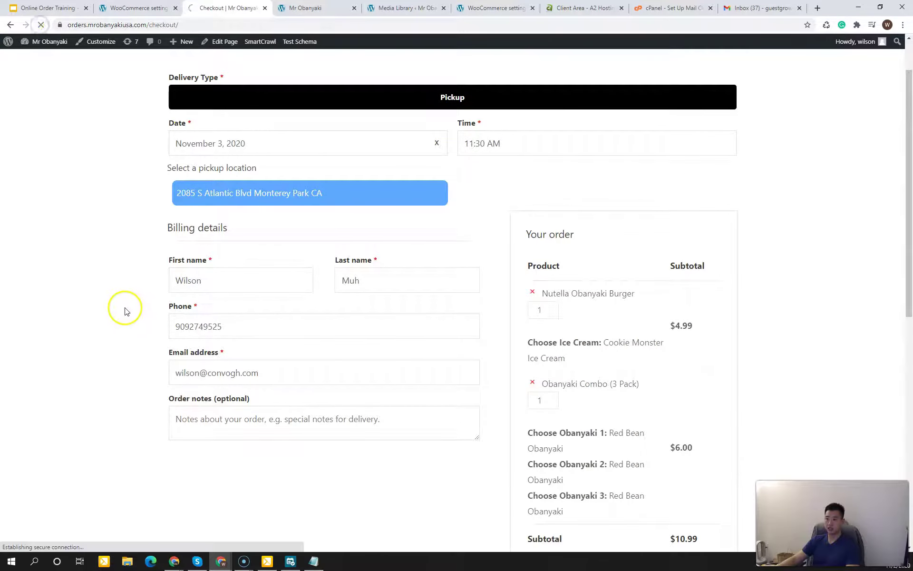
pyautogui.click(206, 143)
pyautogui.click(225, 227)
pyautogui.click(492, 151)
pyautogui.click(518, 169)
# Step: Place the $12.03 cash-on-delivery test order and view the confirmation page
pyautogui.scroll(-2, 252, 200)
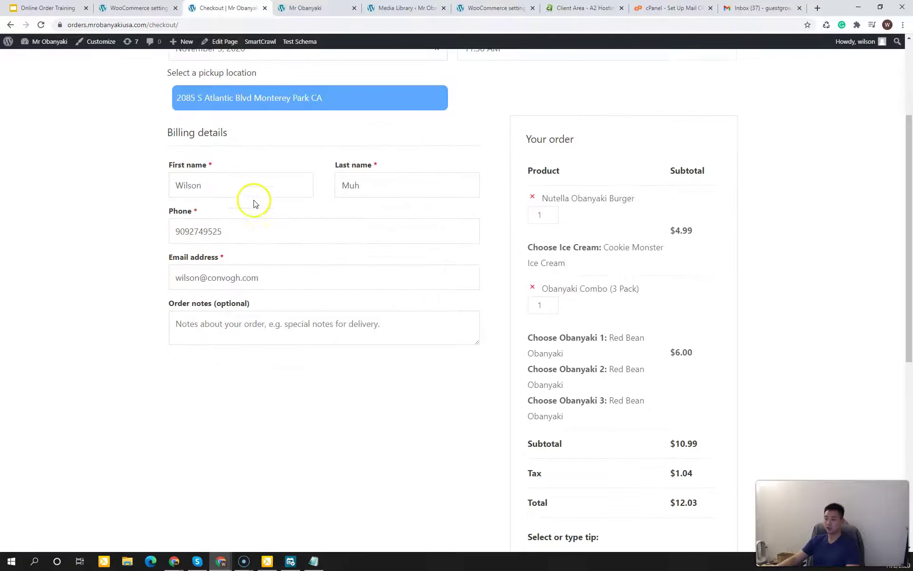
pyautogui.scroll(-6, 461, 338)
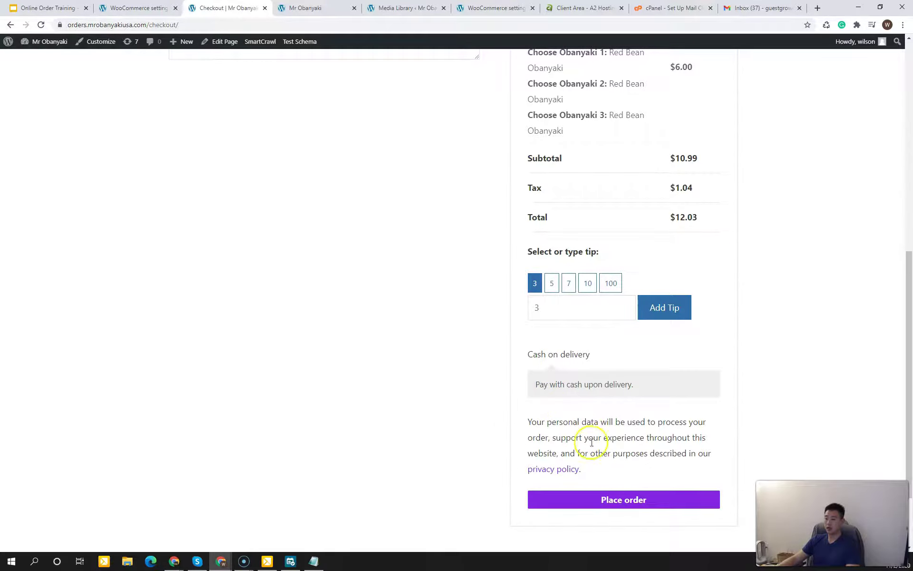
pyautogui.click(600, 498)
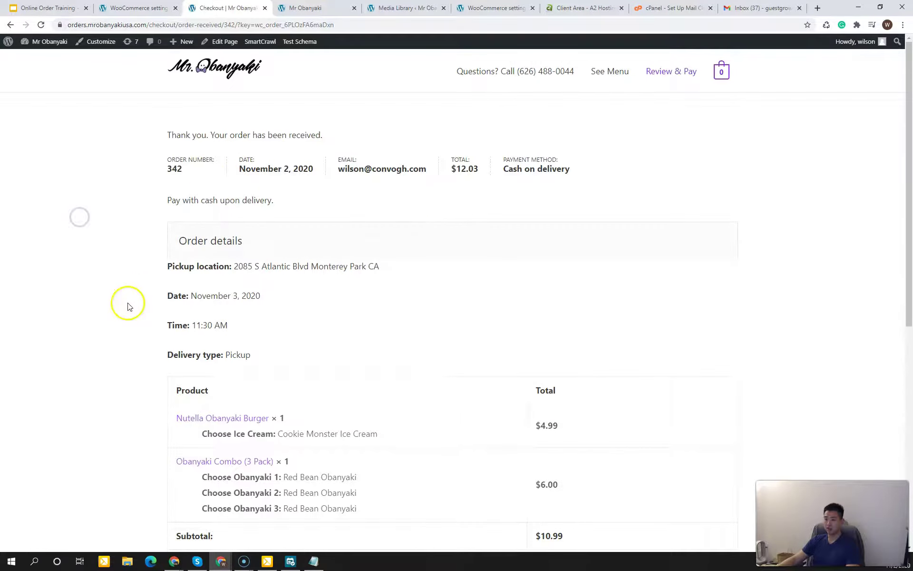
pyautogui.scroll(-7, 122, 326)
pyautogui.scroll(7, 122, 326)
# Step: Open the [Mr Obanyaki]: New order email in the Gmail inbox
pyautogui.click(731, 8)
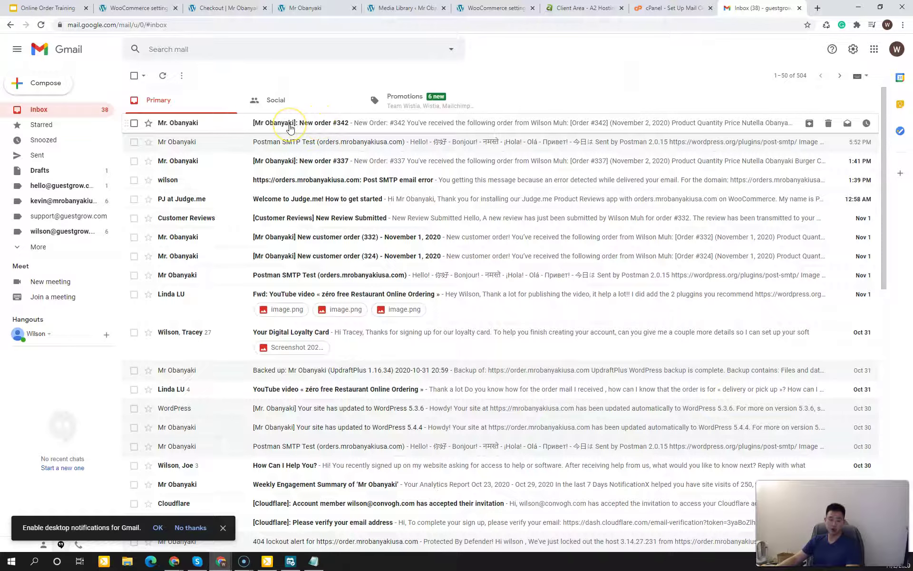
pyautogui.click(308, 127)
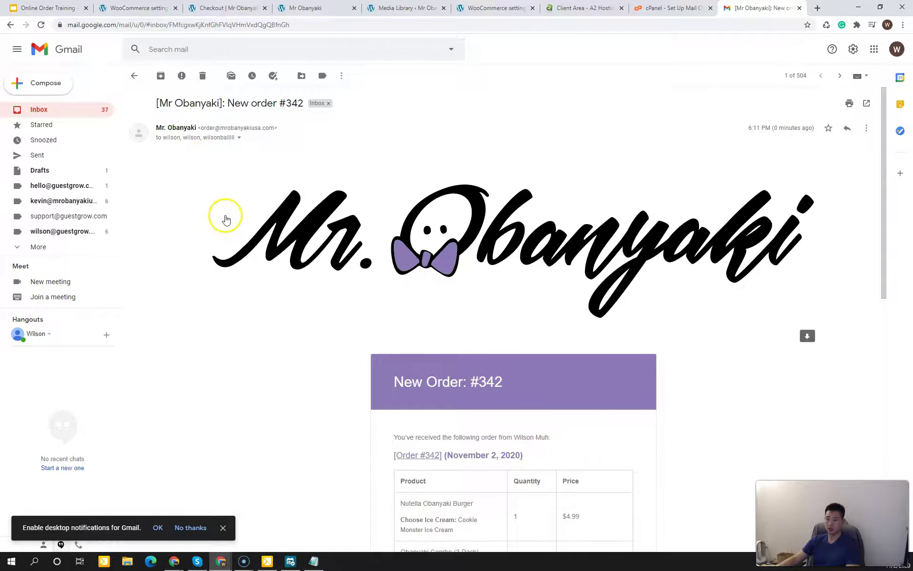
pyautogui.scroll(-3, 318, 248)
pyautogui.scroll(-2, 434, 373)
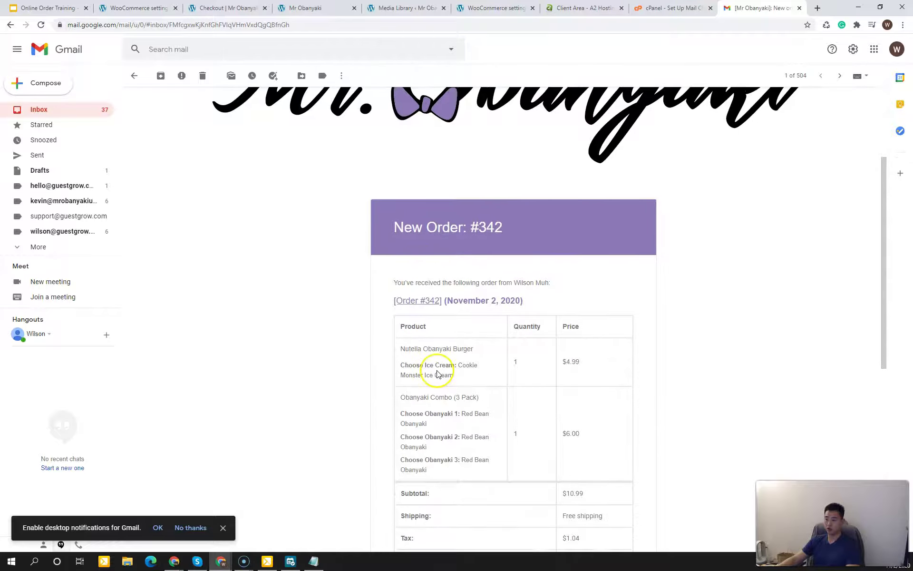
# Step: Review the New Order #342 table and the 11:30 AM pickup details
pyautogui.moveTo(439, 282); pyautogui.dragTo(480, 370)
pyautogui.click(480, 370)
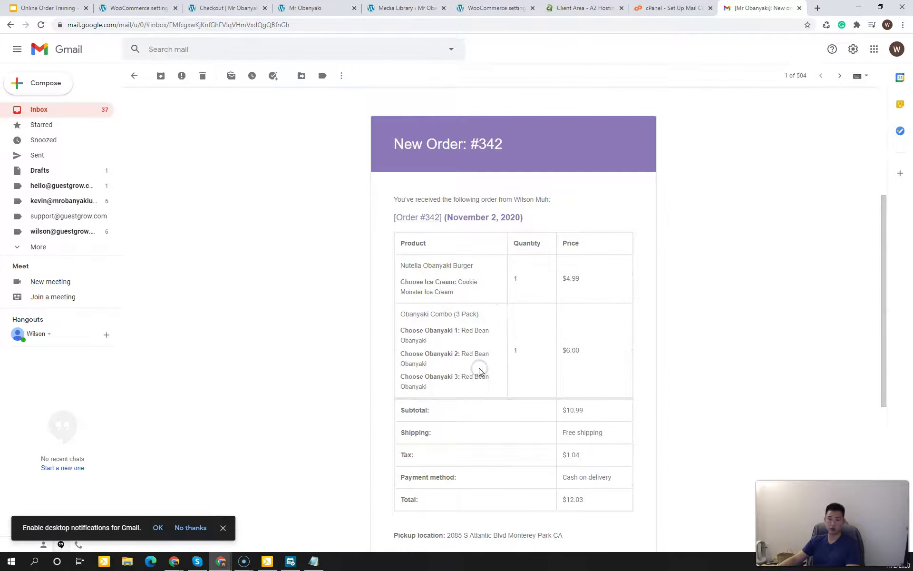
pyautogui.scroll(-2, 482, 374)
pyautogui.scroll(-2, 485, 384)
pyautogui.moveTo(448, 374); pyautogui.dragTo(469, 383)
pyautogui.click(445, 404)
pyautogui.click(467, 407)
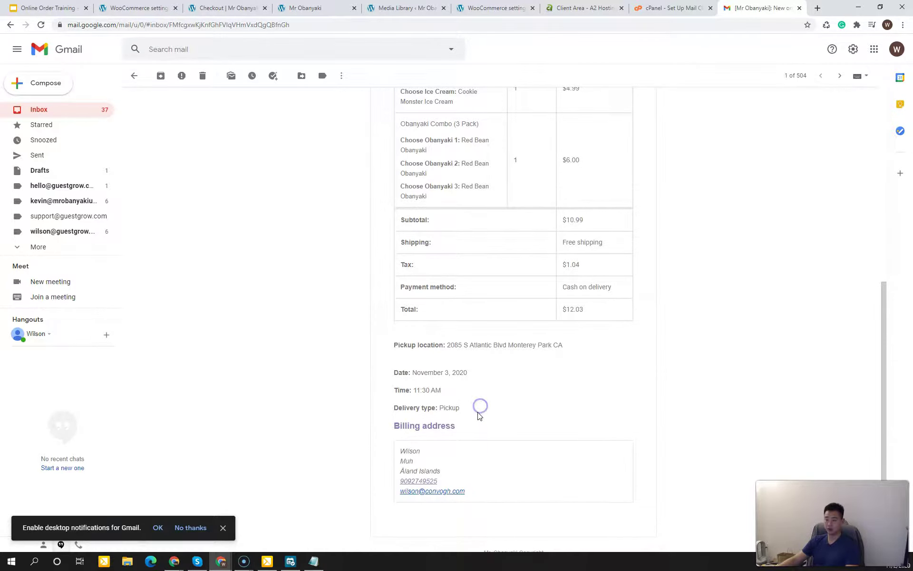
pyautogui.scroll(7, 480, 415)
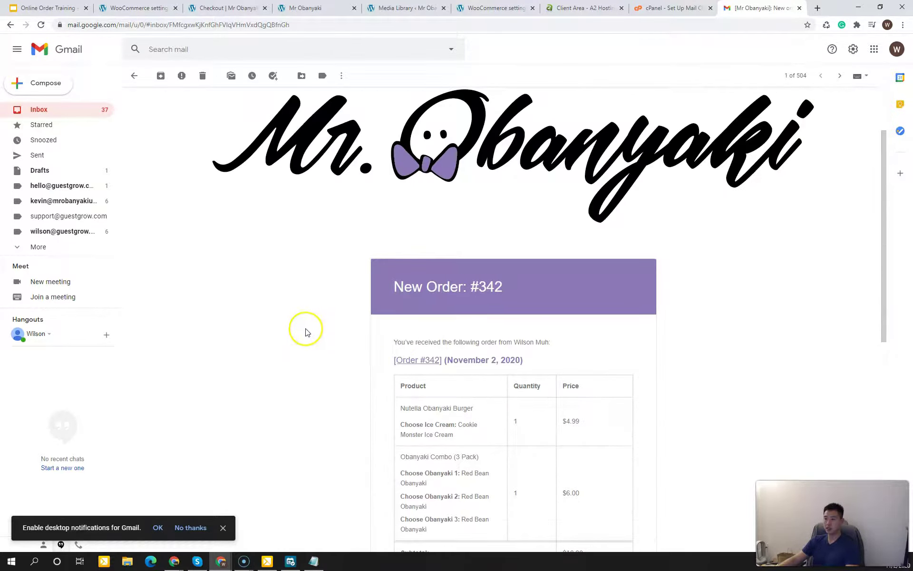
pyautogui.scroll(2, 306, 329)
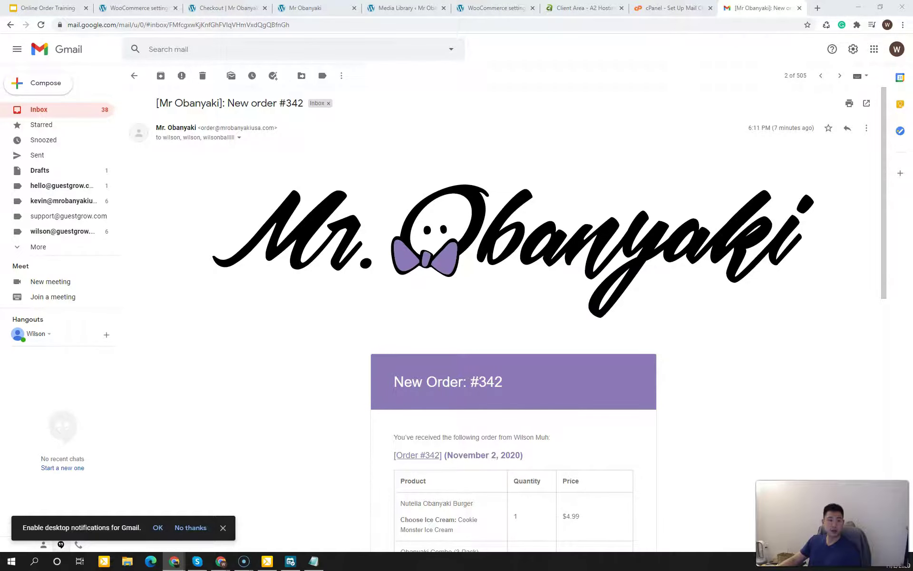
# Step: Bring the customer's Gmail window onscreen and scroll into the order-received email
pyautogui.moveTo(33, 257); pyautogui.dragTo(340, 170)
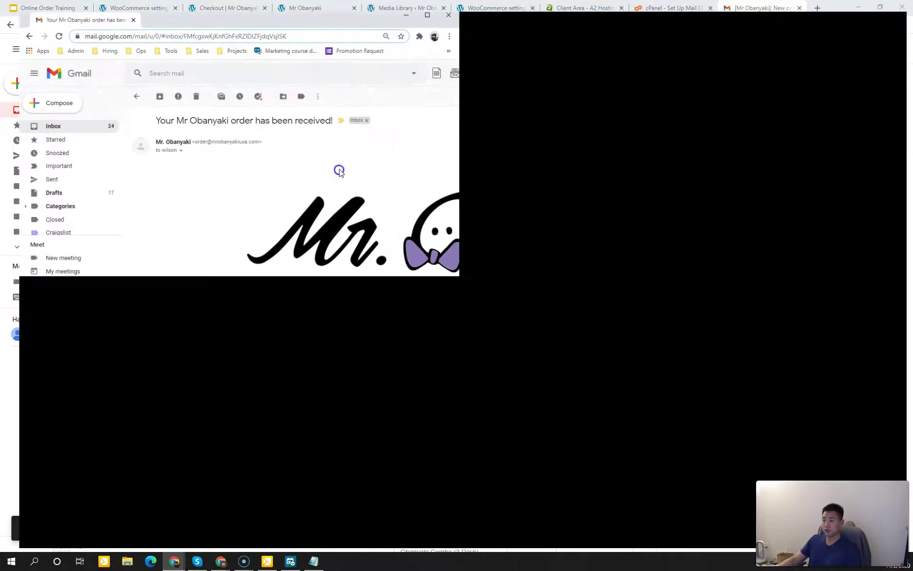
pyautogui.scroll(-2, 283, 273)
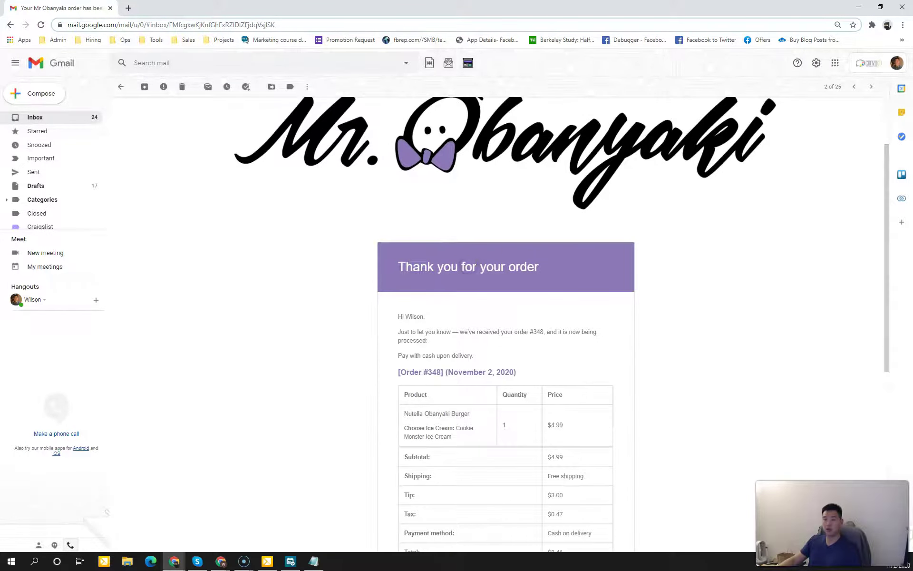
pyautogui.scroll(-2, 486, 269)
pyautogui.moveTo(441, 316); pyautogui.dragTo(444, 337)
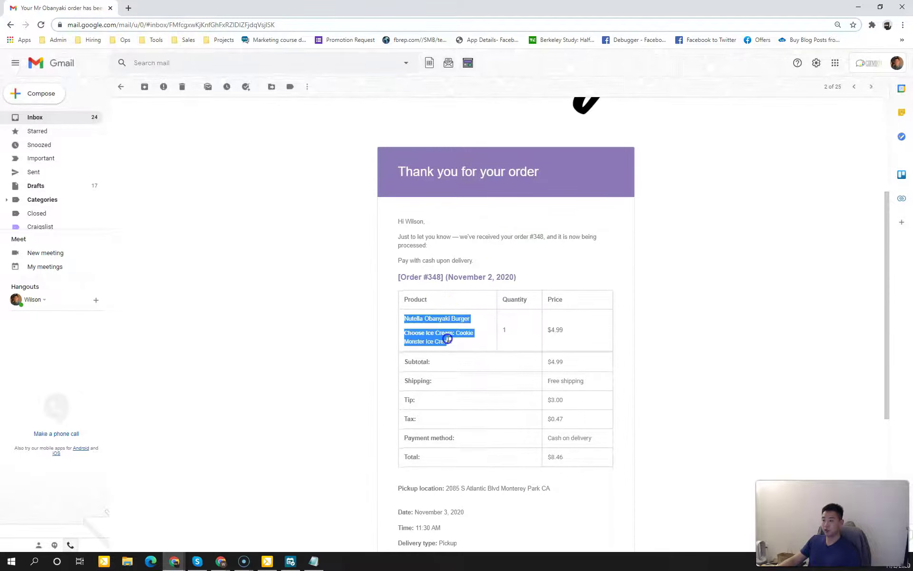
pyautogui.click(446, 338)
# Step: Check the November 3 pickup details and $8.46 cash-on-delivery total, then scroll back up
pyautogui.scroll(-2, 447, 342)
pyautogui.moveTo(449, 375); pyautogui.dragTo(467, 398)
pyautogui.click(470, 395)
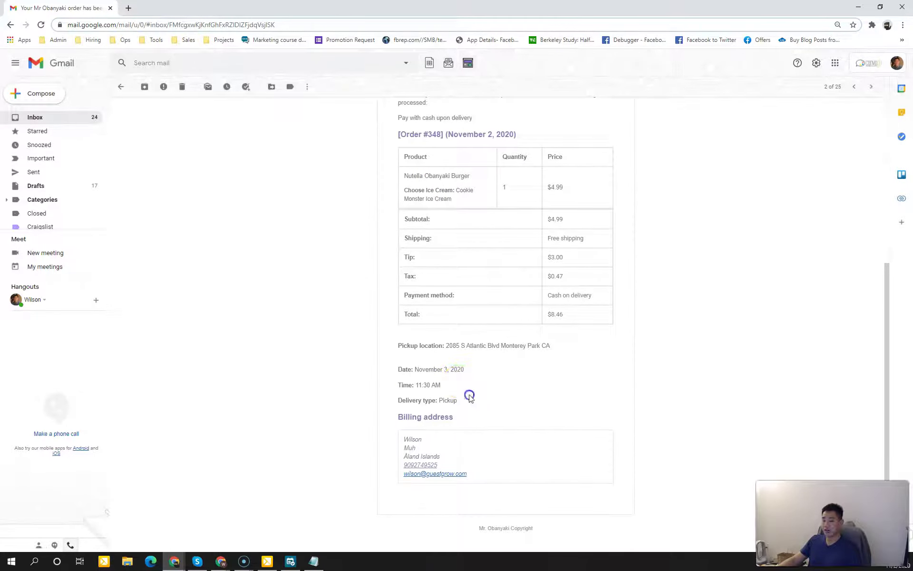
pyautogui.scroll(7, 473, 397)
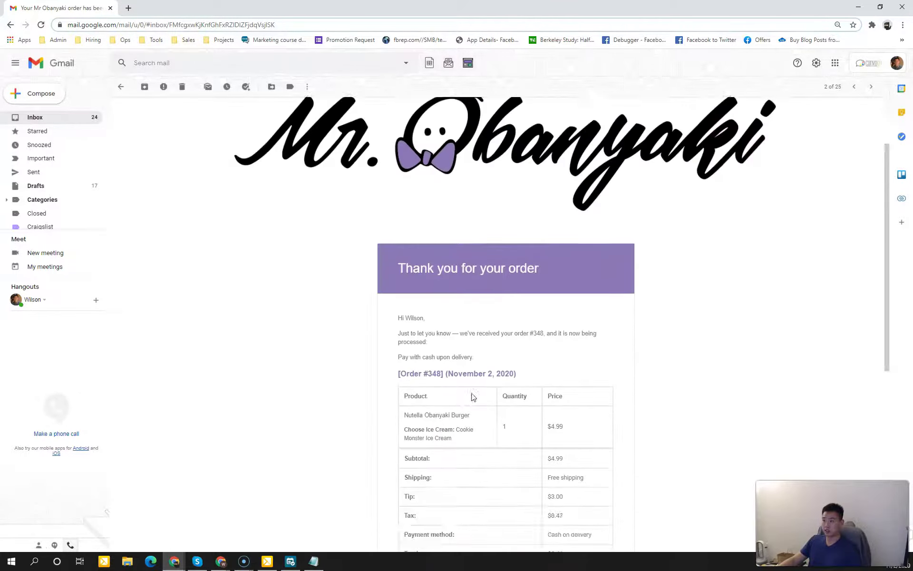
pyautogui.click(336, 321)
pyautogui.scroll(1, 361, 333)
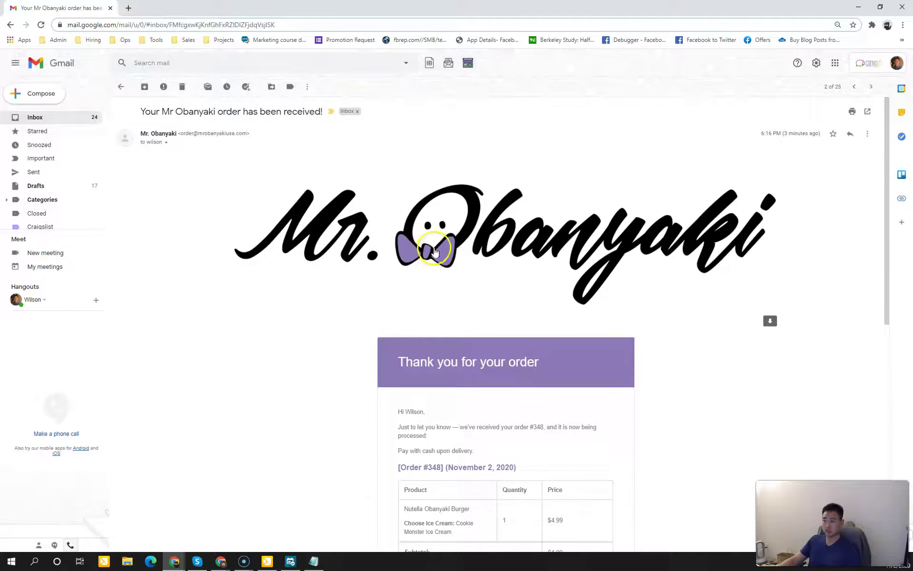
pyautogui.moveTo(885, 220); pyautogui.dragTo(880, 296)
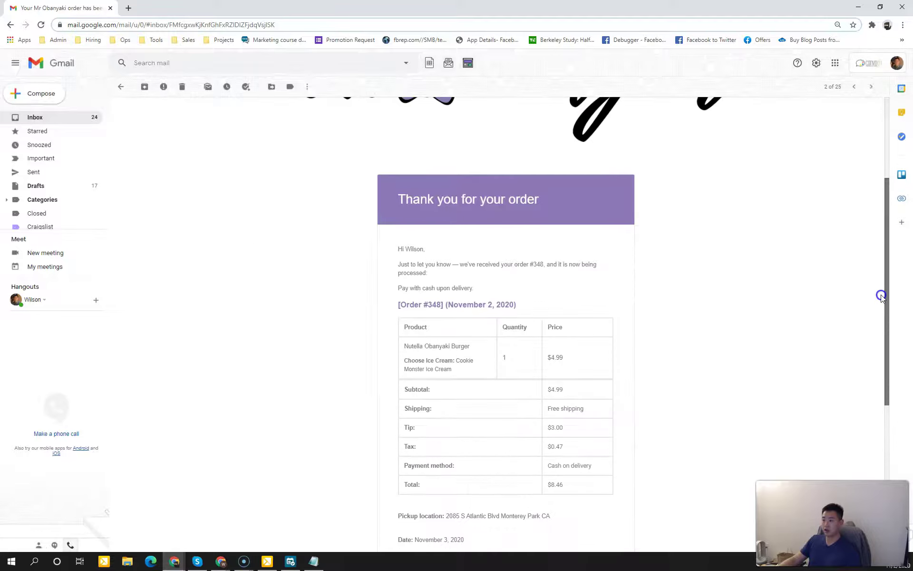
pyautogui.scroll(3, 571, 262)
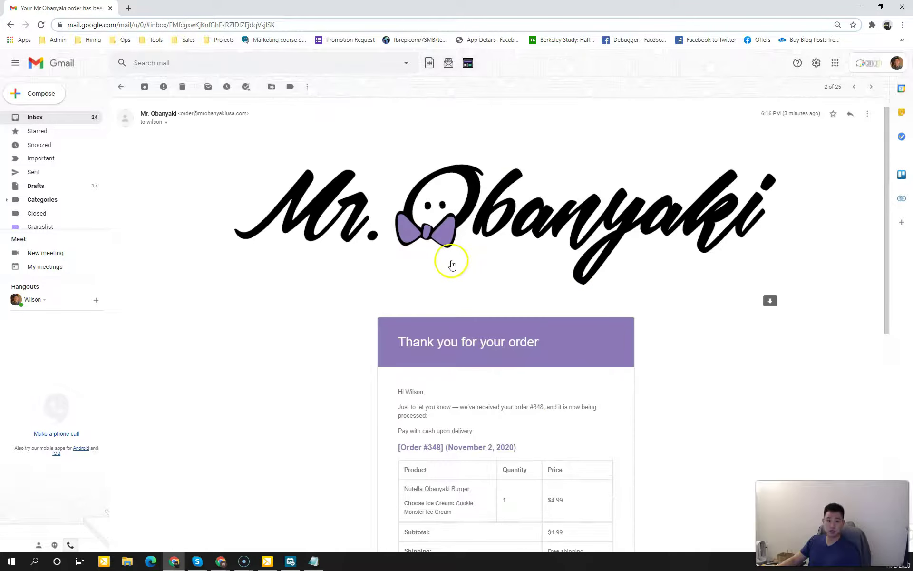
# Step: Show slide 115, Notifications Checklist, in the Online Order Training deck
pyautogui.click(803, 388)
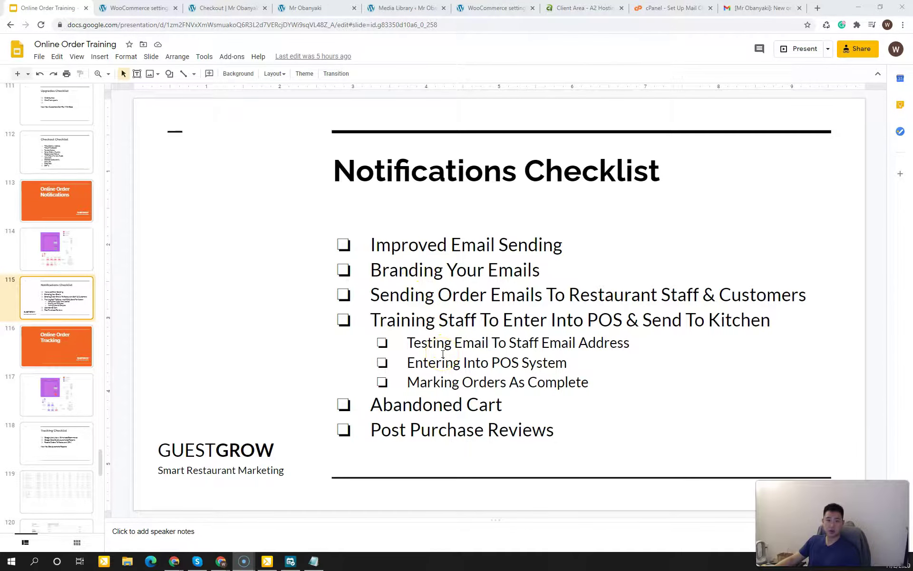
# Step: Open the newest $8.46 Processing order from the WooCommerce Orders list for editing
pyautogui.click(164, 9)
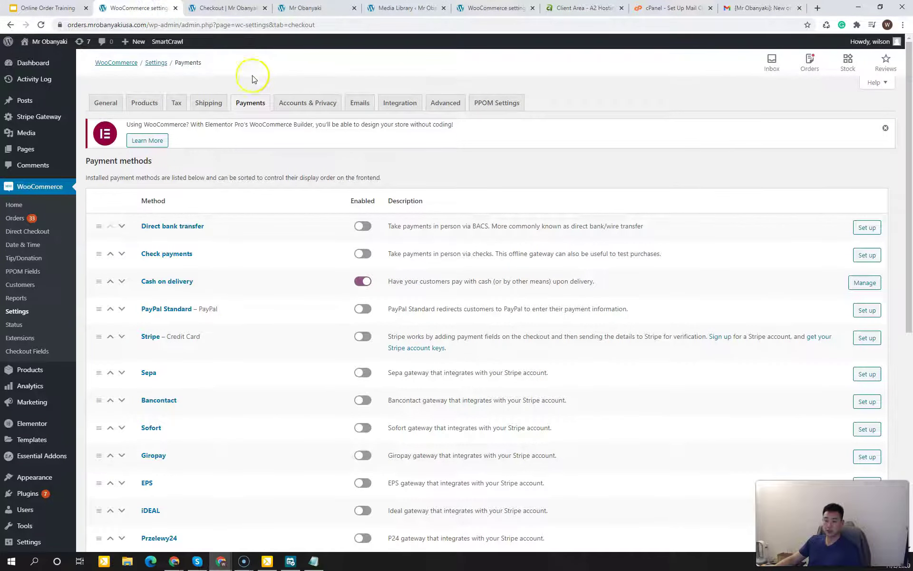
pyautogui.click(22, 223)
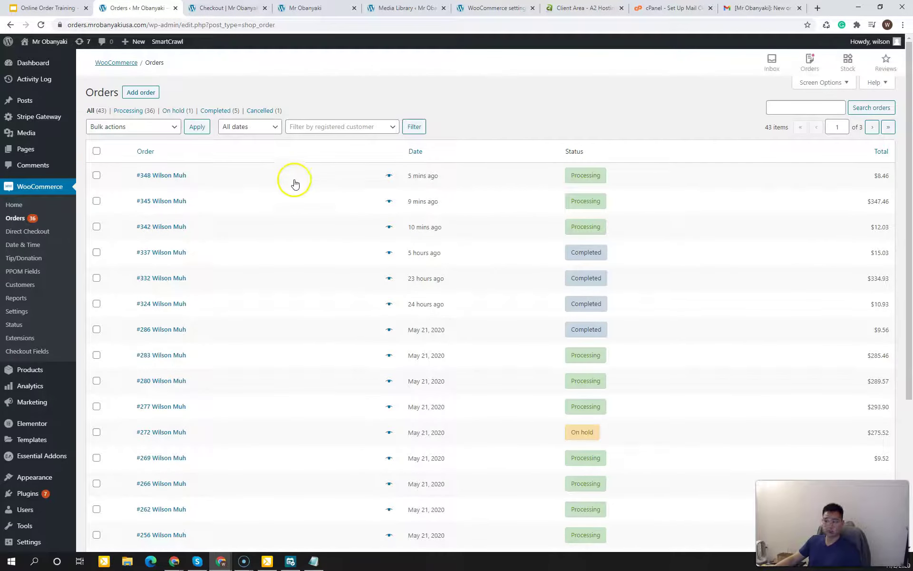
pyautogui.click(161, 176)
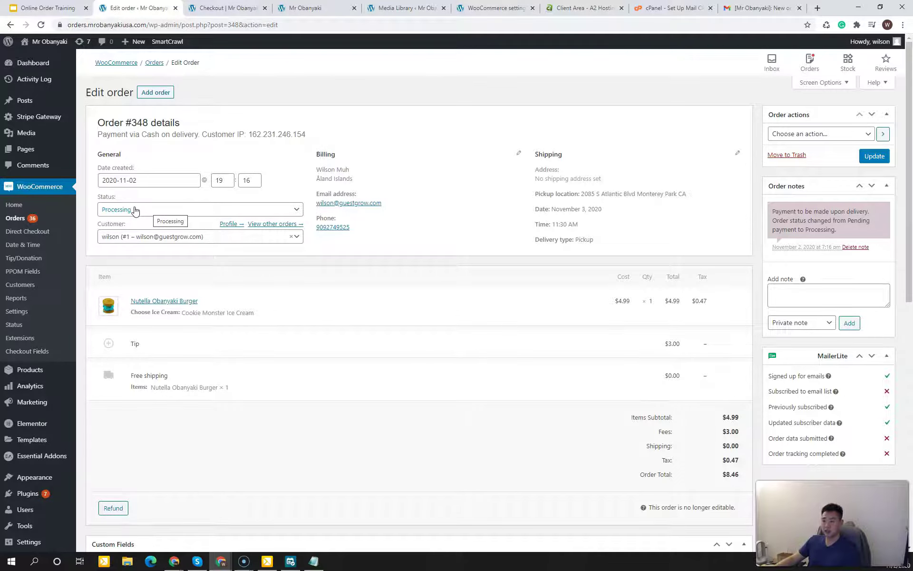
# Step: Change Order #348's status from Processing to Completed and save it
pyautogui.click(135, 211)
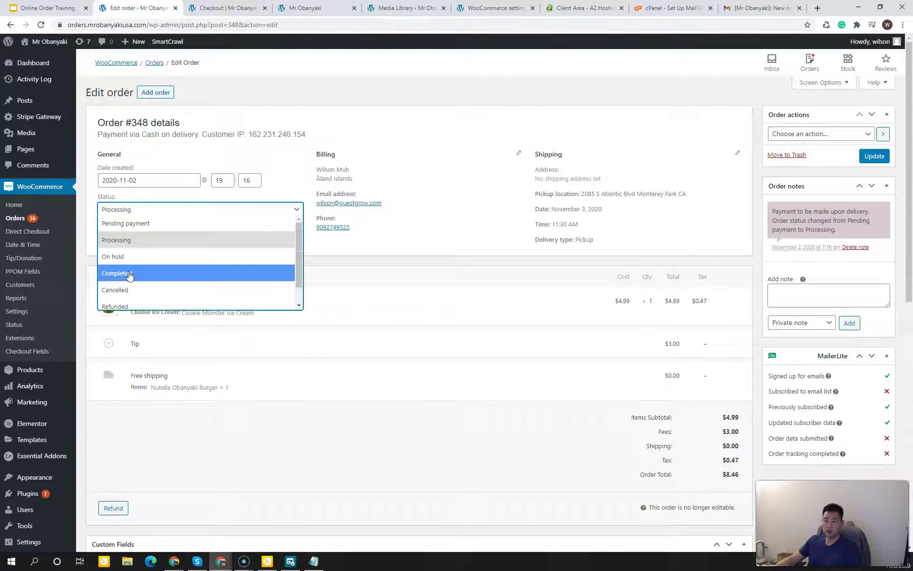
pyautogui.click(129, 274)
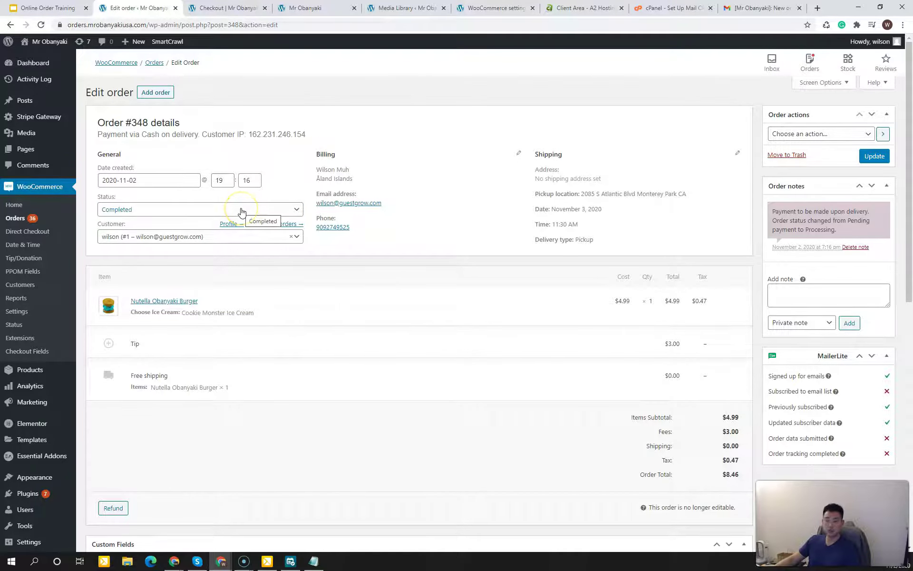
pyautogui.click(885, 161)
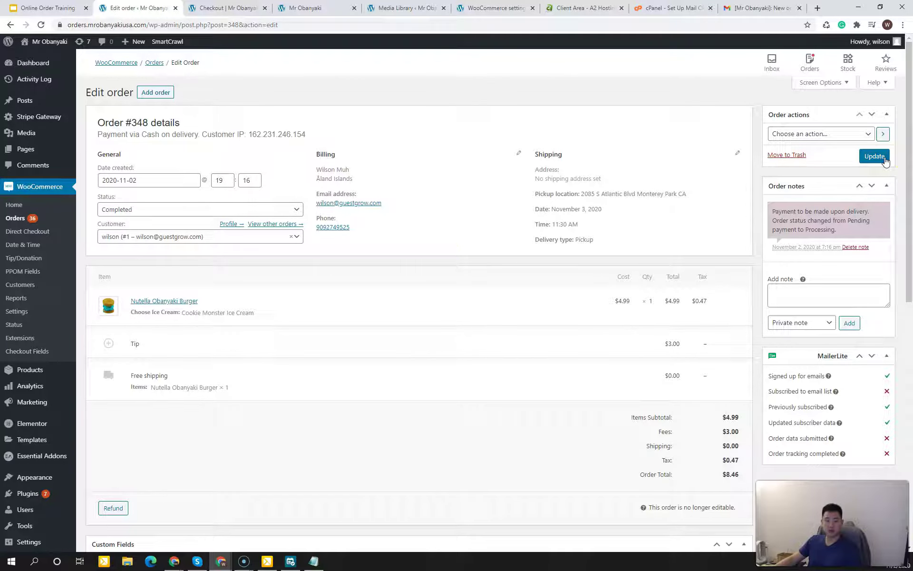
pyautogui.click(885, 161)
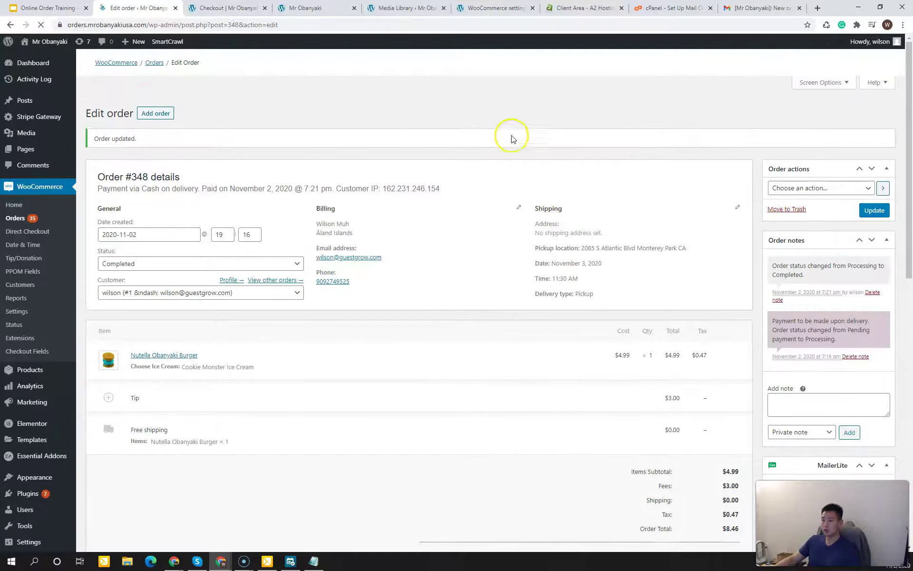
# Step: Bring Gmail on screen maximized, showing the 'Your order is now ready for pickup!' email
pyautogui.click(506, 91)
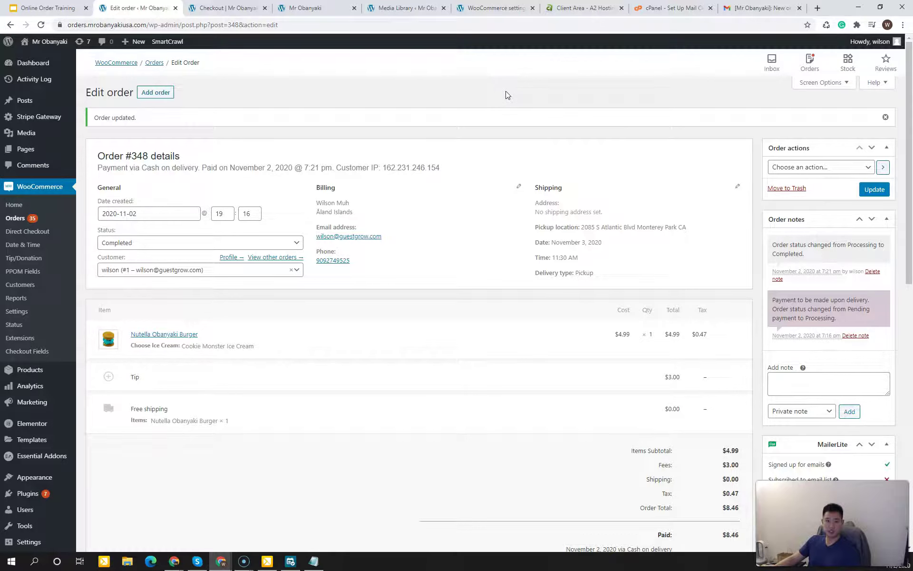
pyautogui.click(506, 92)
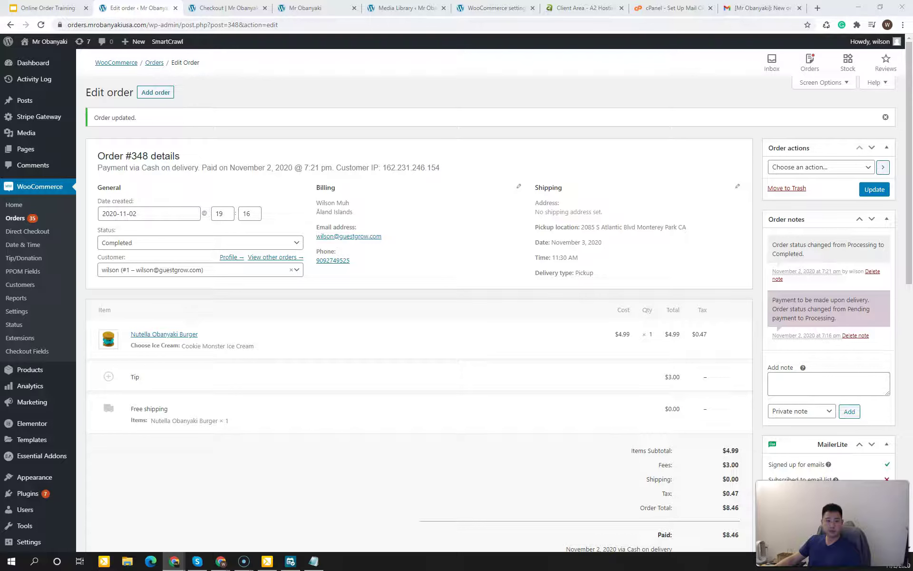
pyautogui.moveTo(1, 233); pyautogui.dragTo(393, 183)
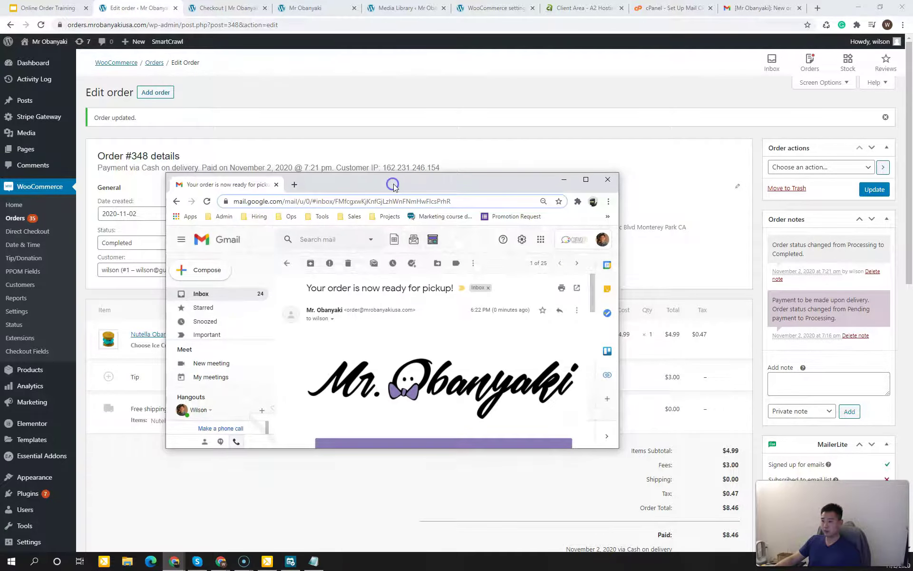
pyautogui.doubleClick(393, 182)
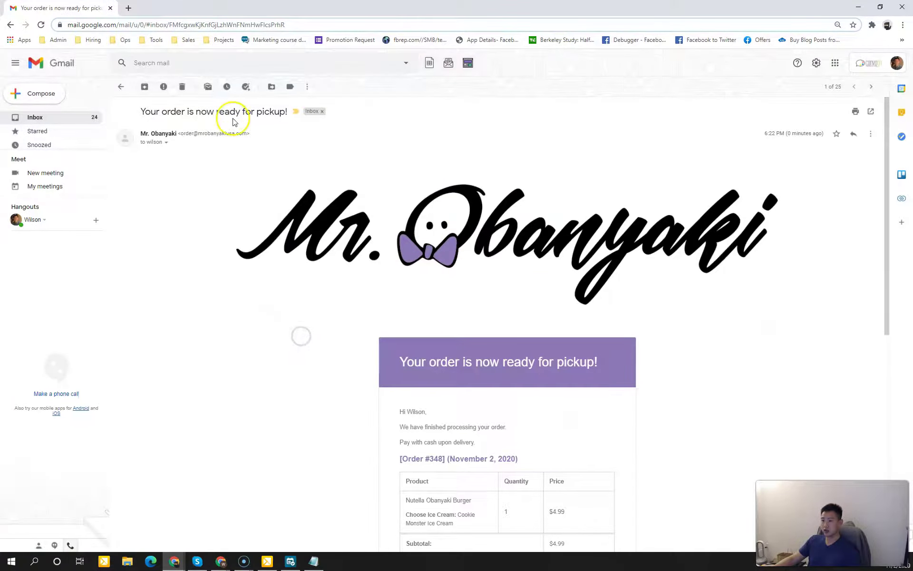
# Step: Scroll through Order #348's pickup email: Nutella Obanyaki Burger, $3.00 tip, $8.46 total
pyautogui.scroll(-5, 252, 295)
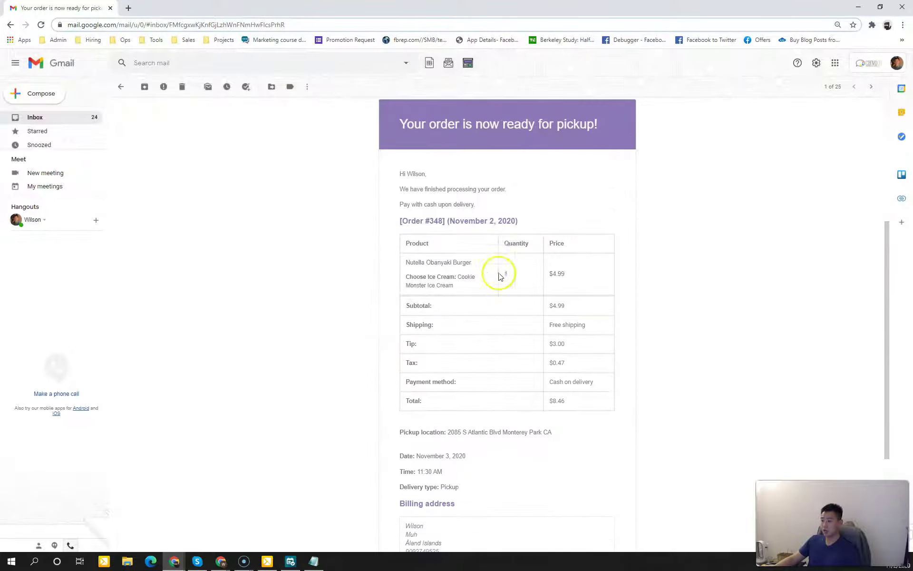
pyautogui.moveTo(448, 199); pyautogui.dragTo(491, 189)
pyautogui.click(493, 190)
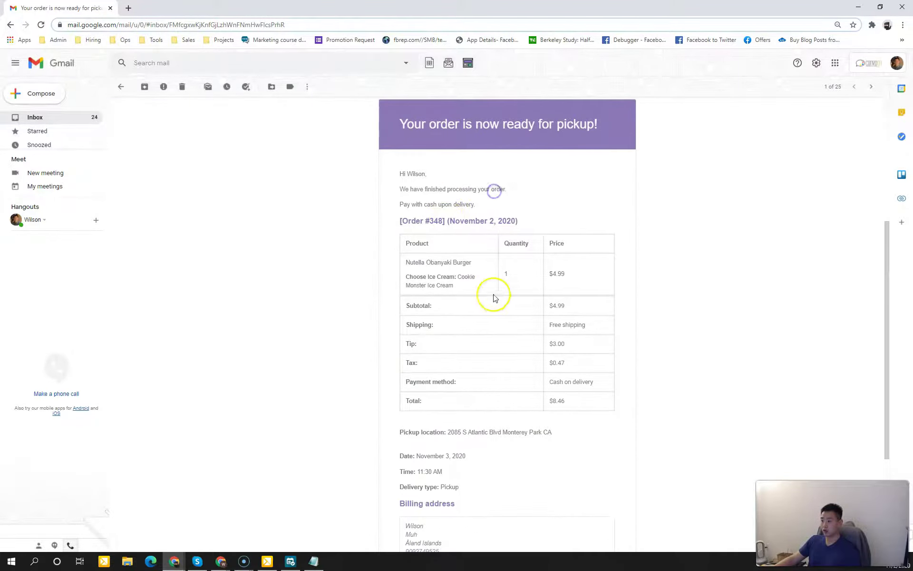
pyautogui.scroll(-3, 492, 300)
pyautogui.scroll(4, 487, 324)
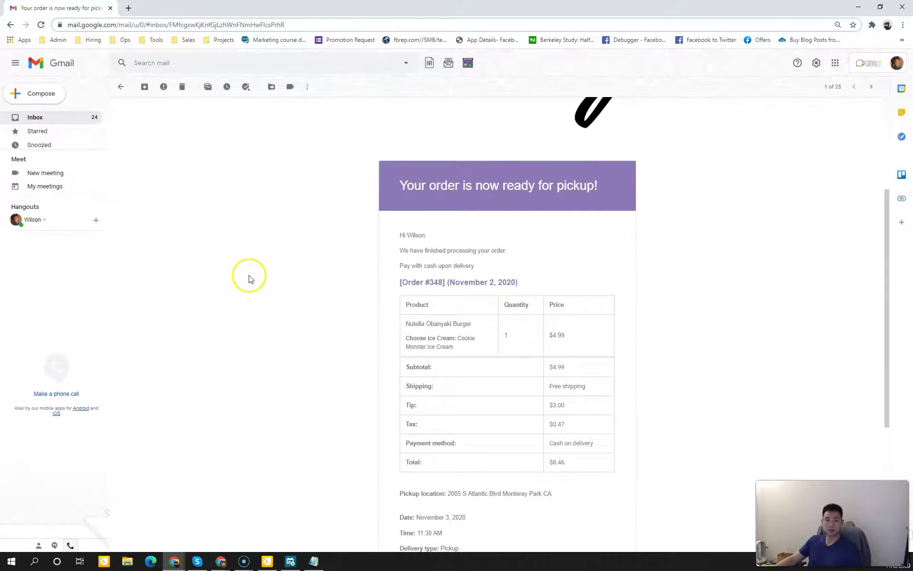
# Step: Move Gmail aside, reactivate the Edit order window, then return to the Notifications Checklist slide
pyautogui.moveTo(255, 7); pyautogui.dragTo(254, 0)
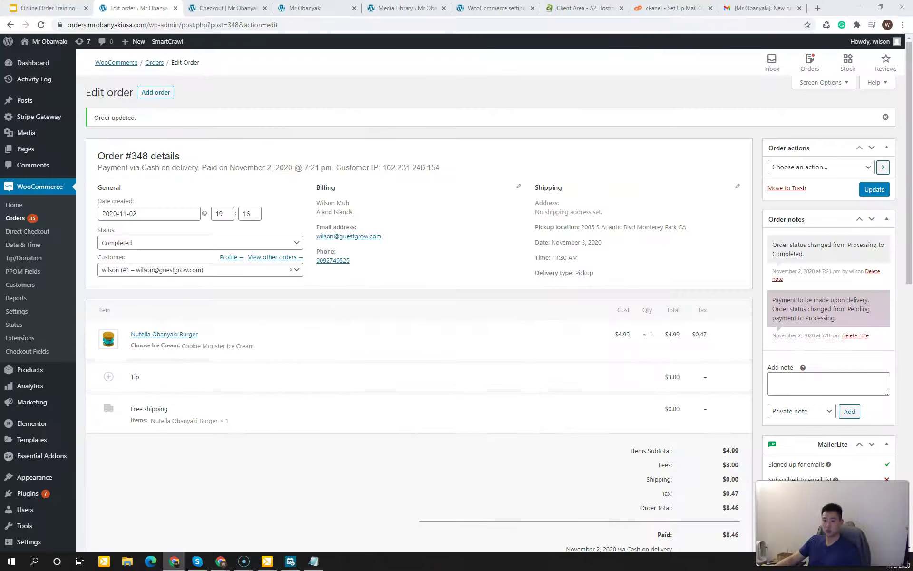
pyautogui.click(279, 94)
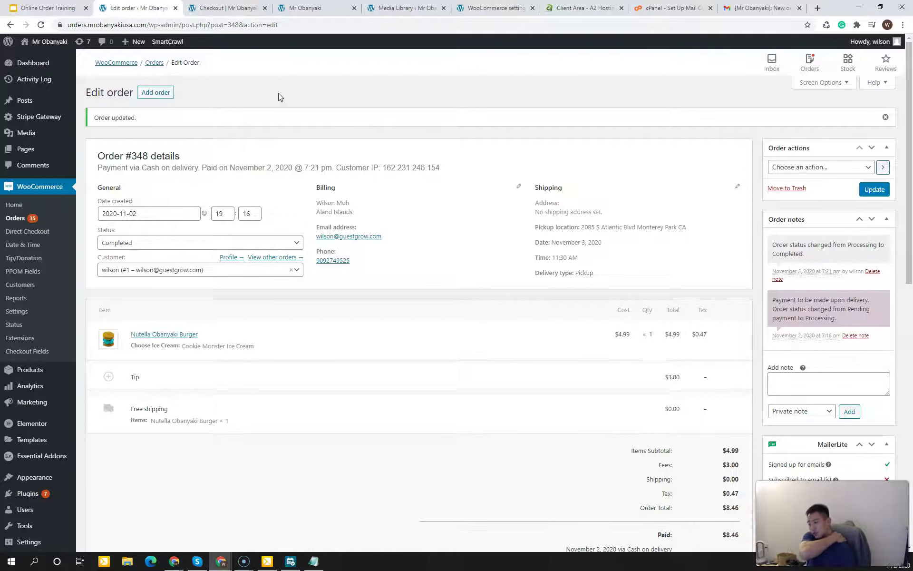
pyautogui.click(279, 93)
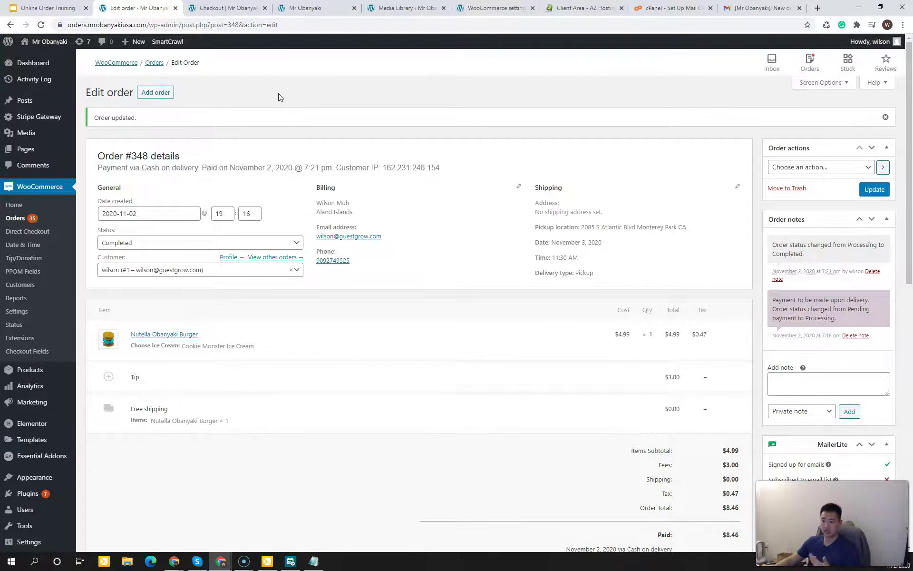
pyautogui.click(62, 7)
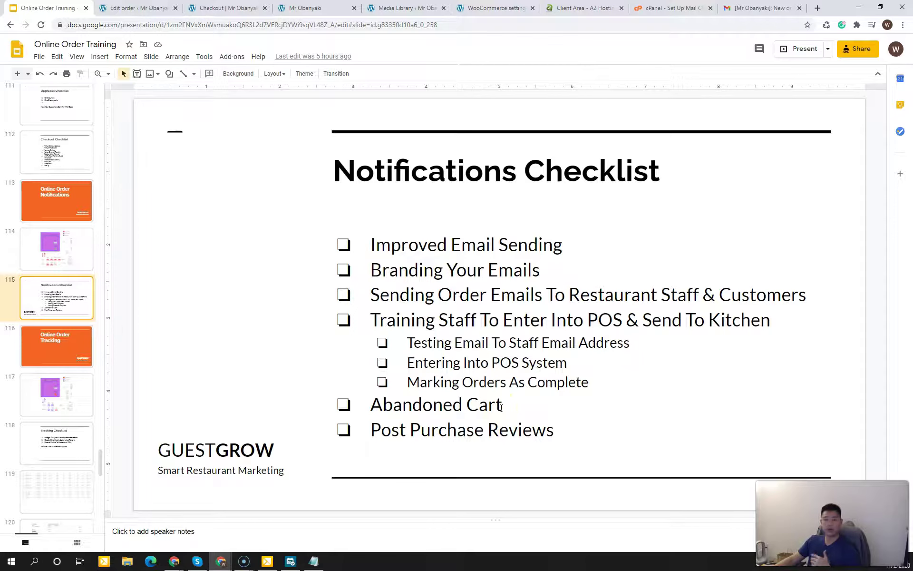
# Step: Add the Nutella Obanyaki Burger to the cart from the store menu and open the cart
pyautogui.click(150, 9)
pyautogui.click(238, 8)
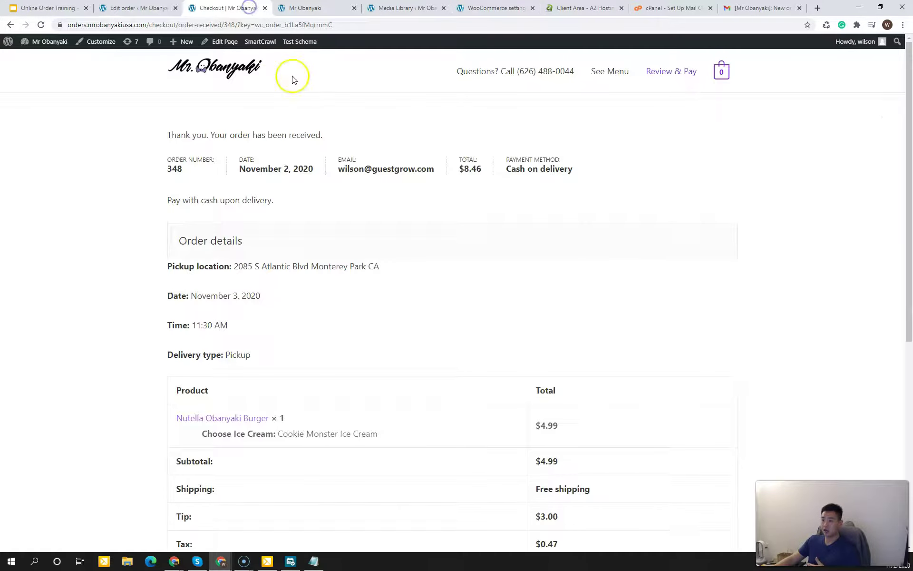
pyautogui.click(614, 74)
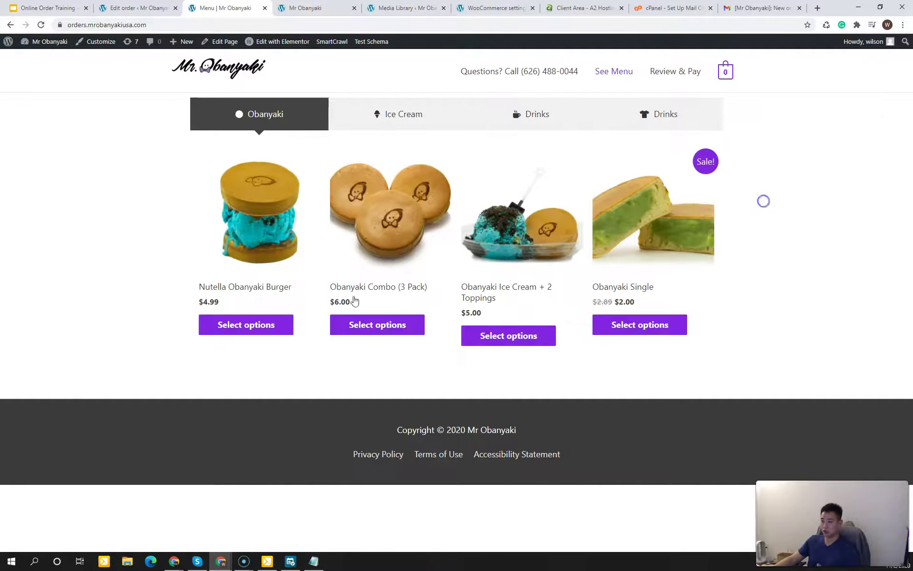
pyautogui.click(281, 325)
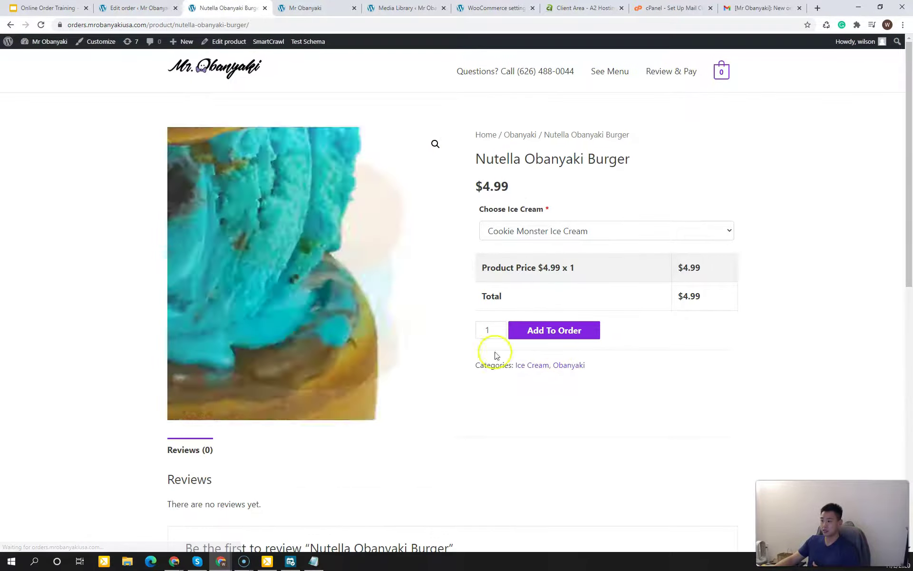
pyautogui.click(561, 333)
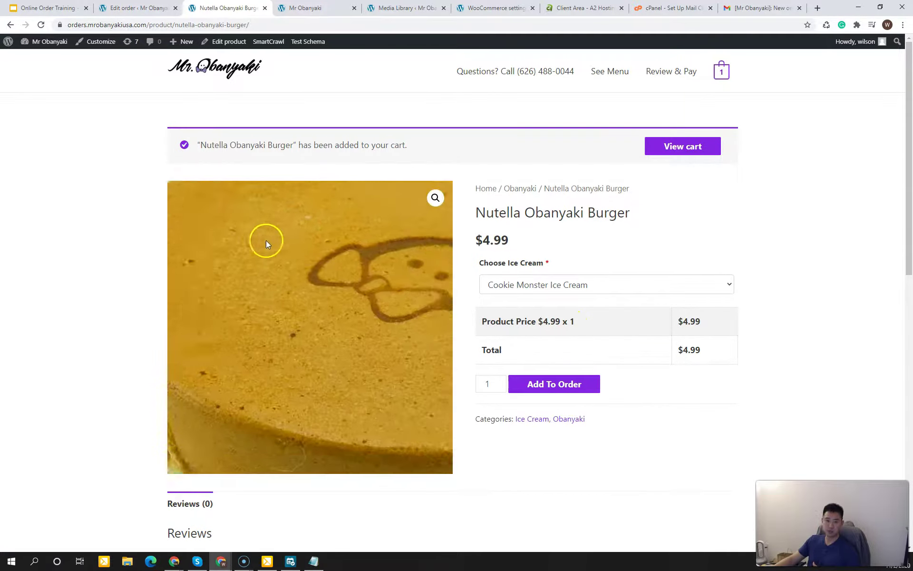
pyautogui.click(766, 242)
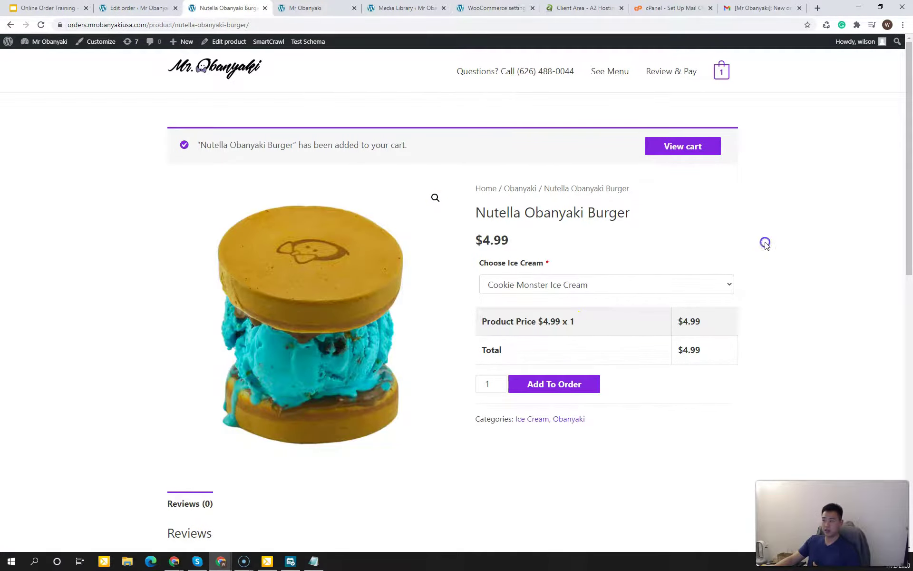
pyautogui.click(721, 72)
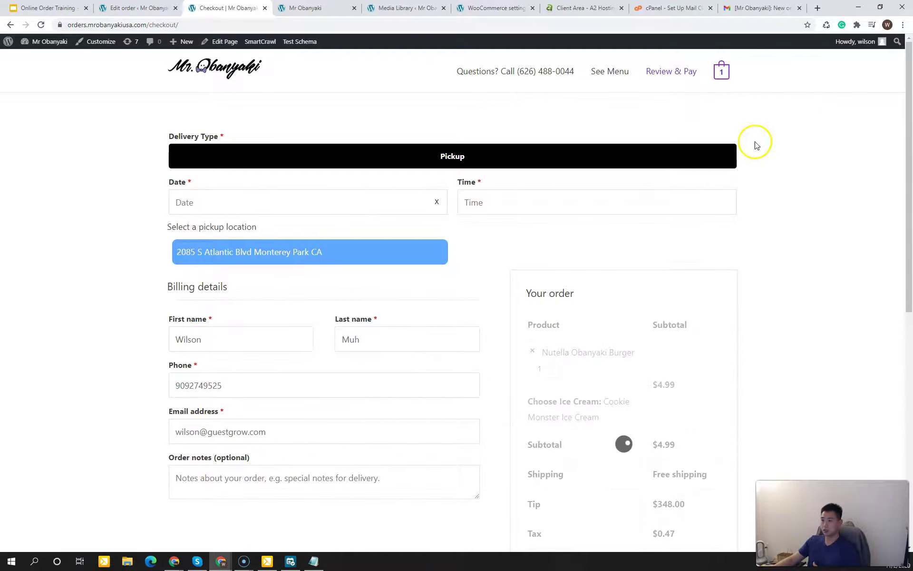
# Step: Set checkout pickup to November 3 at 11:30 AM, review the order, and close checkout
pyautogui.click(125, 334)
pyautogui.click(245, 202)
pyautogui.click(230, 275)
pyautogui.click(530, 206)
pyautogui.click(526, 227)
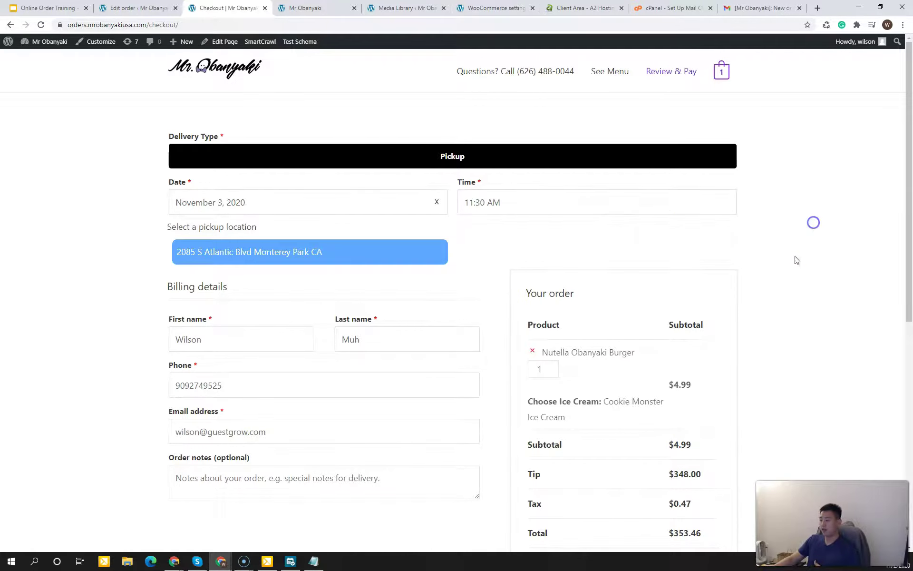
pyautogui.scroll(-3, 831, 270)
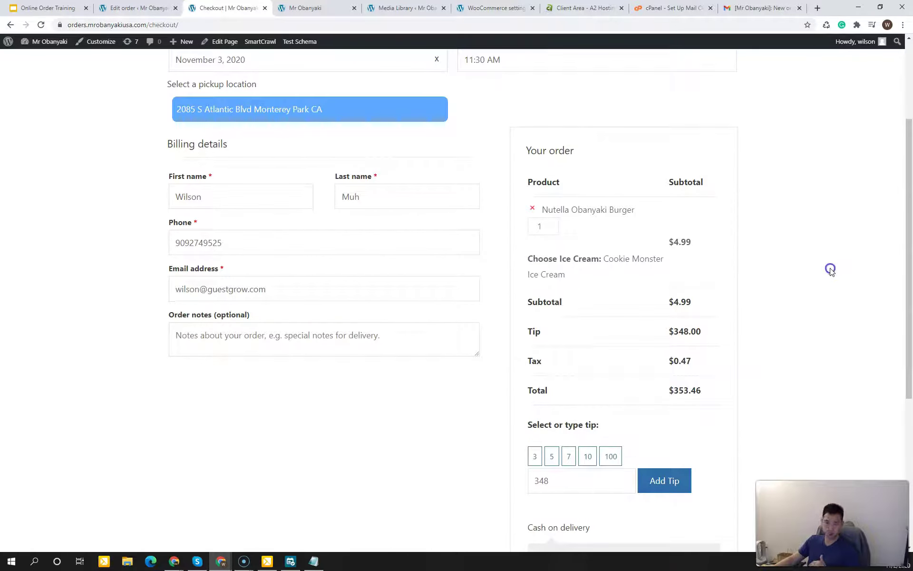
pyautogui.scroll(-2, 826, 291)
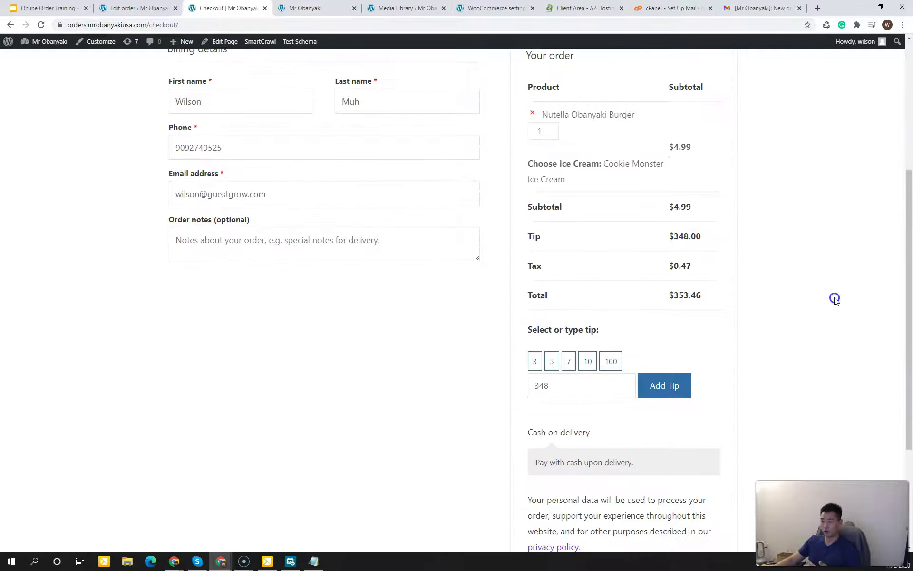
pyautogui.scroll(3, 833, 300)
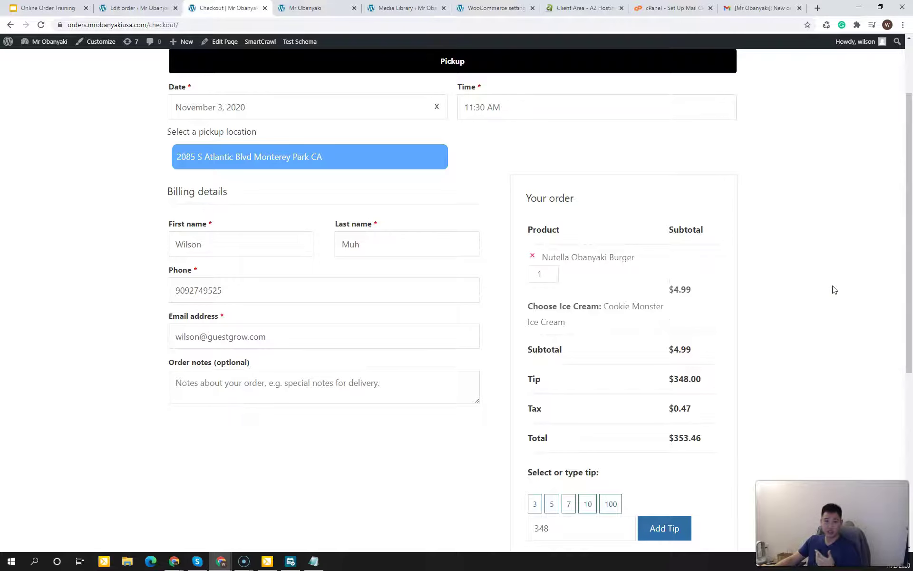
pyautogui.click(265, 8)
# Step: Dismiss the picked colour readout and exit eyedropper colour sampling
pyautogui.click(834, 187)
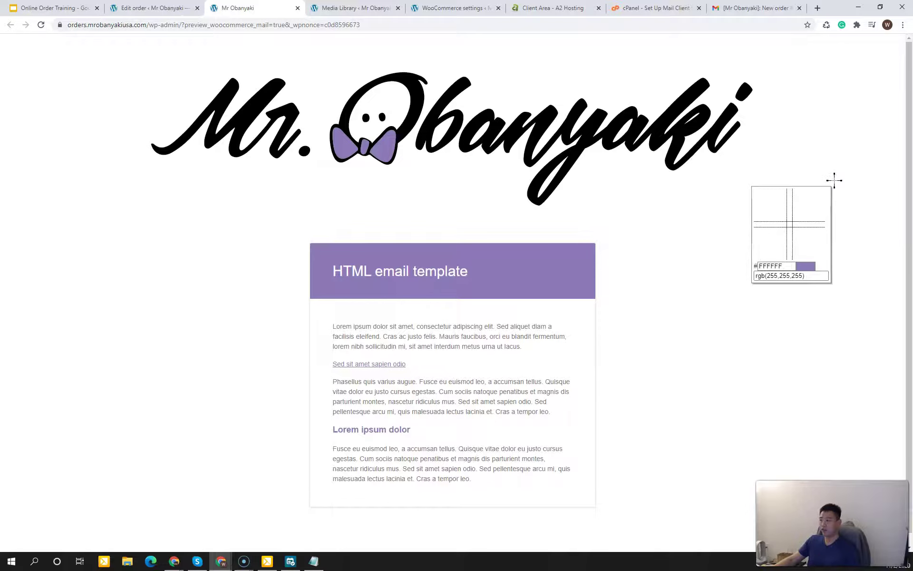
pyautogui.press('Escape')
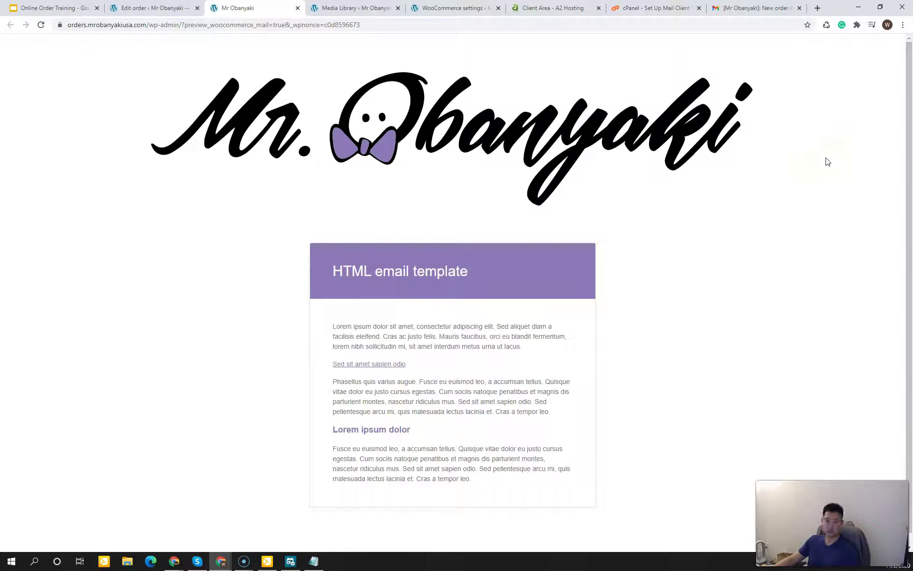
pyautogui.click(817, 161)
pyautogui.click(816, 160)
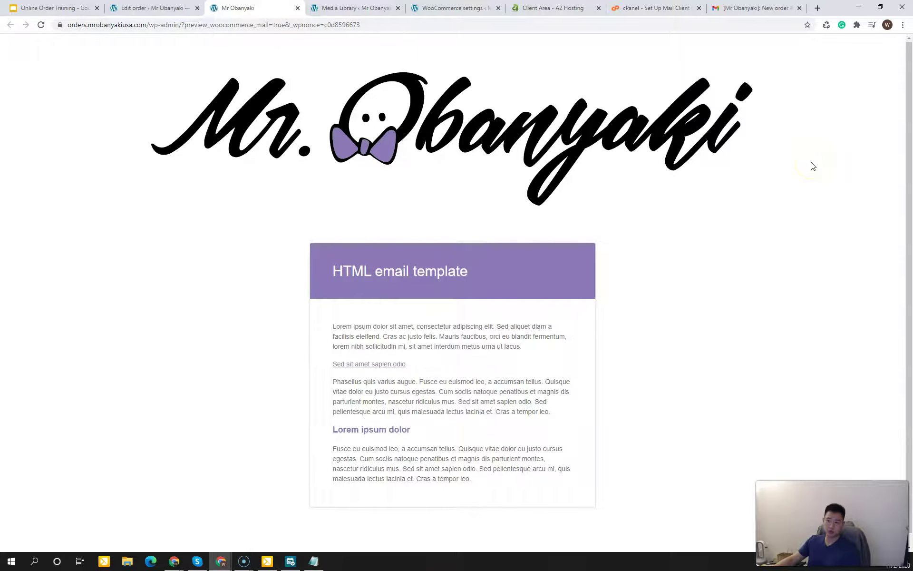
# Step: From the Edit order page, go to Plugins > Add New
pyautogui.click(156, 8)
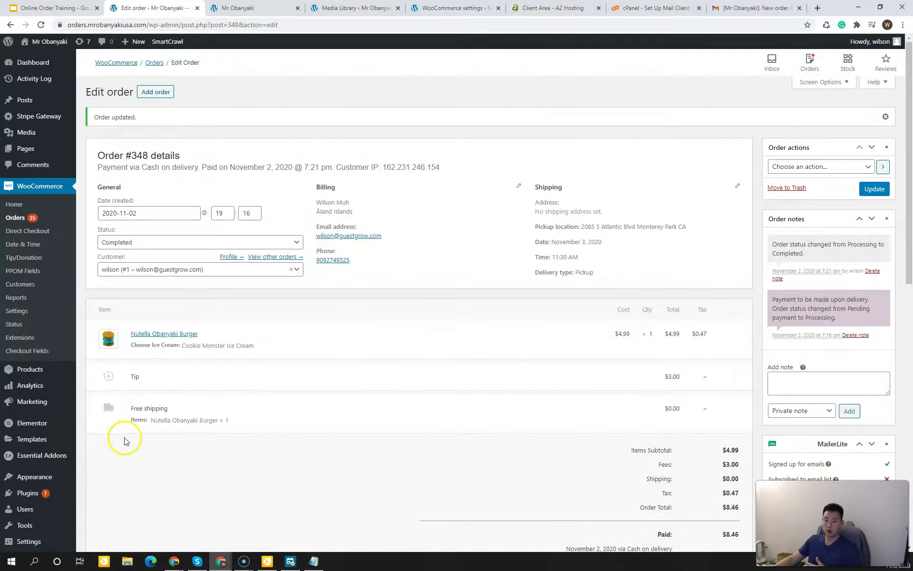
pyautogui.scroll(-2, 71, 419)
pyautogui.moveTo(36, 397)
pyautogui.click(95, 413)
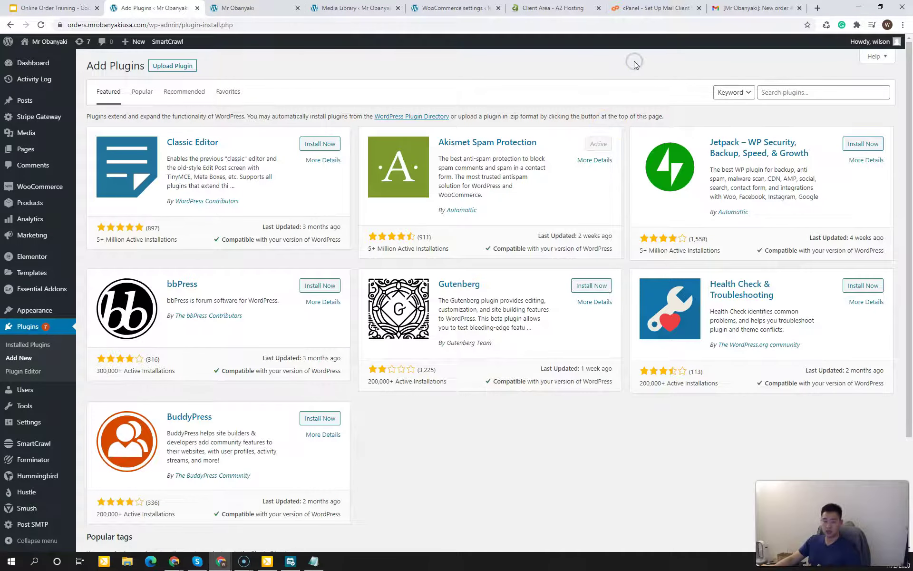
# Step: Search plugins for AUTONAMI, then install and activate Autonami Marketing Automations
pyautogui.click(805, 99)
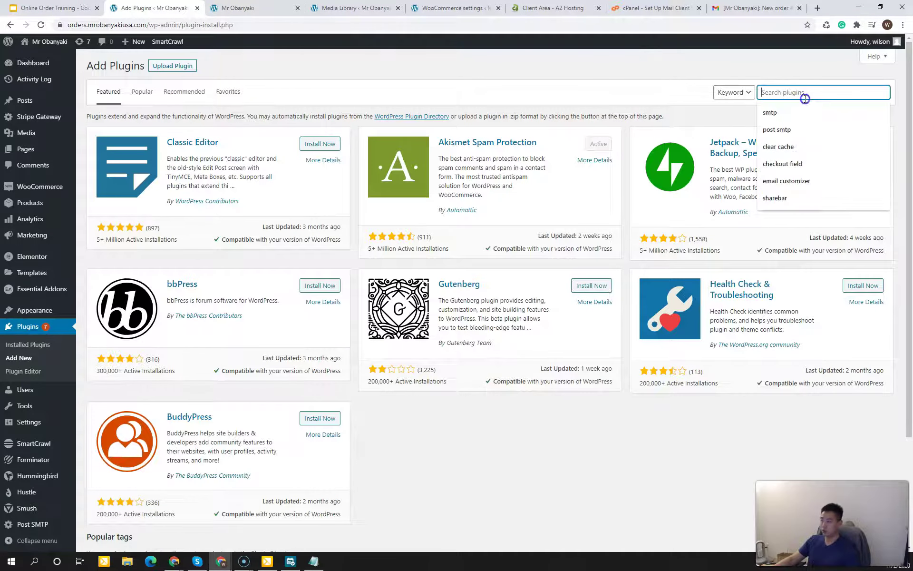
pyautogui.write('AUTONAMI')
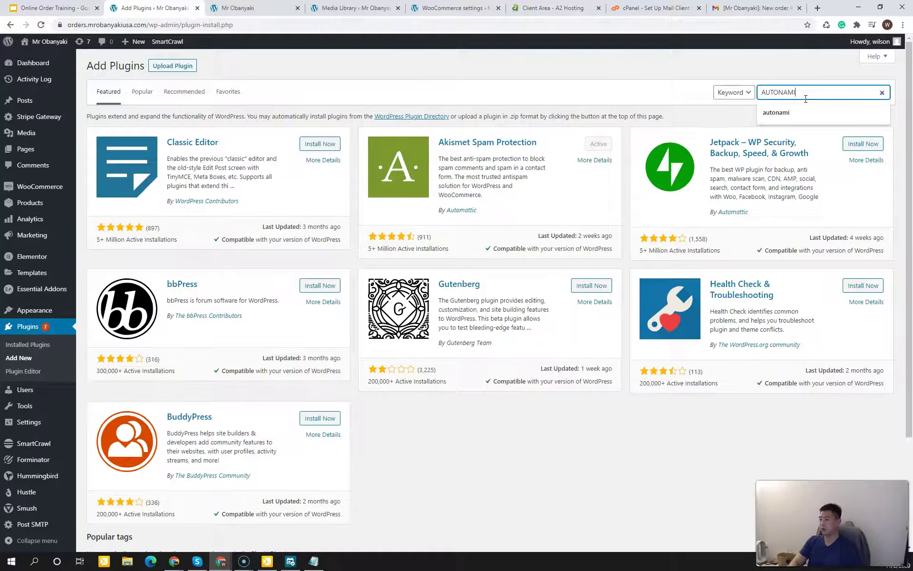
pyautogui.press('Return')
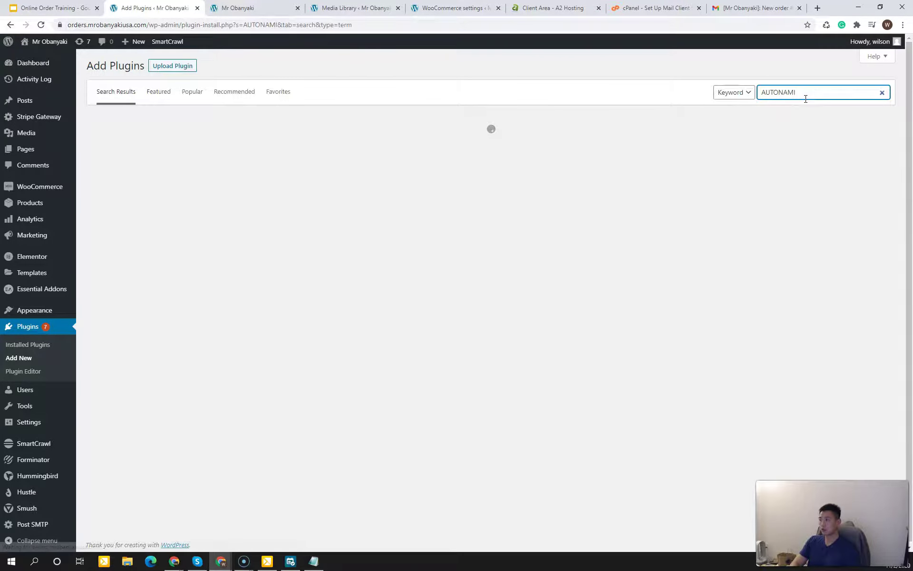
pyautogui.click(550, 244)
pyautogui.click(419, 241)
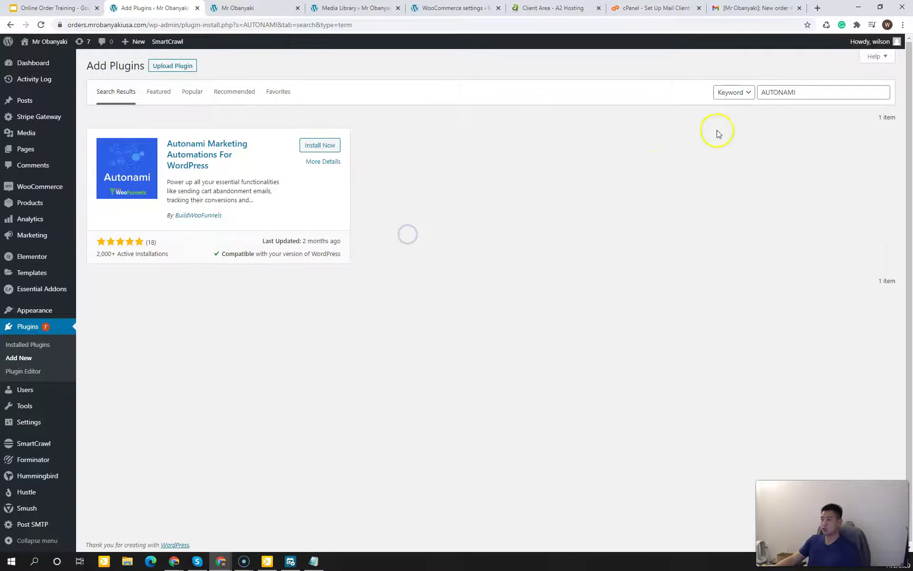
pyautogui.click(312, 146)
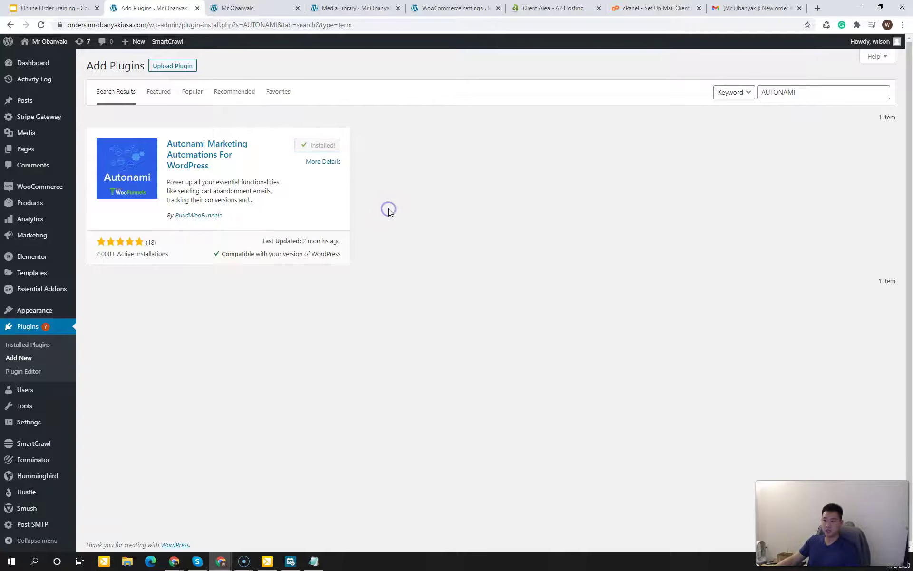
pyautogui.click(332, 148)
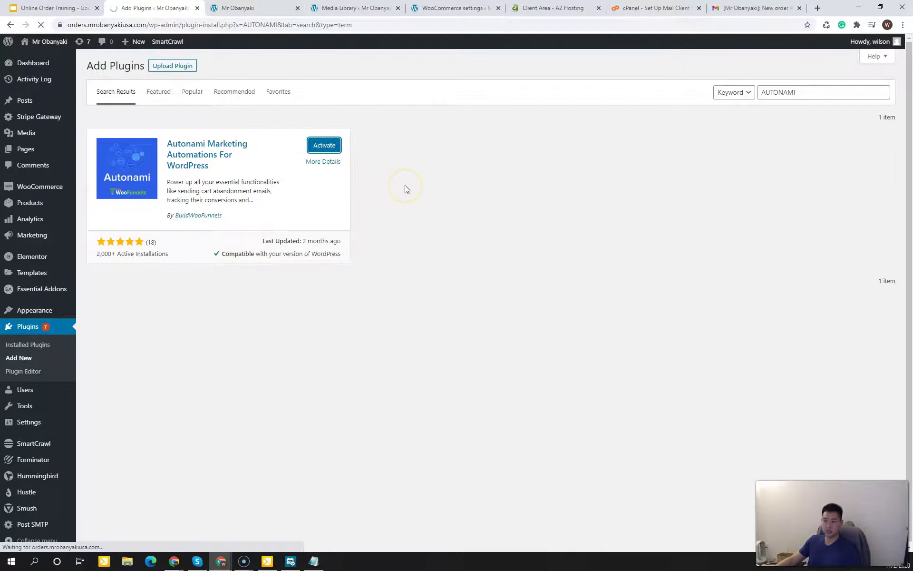
pyautogui.click(406, 117)
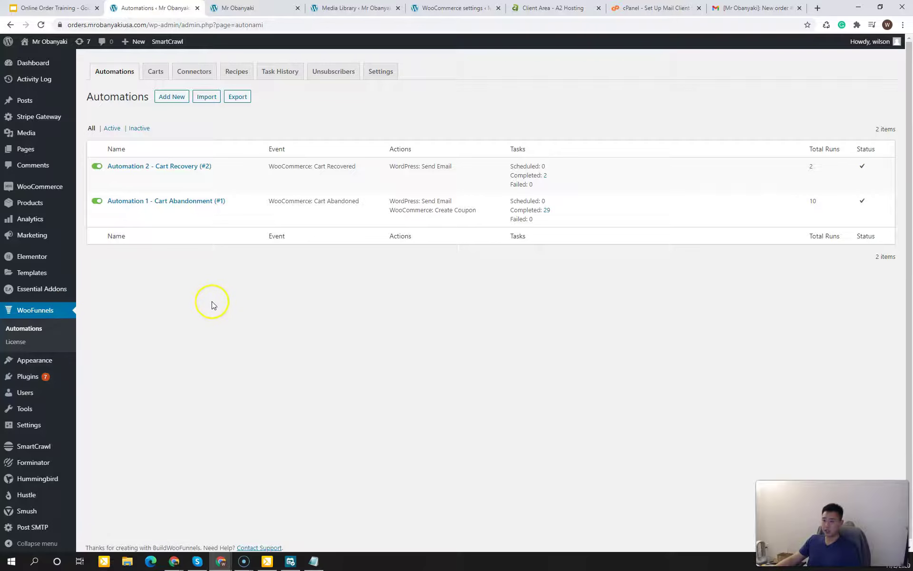
# Step: Open Automation 2 - Cart Recovery (#2) from the Automations list
pyautogui.click(238, 121)
pyautogui.moveTo(146, 98); pyautogui.dragTo(107, 97)
pyautogui.doubleClick(122, 98)
pyautogui.click(122, 97)
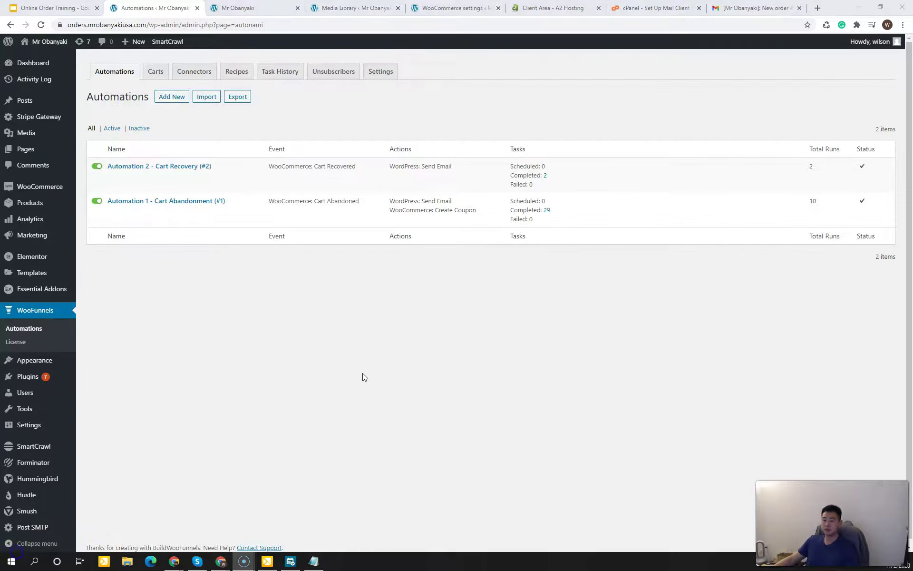
pyautogui.click(230, 122)
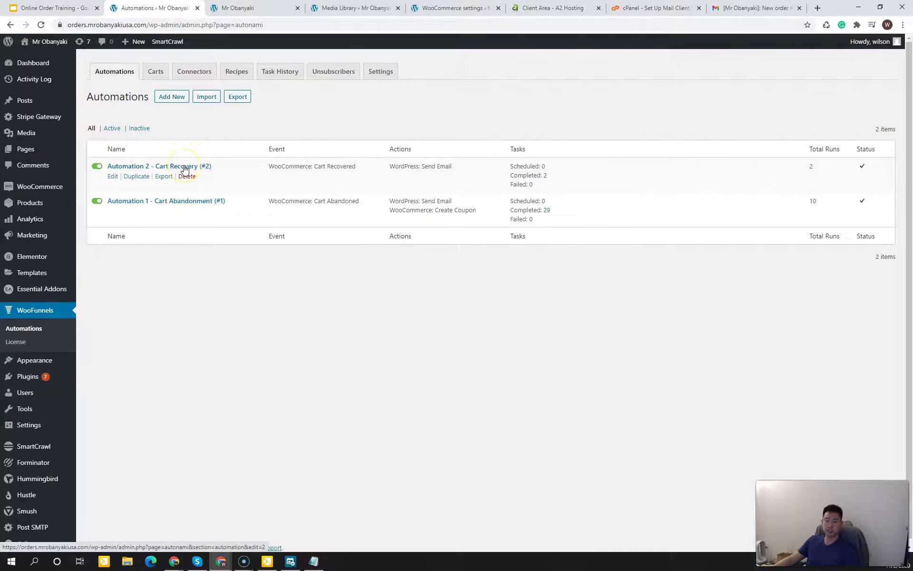
pyautogui.click(220, 118)
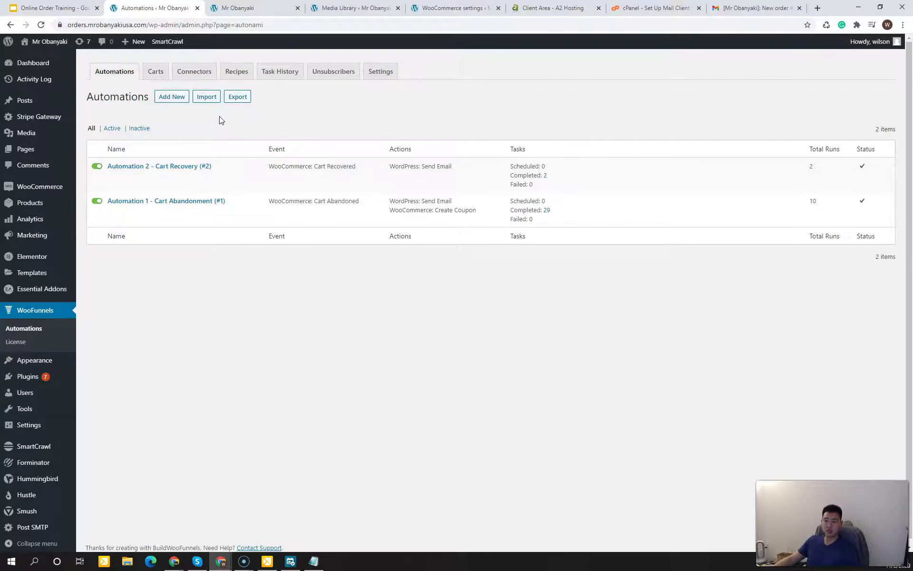
pyautogui.click(220, 119)
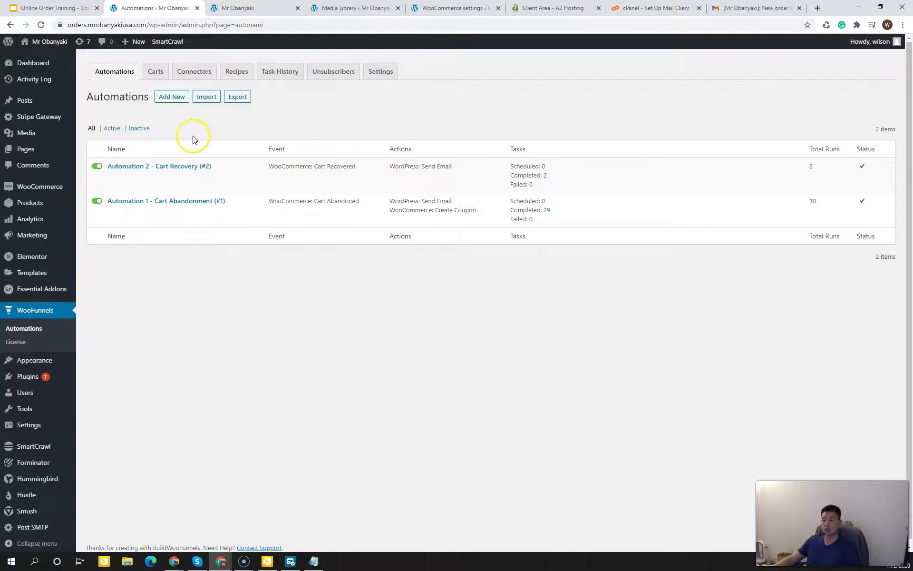
pyautogui.click(142, 167)
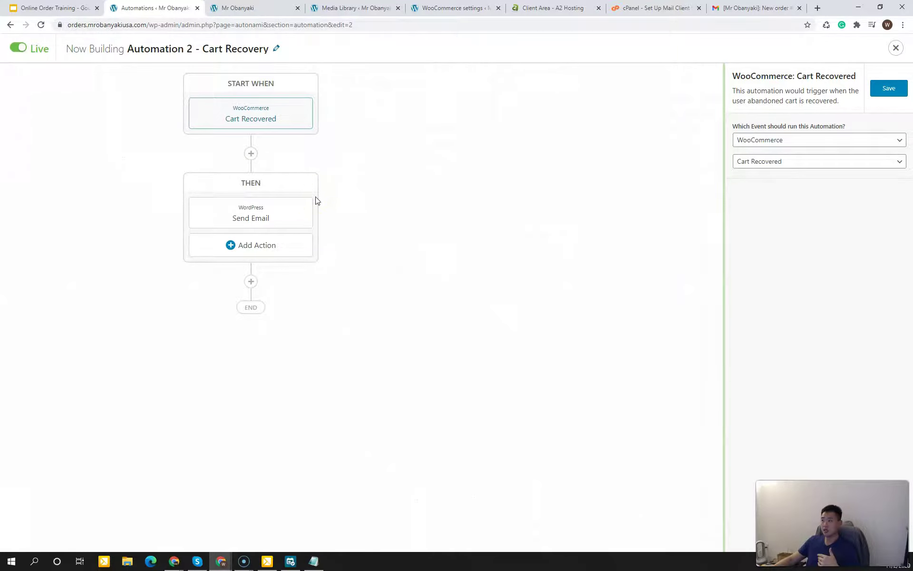
# Step: Open the Cart Recovery workflow's Send Email step and review its email body
pyautogui.click(308, 210)
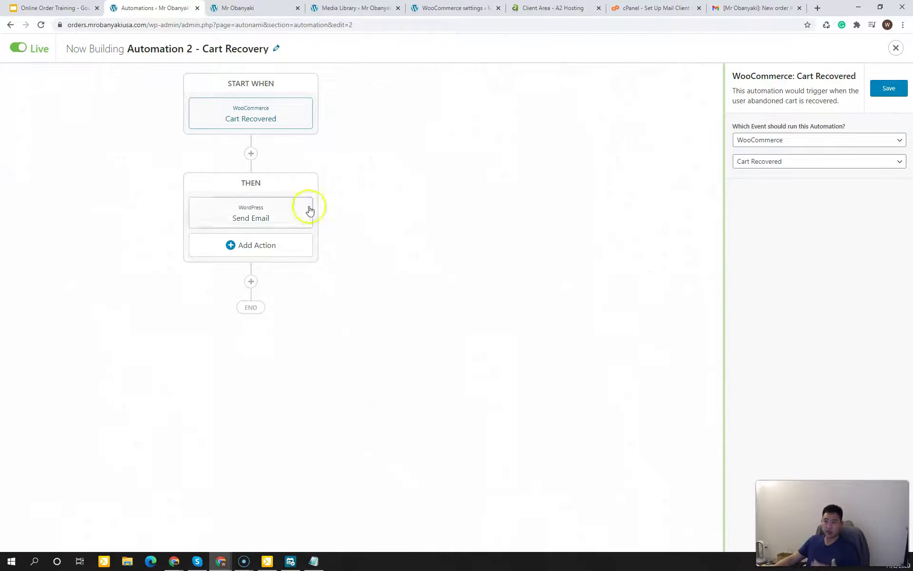
pyautogui.click(283, 124)
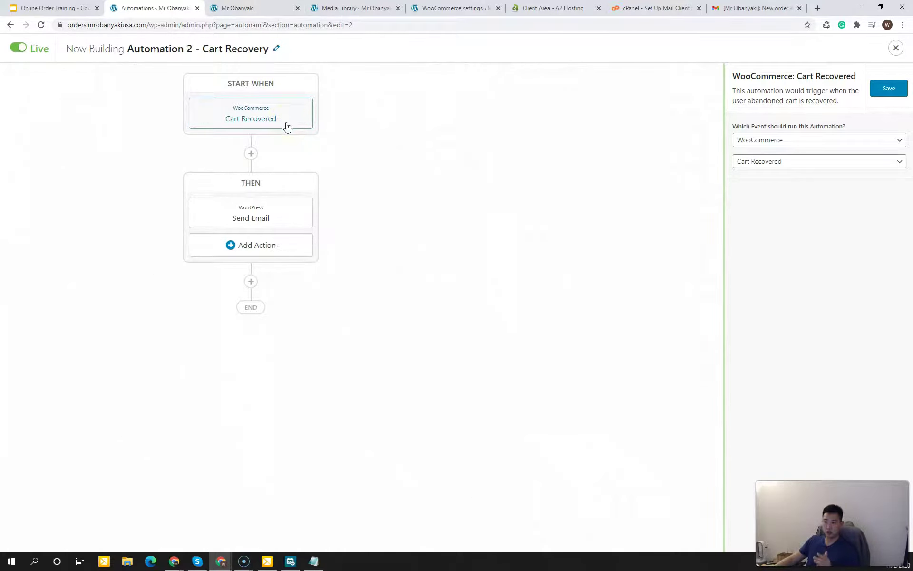
pyautogui.click(278, 216)
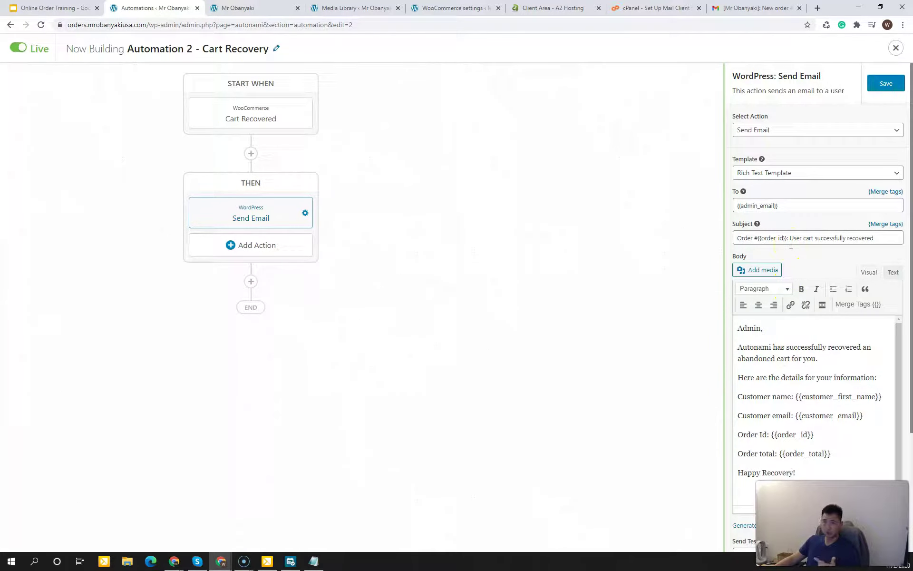
pyautogui.click(773, 350)
pyautogui.click(777, 388)
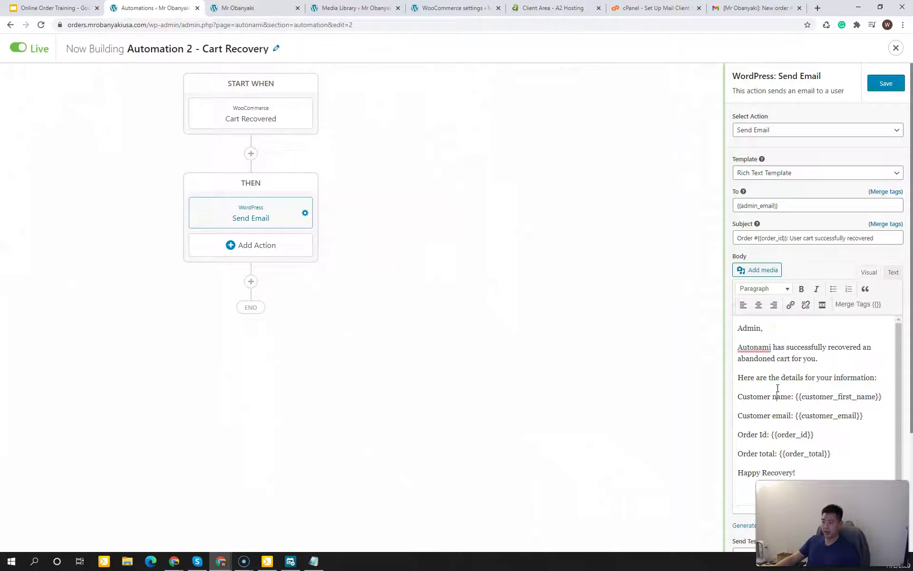
pyautogui.click(482, 221)
pyautogui.click(482, 221)
pyautogui.click(482, 221)
pyautogui.click(579, 190)
# Step: Close the workflow builder and return to the Automations list
pyautogui.click(896, 48)
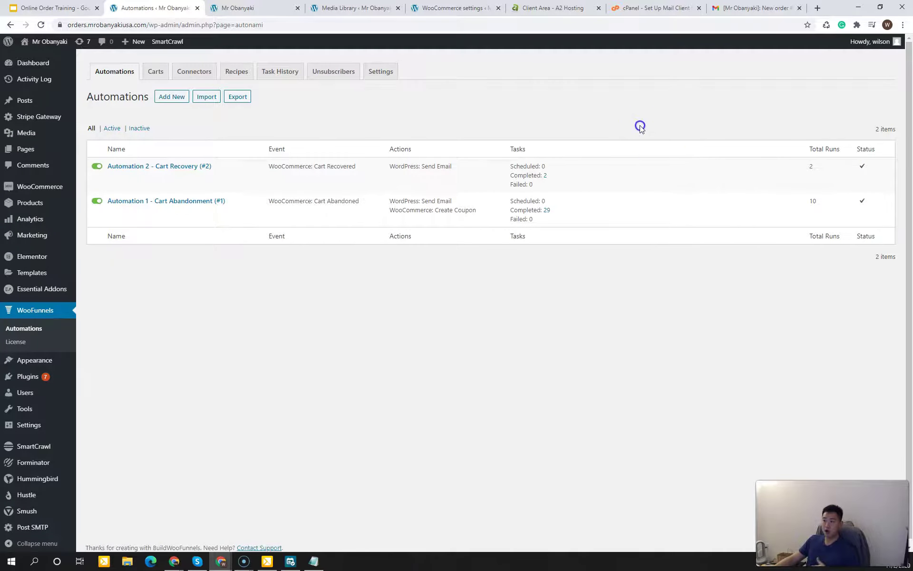
pyautogui.doubleClick(570, 129)
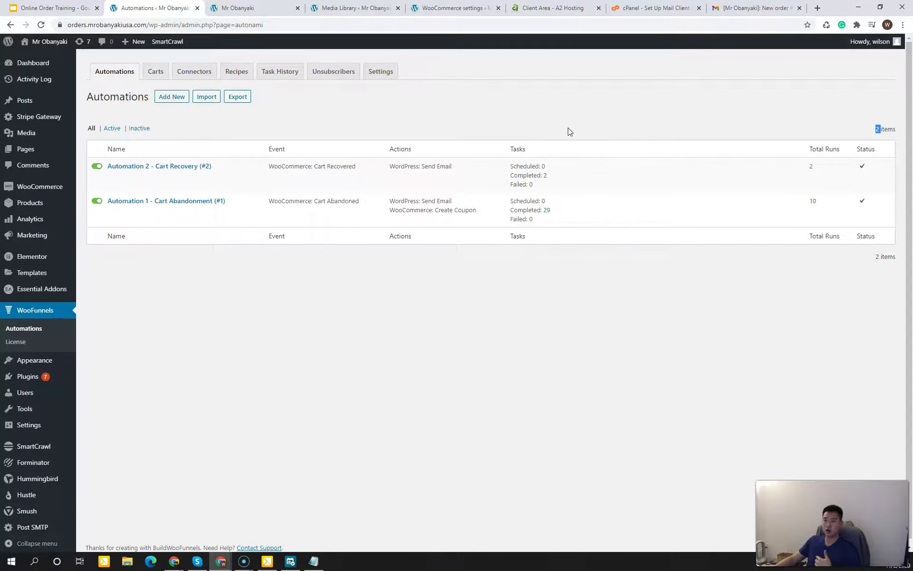
pyautogui.click(568, 129)
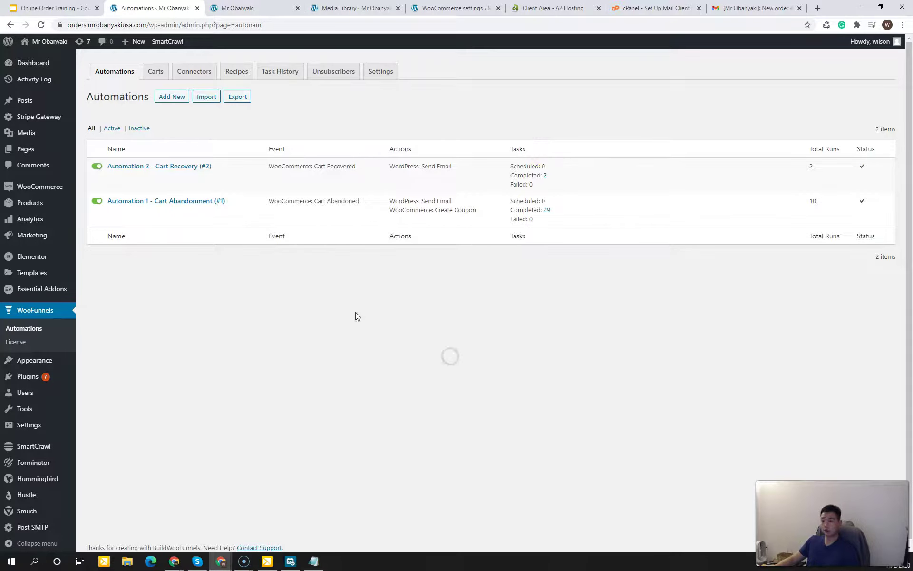
# Step: Open 'Automation 1 - Cart Abandonment' from the Automations list in the workflow builder
pyautogui.click(184, 200)
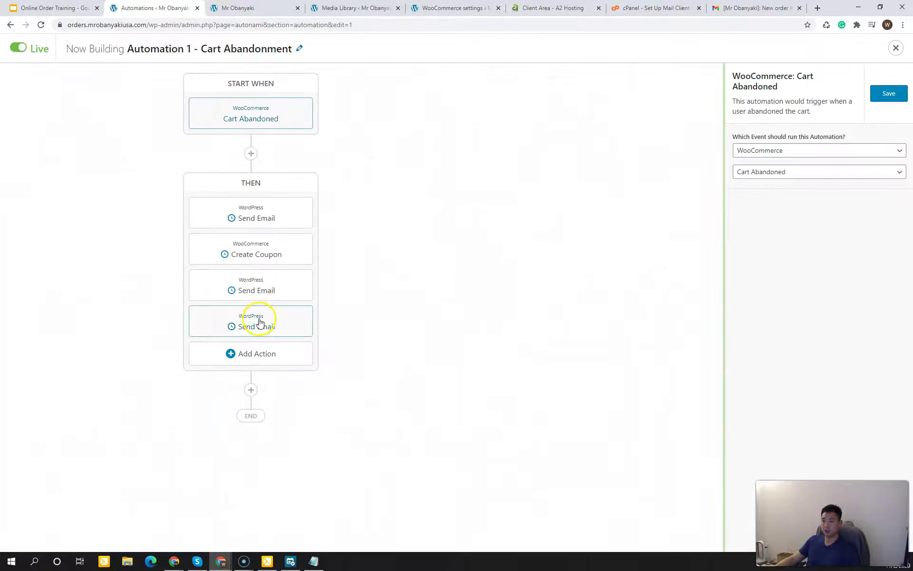
pyautogui.click(423, 275)
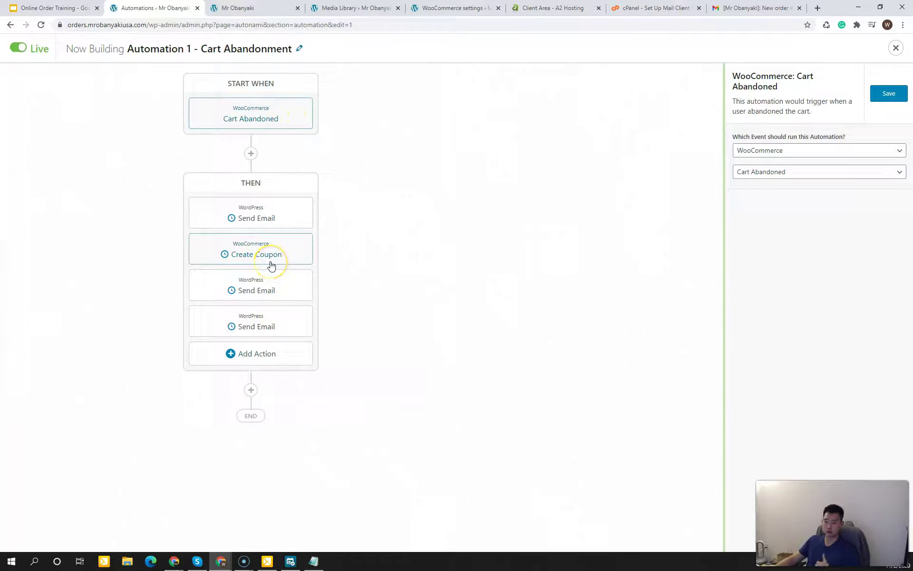
# Step: Open the first Send Email step and check its recipient merge tag and subject line
pyautogui.click(376, 229)
pyautogui.click(404, 183)
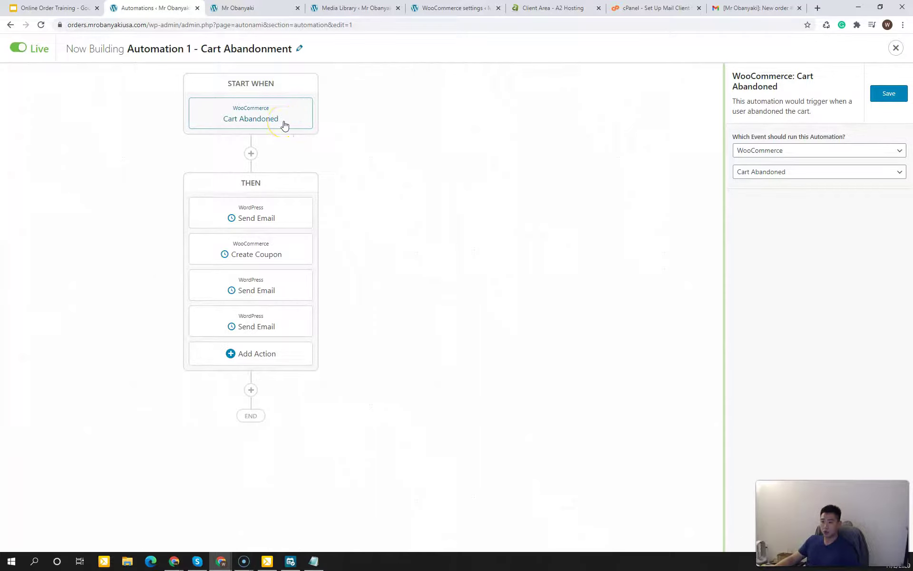
pyautogui.click(255, 217)
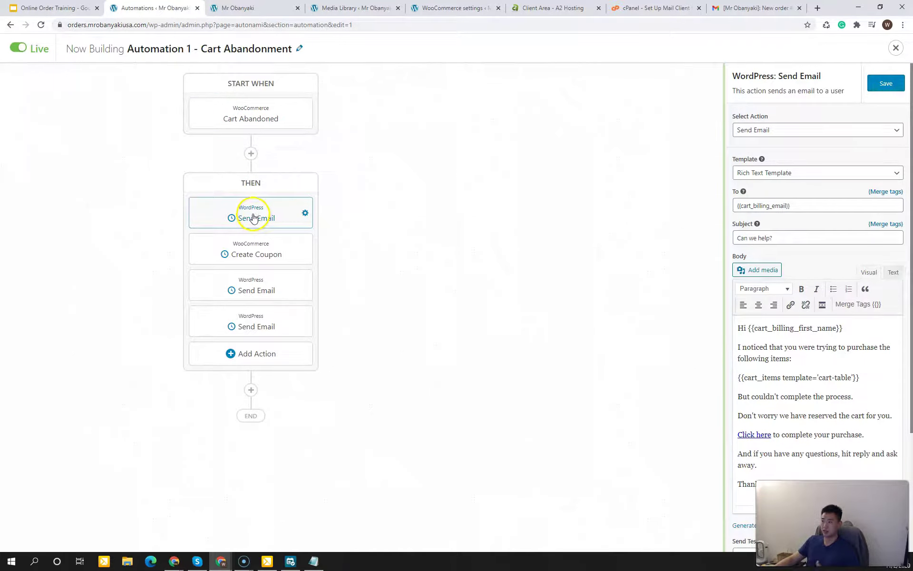
pyautogui.moveTo(795, 206); pyautogui.dragTo(744, 206)
pyautogui.click(744, 205)
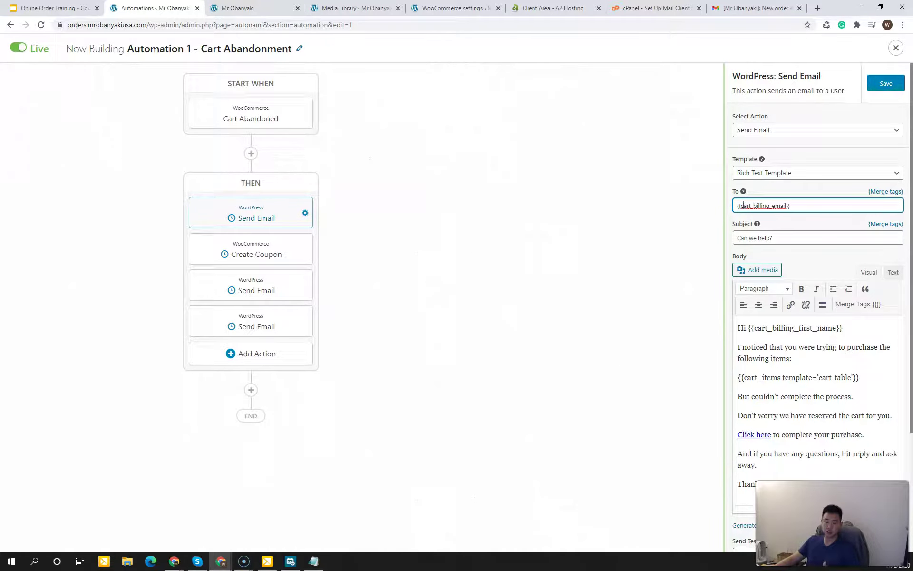
pyautogui.click(773, 240)
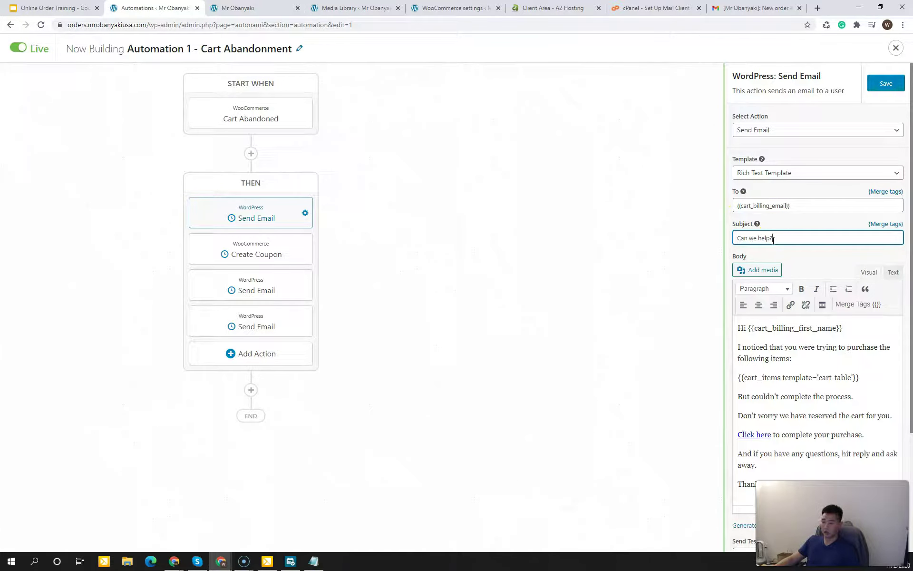
pyautogui.moveTo(775, 240); pyautogui.dragTo(739, 238)
# Step: Read through the first reminder email's body, including the cart items tag and reassurance sentence
pyautogui.click(743, 237)
pyautogui.click(764, 329)
pyautogui.moveTo(765, 329); pyautogui.dragTo(766, 371)
pyautogui.click(766, 372)
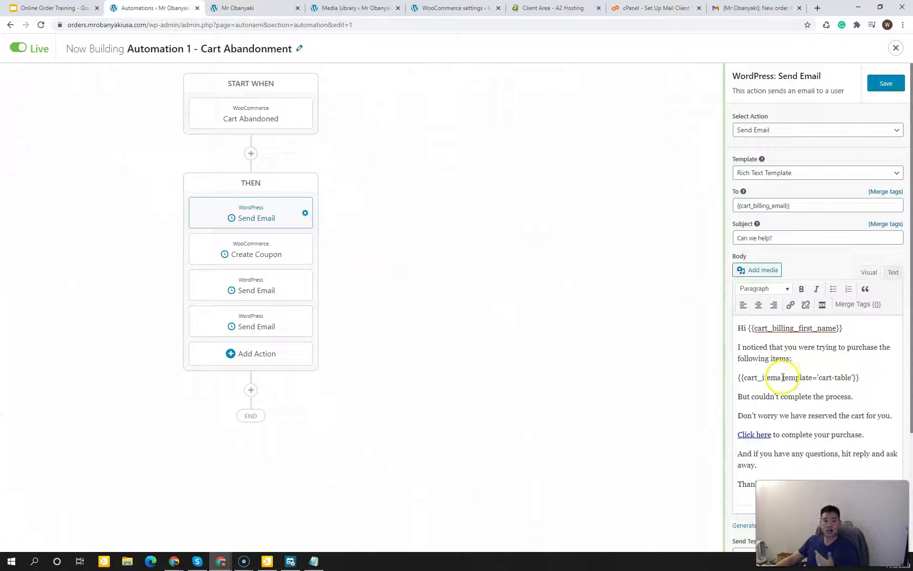
pyautogui.moveTo(764, 396); pyautogui.dragTo(794, 396)
pyautogui.click(794, 396)
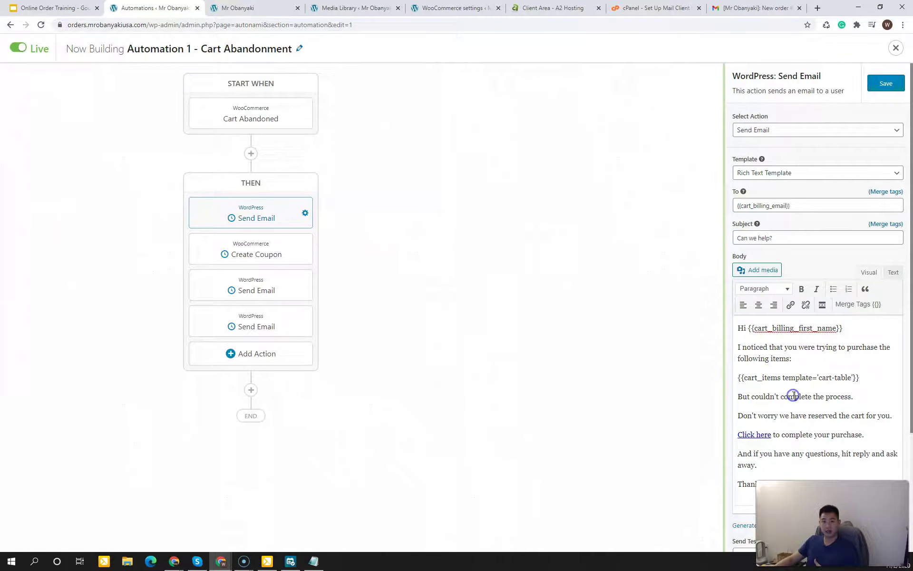
pyautogui.moveTo(787, 407); pyautogui.dragTo(780, 397)
pyautogui.click(791, 415)
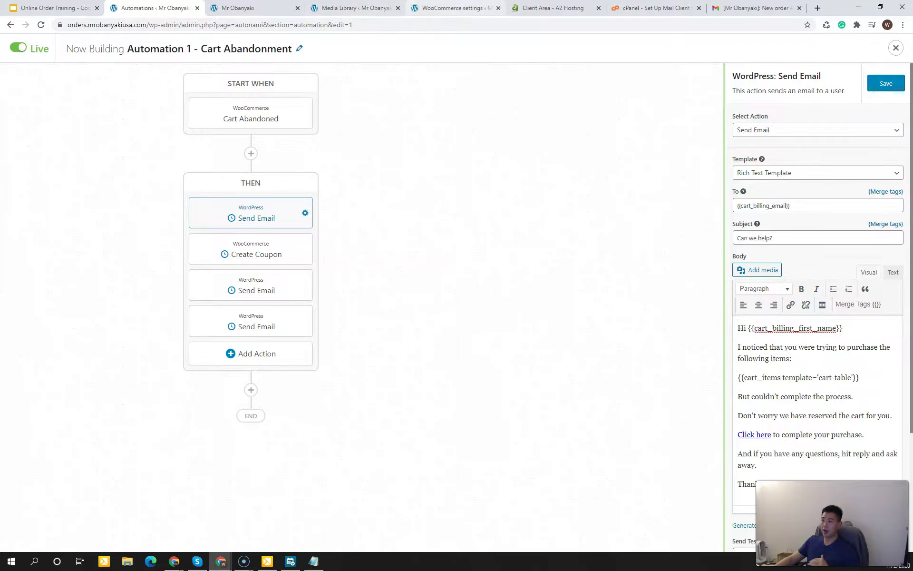
# Step: Glance at the email template preview, then bring up the Create Coupon step's settings
pyautogui.click(357, 7)
pyautogui.click(248, 8)
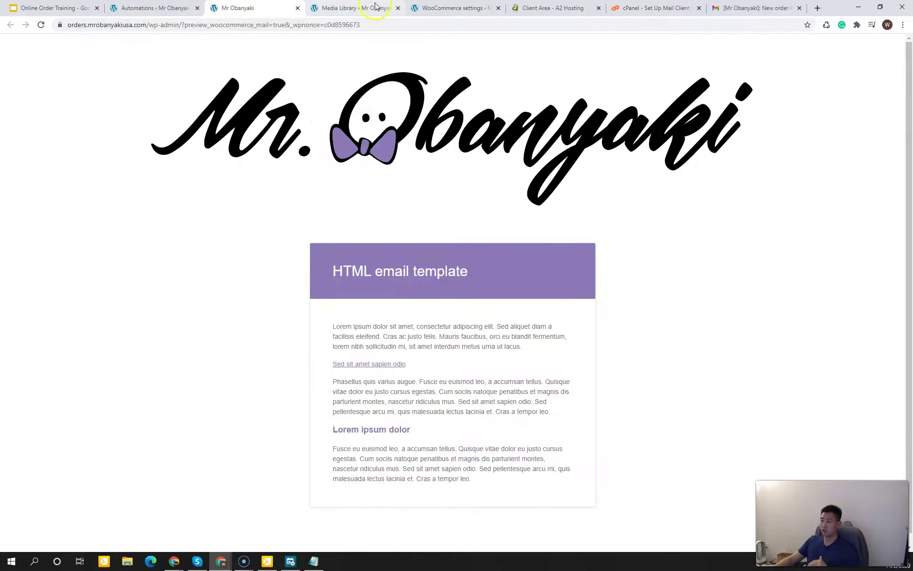
pyautogui.click(171, 8)
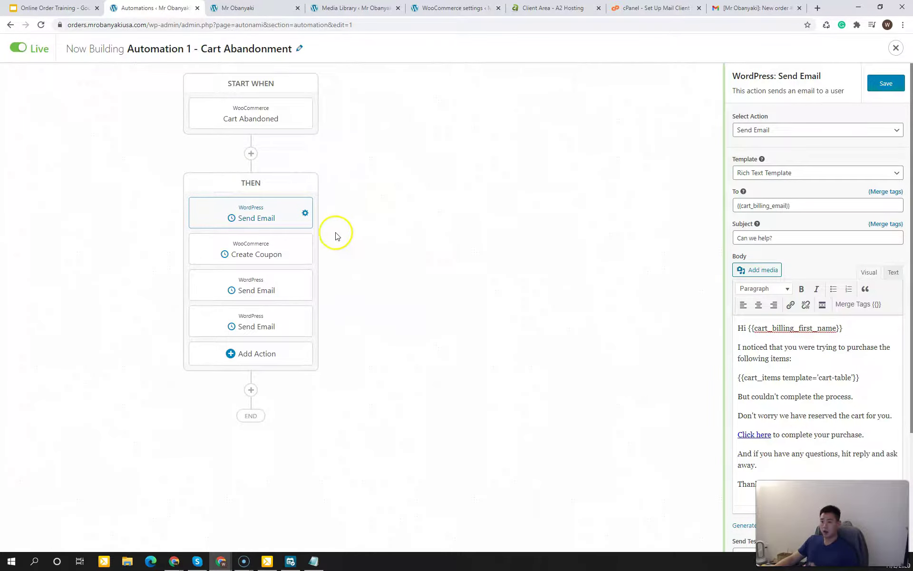
pyautogui.click(285, 253)
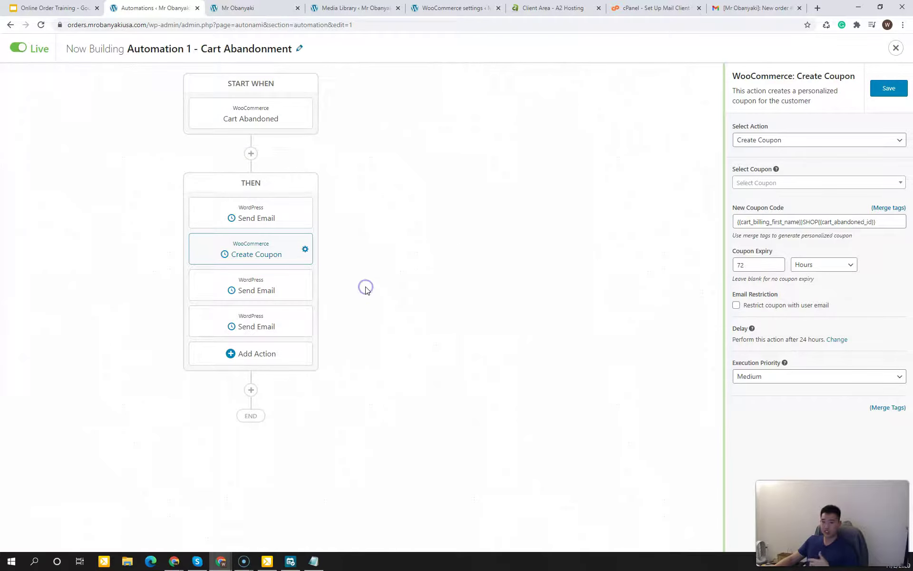
# Step: Delete the Create Coupon step from the Cart Abandonment automation
pyautogui.click(306, 250)
pyautogui.click(325, 267)
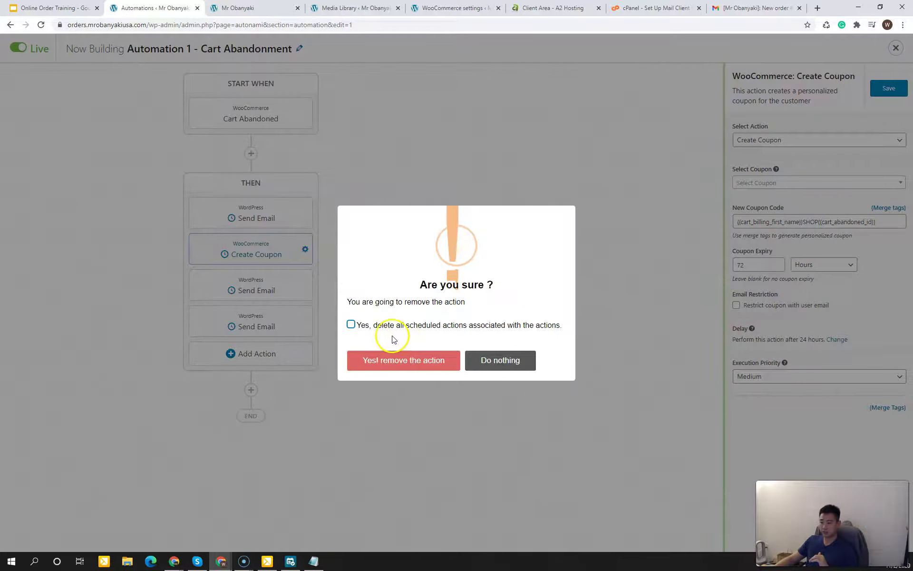
pyautogui.click(400, 366)
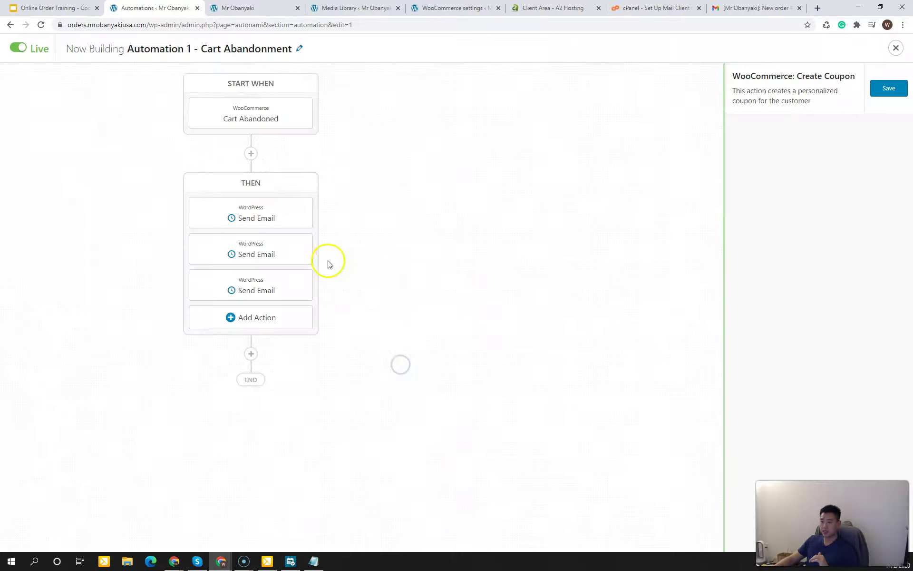
# Step: Delete the two extra Send Email steps, leaving only the first one
pyautogui.click(279, 254)
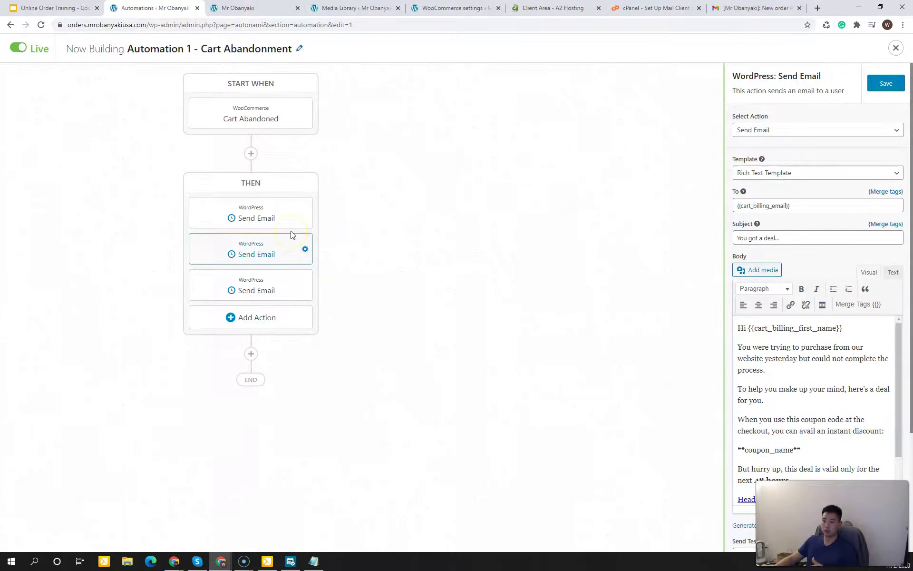
pyautogui.click(284, 249)
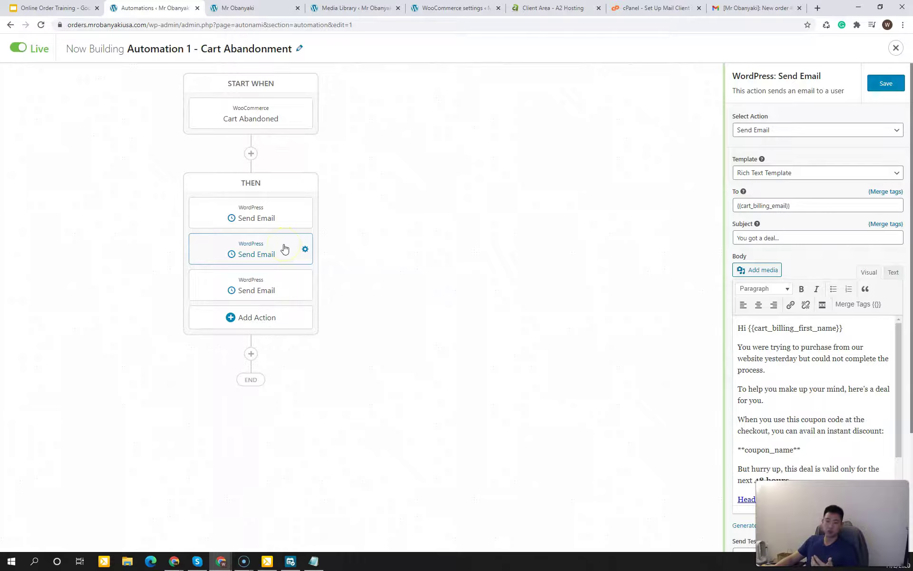
pyautogui.click(304, 249)
pyautogui.click(328, 274)
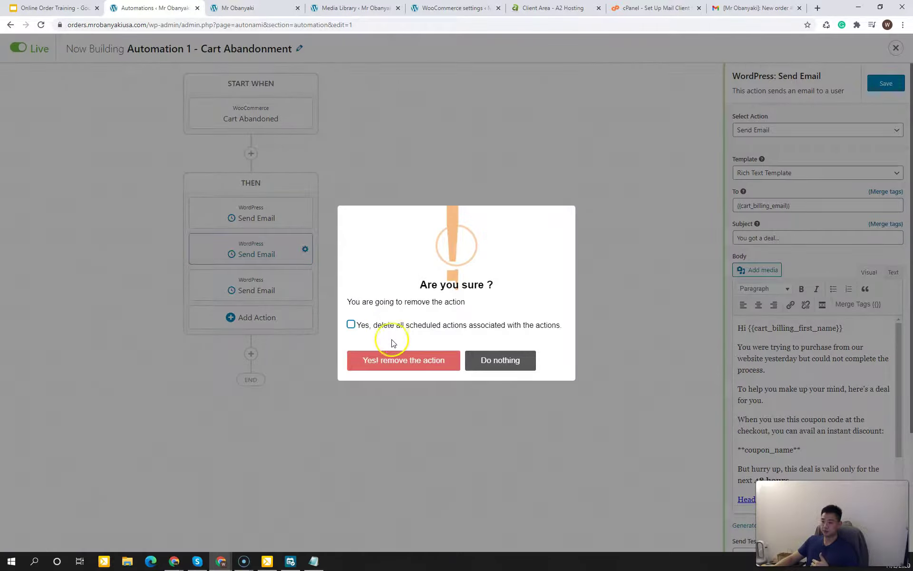
pyautogui.click(391, 358)
pyautogui.click(300, 250)
pyautogui.click(301, 250)
pyautogui.click(341, 270)
pyautogui.click(435, 360)
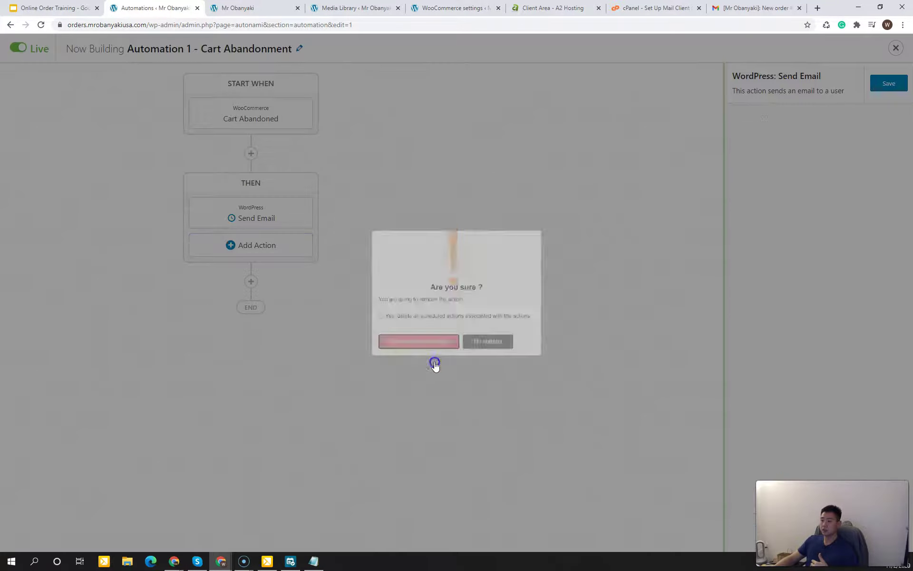
# Step: Save the trimmed automation and close the builder
pyautogui.click(277, 207)
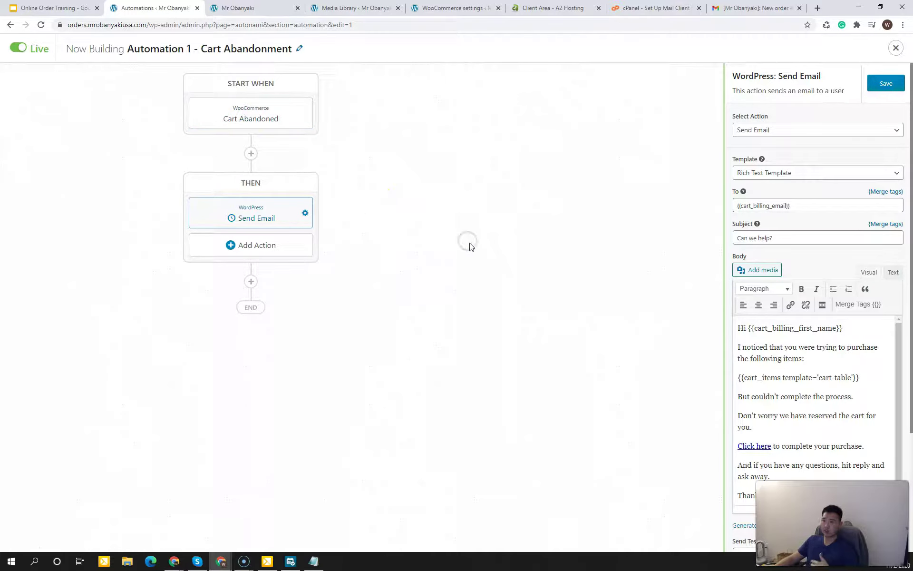
pyautogui.click(892, 83)
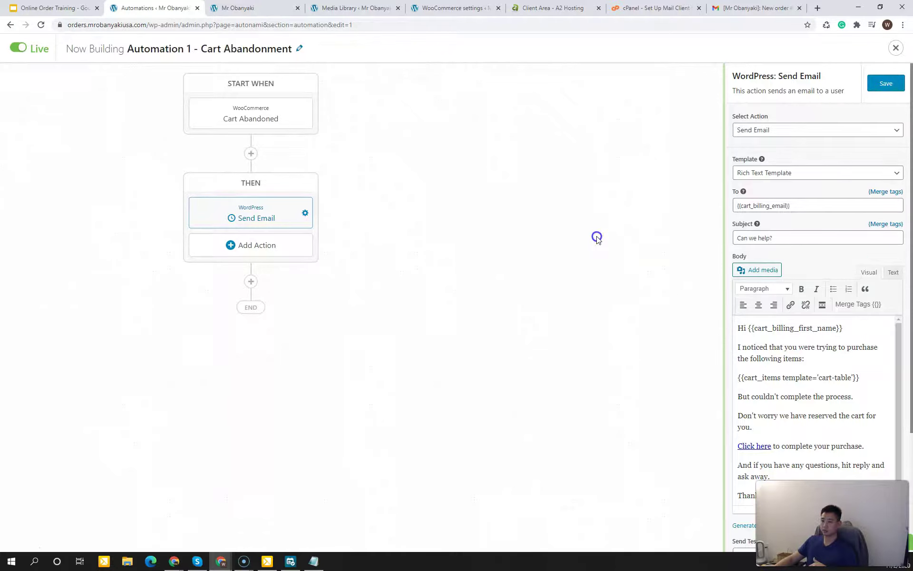
pyautogui.click(895, 48)
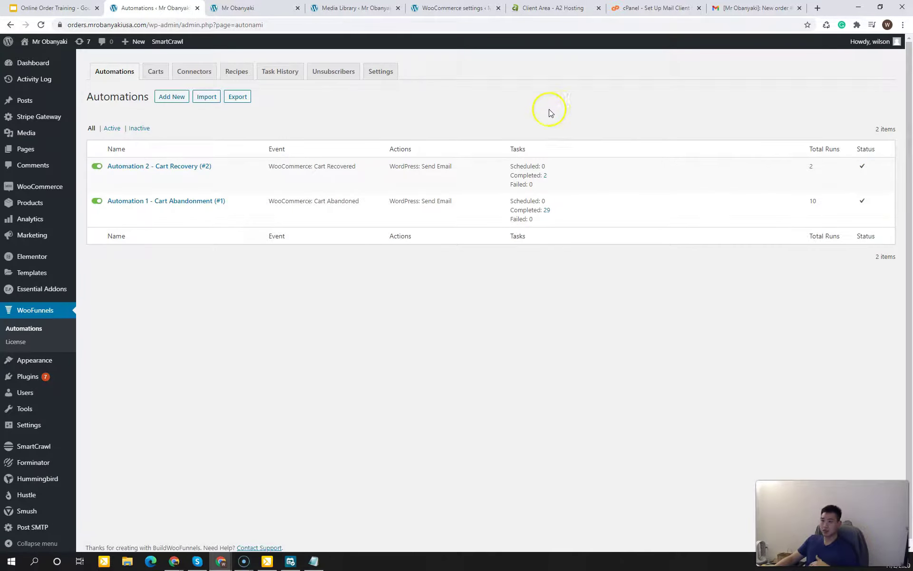
# Step: Show Autonami's cart settings: tracking enabled, 15-minute wait period, carts lost after 15 days
pyautogui.click(387, 77)
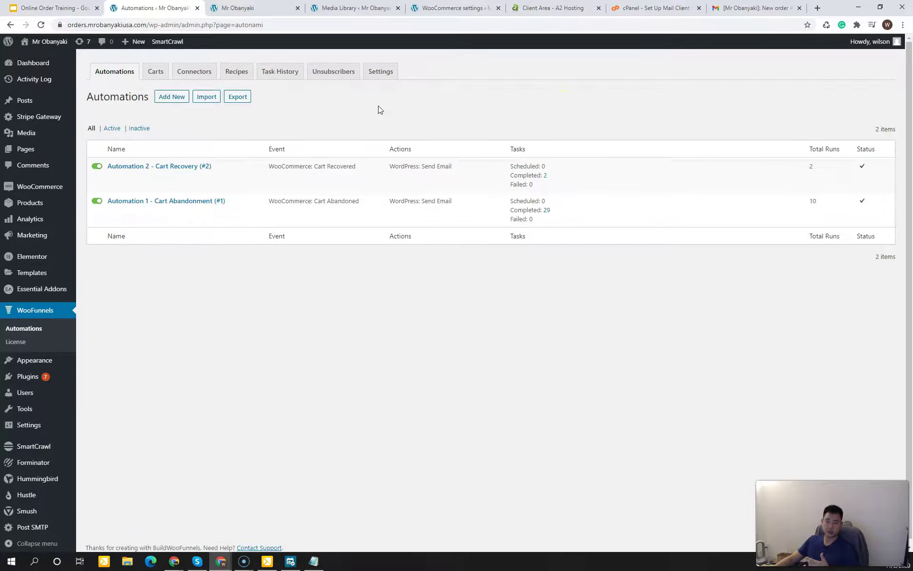
pyautogui.click(396, 77)
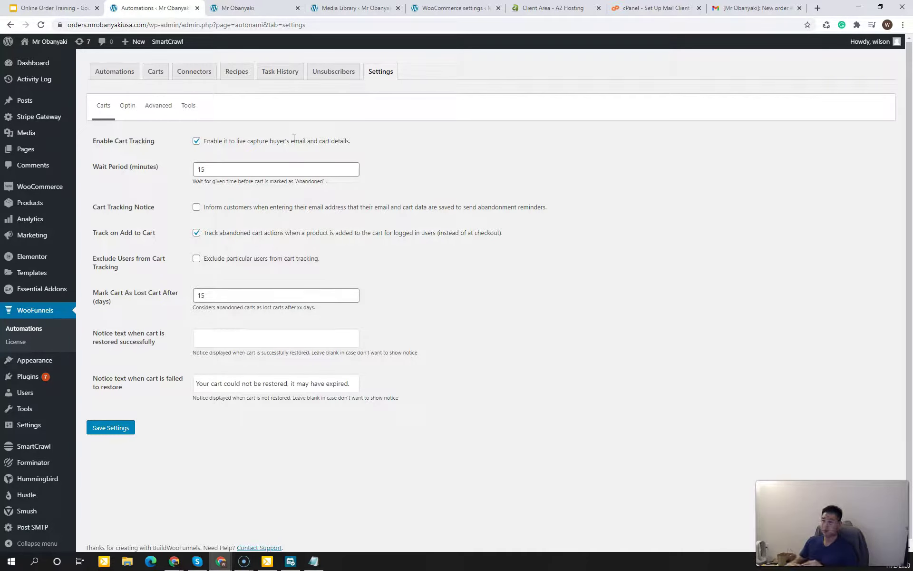
# Step: Select and deselect the Wait Period value in the cart tracking settings
pyautogui.doubleClick(220, 169)
pyautogui.click(411, 173)
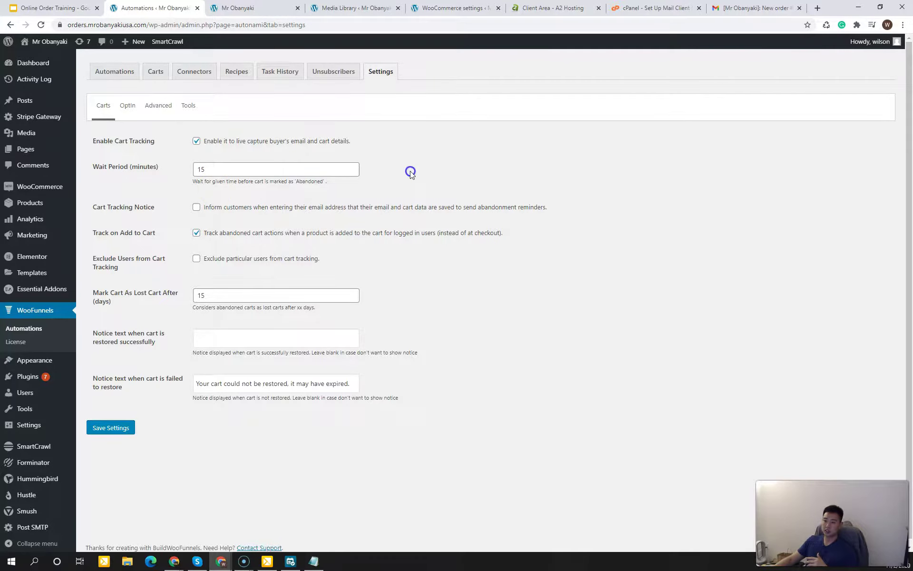
pyautogui.doubleClick(309, 170)
pyautogui.click(400, 177)
pyautogui.doubleClick(340, 171)
pyautogui.click(393, 174)
pyautogui.click(399, 169)
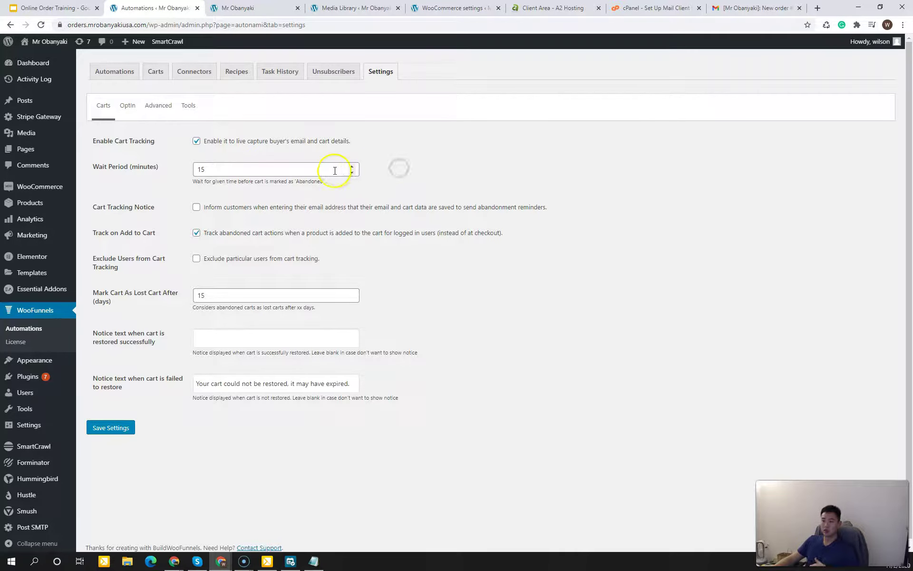
pyautogui.click(392, 170)
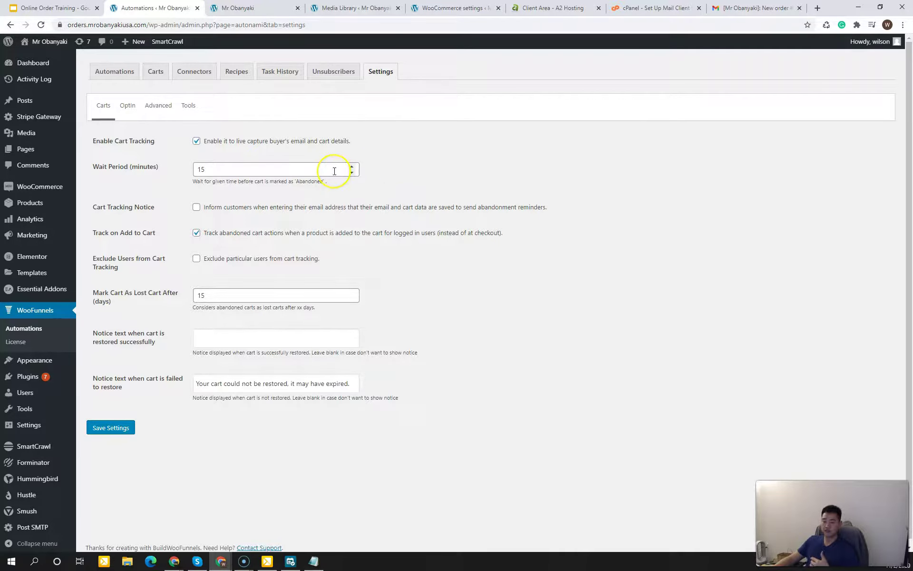
pyautogui.click(407, 173)
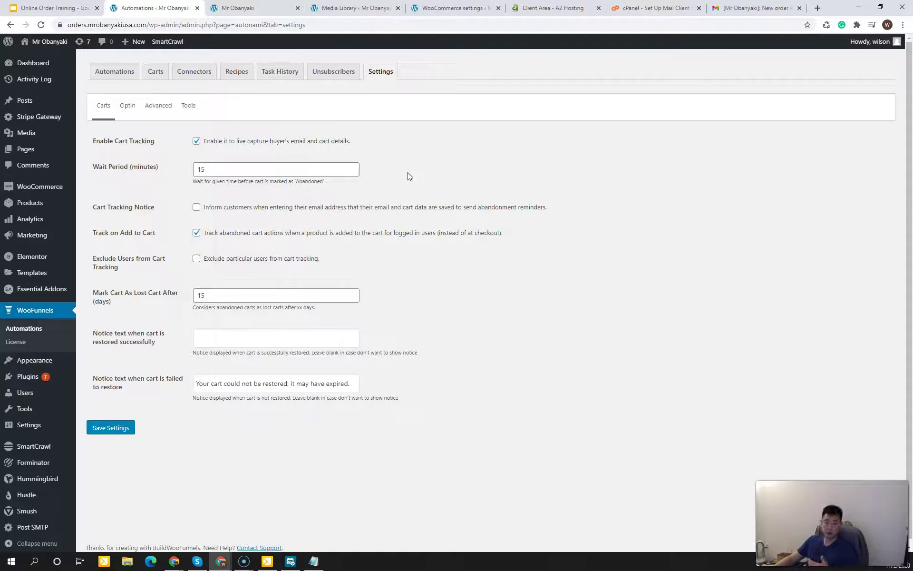
# Step: Try Wait Period values of 5 and then 60 minutes
pyautogui.click(351, 172)
pyautogui.click(333, 169)
pyautogui.press('BackSpace')
pyautogui.press('BackSpace')
pyautogui.write('5')
pyautogui.click(452, 191)
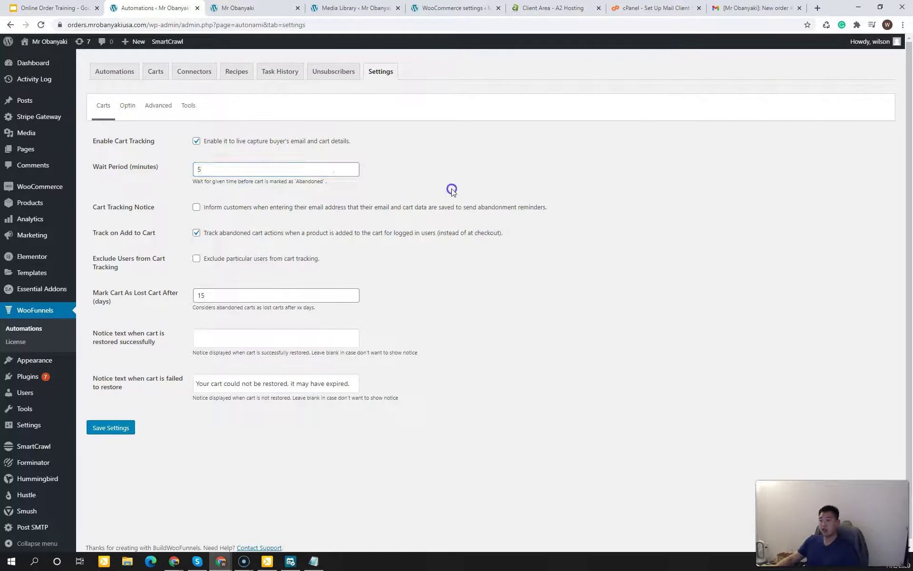
pyautogui.doubleClick(334, 170)
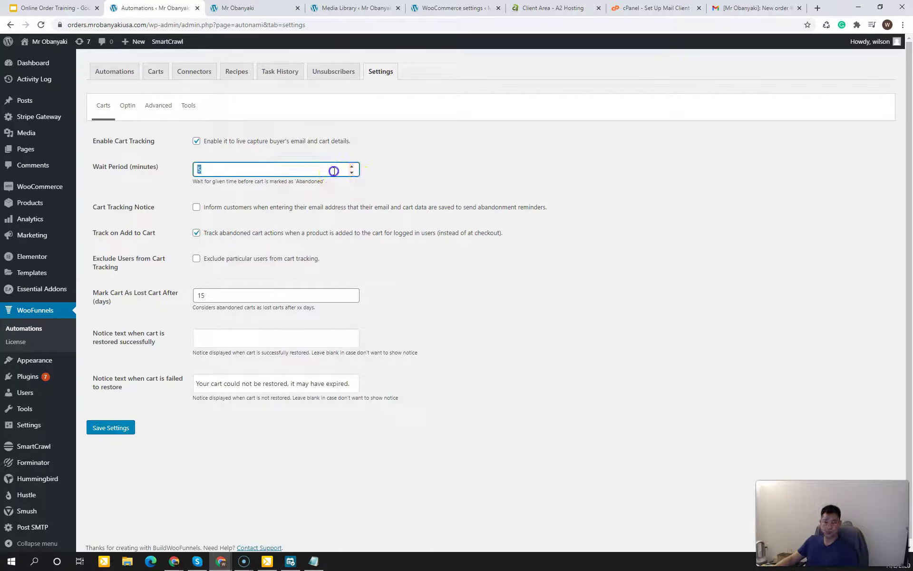
pyautogui.press('BackSpace')
pyautogui.write('60')
pyautogui.click(366, 180)
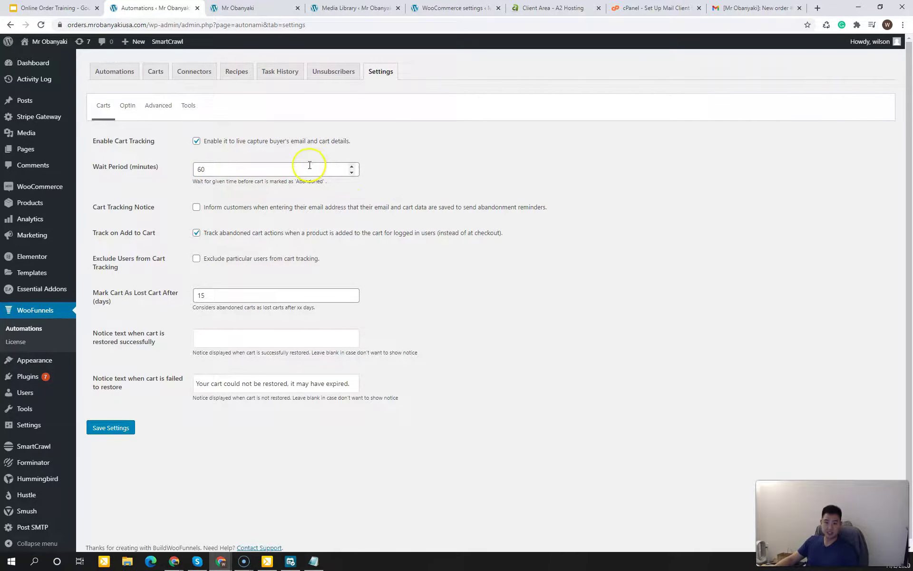
# Step: Restore the 15-minute Wait Period, save the cart settings, and return to Automations
pyautogui.doubleClick(200, 170)
pyautogui.write('15')
pyautogui.click(444, 196)
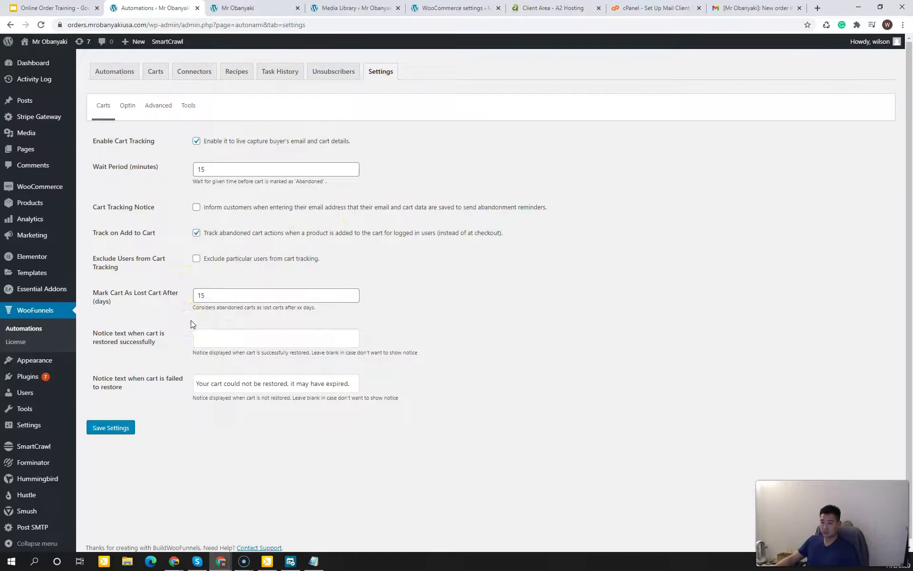
pyautogui.click(102, 432)
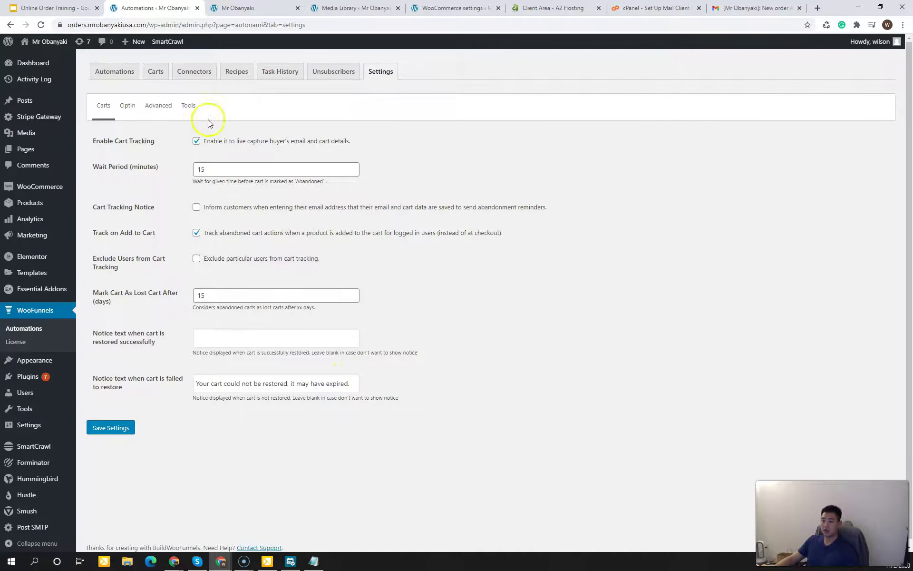
pyautogui.click(127, 70)
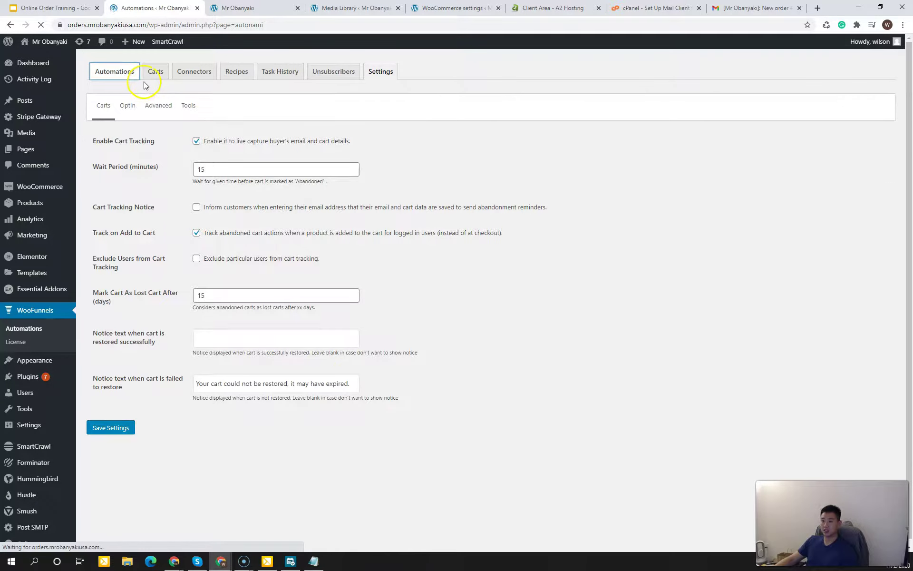
# Step: Check the Recoverable Carts list under Carts, which shows no carts yet
pyautogui.click(152, 73)
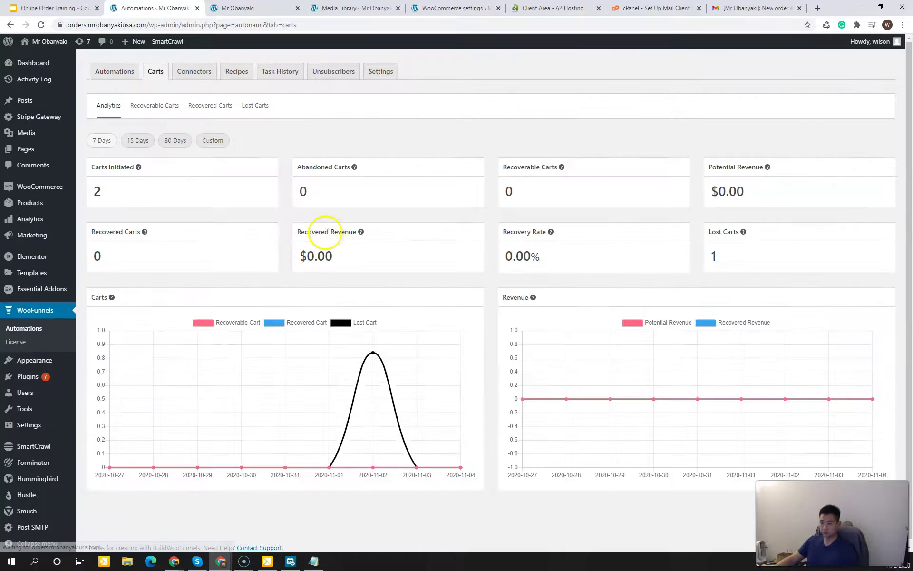
pyautogui.click(161, 106)
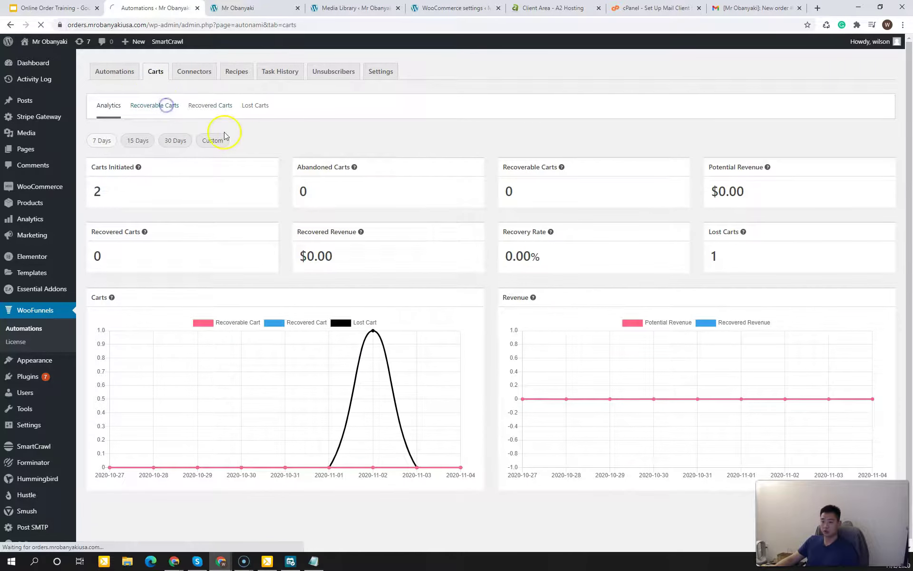
pyautogui.click(234, 129)
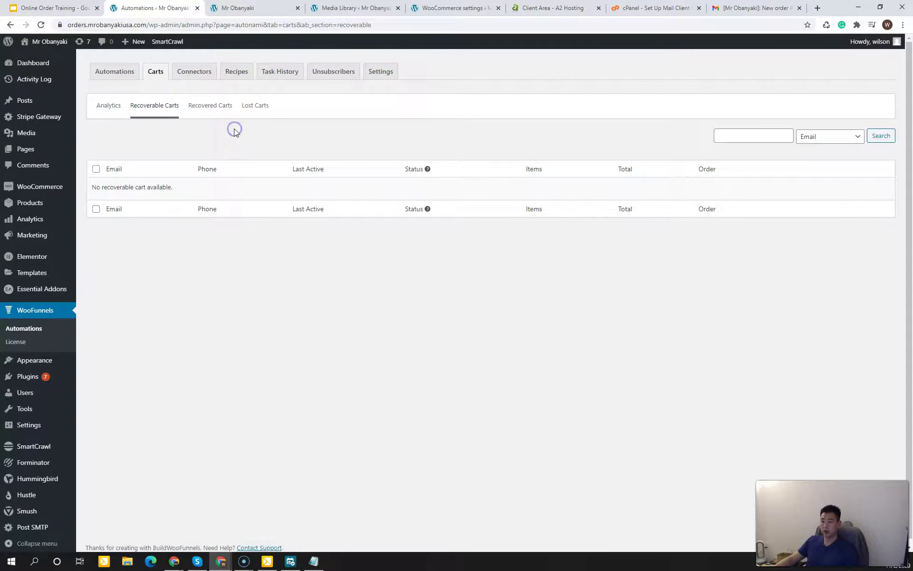
pyautogui.click(228, 135)
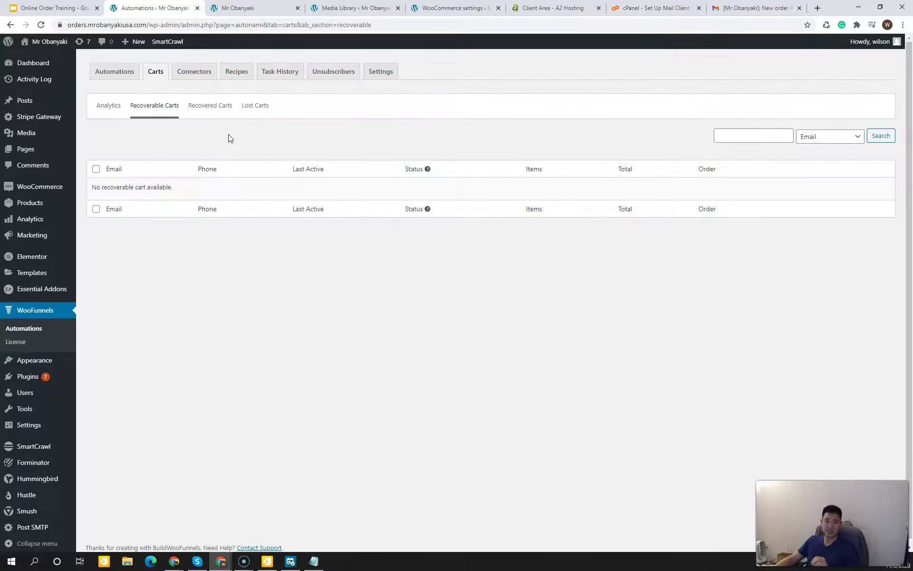
pyautogui.click(228, 135)
# Step: Switch to the WooCommerce email settings and open the Mr Obanyaki storefront in a new tab
pyautogui.click(240, 8)
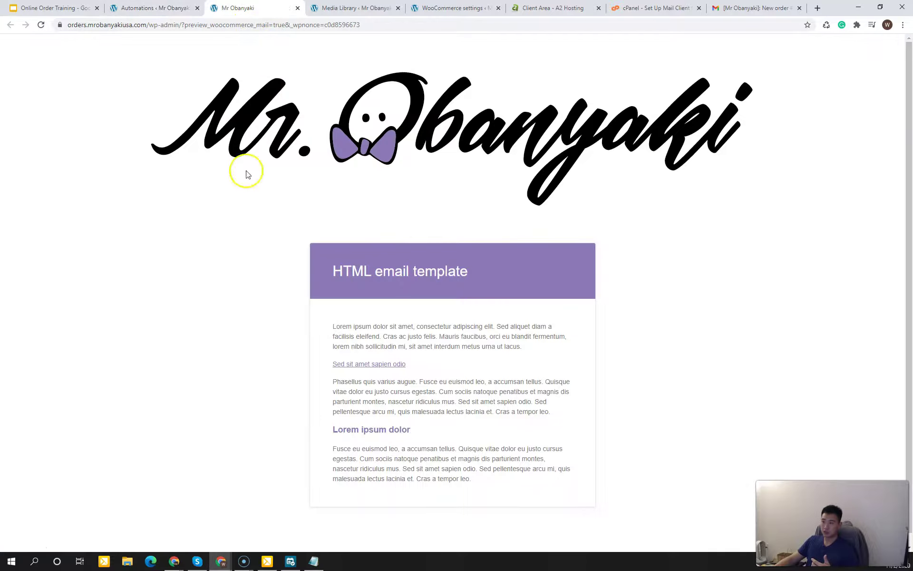
pyautogui.click(343, 8)
pyautogui.click(428, 7)
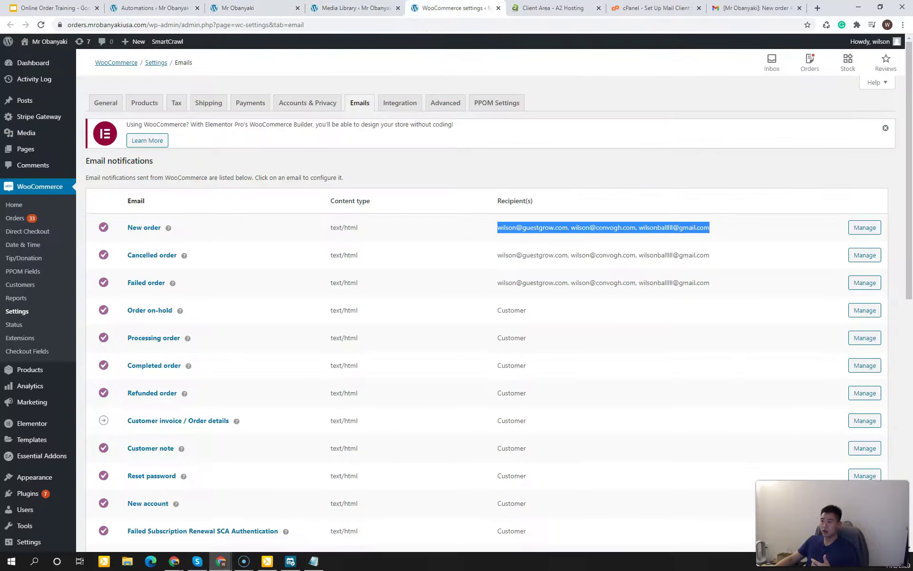
pyautogui.moveTo(55, 55)
pyautogui.click(98, 59)
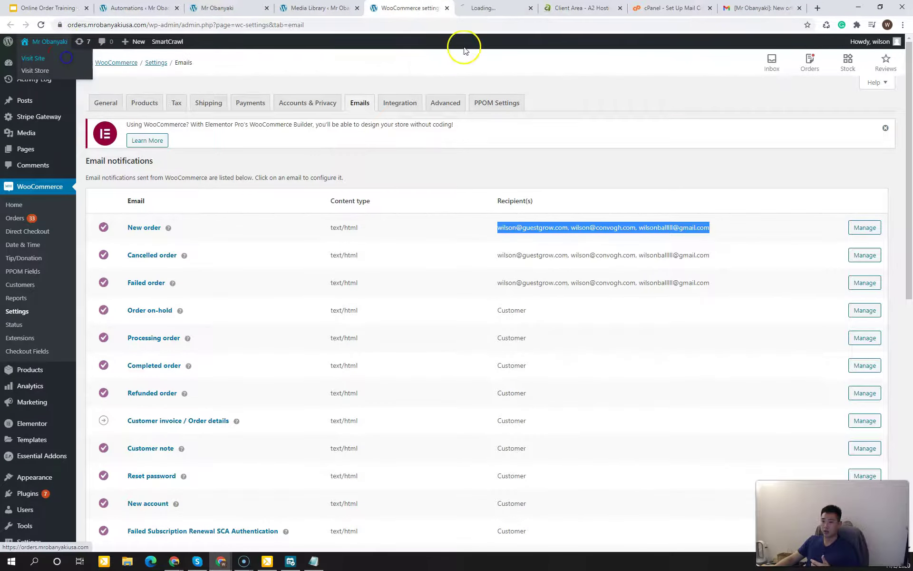
pyautogui.click(483, 7)
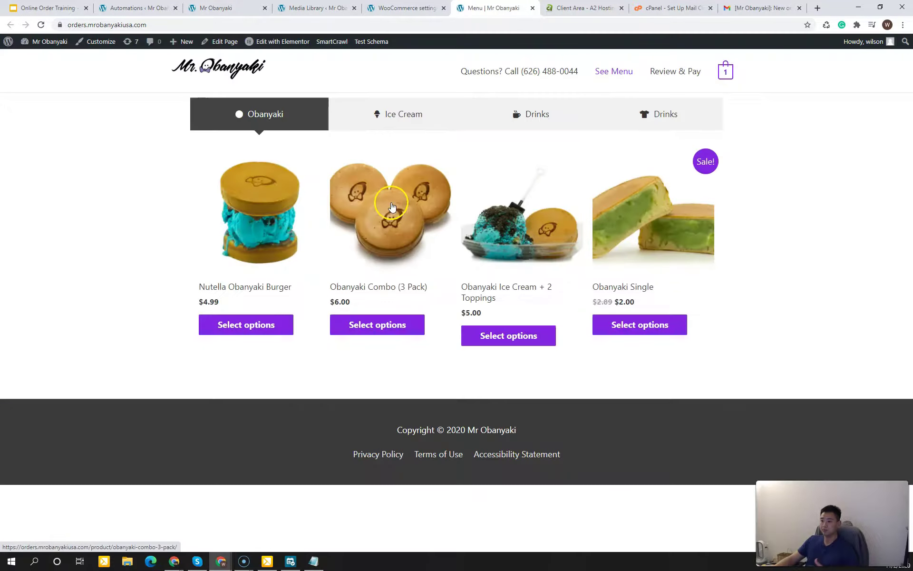
# Step: Order the Nutella Obanyaki Burger, fill in the checkout billing fields, then close checkout unpaid
pyautogui.click(248, 322)
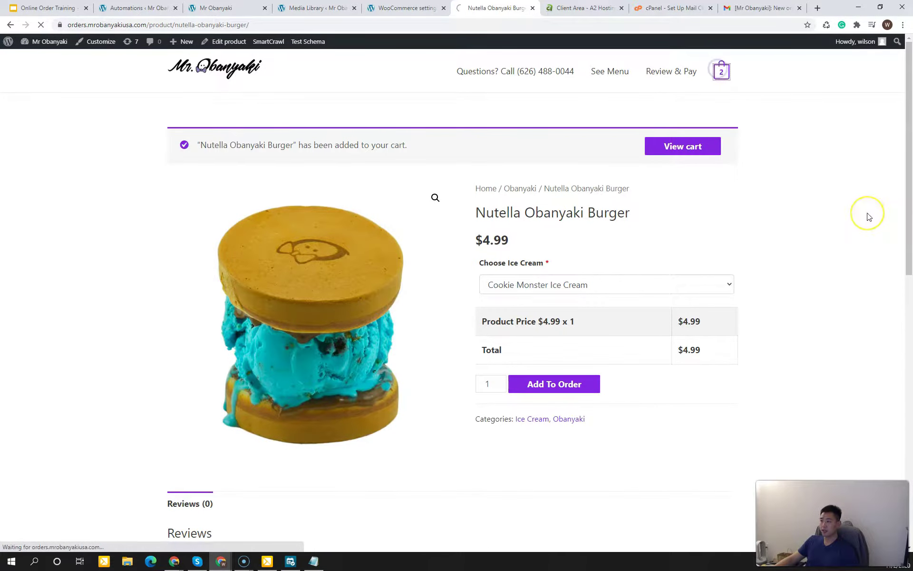
pyautogui.click(223, 340)
pyautogui.click(379, 345)
pyautogui.click(297, 382)
pyautogui.click(279, 444)
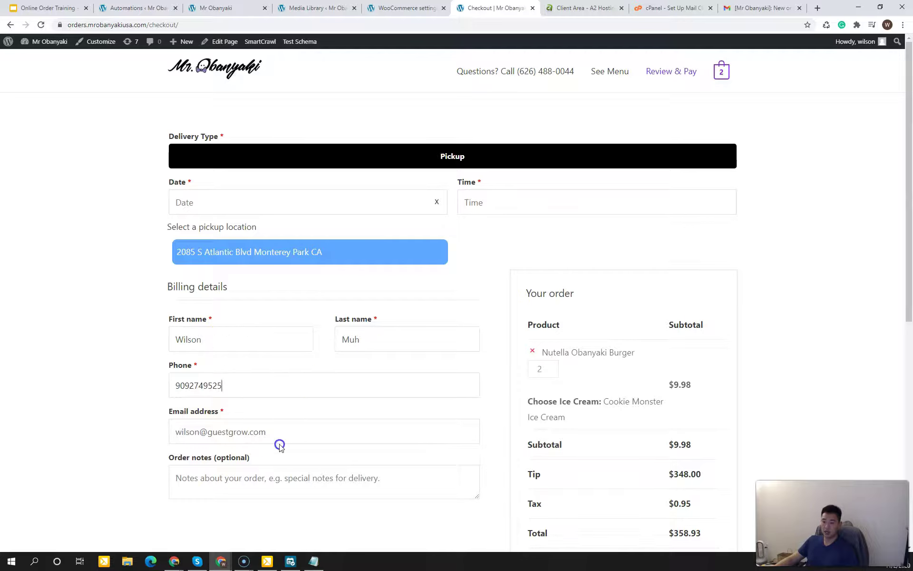
pyautogui.scroll(-7, 63, 371)
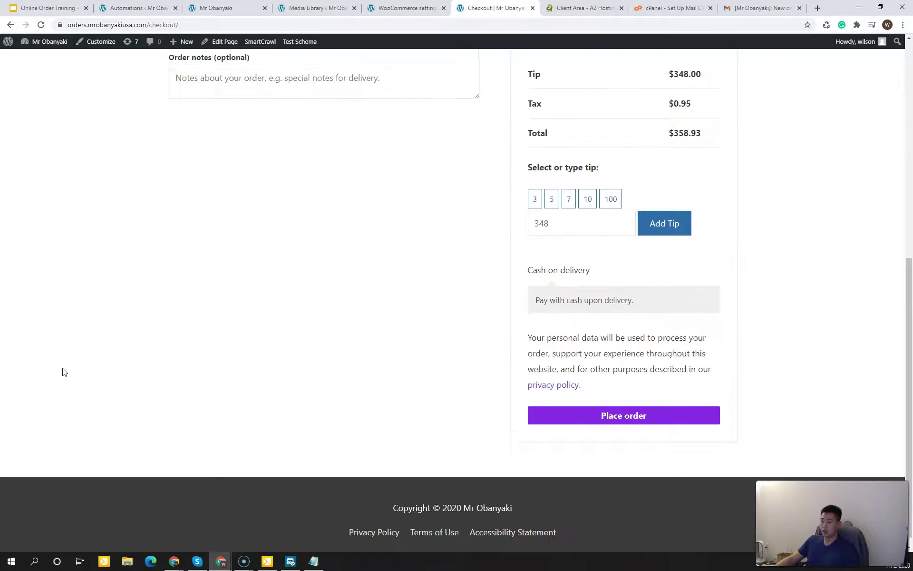
pyautogui.moveTo(908, 328); pyautogui.dragTo(611, 41)
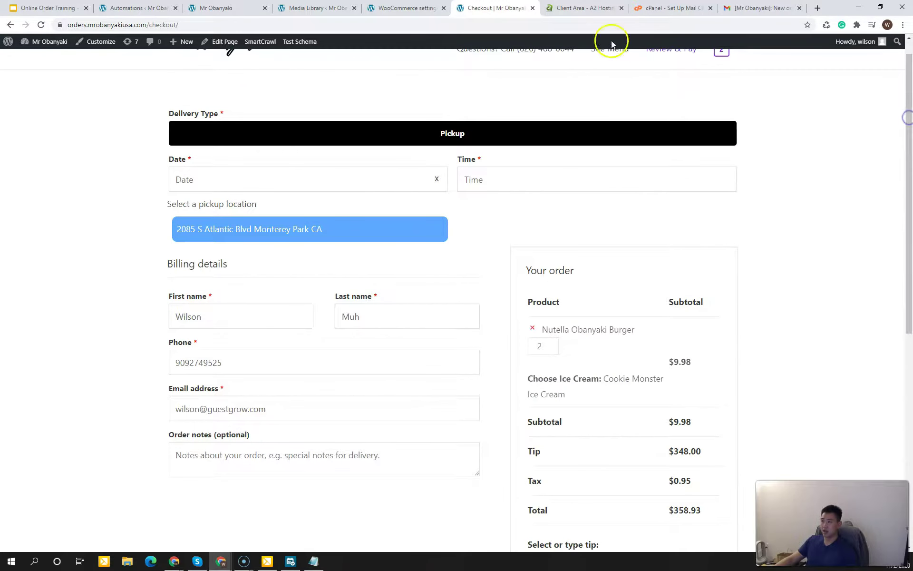
pyautogui.click(533, 7)
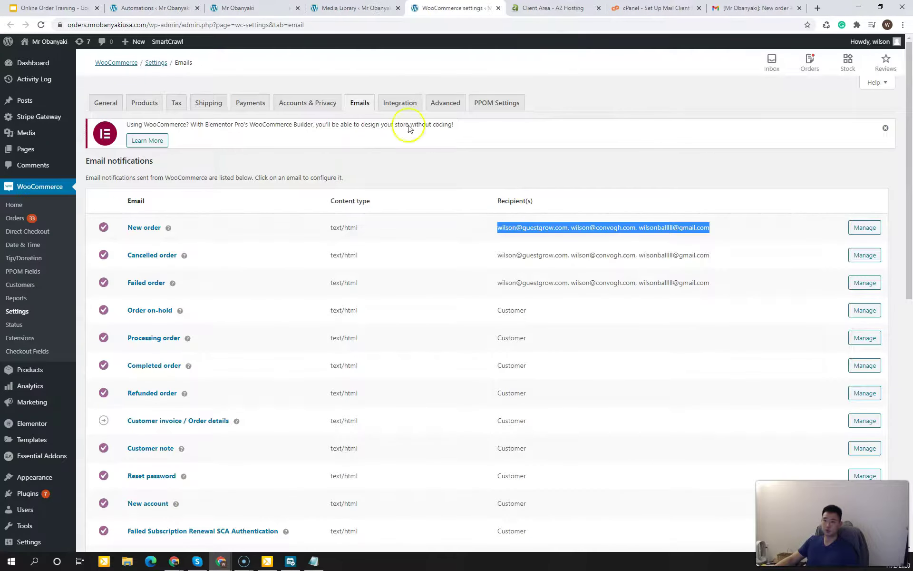
# Step: Refresh Recoverable Carts, check Task History (0 scheduled, 31 completed), then return to the slides
pyautogui.click(141, 8)
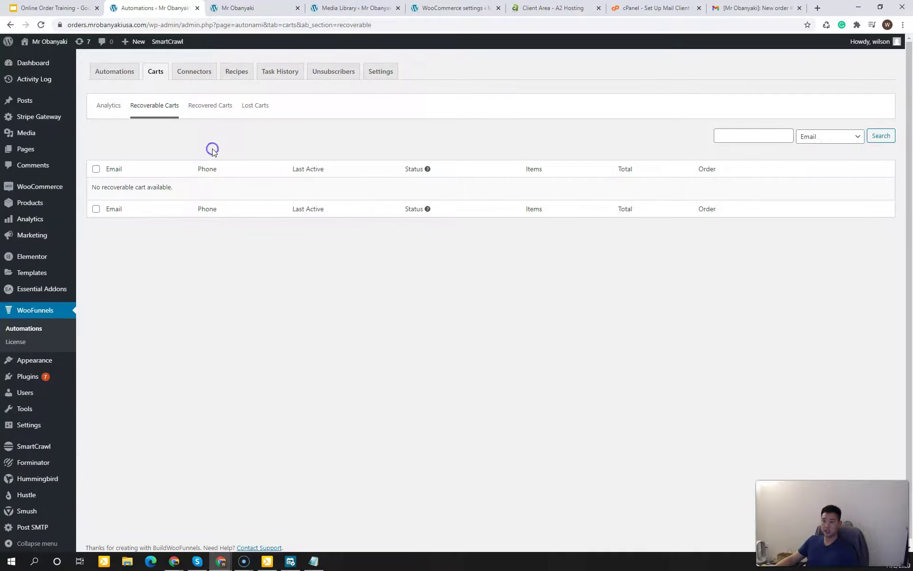
pyautogui.click(41, 25)
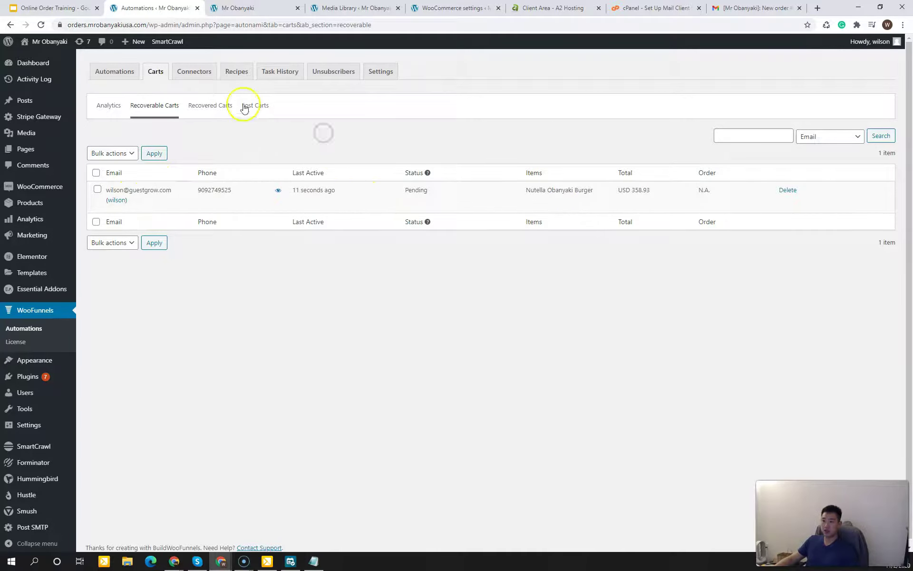
pyautogui.click(283, 71)
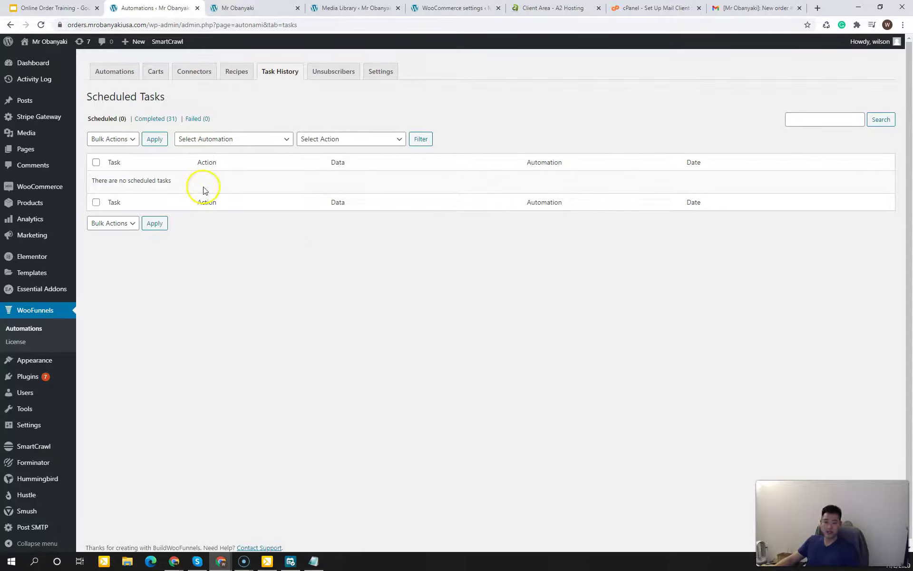
pyautogui.click(244, 268)
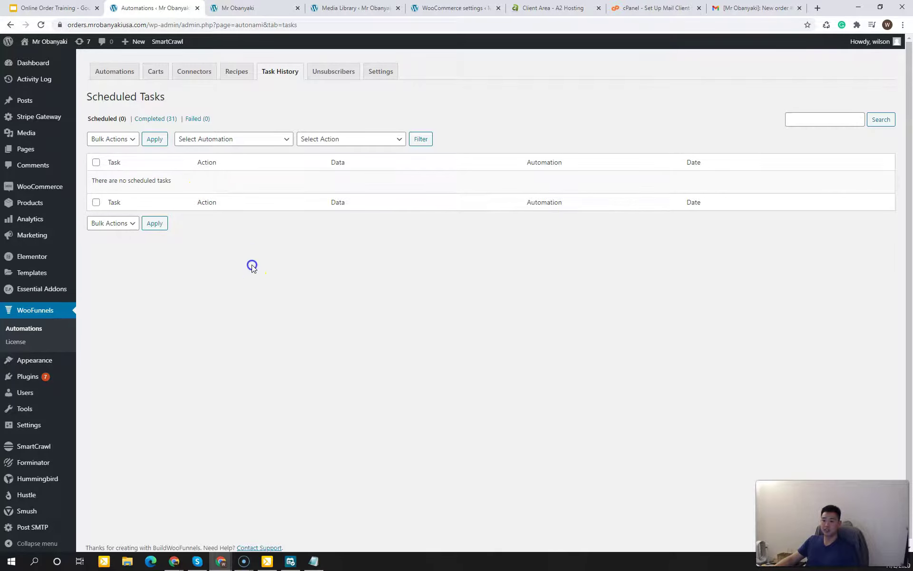
pyautogui.click(252, 287)
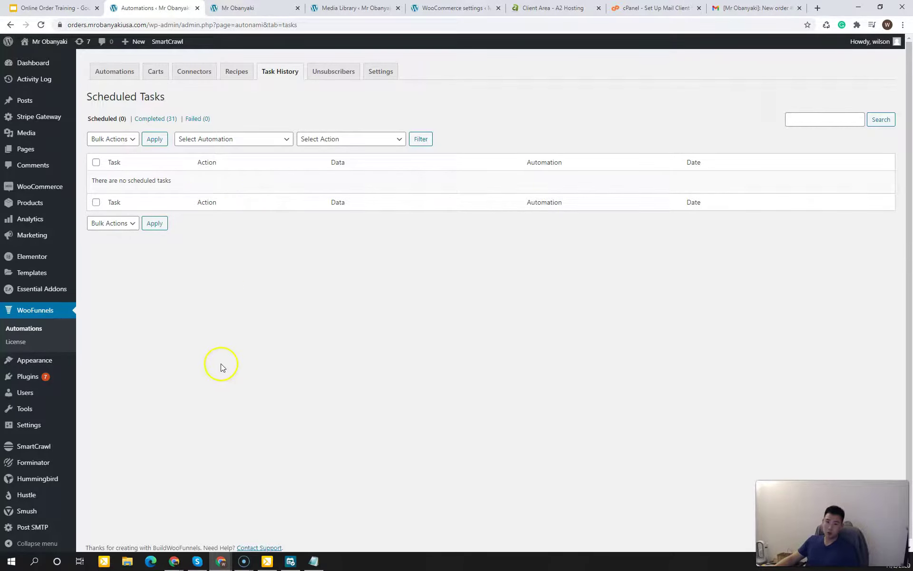
pyautogui.click(52, 9)
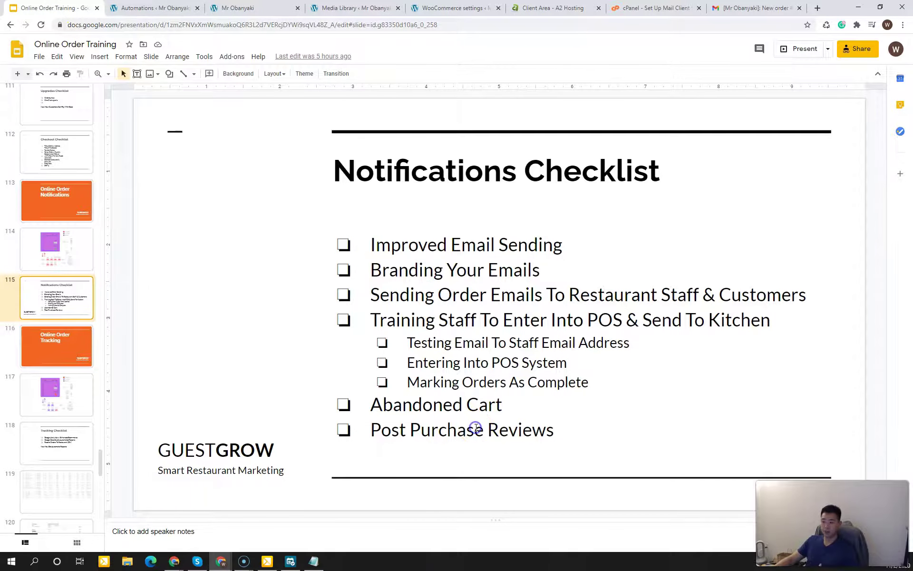
# Step: Highlight Post Purchase Reviews on the Notifications Checklist, then switch to the store's email template preview
pyautogui.click(458, 430)
pyautogui.click(554, 431)
pyautogui.click(162, 295)
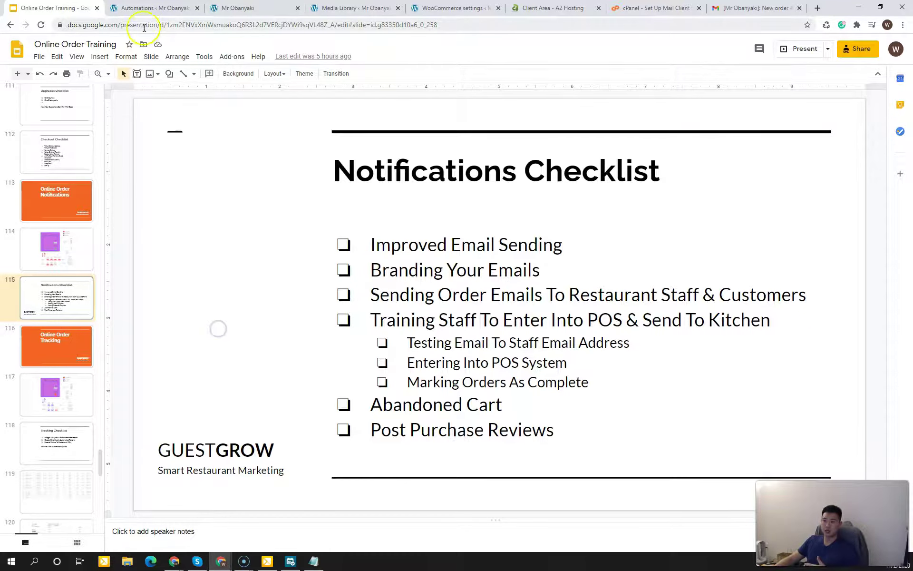
pyautogui.click(253, 8)
pyautogui.click(354, 8)
# Step: Open the Mr Obanyaki storefront in a new tab from the WordPress admin
pyautogui.click(253, 8)
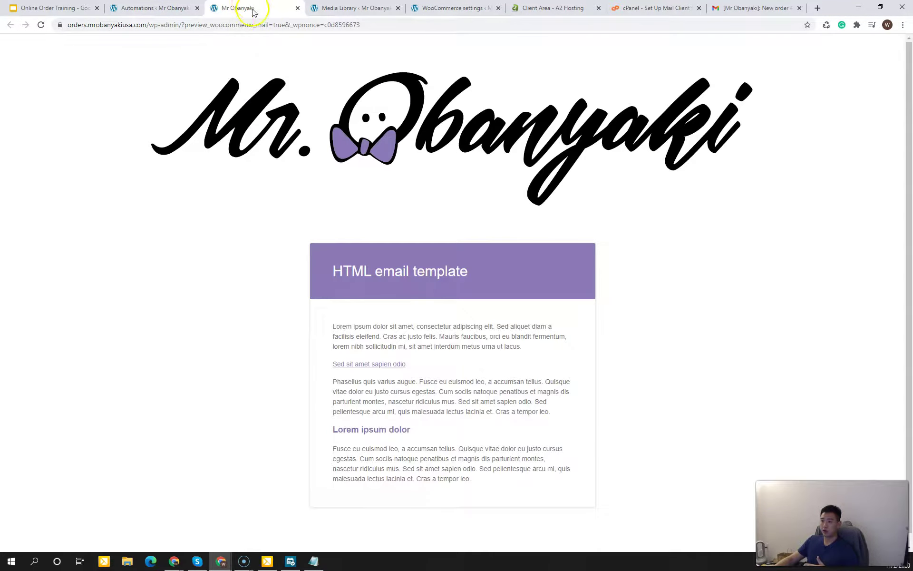
pyautogui.click(354, 8)
pyautogui.click(426, 8)
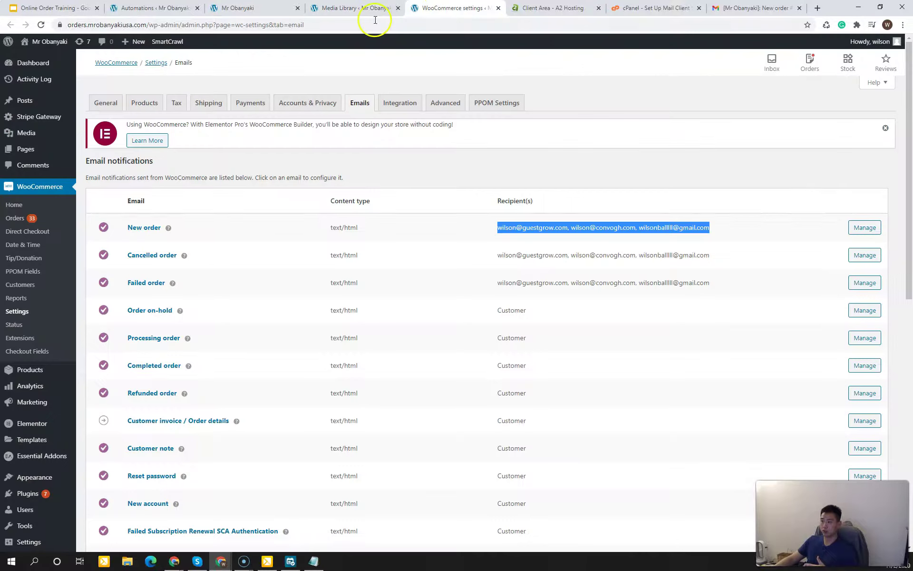
pyautogui.moveTo(49, 42)
pyautogui.middleClick(60, 62)
pyautogui.click(481, 8)
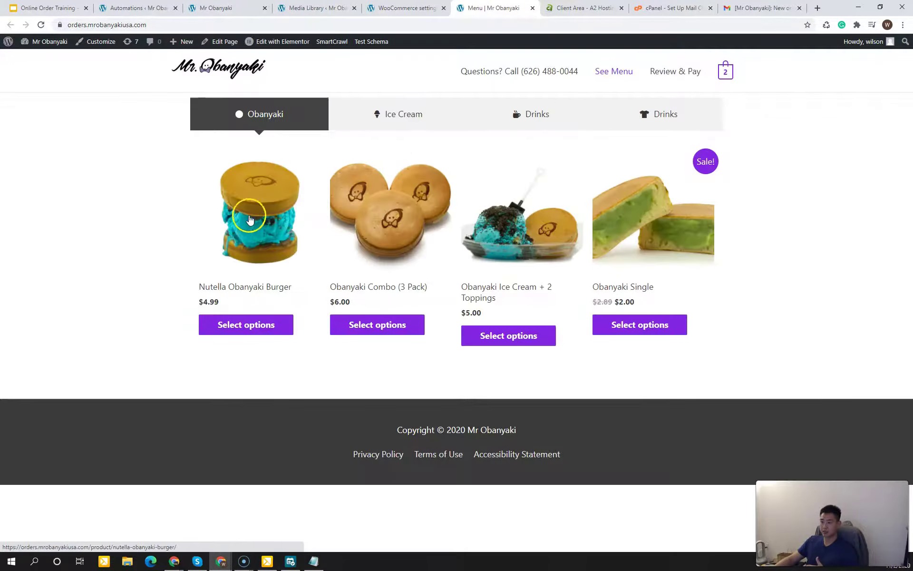
# Step: Show the Nutella Obanyaki Burger page has no reviews, then return to Task History
pyautogui.click(296, 238)
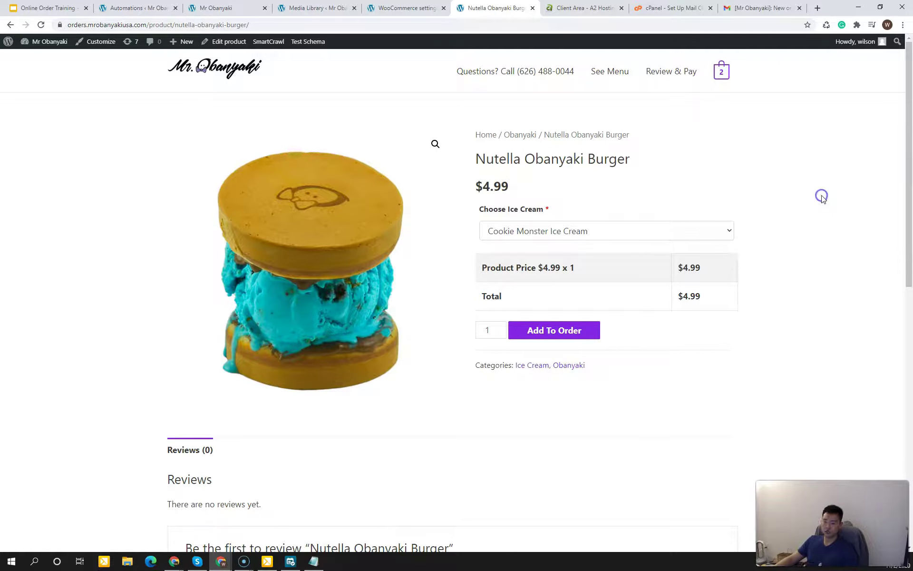
pyautogui.scroll(-3, 152, 371)
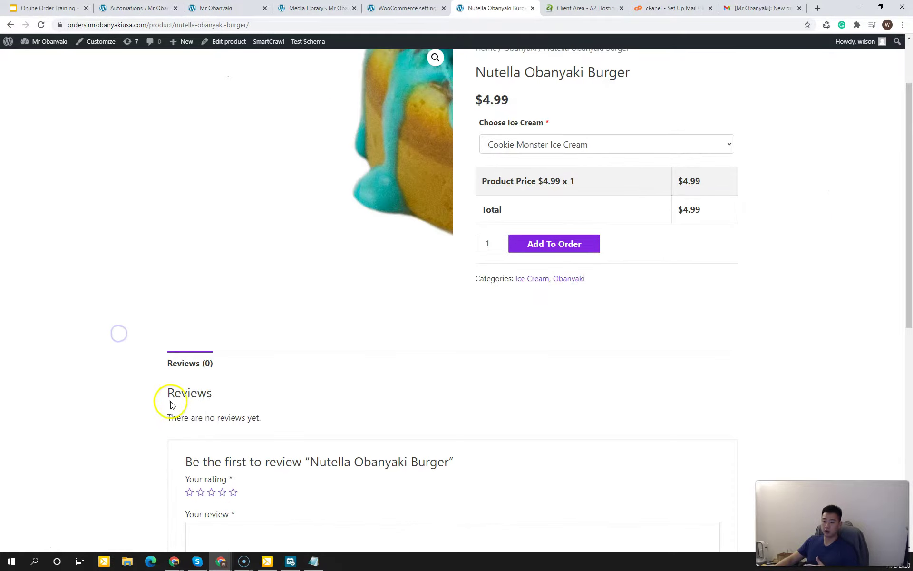
pyautogui.click(127, 9)
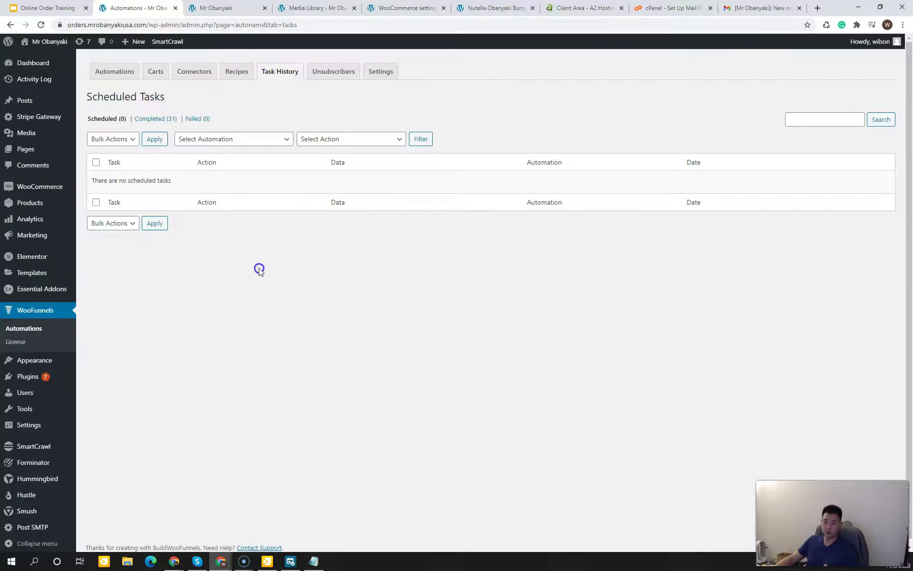
pyautogui.moveTo(21, 375)
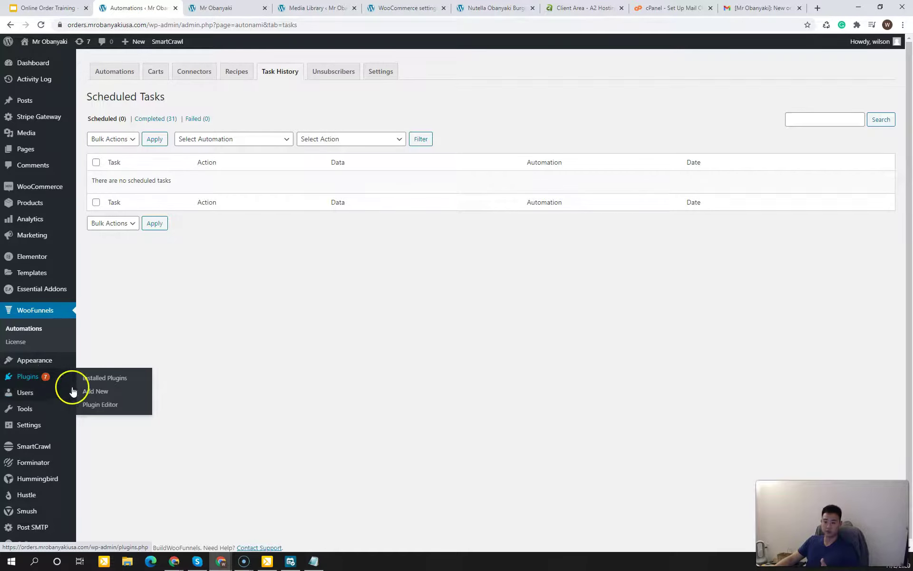
# Step: Search Add Plugins for 'customer reviews', then install and activate Customer Reviews for WooCommerce
pyautogui.click(92, 392)
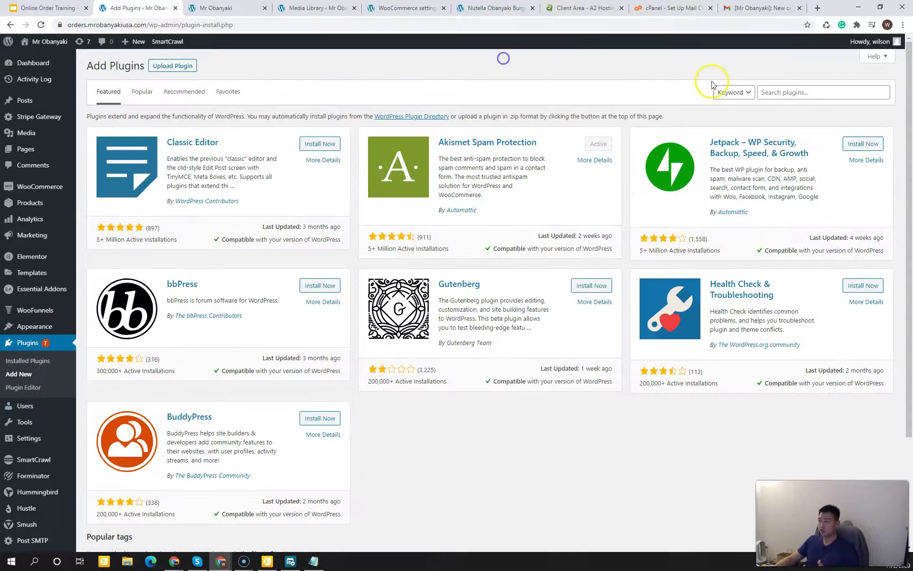
pyautogui.click(775, 92)
pyautogui.write('customer review')
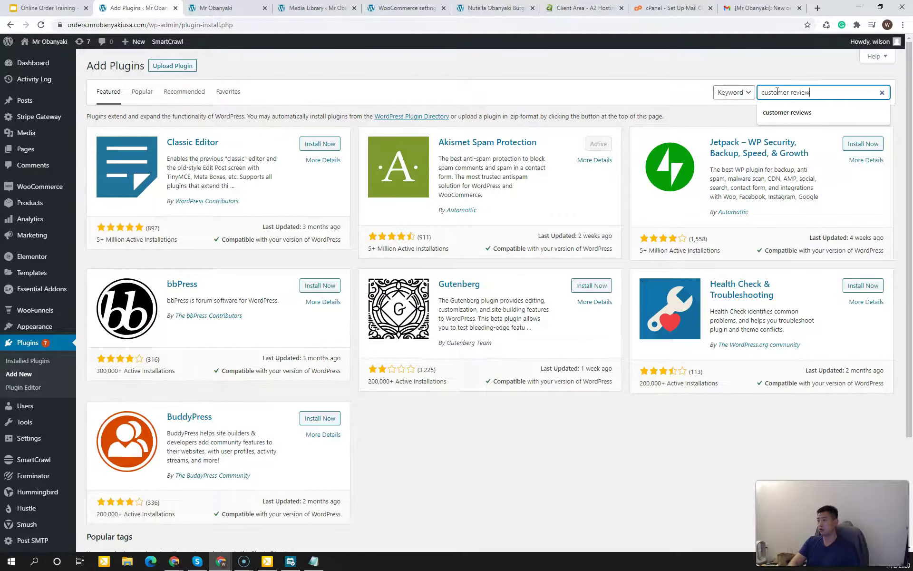
pyautogui.write('s')
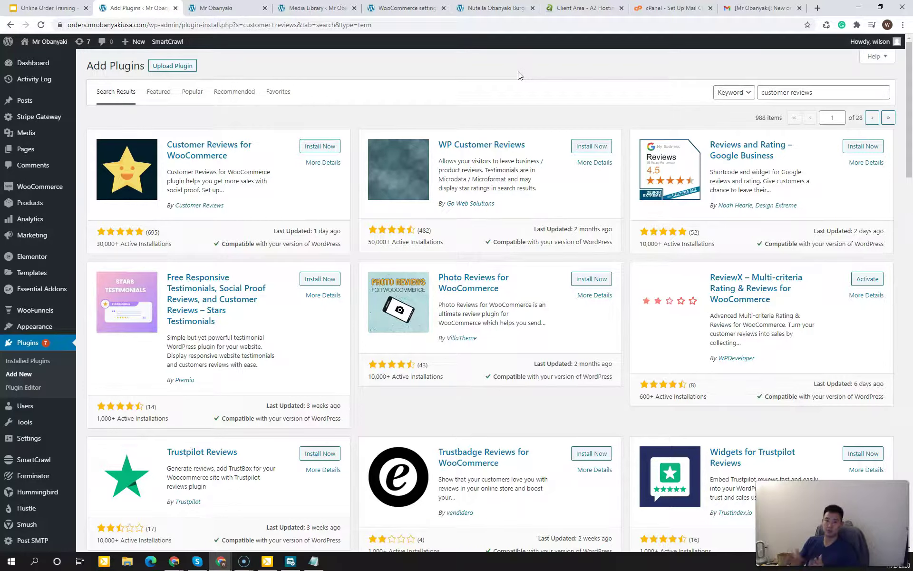
pyautogui.click(309, 112)
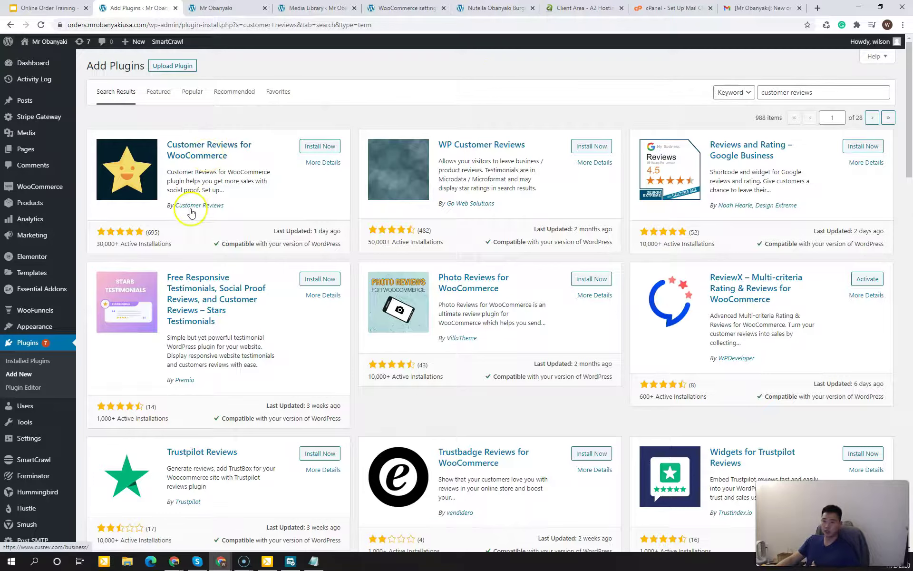
pyautogui.click(321, 148)
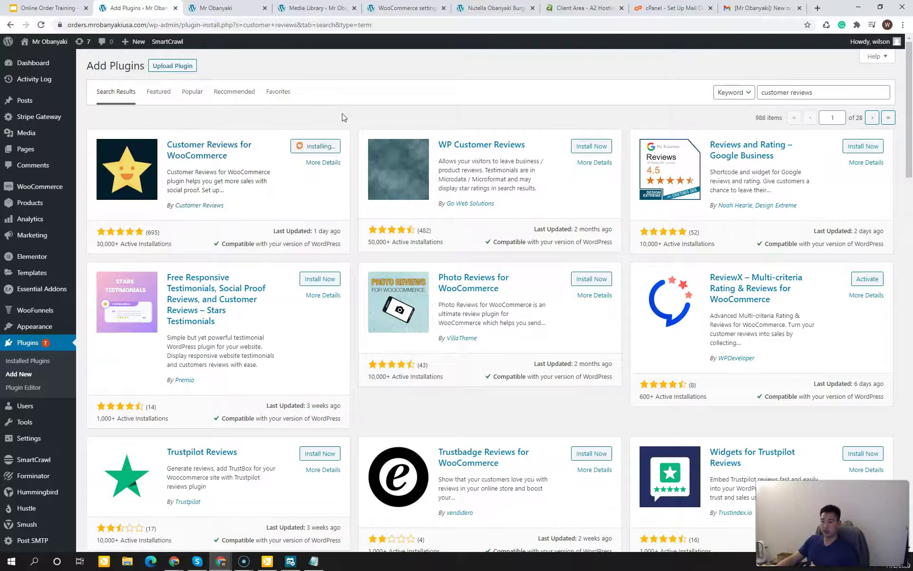
pyautogui.click(325, 146)
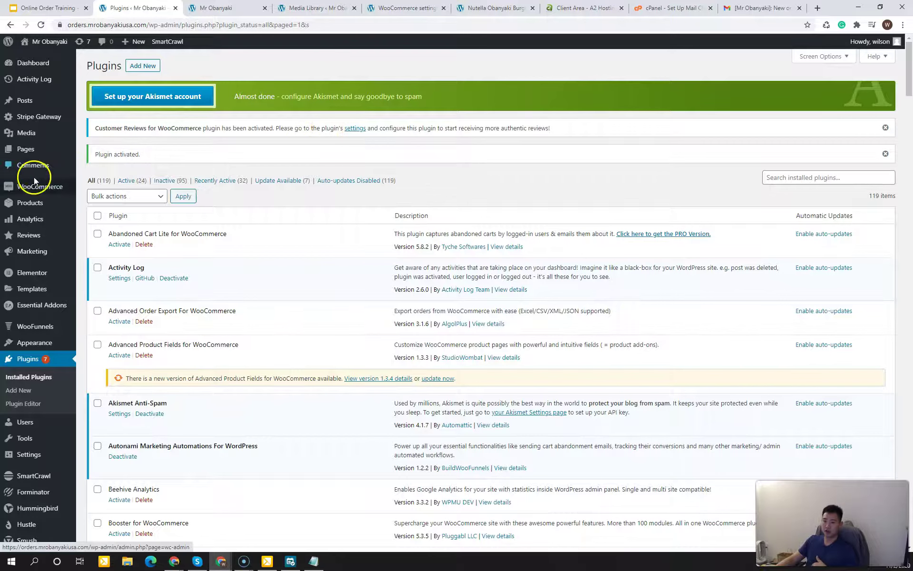
# Step: Open the Customer Reviews plugin's Settings page from the Reviews admin menu
pyautogui.moveTo(26, 238)
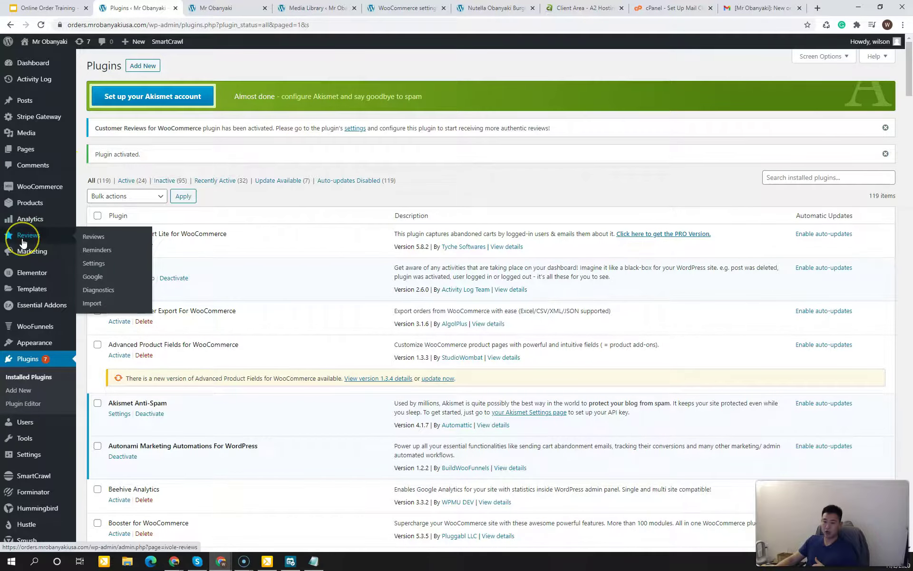
pyautogui.click(22, 242)
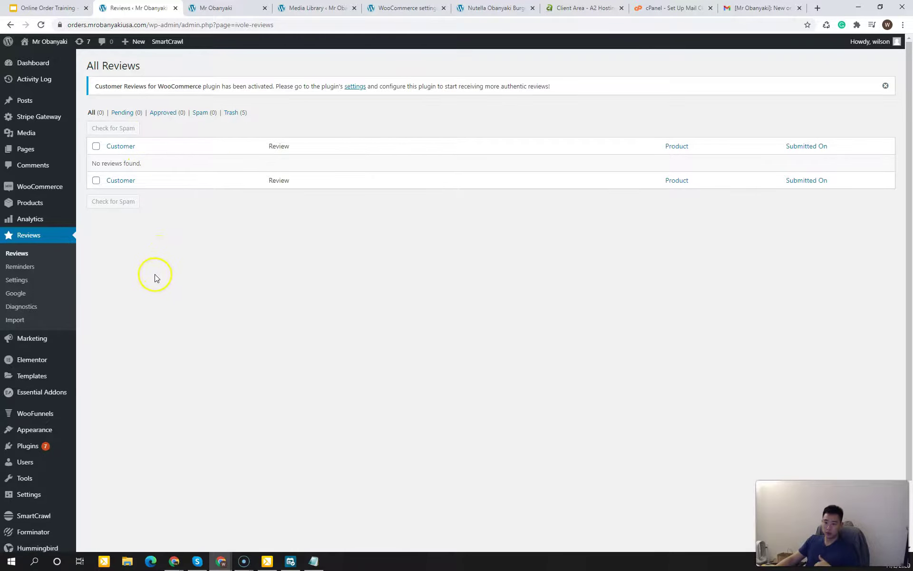
pyautogui.click(26, 280)
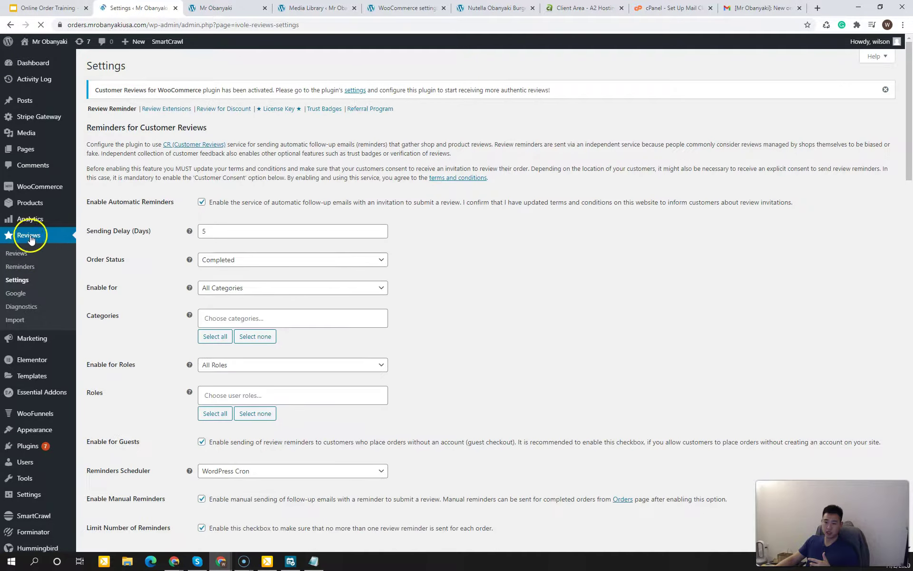
pyautogui.click(574, 300)
pyautogui.click(535, 289)
pyautogui.click(456, 260)
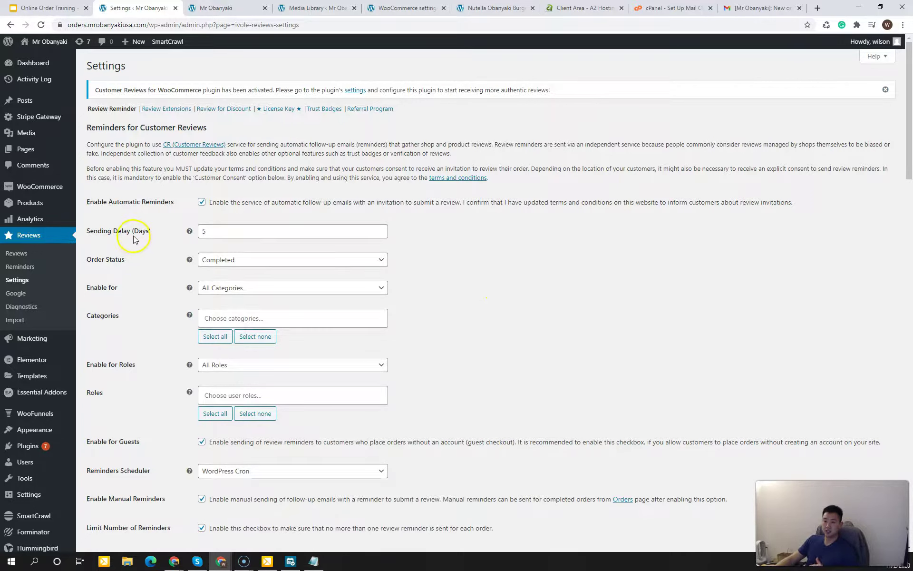
pyautogui.click(472, 291)
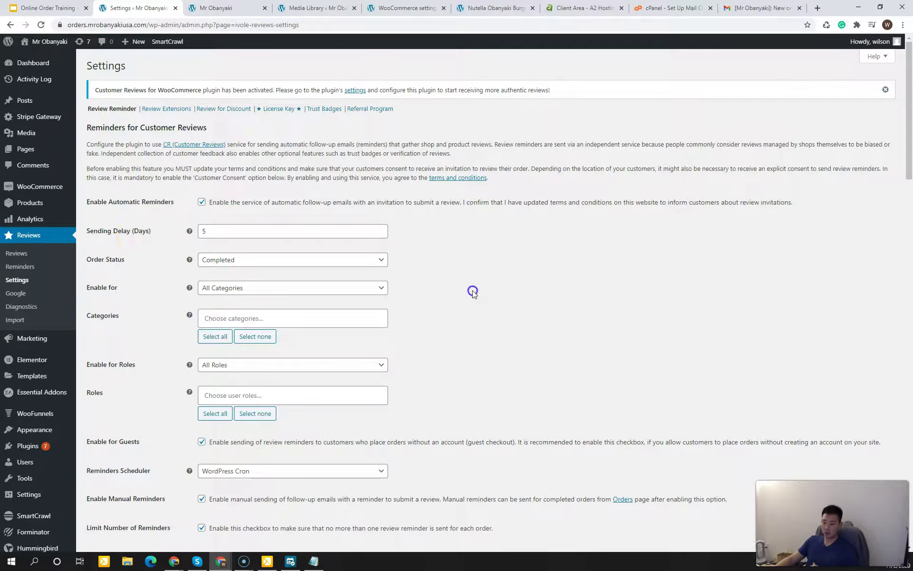
# Step: Try editing the Sending Delay (Days) field, ultimately keeping it at 5 days
pyautogui.click(314, 231)
pyautogui.click(529, 301)
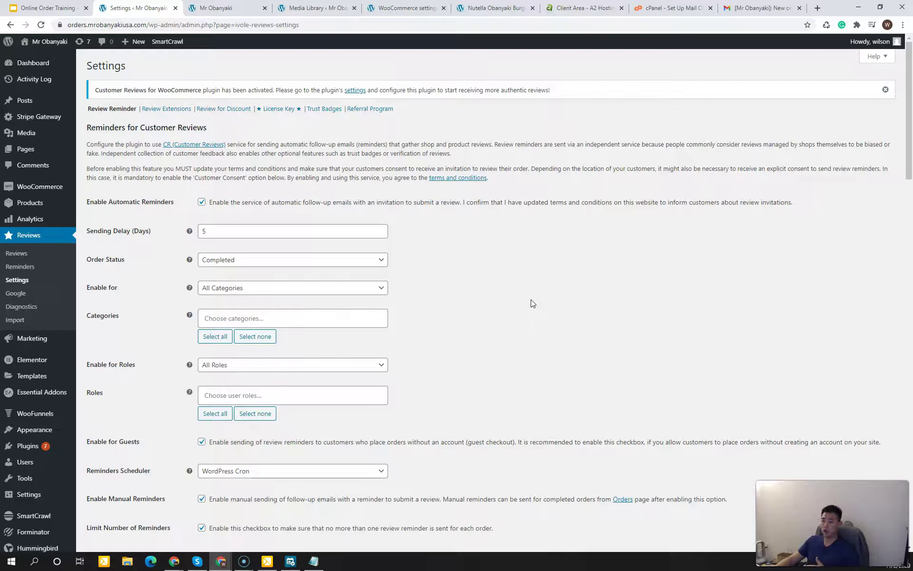
pyautogui.click(328, 230)
pyautogui.press('BackSpace')
pyautogui.write('3')
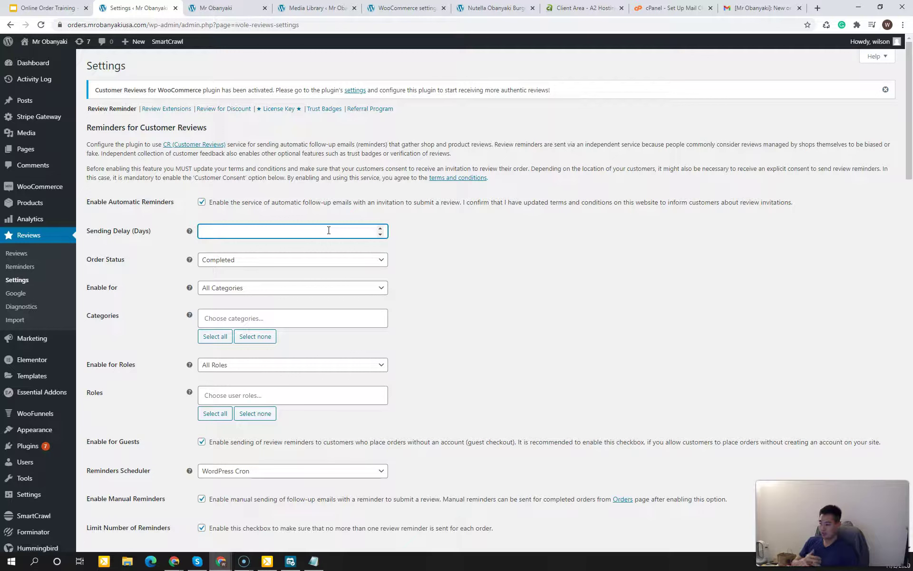
pyautogui.write('7')
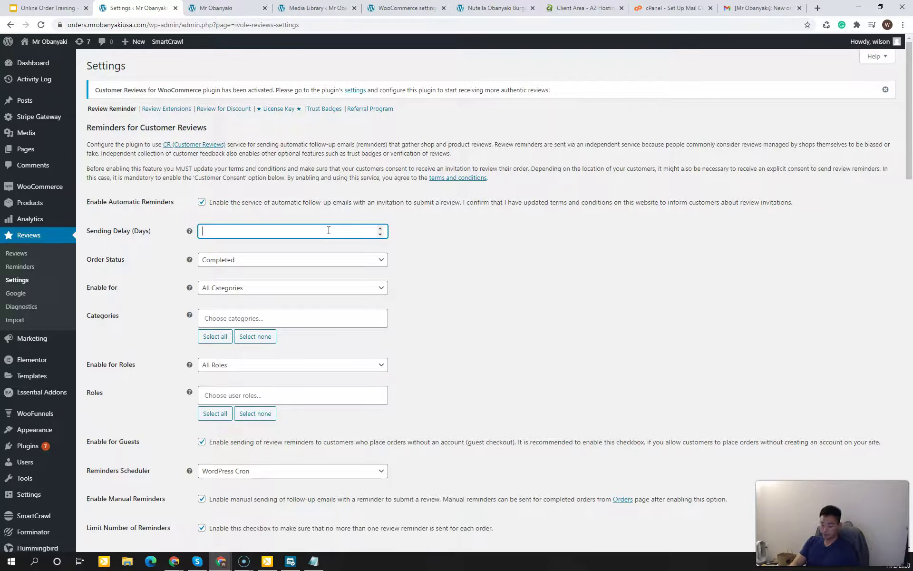
pyautogui.click(452, 286)
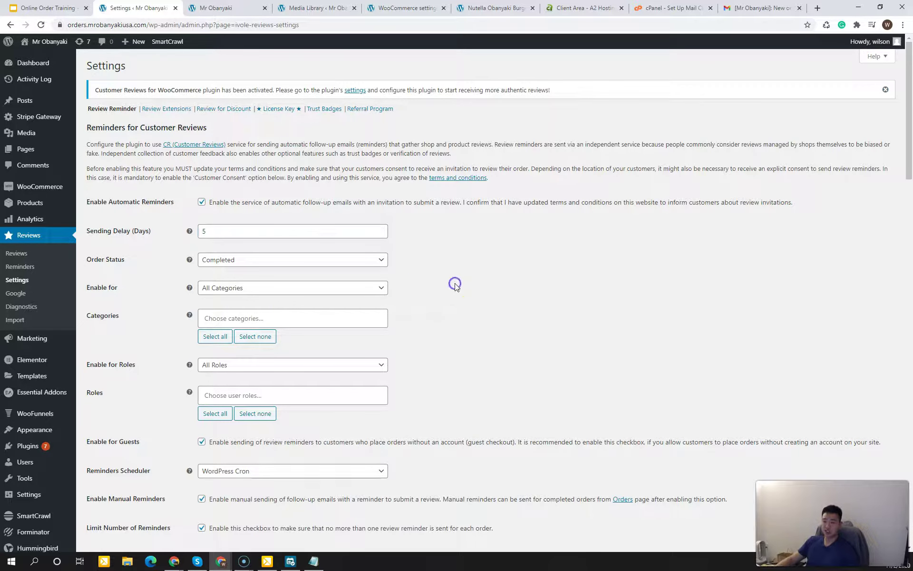
pyautogui.click(230, 261)
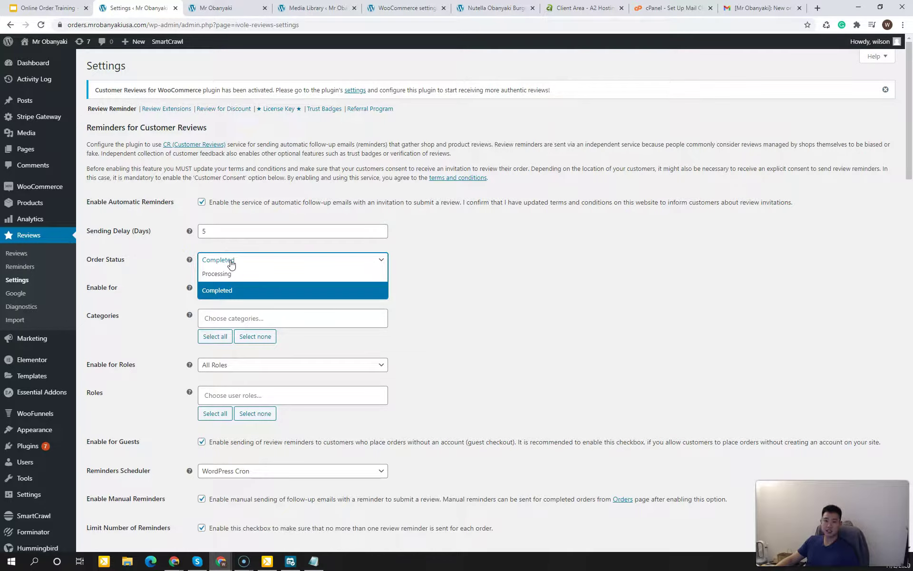
pyautogui.click(167, 264)
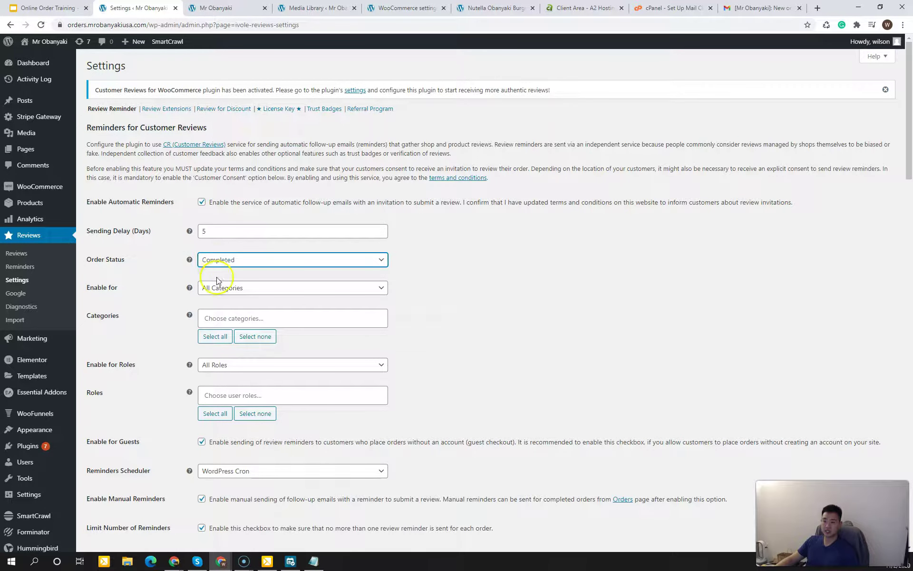
pyautogui.click(224, 261)
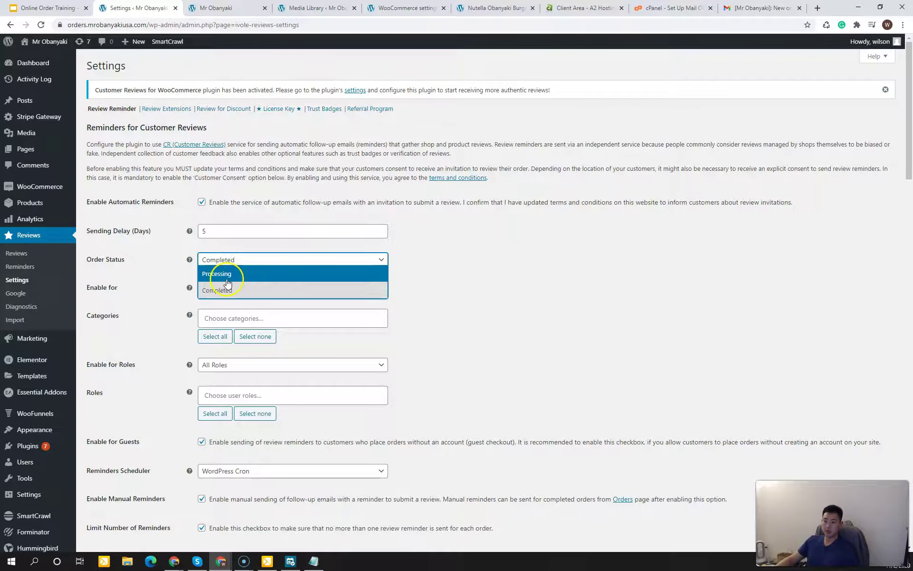
pyautogui.click(227, 279)
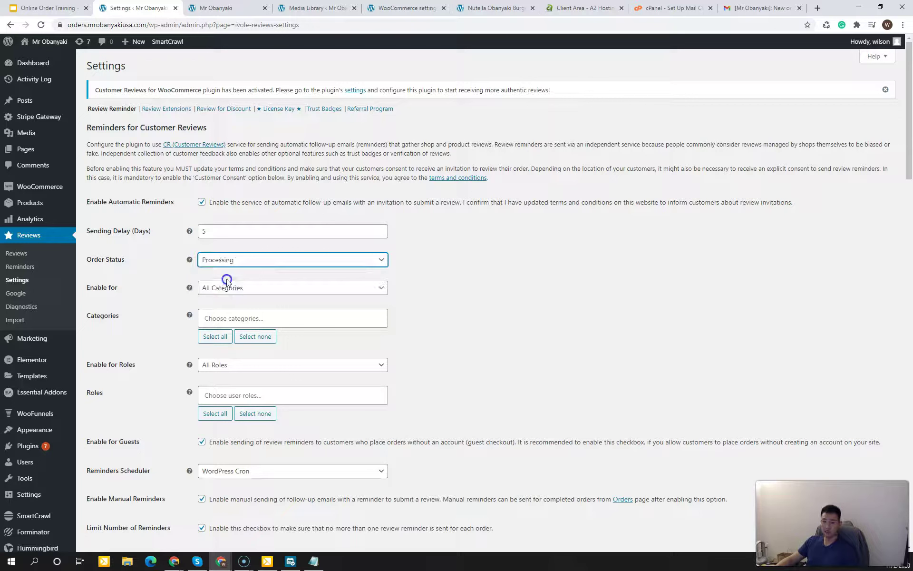
pyautogui.click(425, 296)
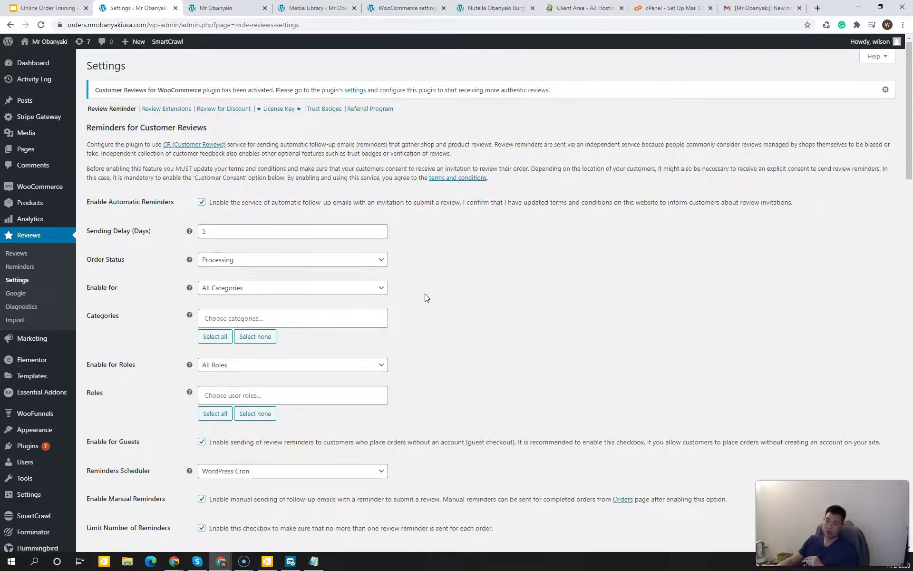
pyautogui.click(378, 260)
pyautogui.click(349, 288)
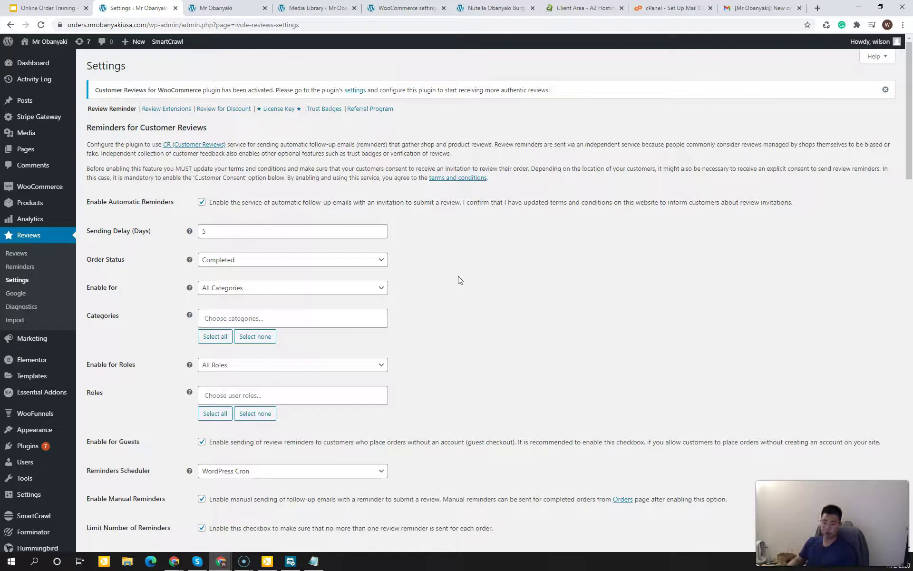
pyautogui.click(436, 285)
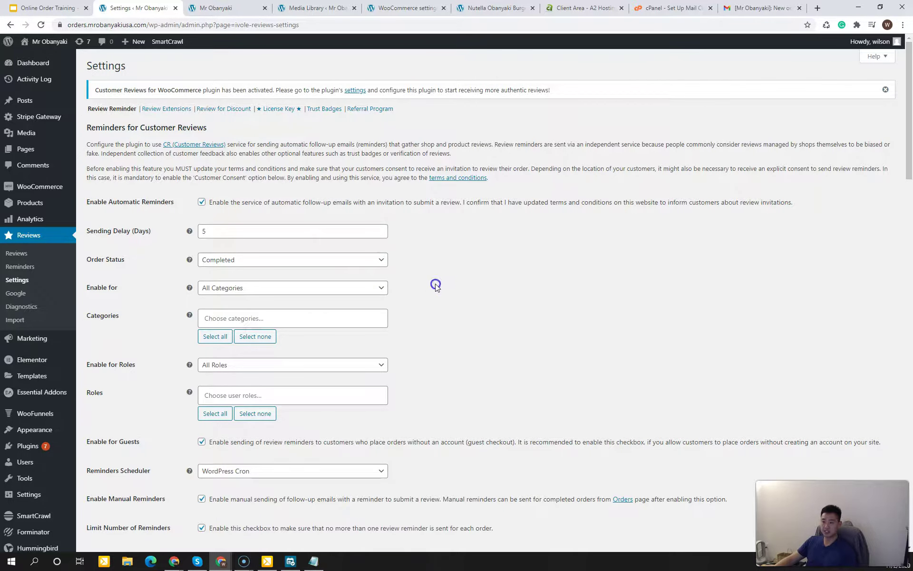
pyautogui.scroll(-2, 432, 292)
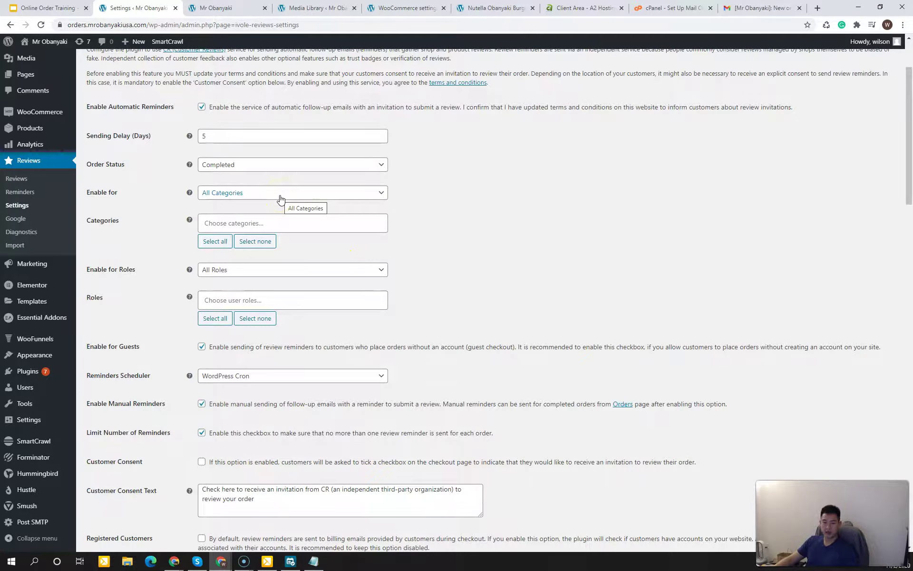
pyautogui.click(413, 219)
pyautogui.click(413, 218)
pyautogui.click(412, 218)
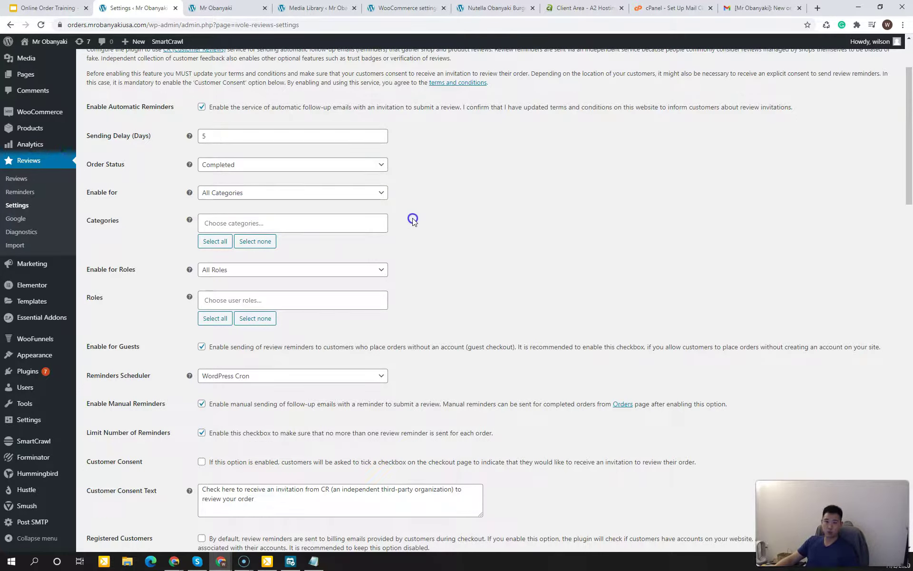
pyautogui.click(413, 218)
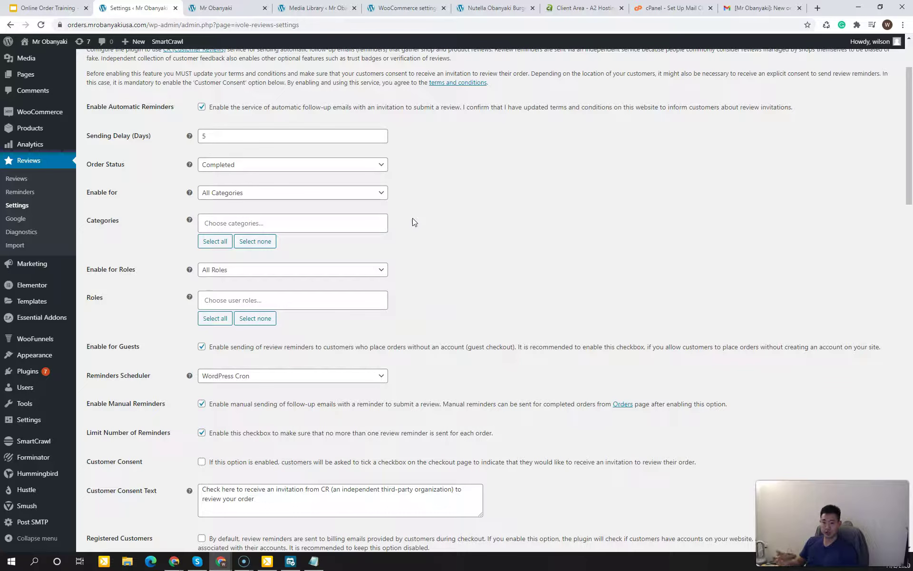
pyautogui.click(413, 218)
pyautogui.scroll(-1, 390, 234)
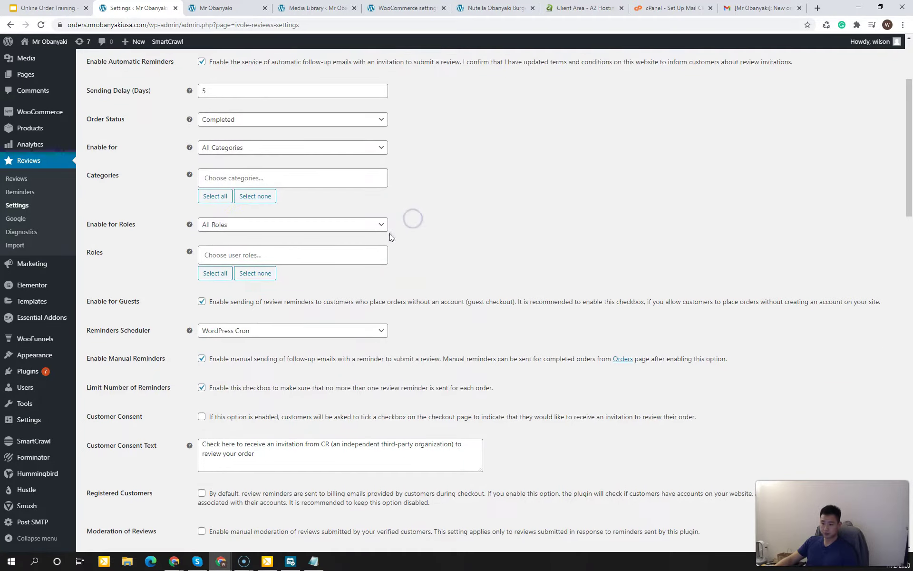
pyautogui.click(138, 241)
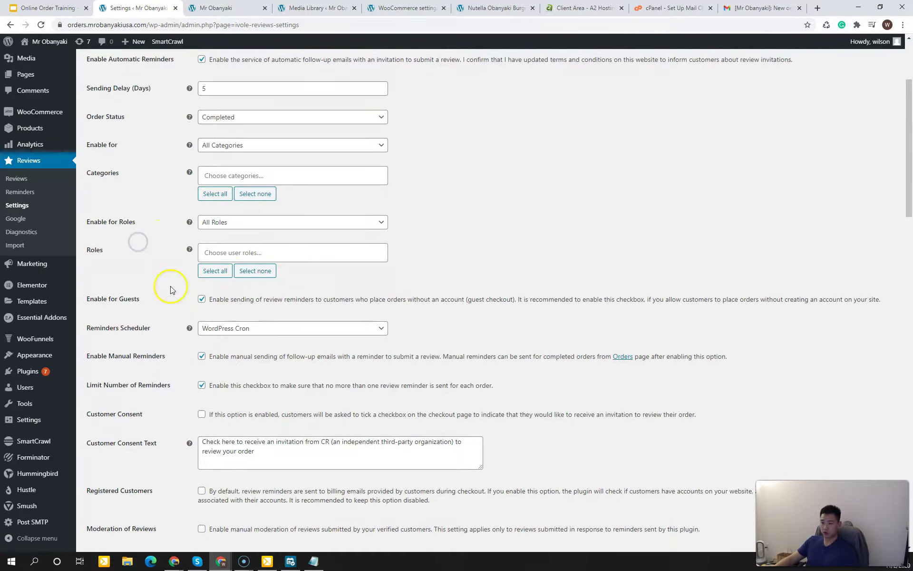
pyautogui.scroll(-2, 171, 290)
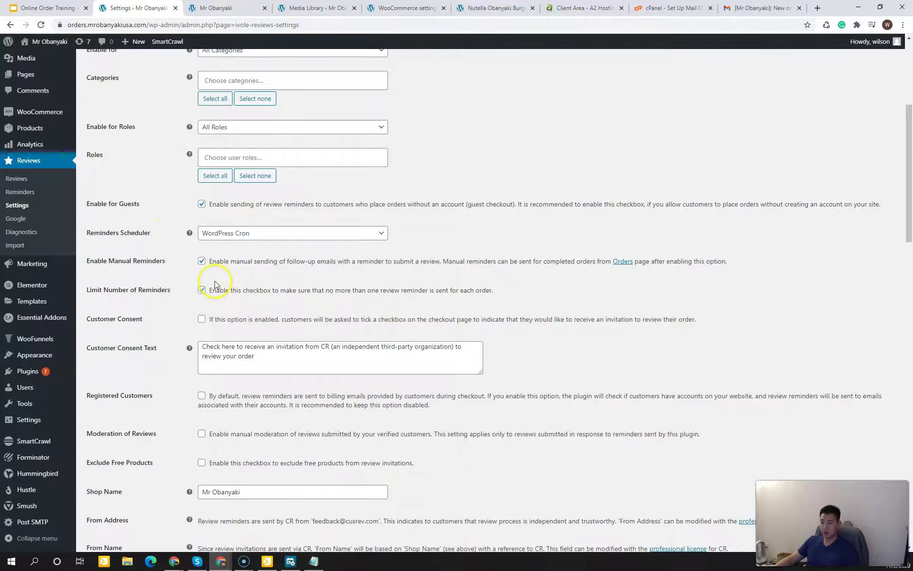
pyautogui.scroll(-1, 216, 286)
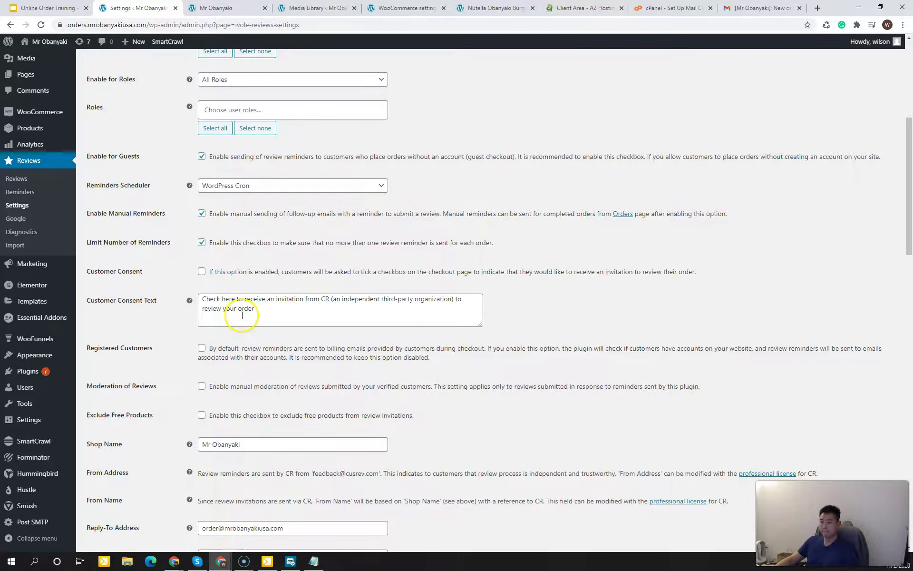
pyautogui.scroll(-1, 231, 312)
pyautogui.scroll(1, 235, 214)
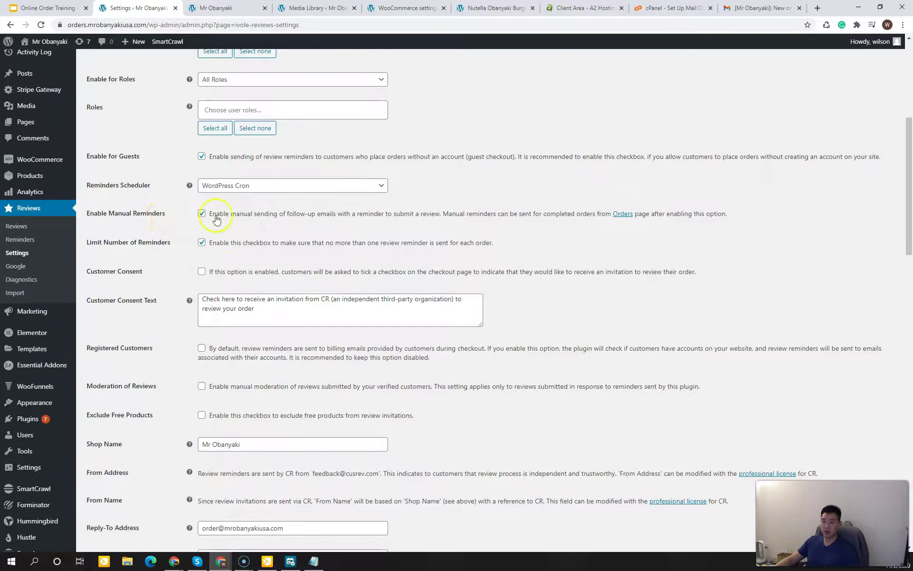
pyautogui.scroll(1, 229, 240)
pyautogui.scroll(4, 229, 245)
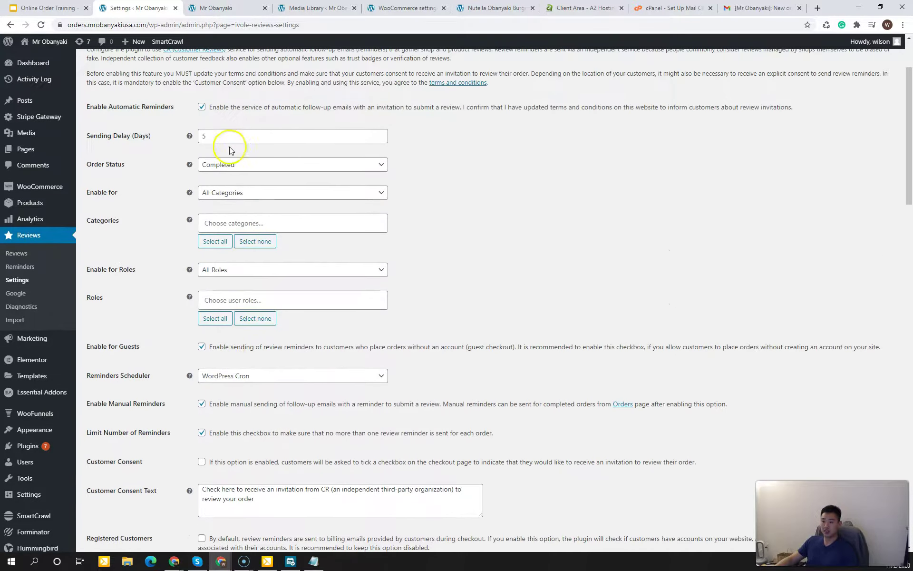
pyautogui.scroll(-1, 230, 333)
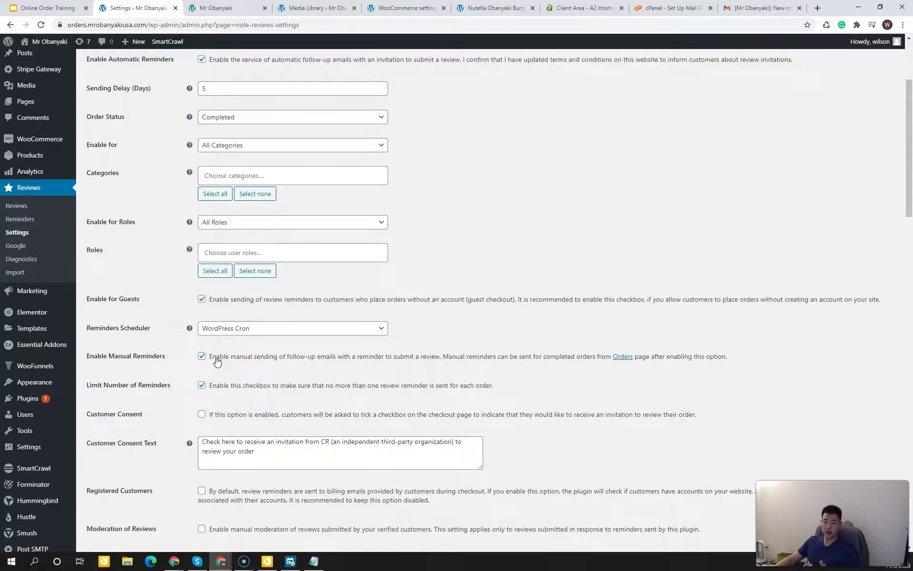
pyautogui.scroll(-3, 188, 385)
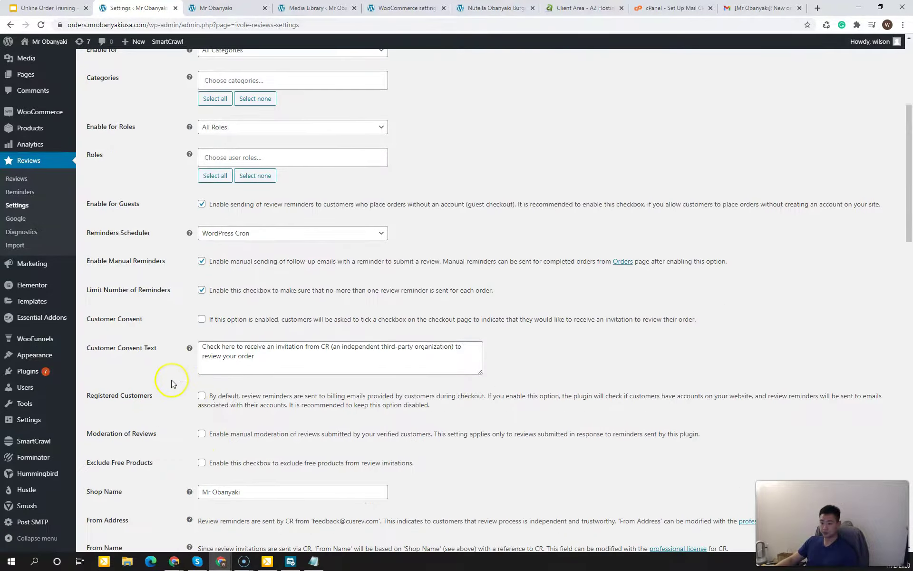
pyautogui.scroll(-3, 171, 379)
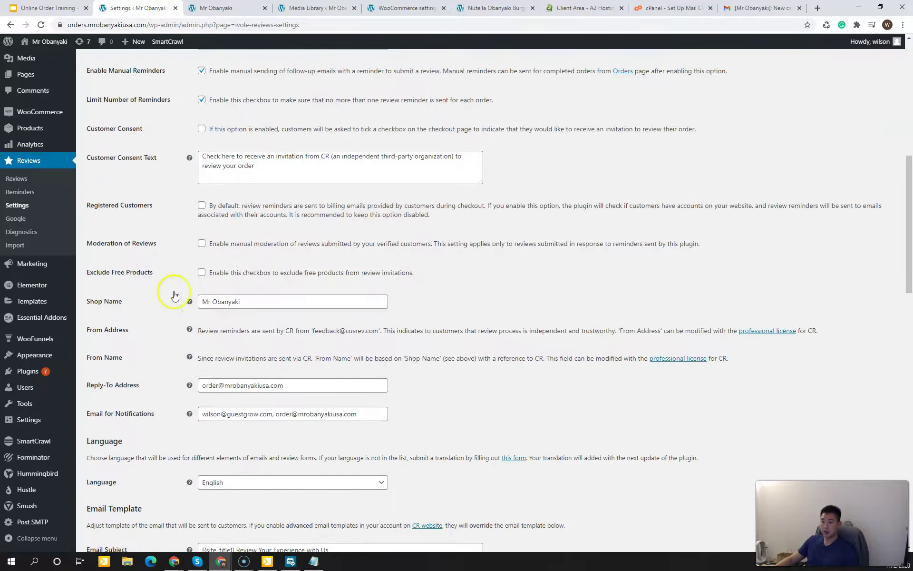
pyautogui.click(211, 301)
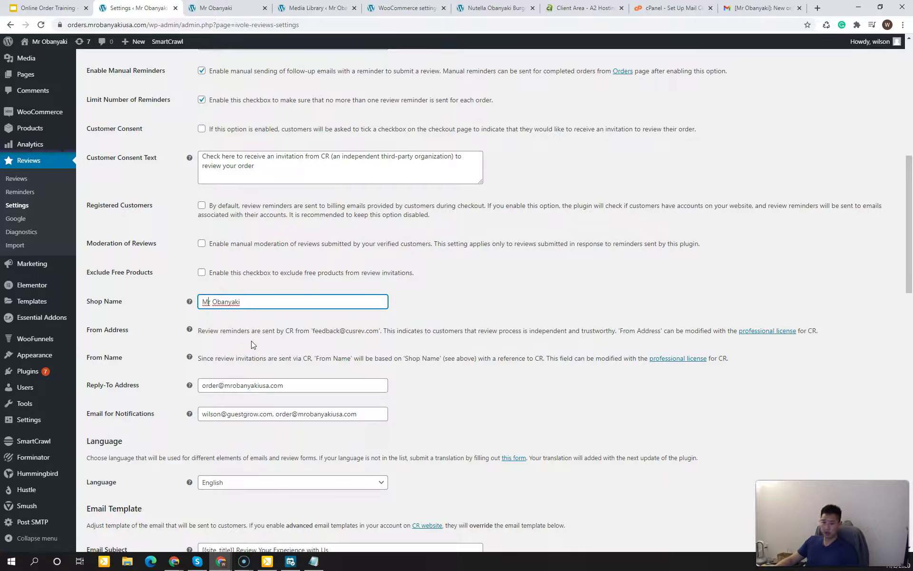
pyautogui.click(407, 309)
pyautogui.scroll(-1, 369, 343)
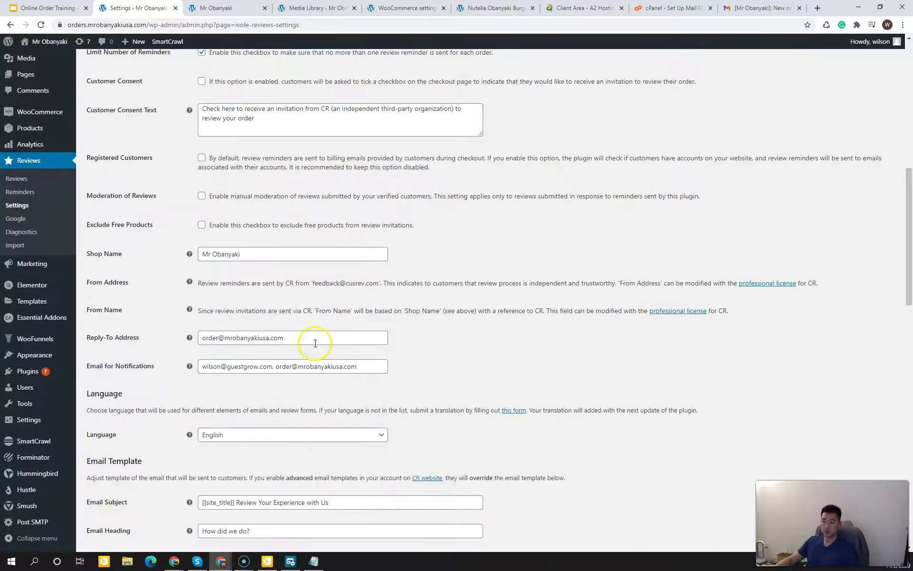
pyautogui.click(273, 337)
pyautogui.click(302, 335)
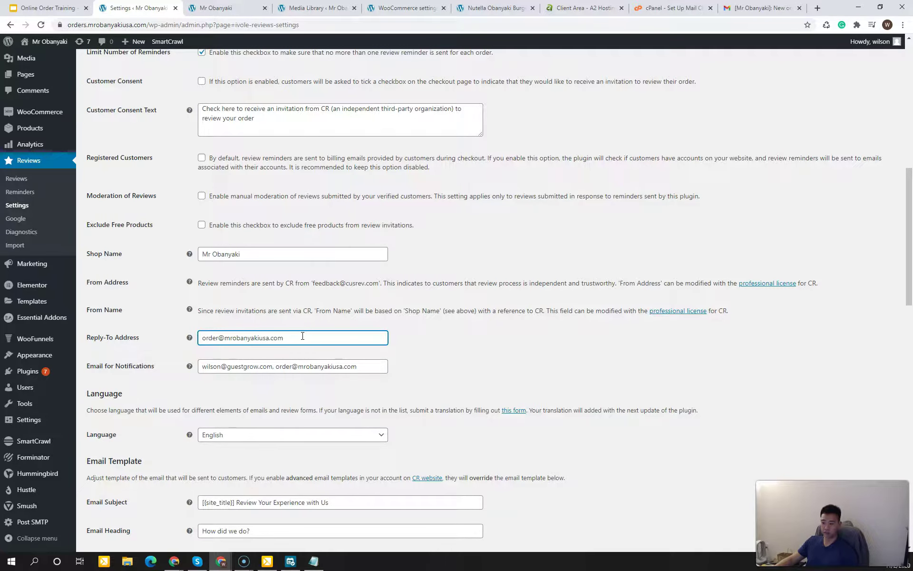
pyautogui.scroll(-1, 176, 326)
pyautogui.click(221, 324)
pyautogui.moveTo(305, 319); pyautogui.dragTo(323, 322)
pyautogui.click(324, 322)
pyautogui.click(406, 320)
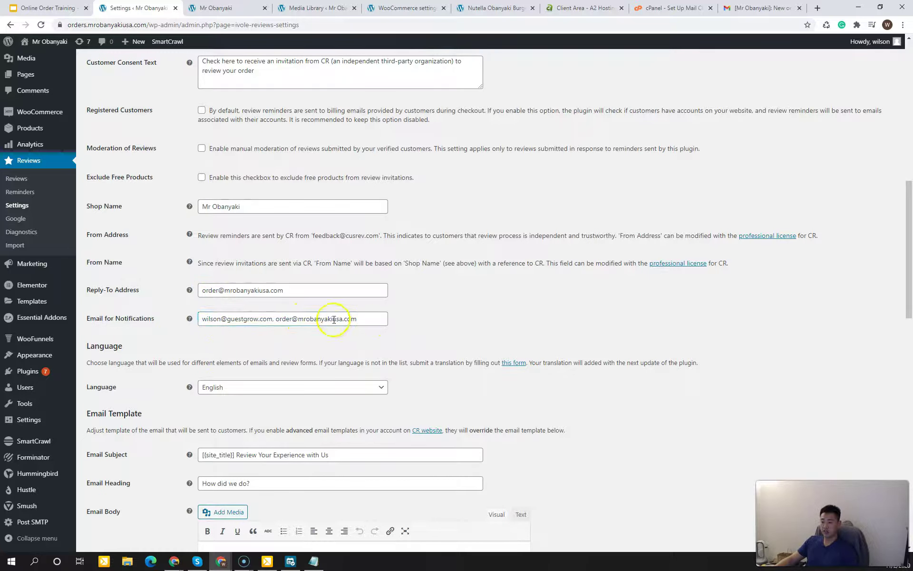
pyautogui.click(362, 318)
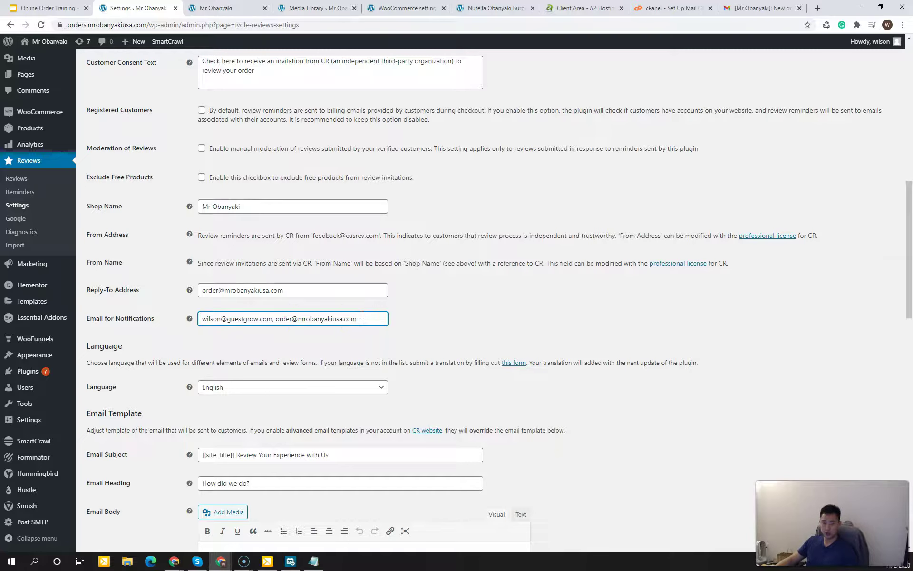
pyautogui.click(435, 318)
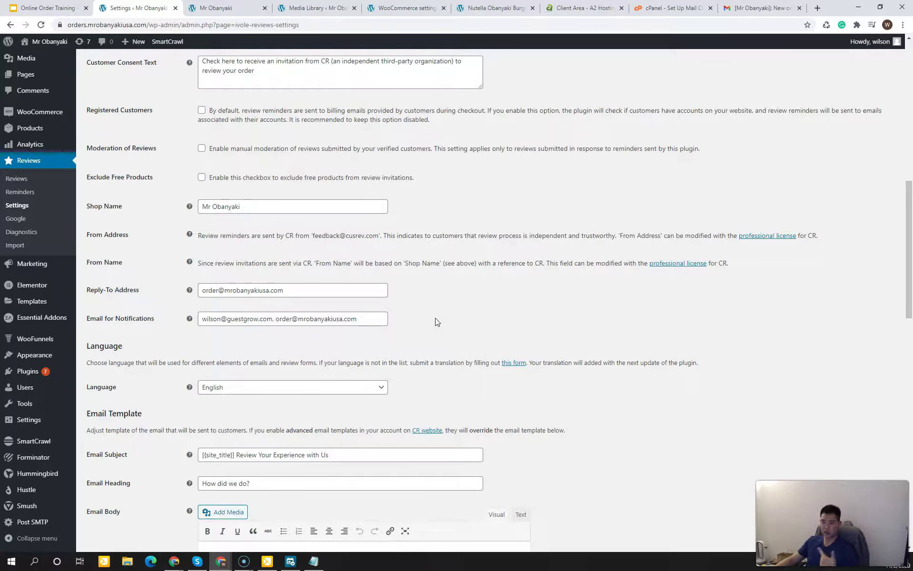
pyautogui.click(435, 318)
pyautogui.scroll(-1, 427, 340)
pyautogui.scroll(-3, 426, 339)
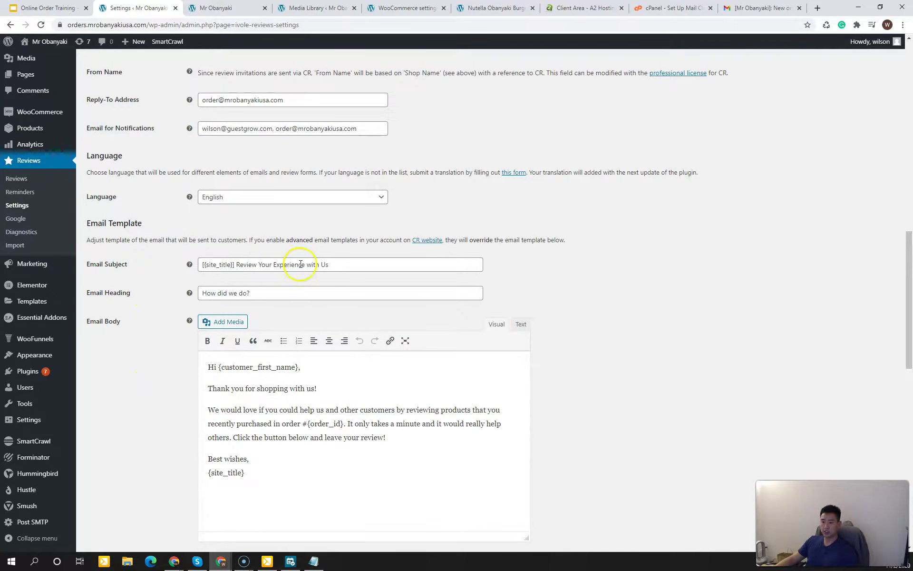
pyautogui.moveTo(267, 380); pyautogui.dragTo(273, 421)
pyautogui.click(276, 418)
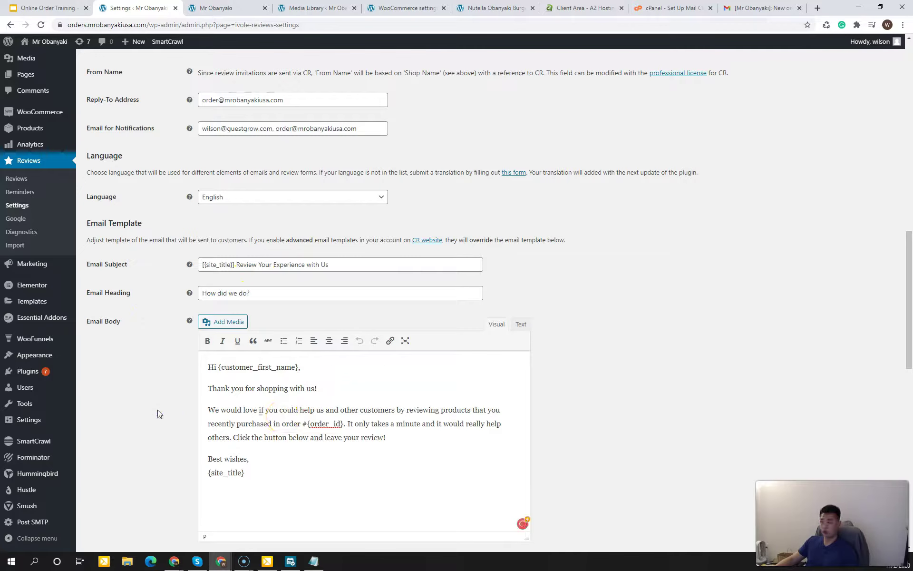
pyautogui.scroll(-2, 159, 414)
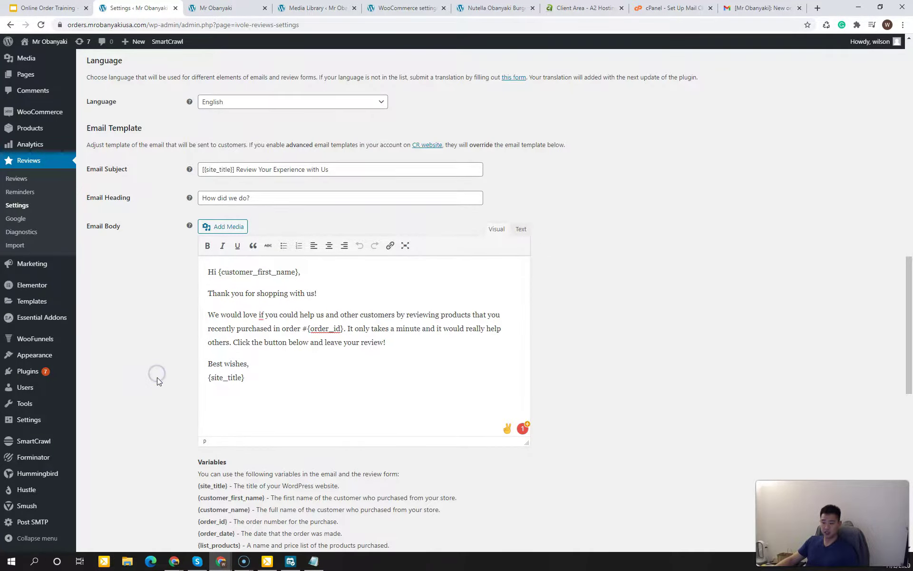
pyautogui.scroll(-6, 157, 378)
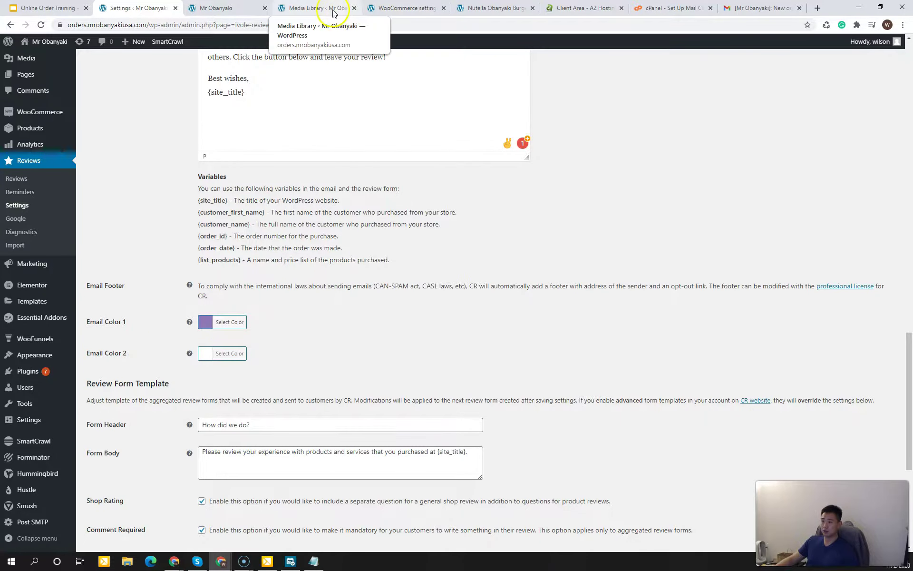
# Step: Switch between the email template preview and review settings tabs, ending on the preview
pyautogui.click(256, 14)
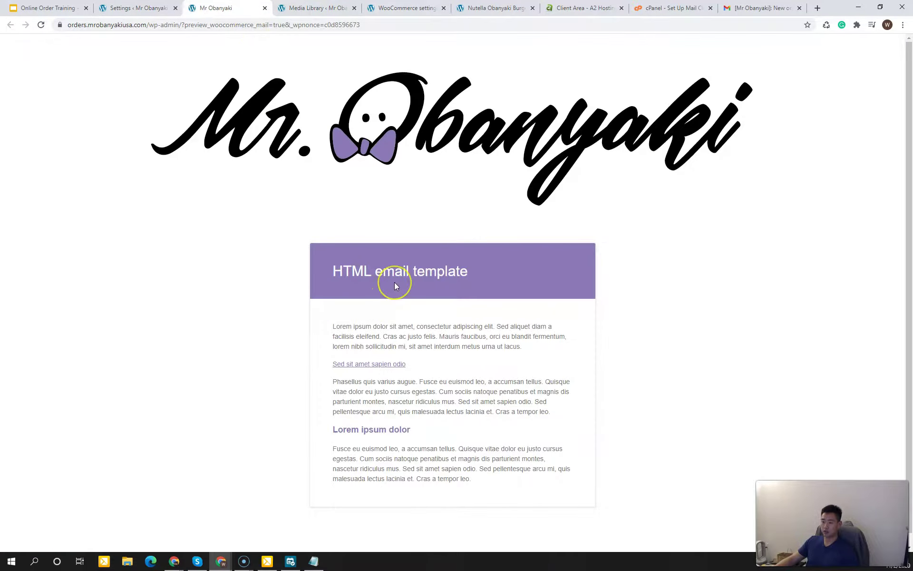
pyautogui.click(140, 11)
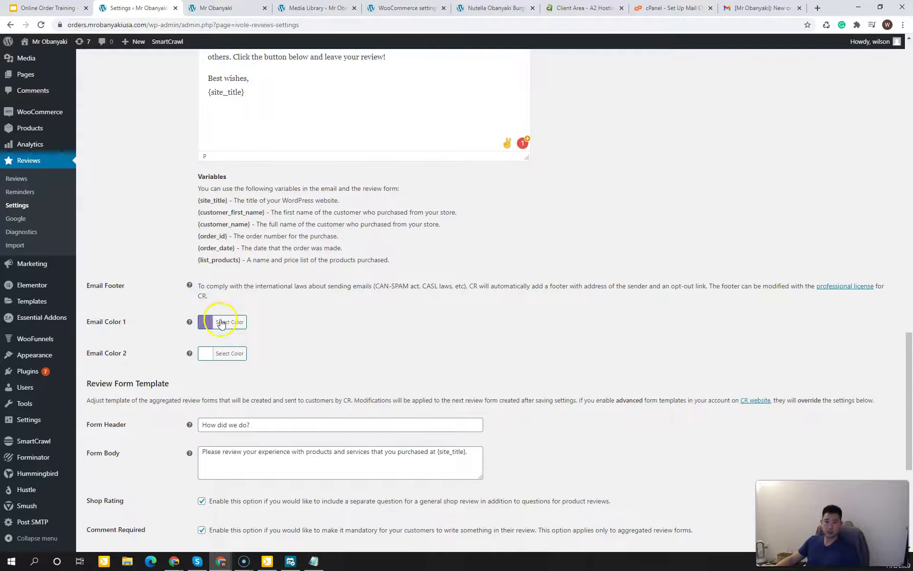
pyautogui.click(244, 9)
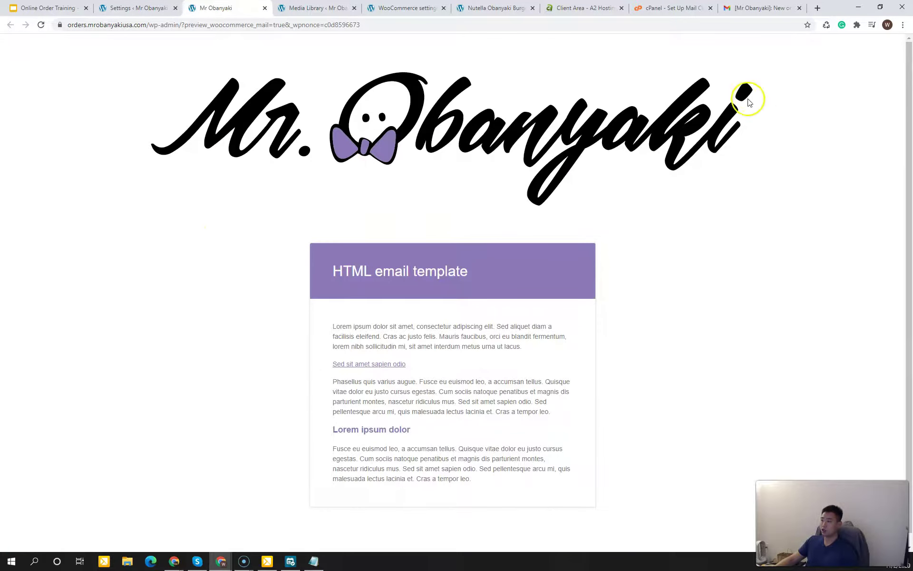
# Step: Sample the logo's bow-tie purple with ColorPick Eyedropper and copy its hex code 8C7AB6
pyautogui.click(857, 27)
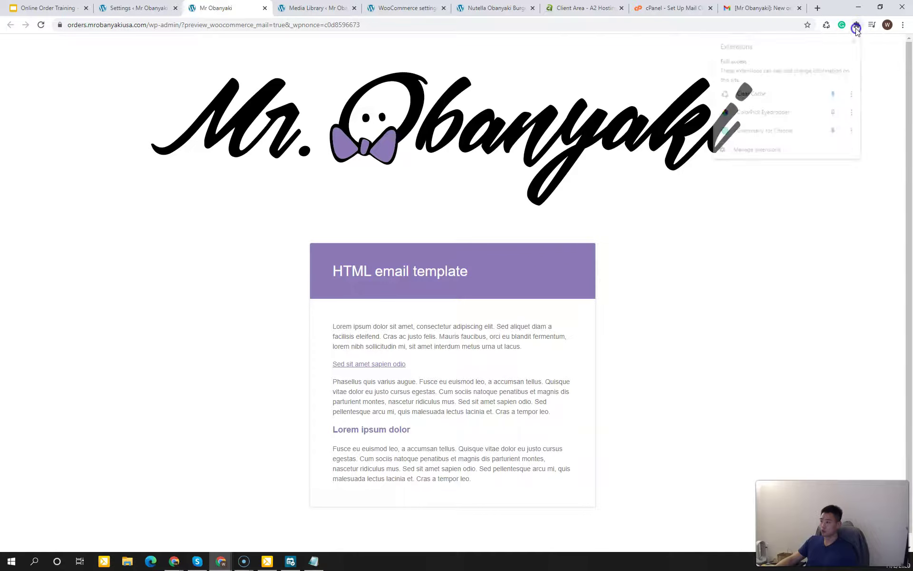
pyautogui.click(763, 112)
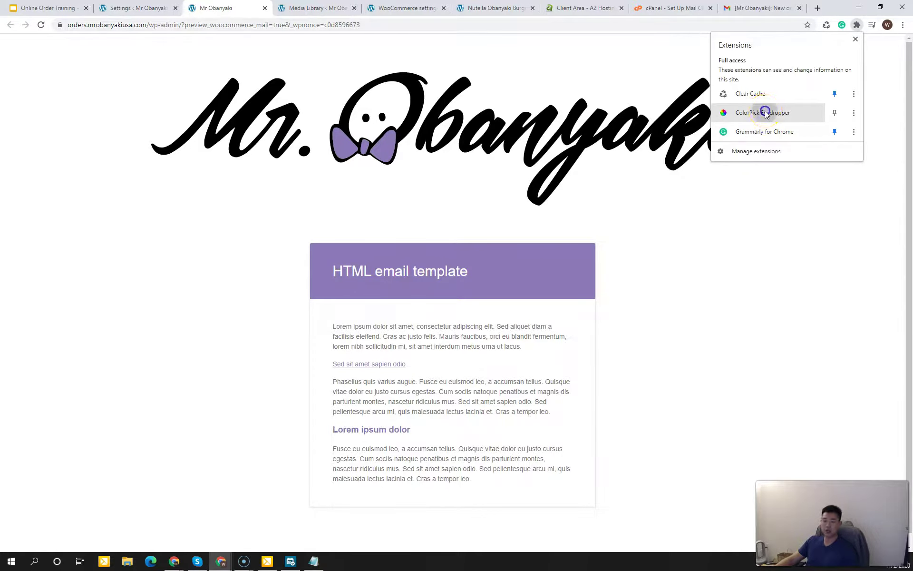
pyautogui.click(383, 149)
pyautogui.moveTo(402, 165); pyautogui.dragTo(399, 166)
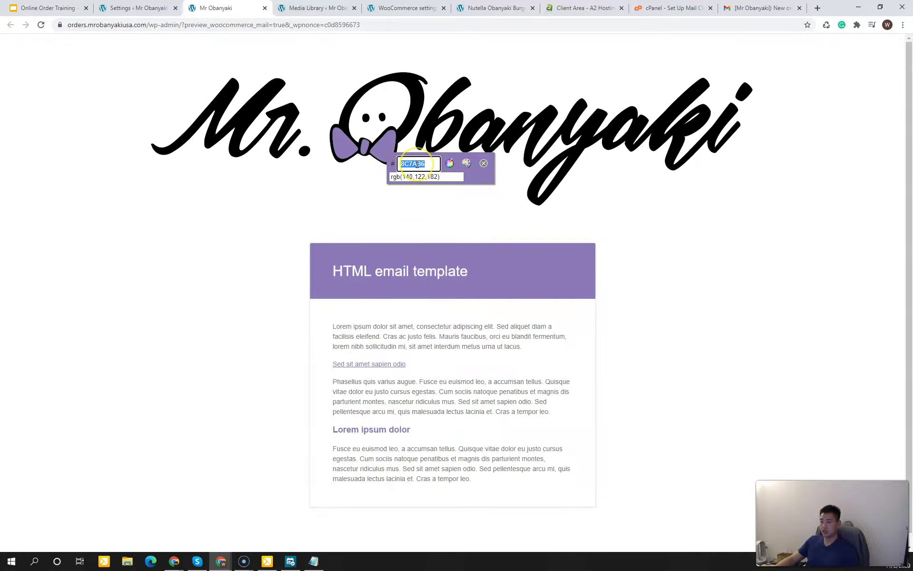
pyautogui.rightClick(417, 164)
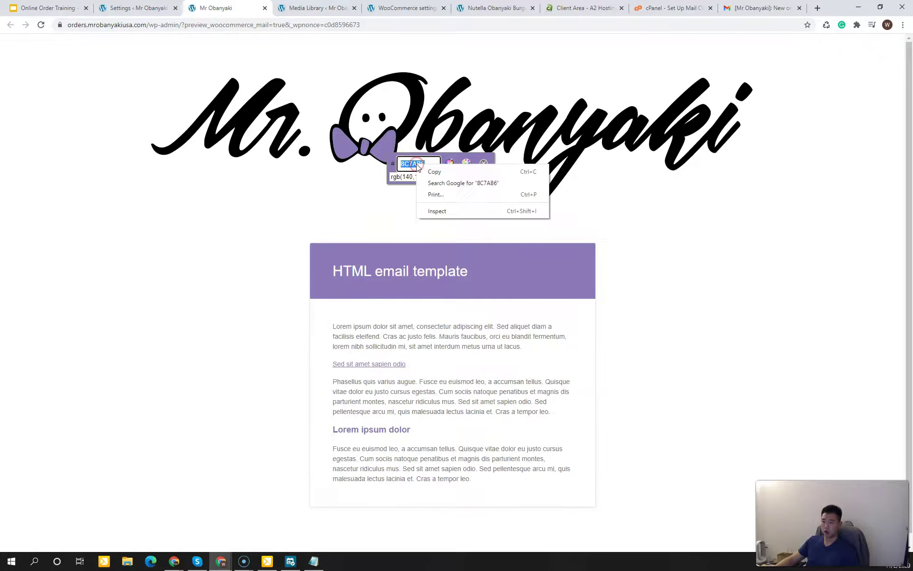
pyautogui.click(432, 171)
pyautogui.click(142, 11)
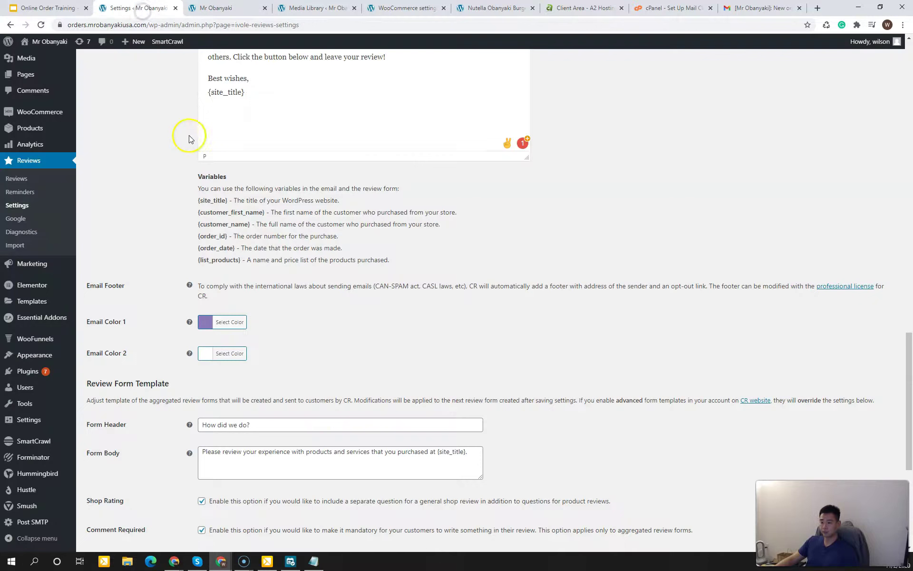
# Step: Paste the logo purple 8C7AB6 into Email Color 1's hex field and close the picker
pyautogui.click(209, 322)
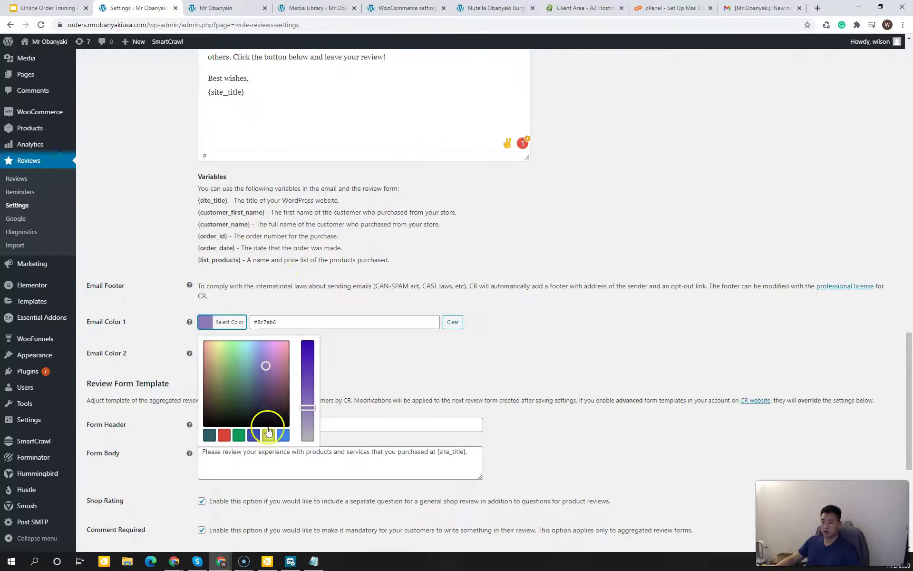
pyautogui.scroll(-4, 290, 383)
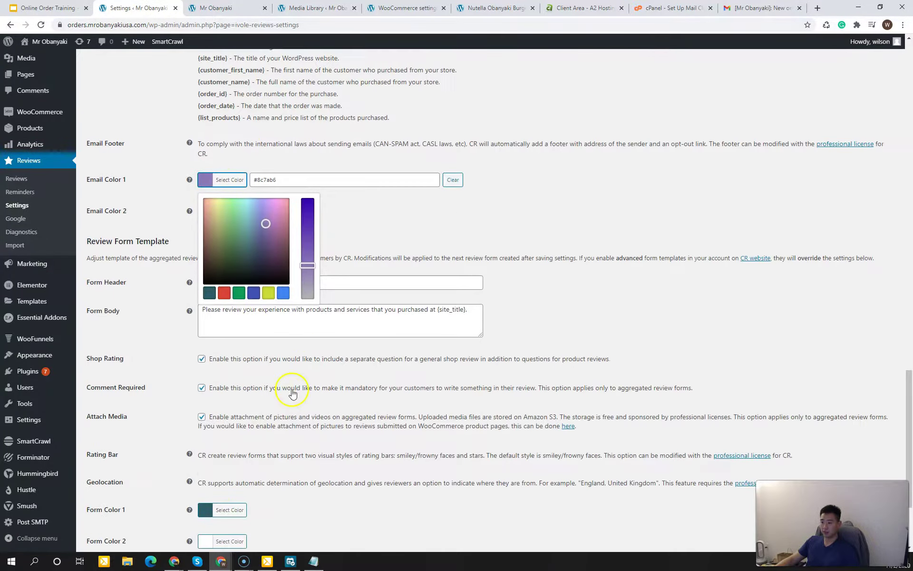
pyautogui.scroll(3, 290, 383)
pyautogui.moveTo(277, 277); pyautogui.dragTo(239, 277)
pyautogui.hotkey('ctrl', 'v')
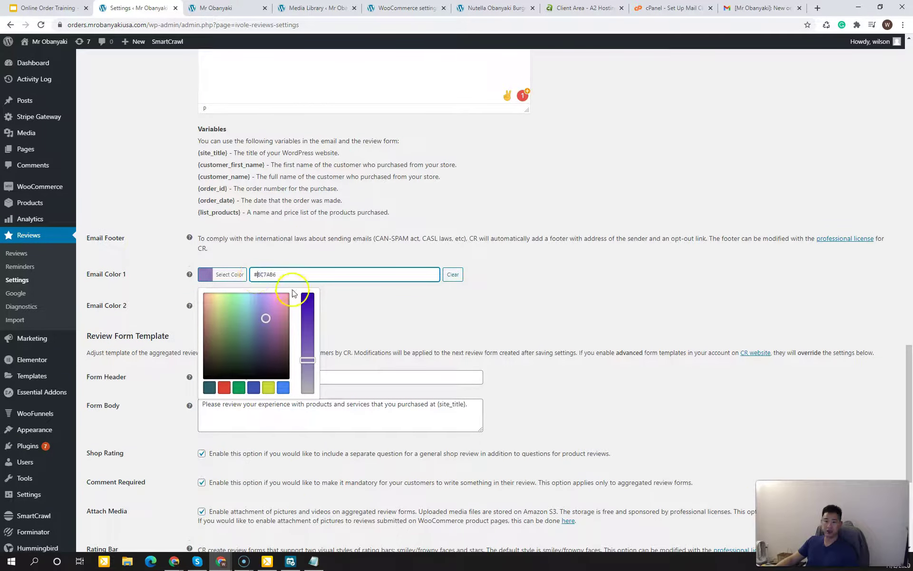
pyautogui.click(375, 300)
pyautogui.click(335, 298)
# Step: Look over the email body, Form Header and Form Body text without changing them
pyautogui.scroll(-3, 282, 313)
pyautogui.scroll(4, 304, 323)
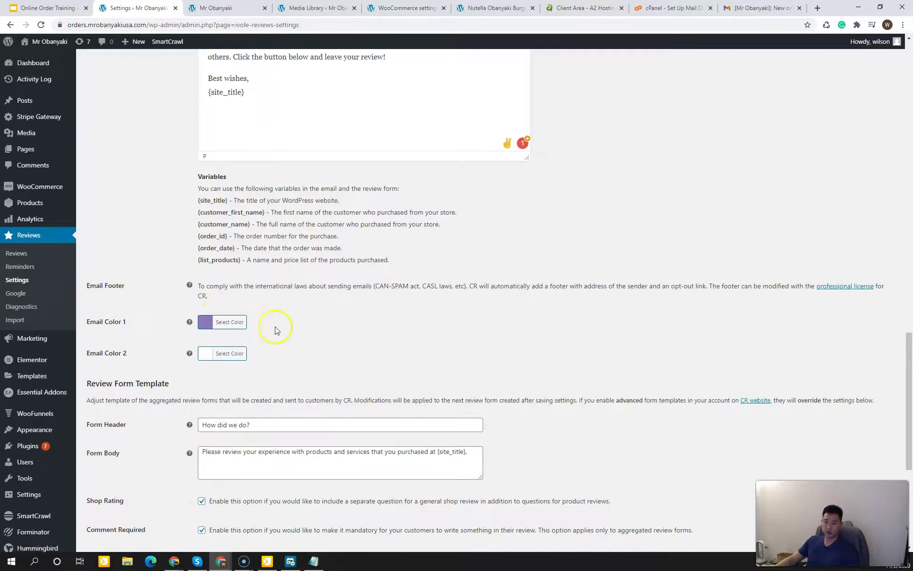
pyautogui.scroll(2, 302, 340)
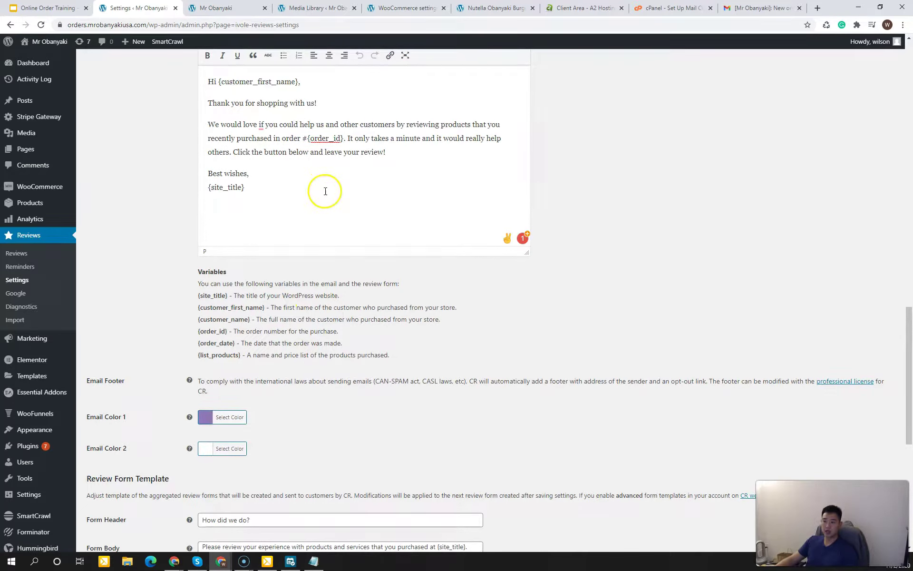
pyautogui.click(325, 190)
pyautogui.click(335, 331)
pyautogui.scroll(-3, 335, 332)
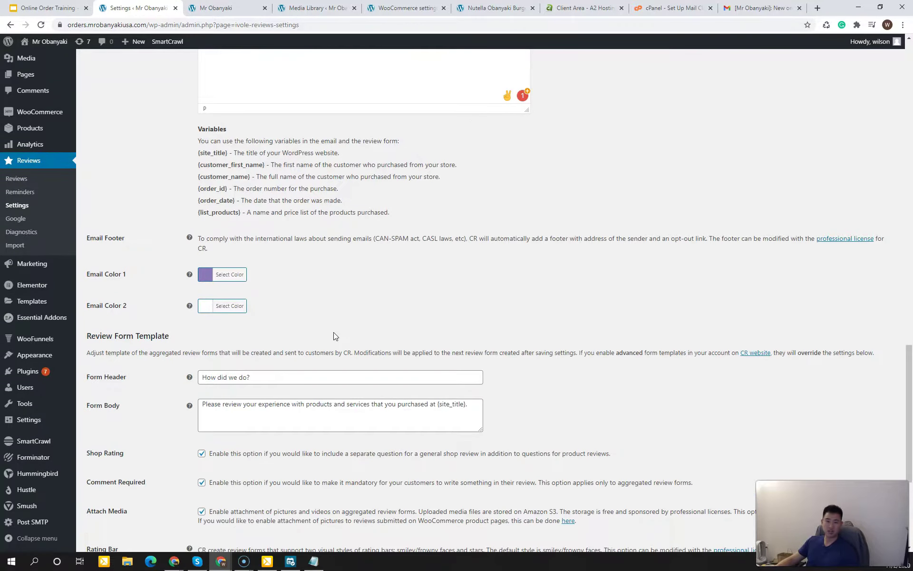
pyautogui.scroll(-2, 152, 342)
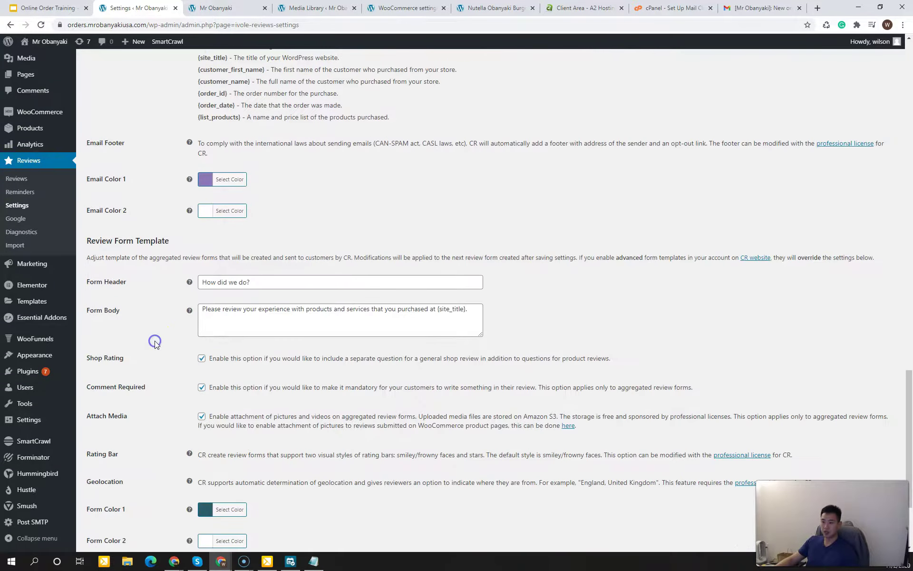
pyautogui.scroll(-2, 155, 341)
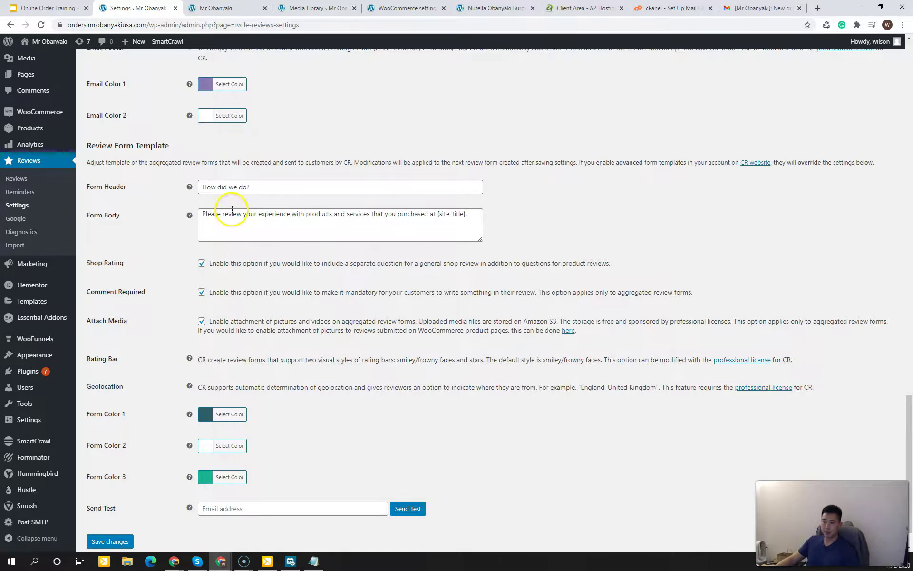
pyautogui.moveTo(229, 187); pyautogui.dragTo(278, 214)
pyautogui.click(241, 188)
pyautogui.click(279, 214)
pyautogui.click(149, 272)
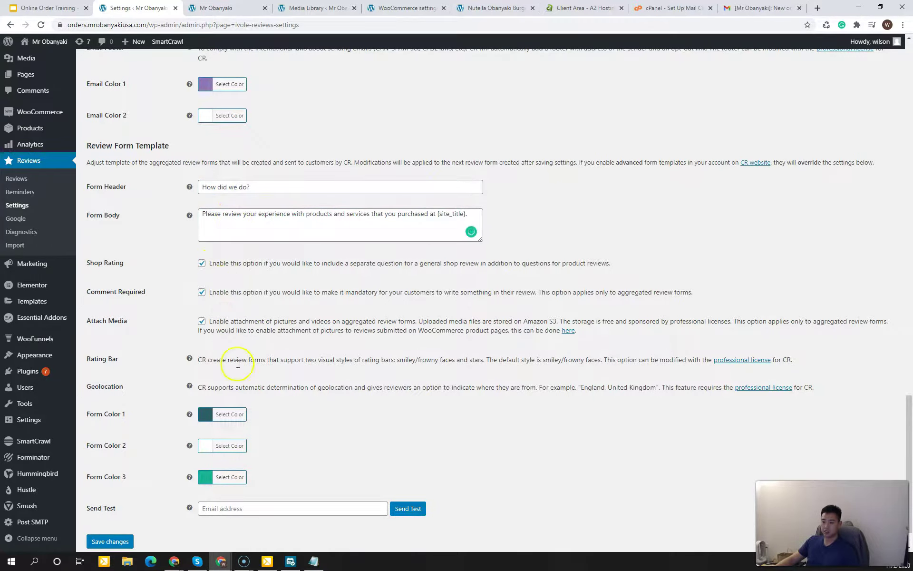
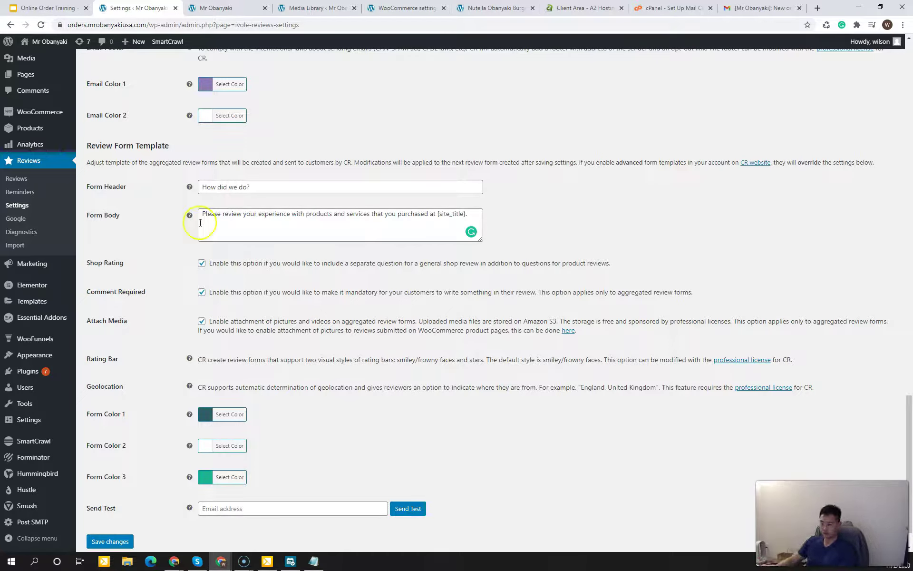
# Step: Paste the logo purple into Form Color 1
pyautogui.click(176, 302)
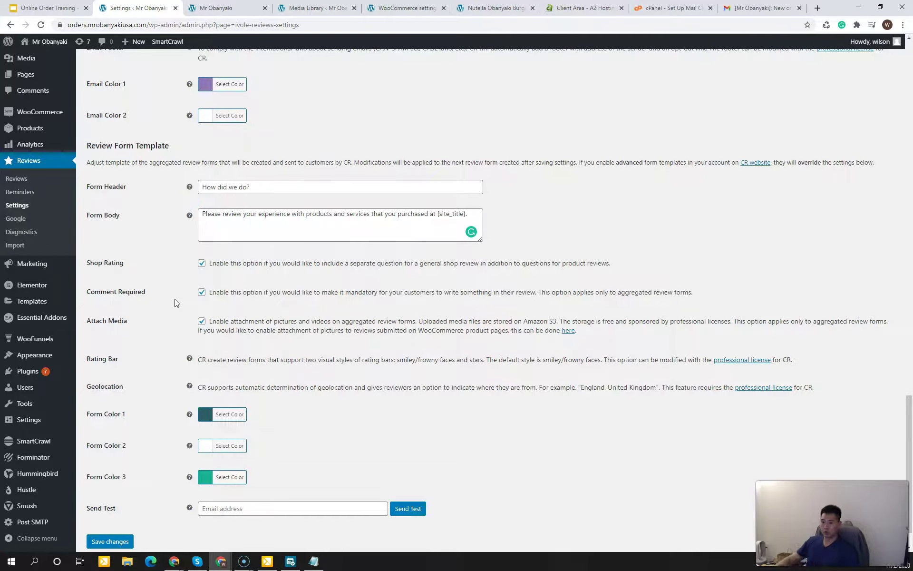
pyautogui.scroll(-1, 175, 309)
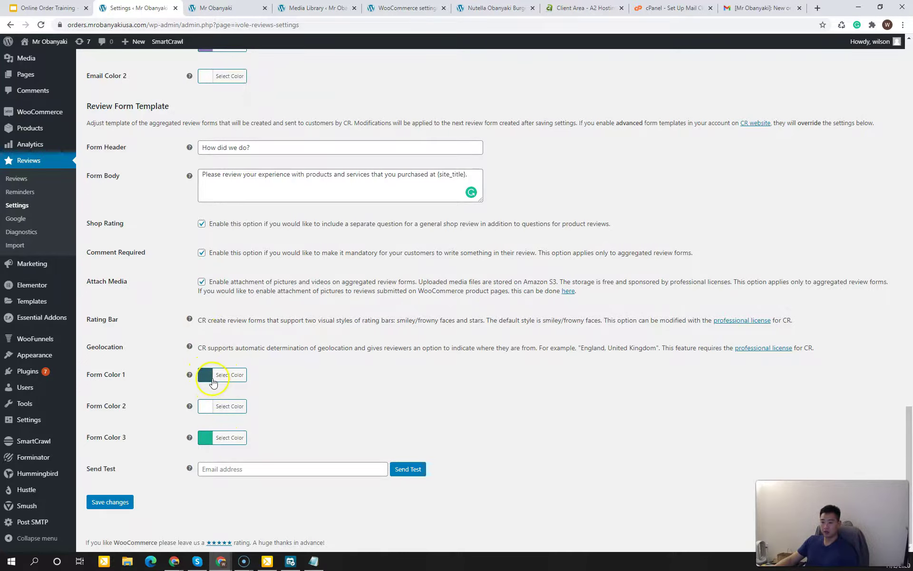
pyautogui.click(206, 375)
pyautogui.tripleClick(312, 375)
pyautogui.hotkey('ctrl', 'v')
pyautogui.click(519, 414)
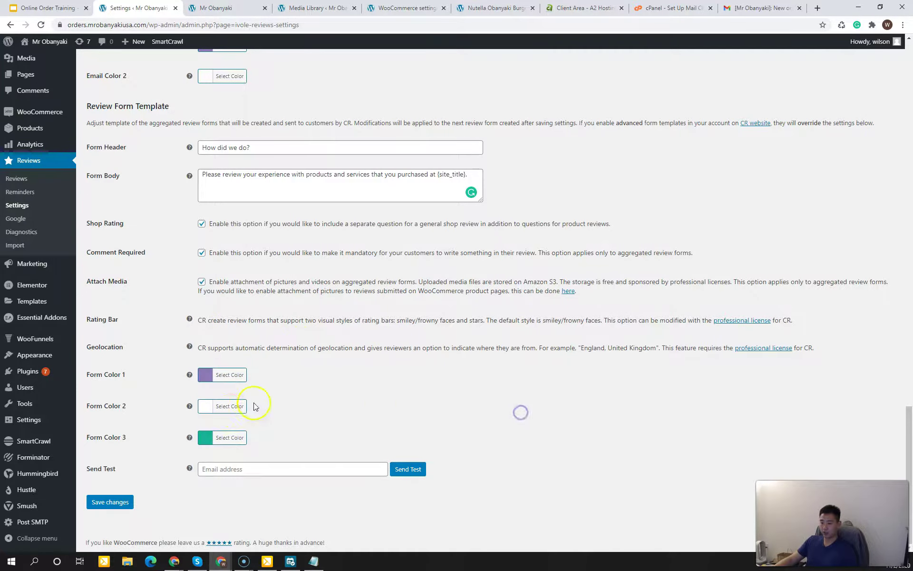
# Step: Set Form Color 3 to a deeper purple
pyautogui.click(204, 438)
pyautogui.tripleClick(259, 437)
pyautogui.hotkey('ctrl', 'v')
pyautogui.click(325, 400)
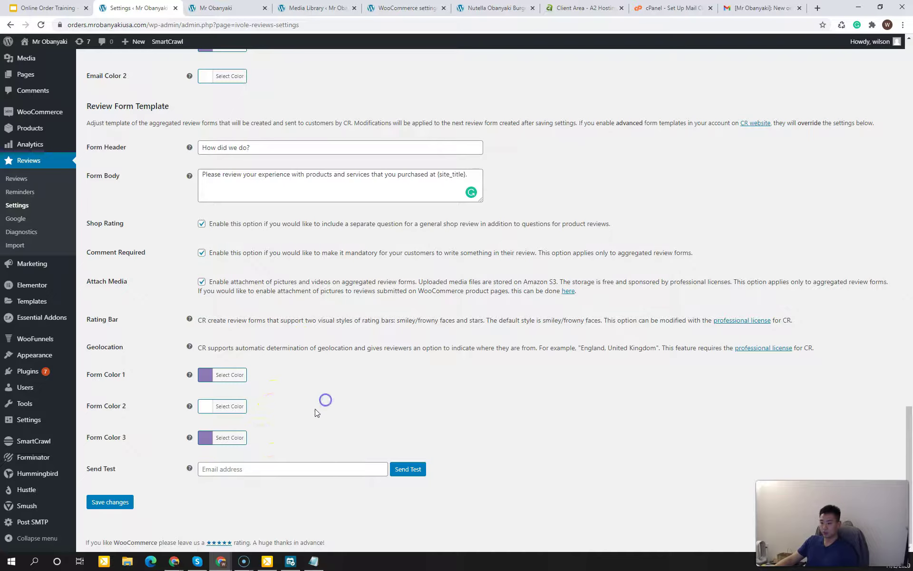
pyautogui.click(205, 437)
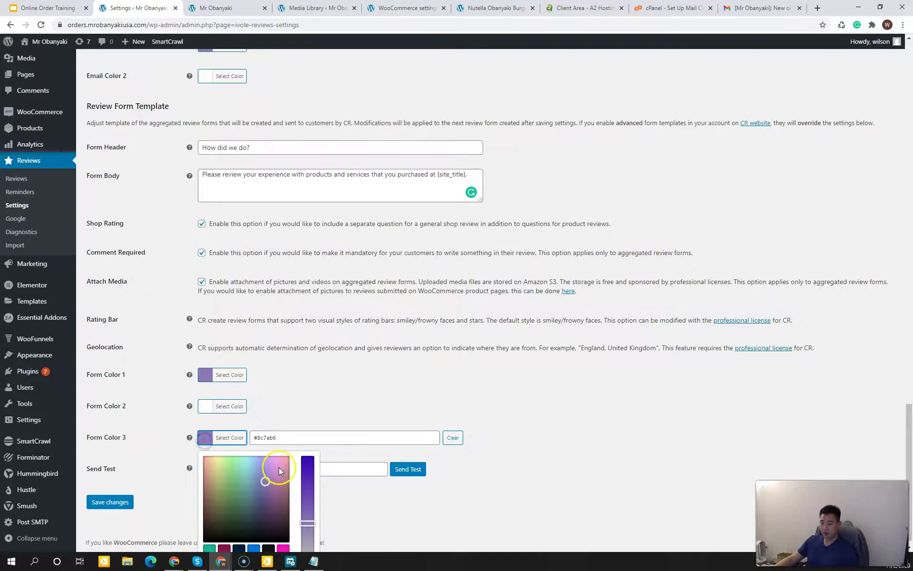
pyautogui.click(310, 479)
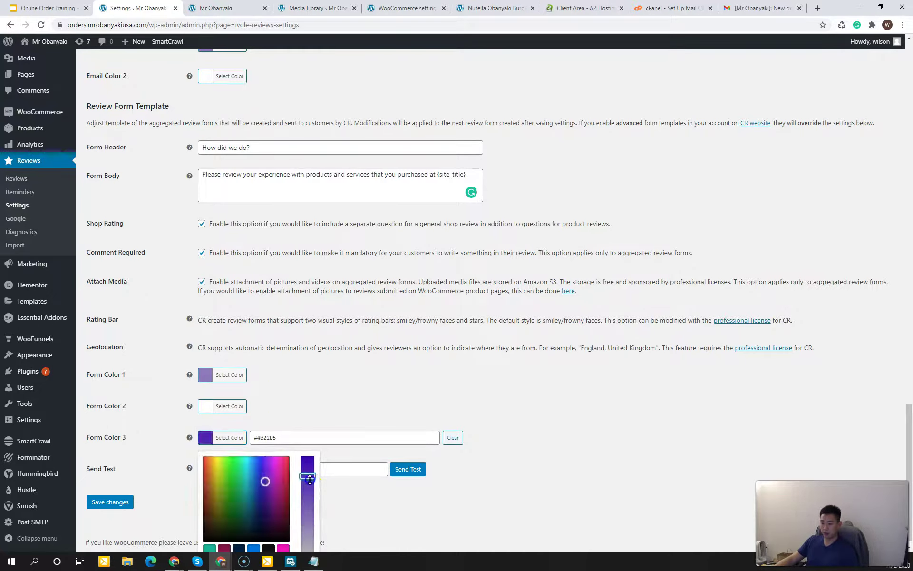
pyautogui.click(318, 410)
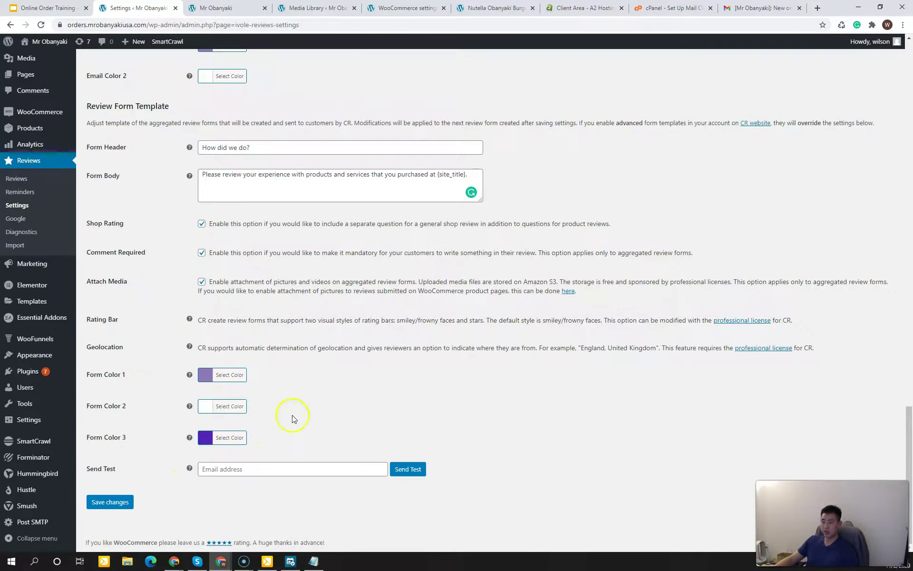
# Step: Save the review settings and open the WooCommerce Orders list
pyautogui.click(116, 505)
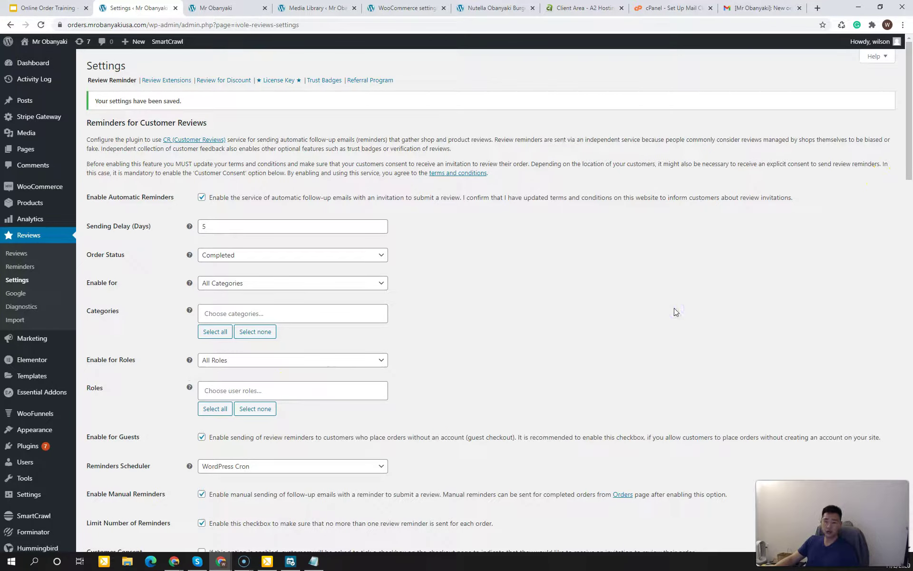
pyautogui.moveTo(30, 191)
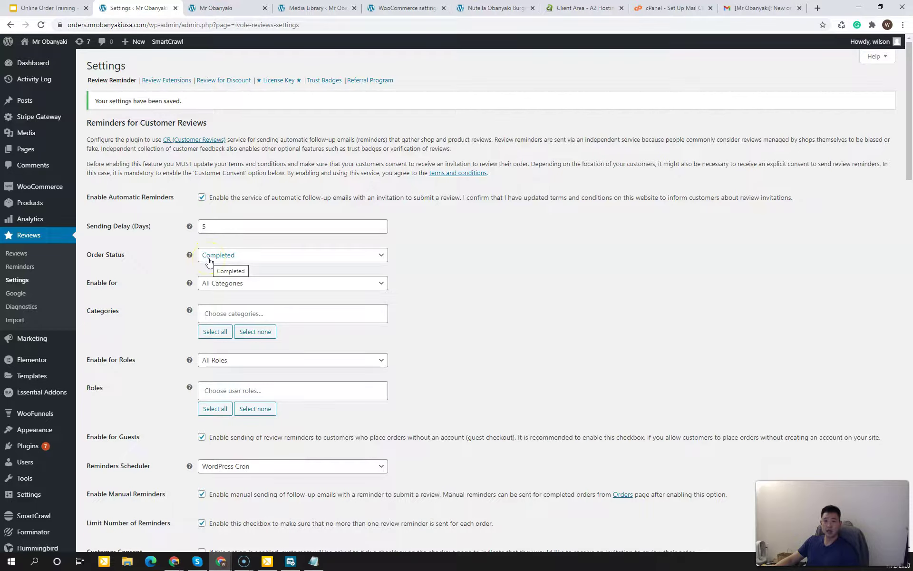
pyautogui.click(100, 202)
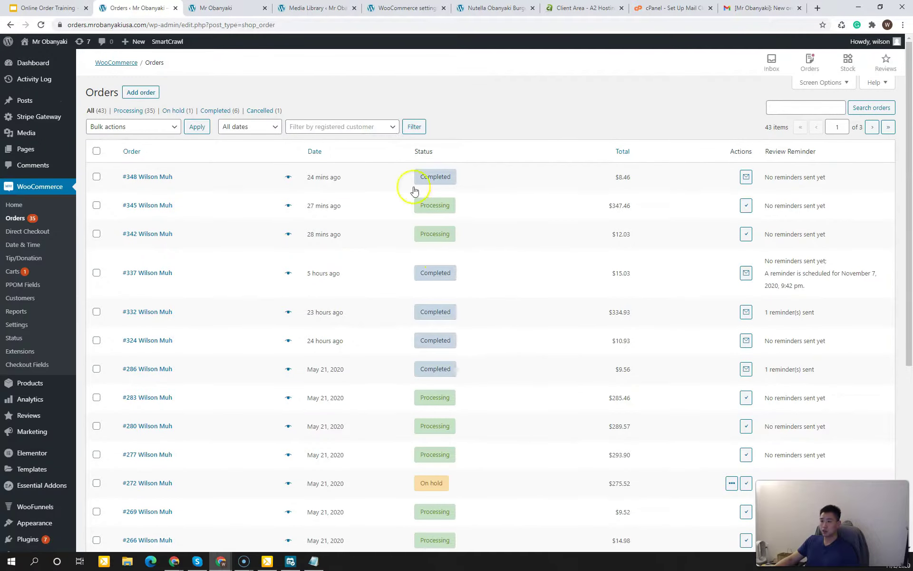
# Step: Change order #345's status to Completed and update the order
pyautogui.click(155, 208)
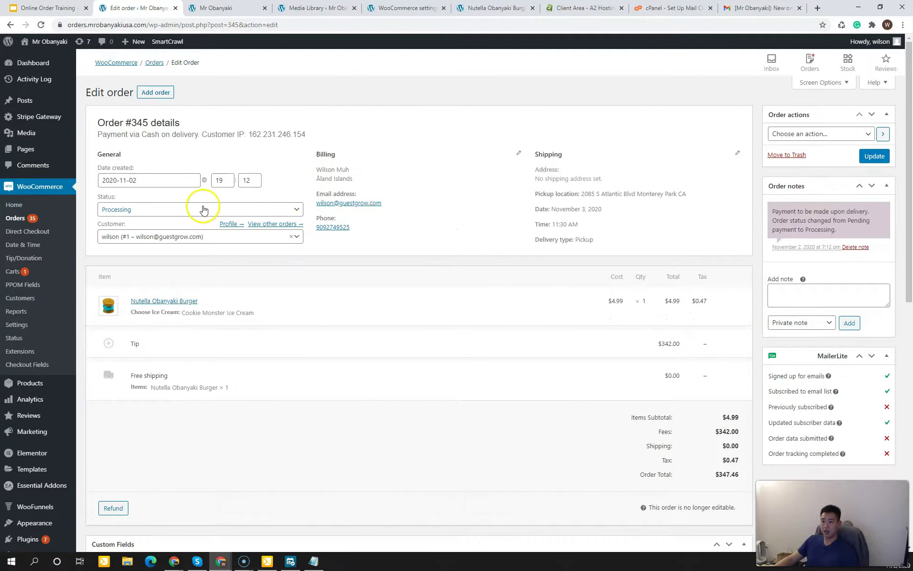
pyautogui.click(191, 209)
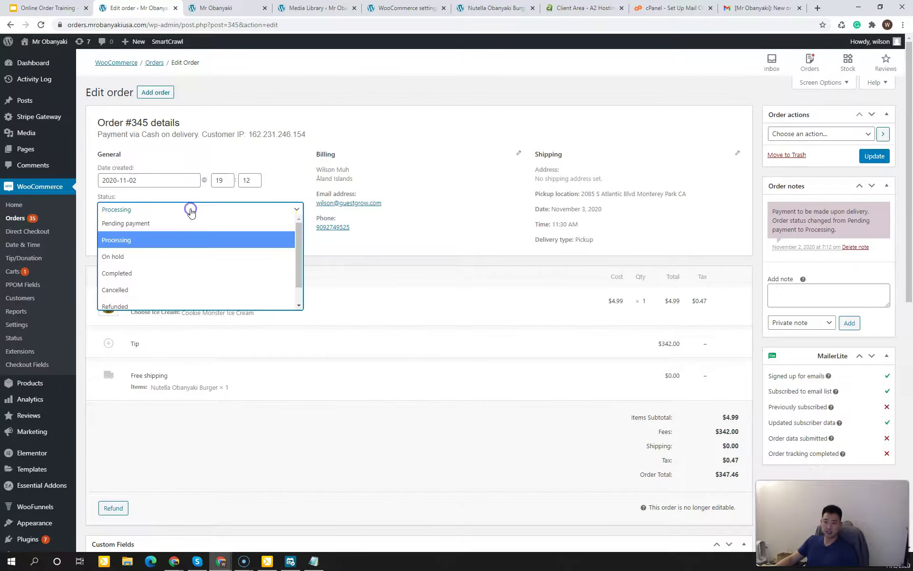
pyautogui.click(169, 271)
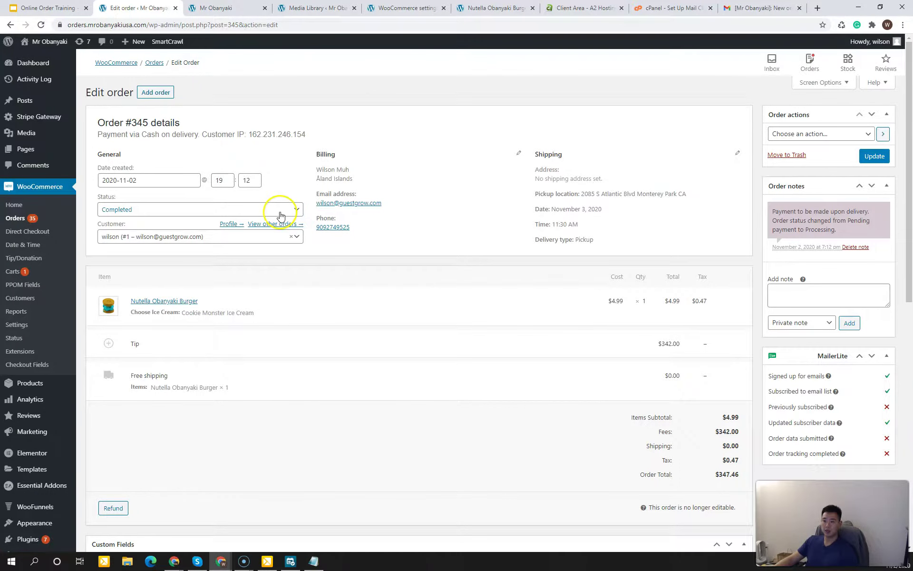
pyautogui.click(875, 156)
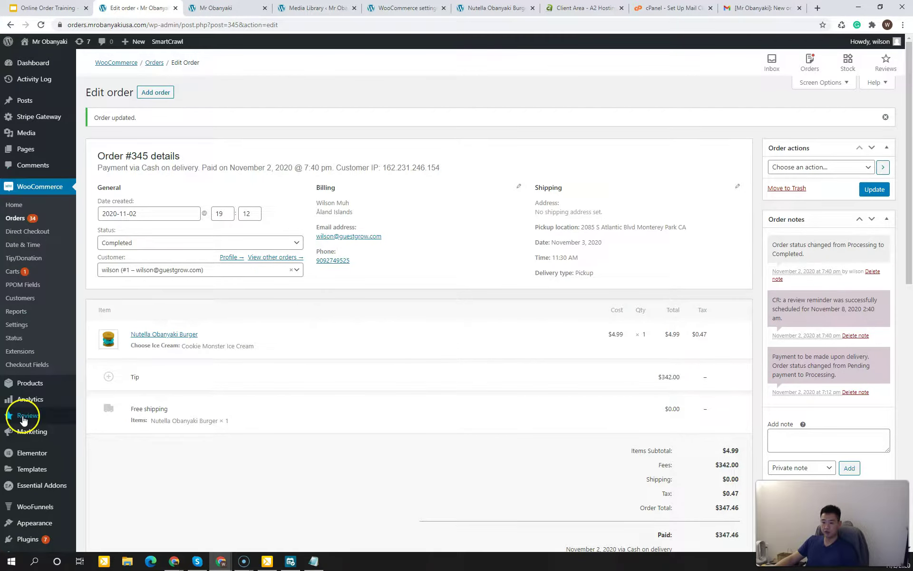
# Step: Send order 345's review reminder immediately from Reviews > Reminders, then go to Gmail
pyautogui.moveTo(23, 420)
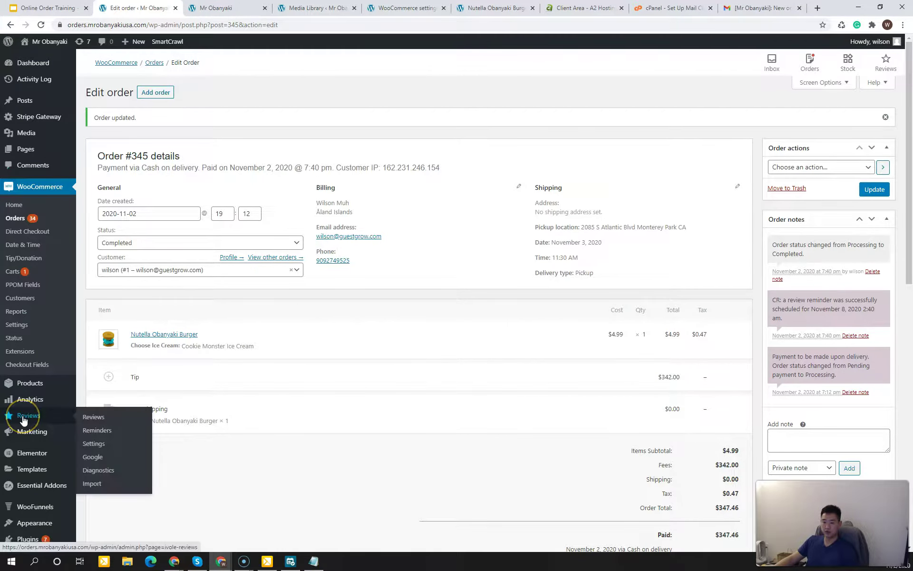
pyautogui.click(96, 432)
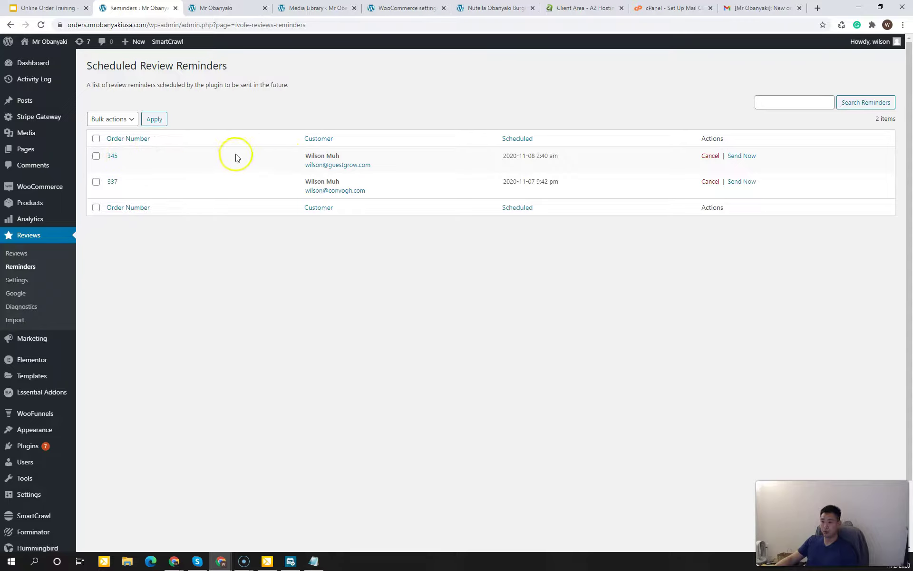
pyautogui.click(532, 156)
pyautogui.click(532, 156)
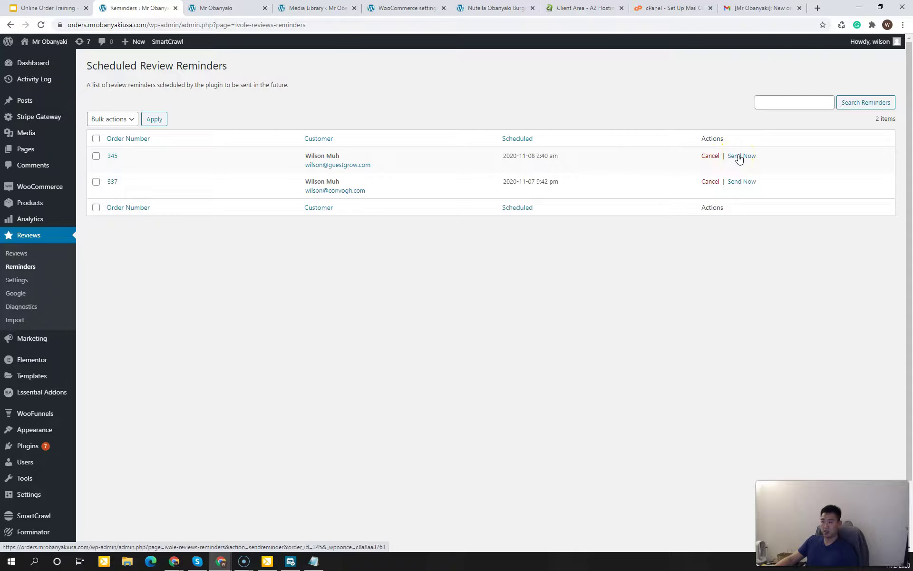
pyautogui.click(738, 157)
pyautogui.click(503, 78)
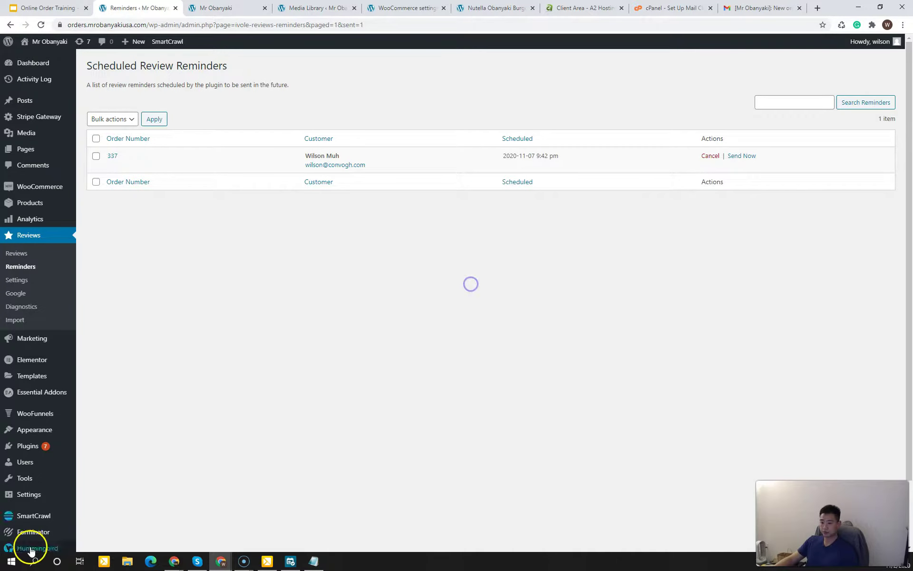
pyautogui.click(741, 11)
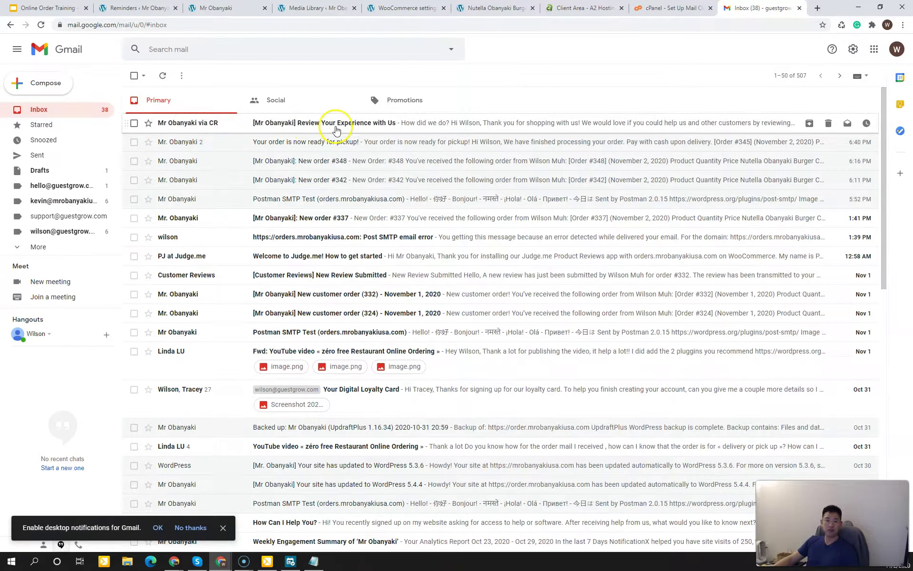
# Step: Open the 'Review Your Experience with Us' email and follow its Review link
pyautogui.click(337, 127)
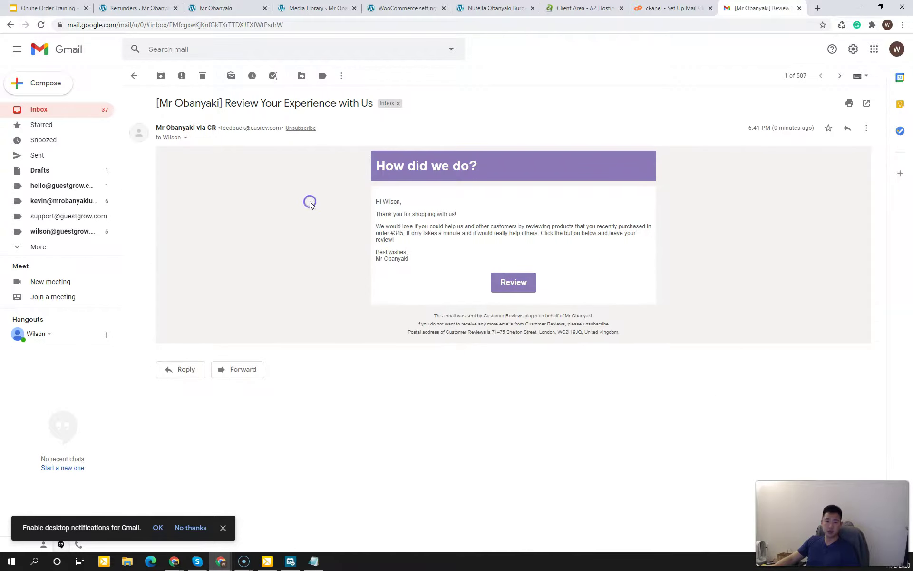
pyautogui.moveTo(403, 167); pyautogui.dragTo(430, 162)
pyautogui.click(430, 161)
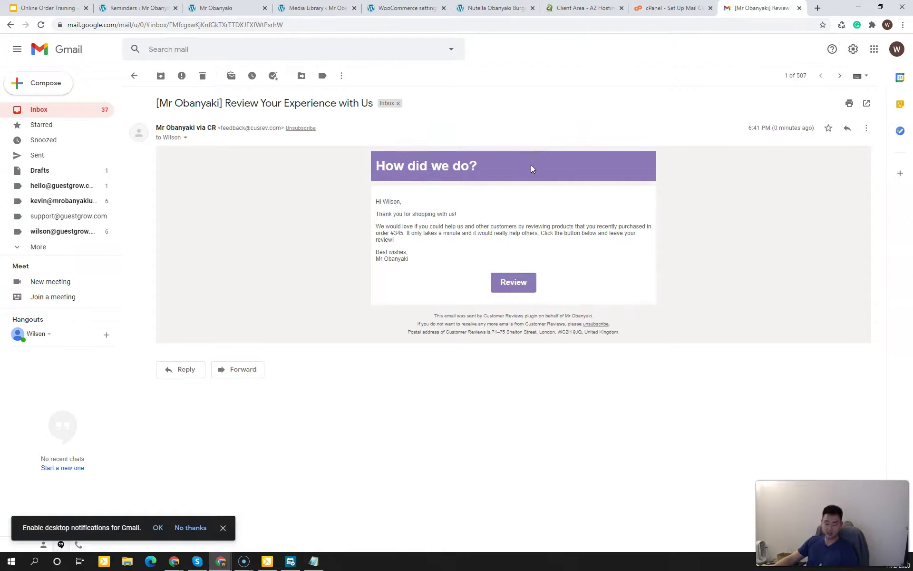
pyautogui.moveTo(405, 215); pyautogui.dragTo(414, 245)
pyautogui.click(414, 245)
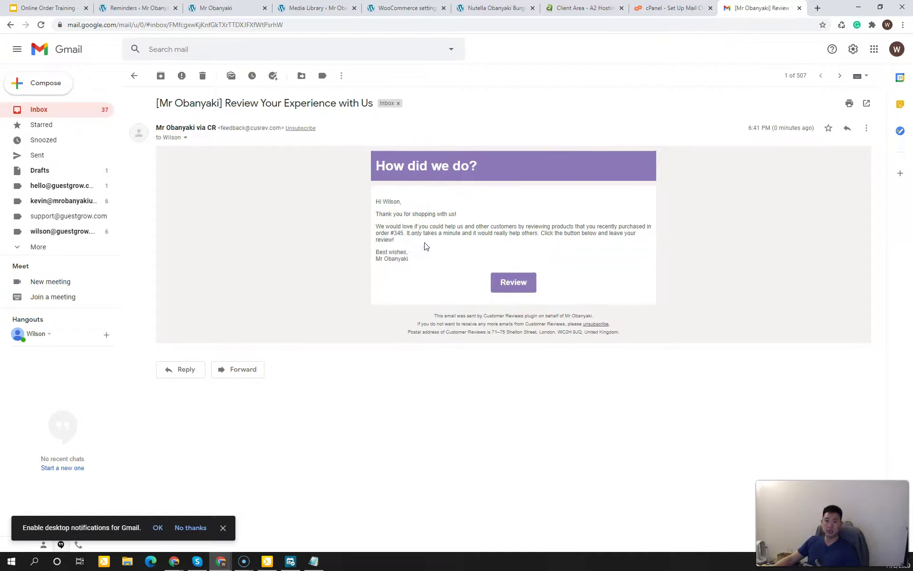
pyautogui.moveTo(410, 245)
pyautogui.mouseDown()
pyautogui.moveTo(392, 227)
pyautogui.moveTo(396, 234)
pyautogui.mouseUp()
pyautogui.click(396, 234)
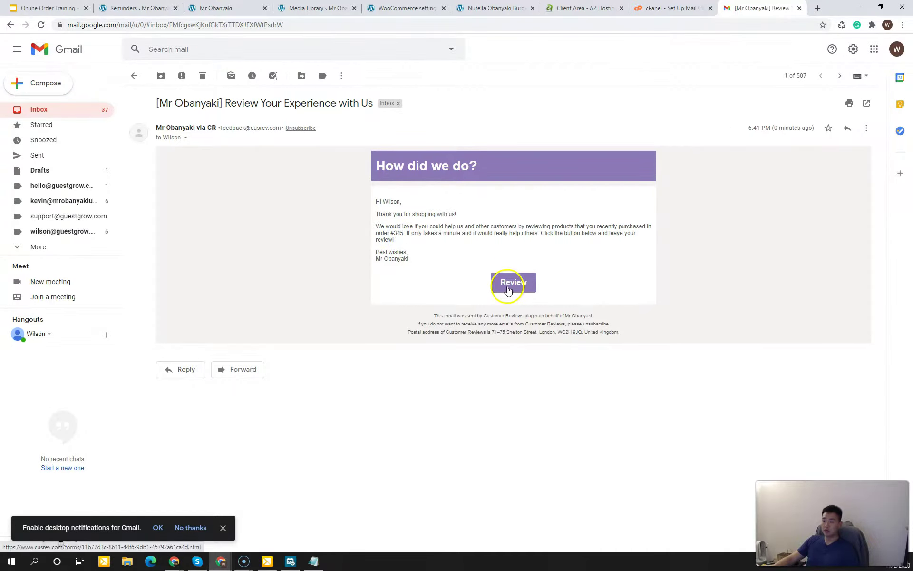
pyautogui.click(509, 283)
pyautogui.click(179, 244)
pyautogui.click(216, 234)
# Step: Give the shop a 5-star rating and write a comment about it
pyautogui.moveTo(452, 148); pyautogui.dragTo(453, 155)
pyautogui.click(452, 168)
pyautogui.click(268, 290)
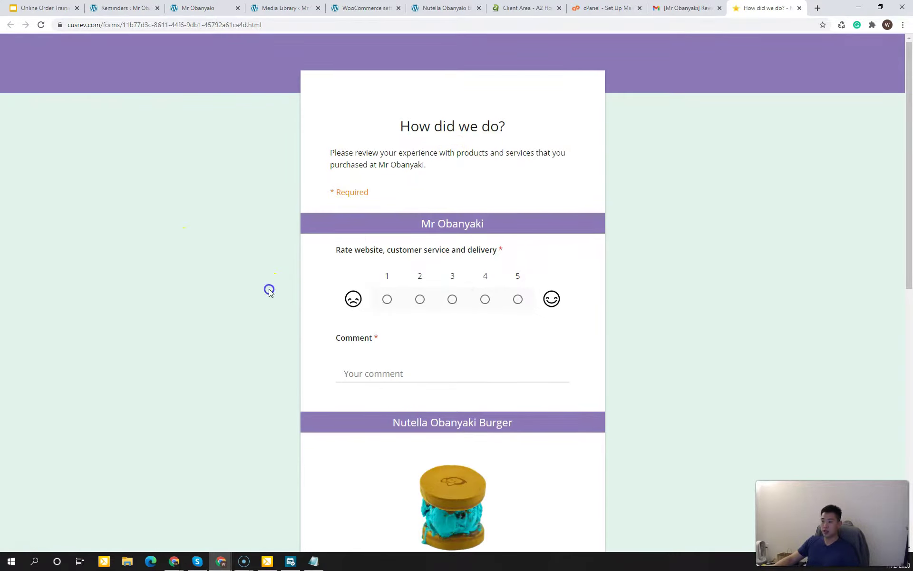
pyautogui.scroll(-3, 277, 324)
pyautogui.moveTo(908, 208); pyautogui.dragTo(846, 159)
pyautogui.click(518, 282)
pyautogui.scroll(-2, 513, 289)
pyautogui.click(499, 258)
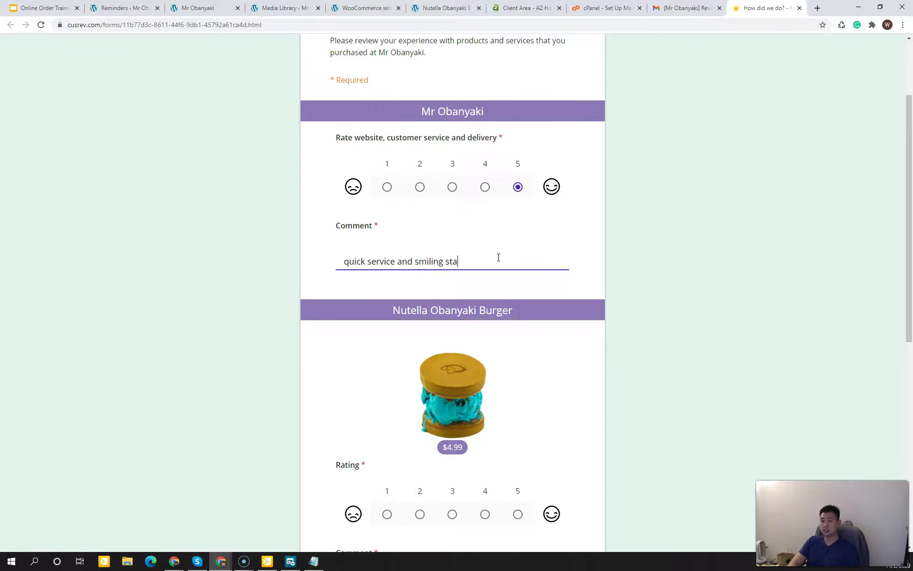
pyautogui.click(708, 227)
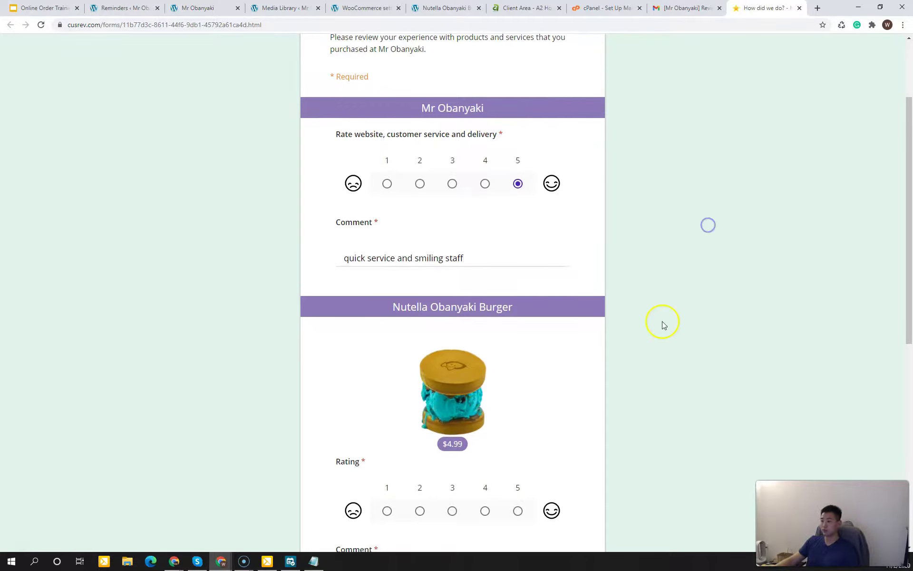
# Step: Rate the Nutella Obanyaki Burger 5 stars and finish its comment
pyautogui.scroll(-2, 662, 322)
pyautogui.click(327, 306)
pyautogui.scroll(-3, 326, 306)
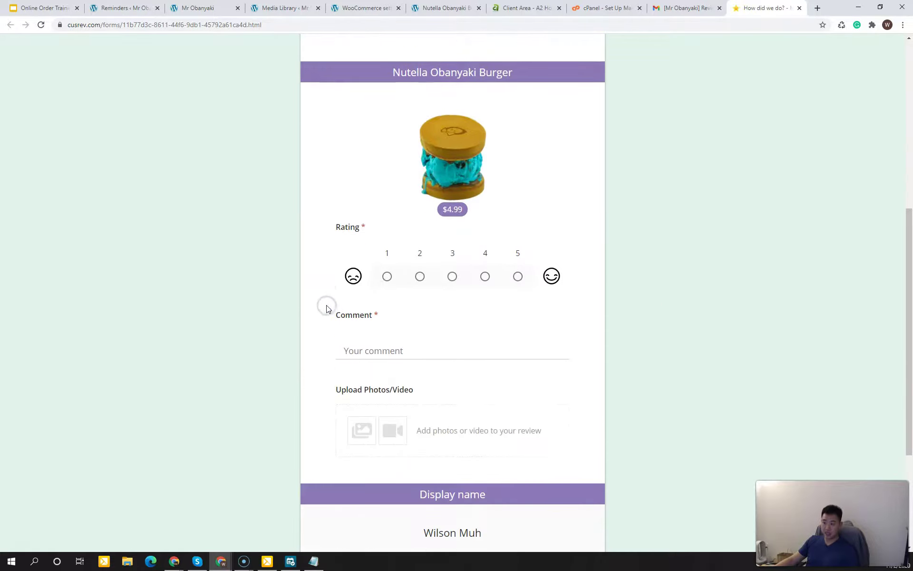
pyautogui.click(520, 278)
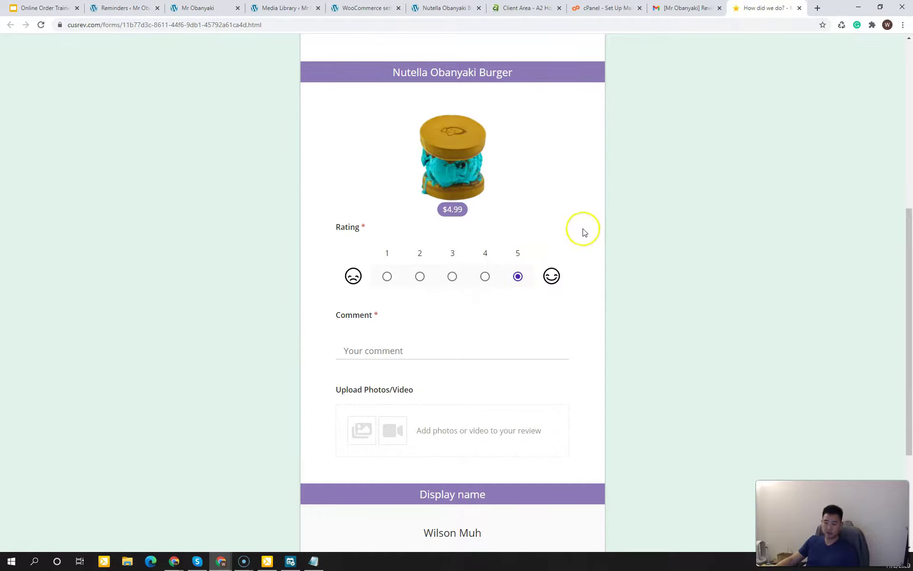
pyautogui.click(470, 351)
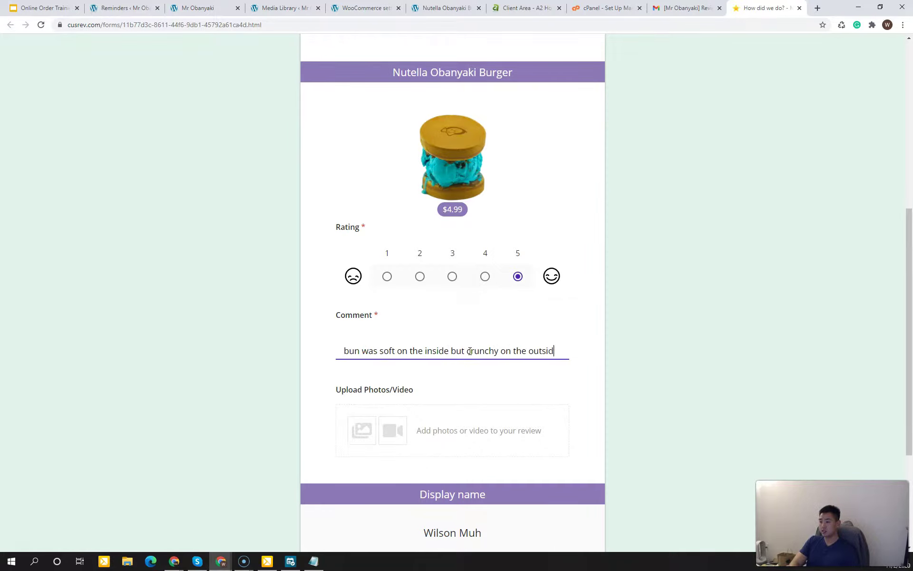
pyautogui.write('e. ice cream was unique a')
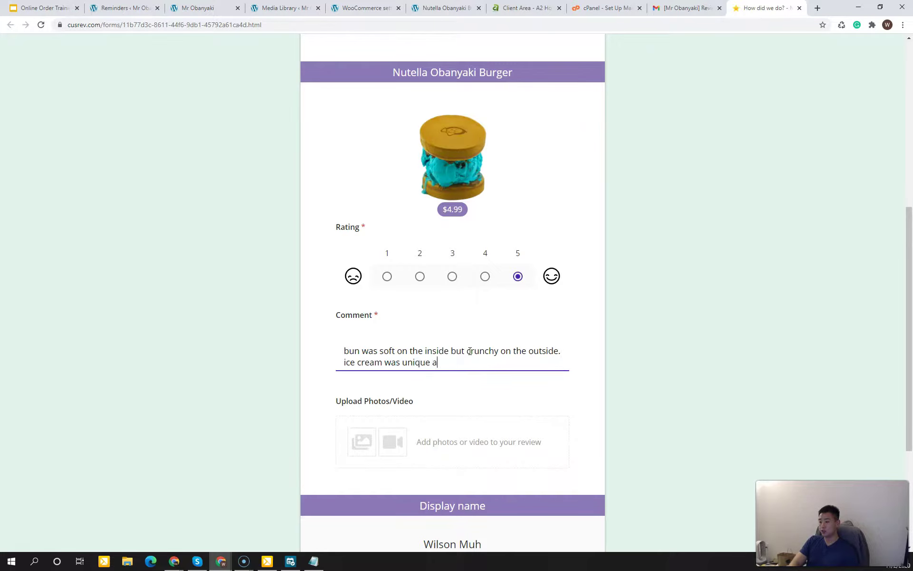
pyautogui.write('!')
pyautogui.click(818, 317)
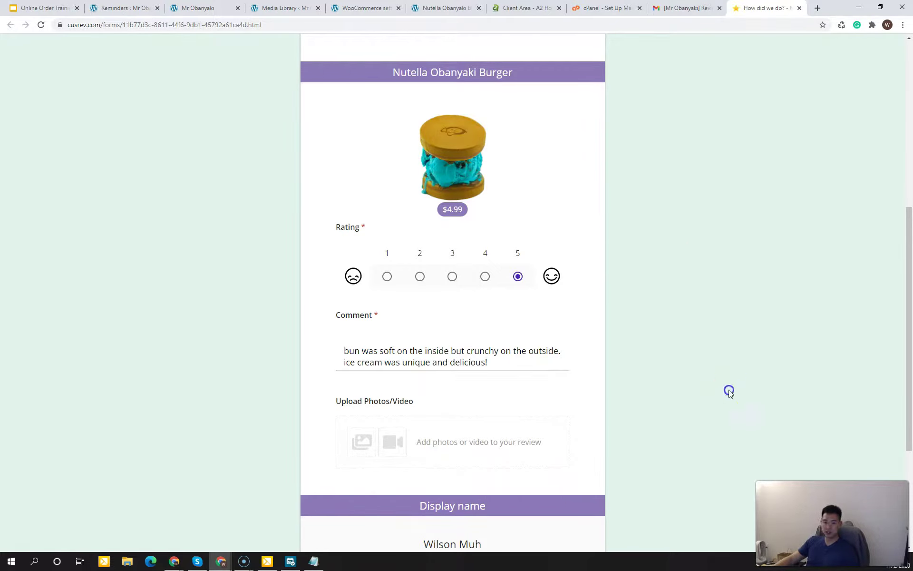
# Step: Choose the abbreviated display name and submit the review
pyautogui.scroll(-4, 729, 391)
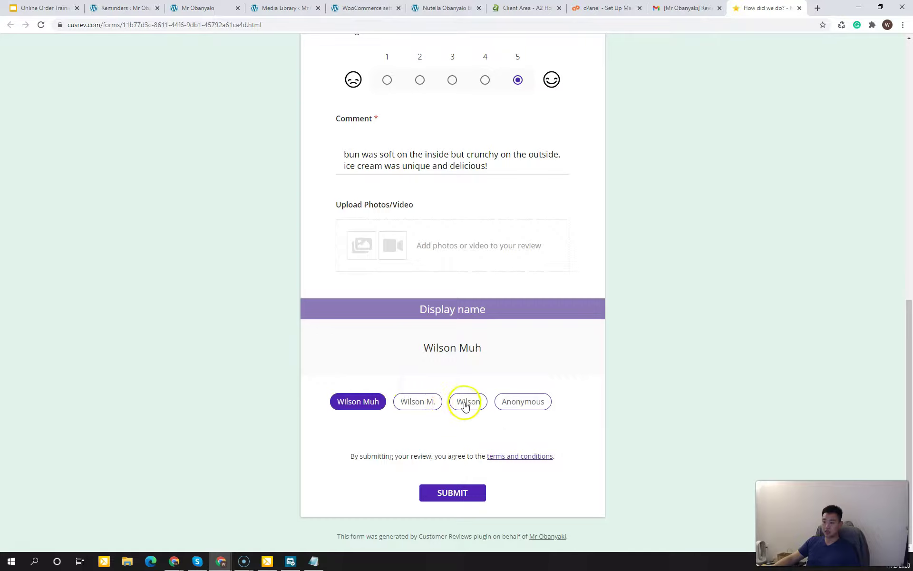
pyautogui.click(419, 405)
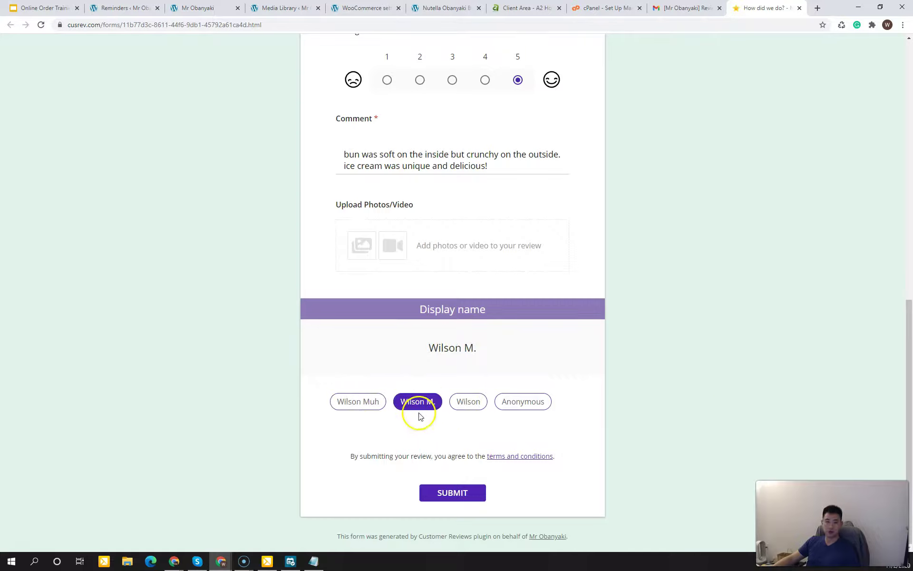
pyautogui.click(459, 492)
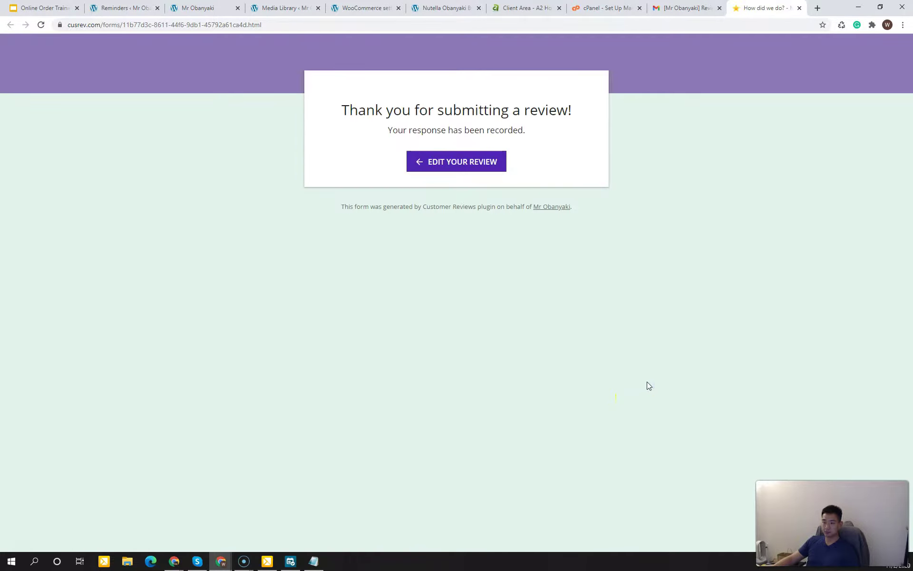
pyautogui.click(646, 337)
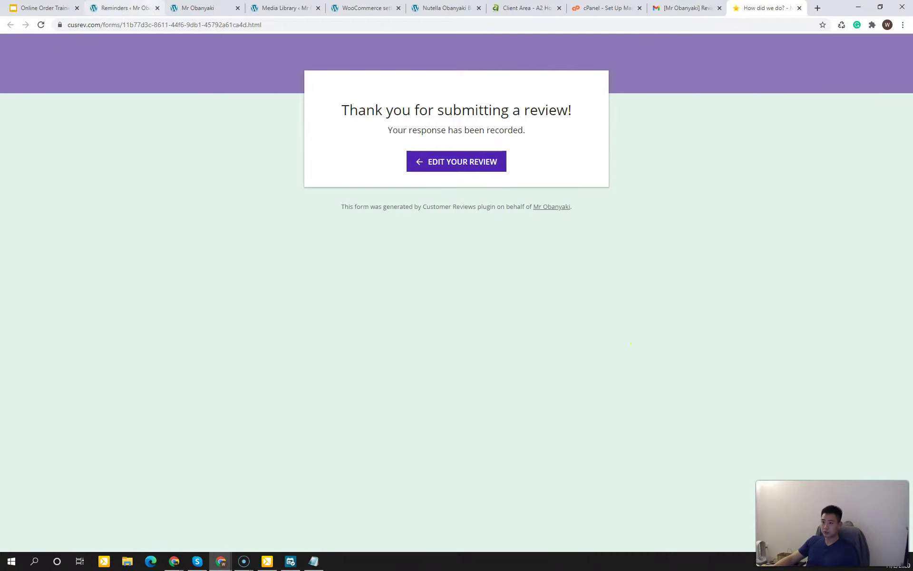
pyautogui.click(126, 8)
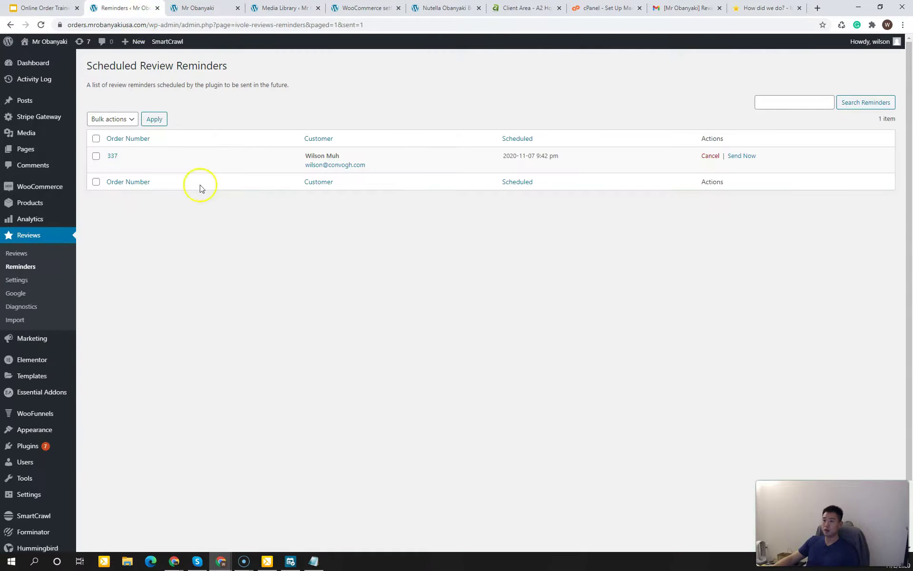
# Step: Open All Reviews and bring up link options for the burger's View product link
pyautogui.click(19, 252)
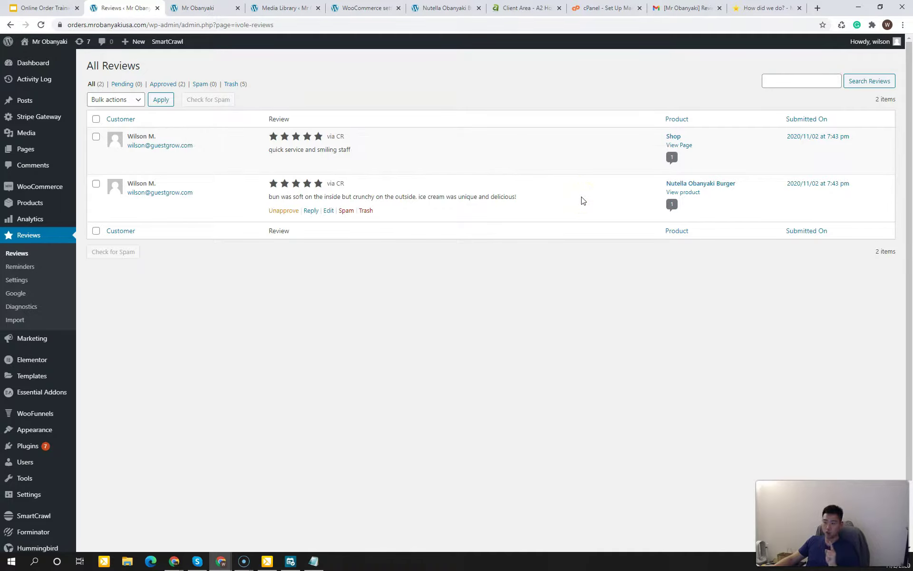
pyautogui.rightClick(682, 194)
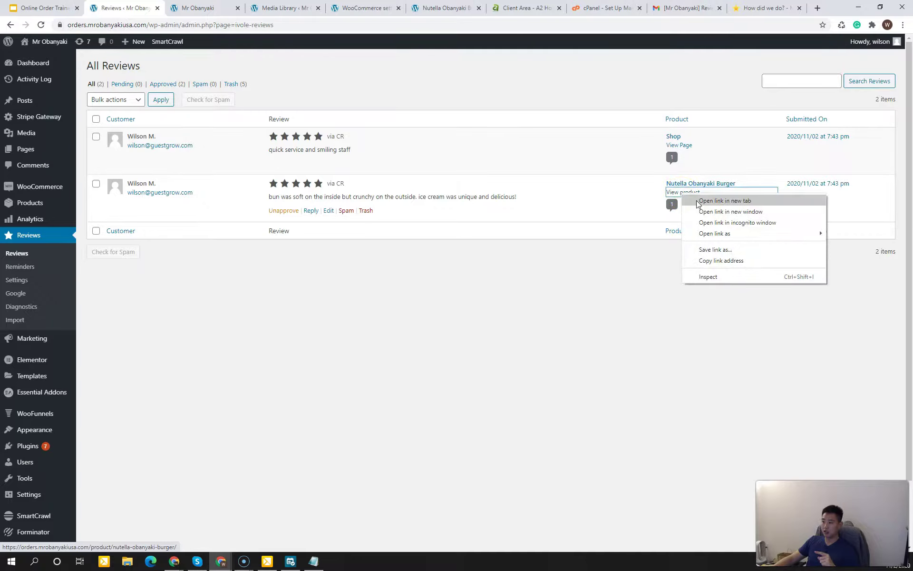
# Step: Open the burger product page in a new tab and check its 5-star review
pyautogui.click(704, 201)
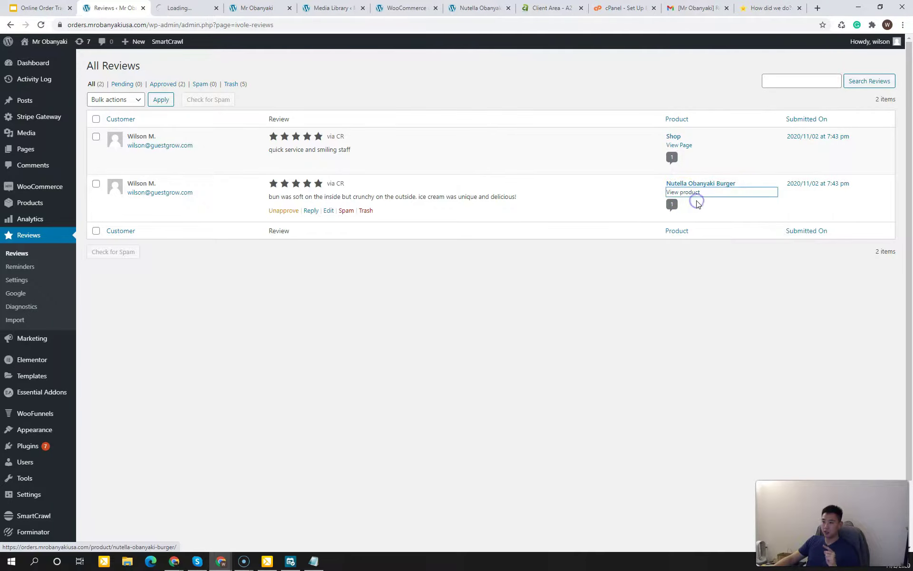
pyautogui.click(191, 8)
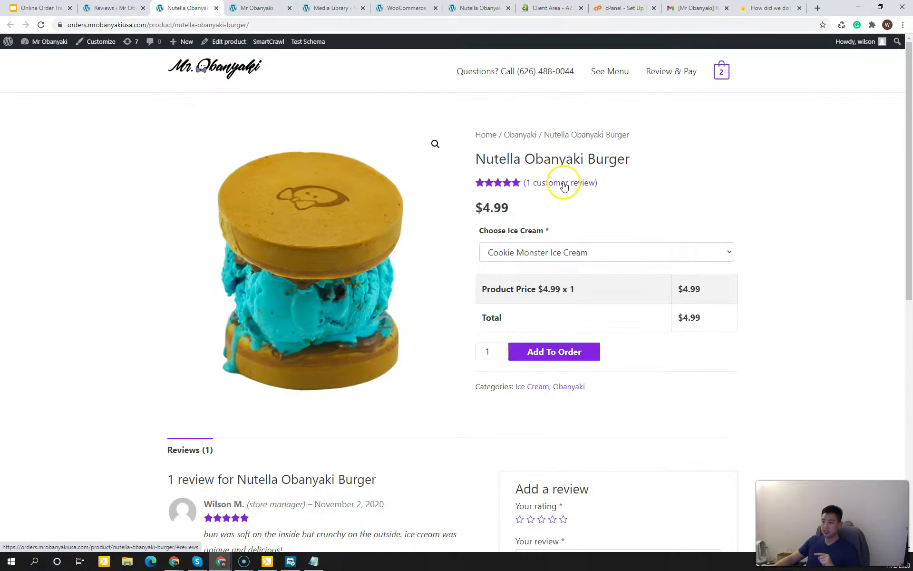
pyautogui.scroll(-4, 147, 276)
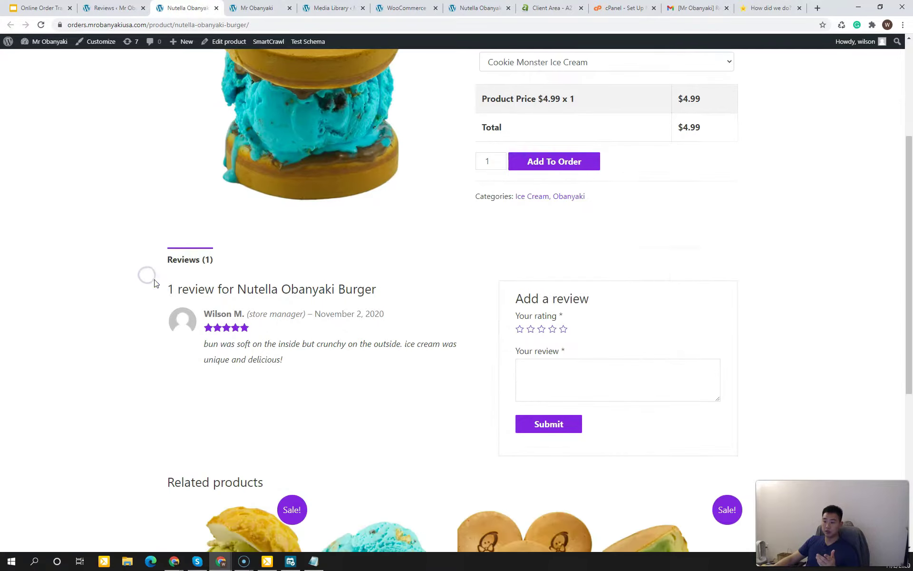
pyautogui.moveTo(245, 344); pyautogui.dragTo(294, 366)
pyautogui.tripleClick(264, 351)
pyautogui.click(259, 347)
pyautogui.click(296, 367)
pyautogui.scroll(3, 300, 370)
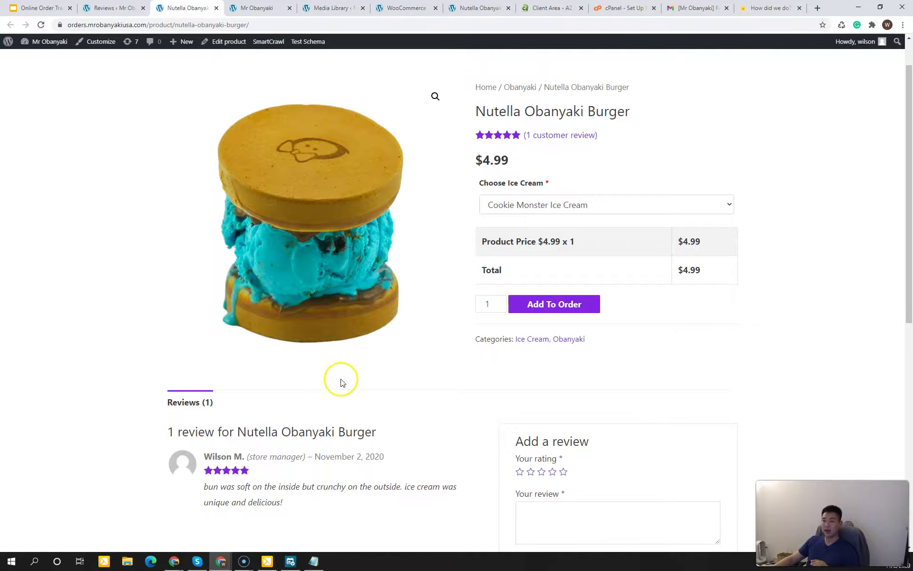
pyautogui.scroll(1, 40, 346)
# Step: Switch to the Online Order Training slides' Notifications Checklist
pyautogui.click(44, 334)
pyautogui.scroll(-2, 44, 338)
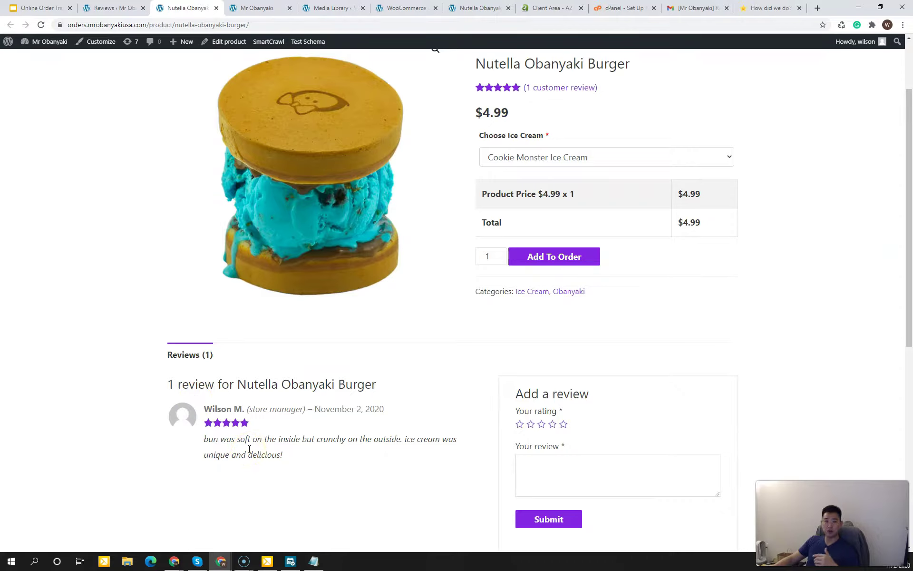
pyautogui.click(90, 314)
pyautogui.click(19, 552)
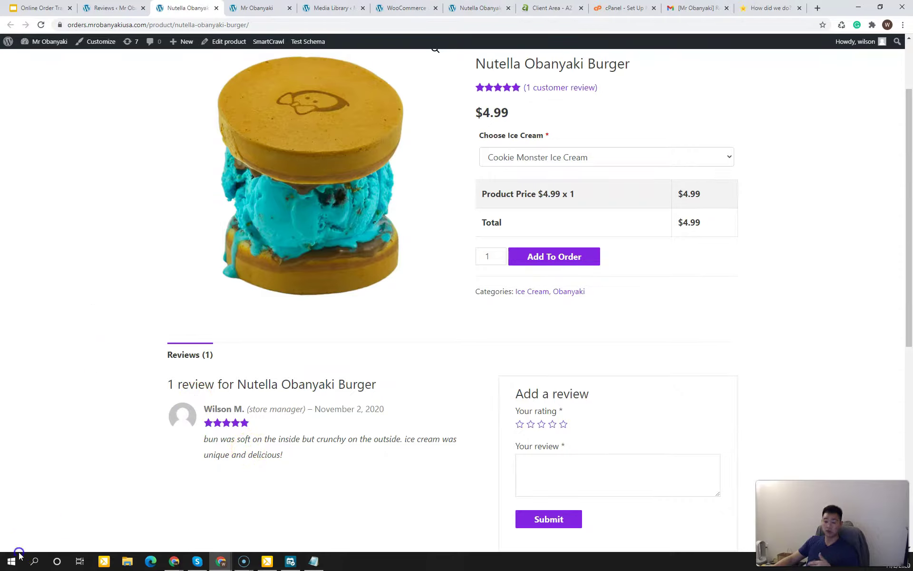
pyautogui.click(126, 233)
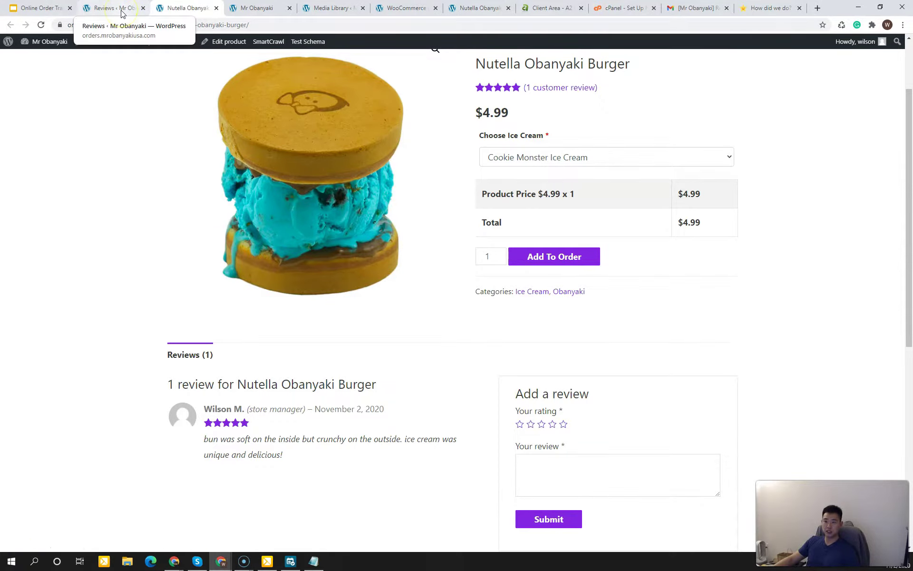
pyautogui.click(38, 8)
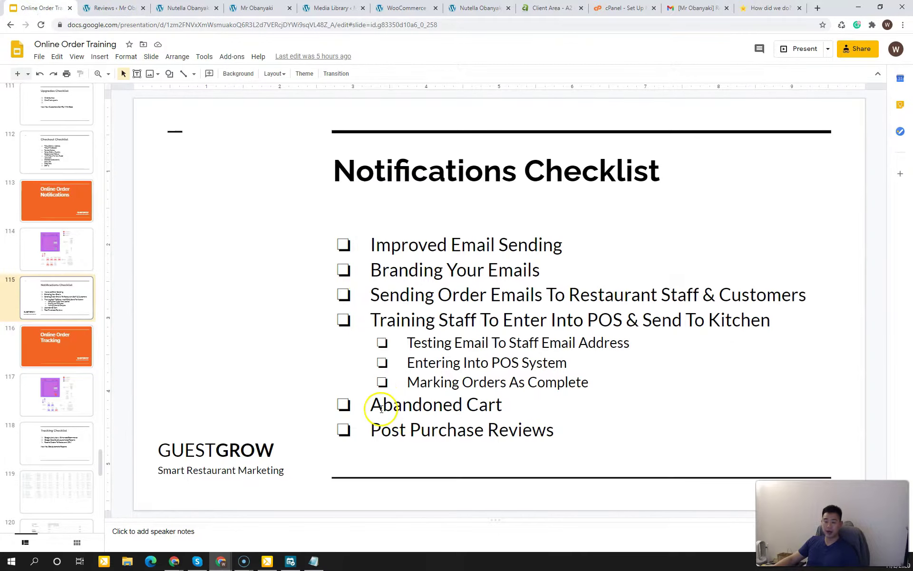
# Step: Look over the recoverable abandoned cart and its last-active time in cart tracking
pyautogui.click(122, 11)
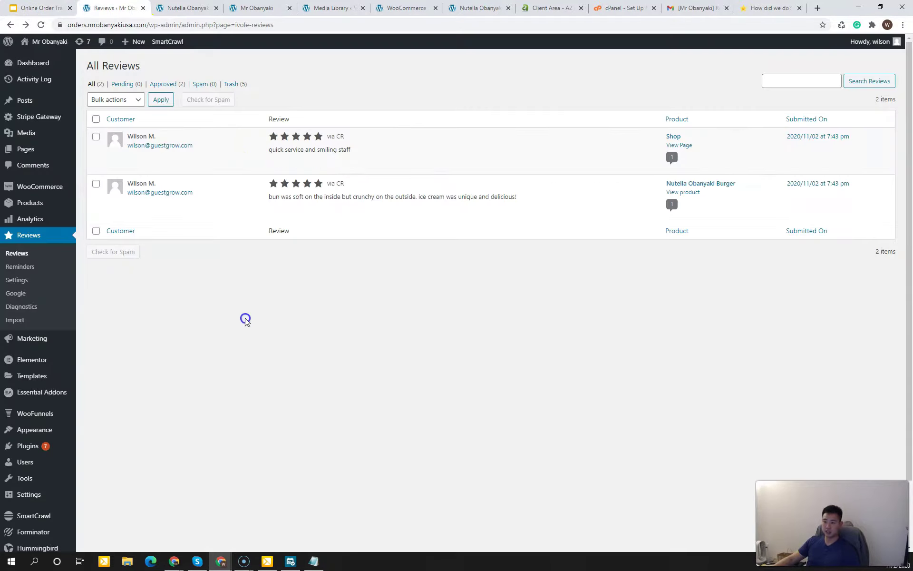
pyautogui.moveTo(53, 185)
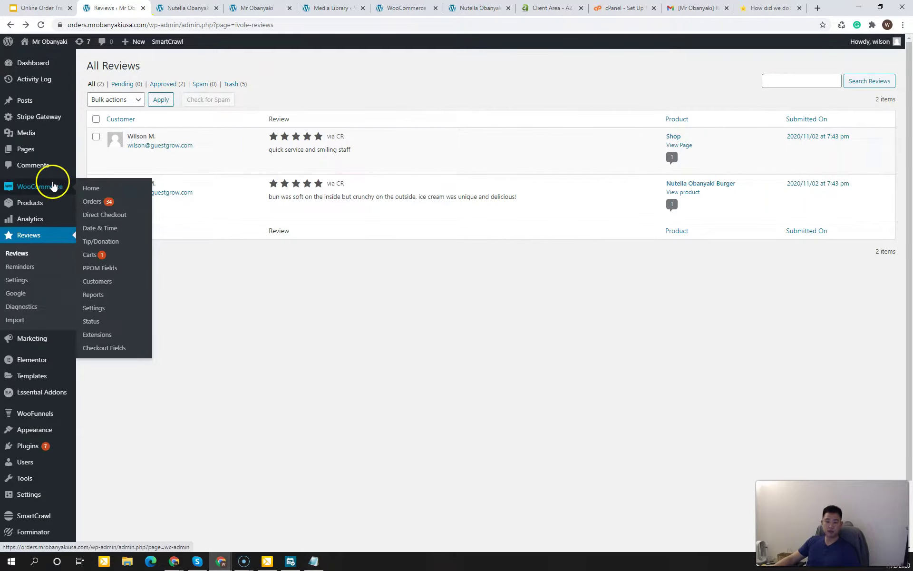
pyautogui.click(97, 254)
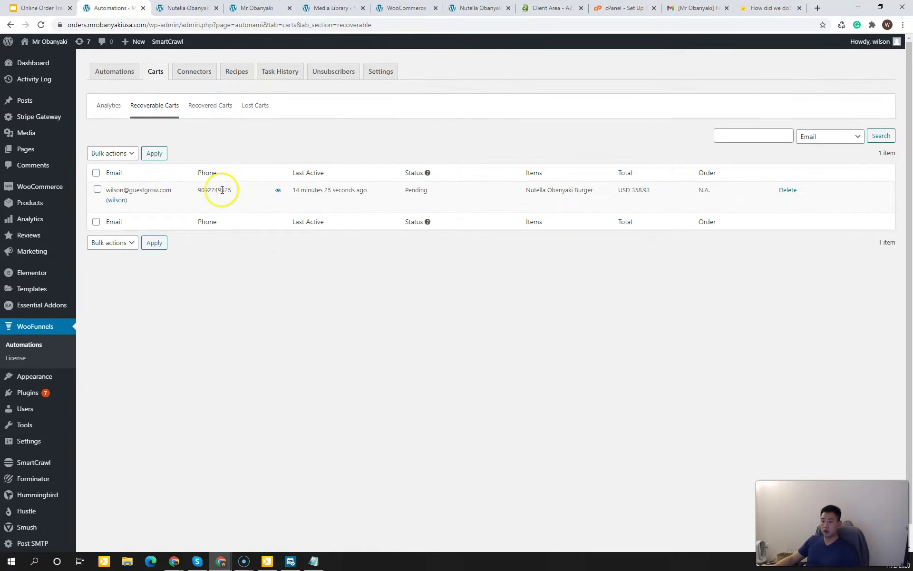
pyautogui.moveTo(315, 191)
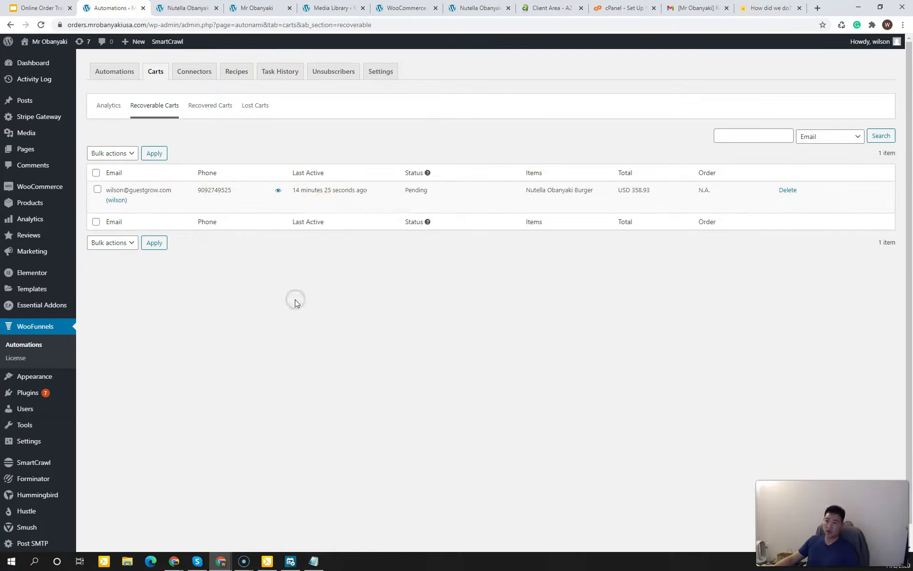
pyautogui.click(381, 73)
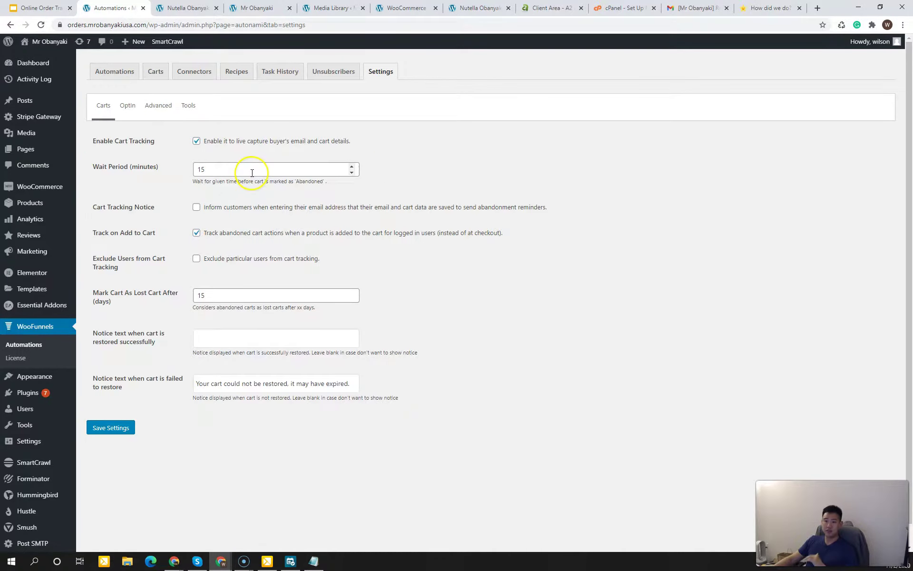
pyautogui.click(125, 69)
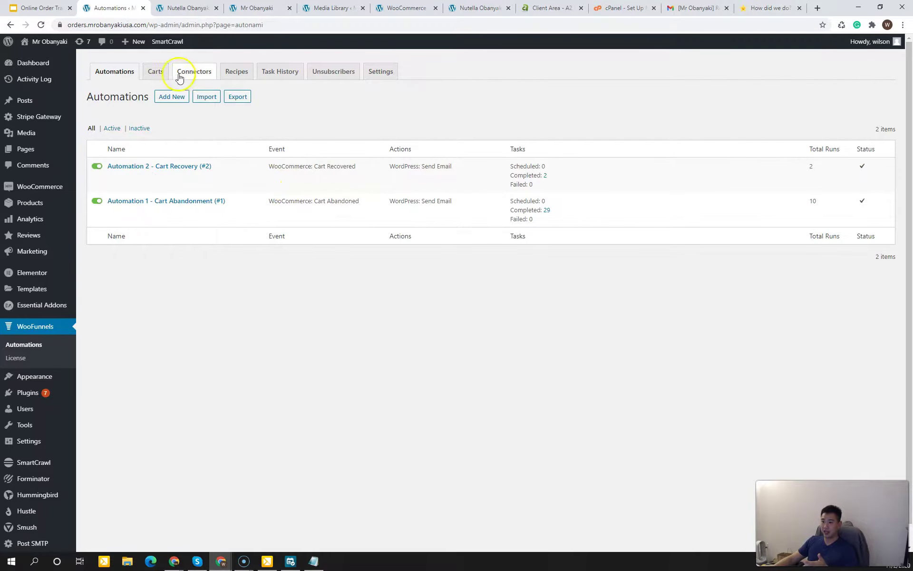
pyautogui.click(157, 72)
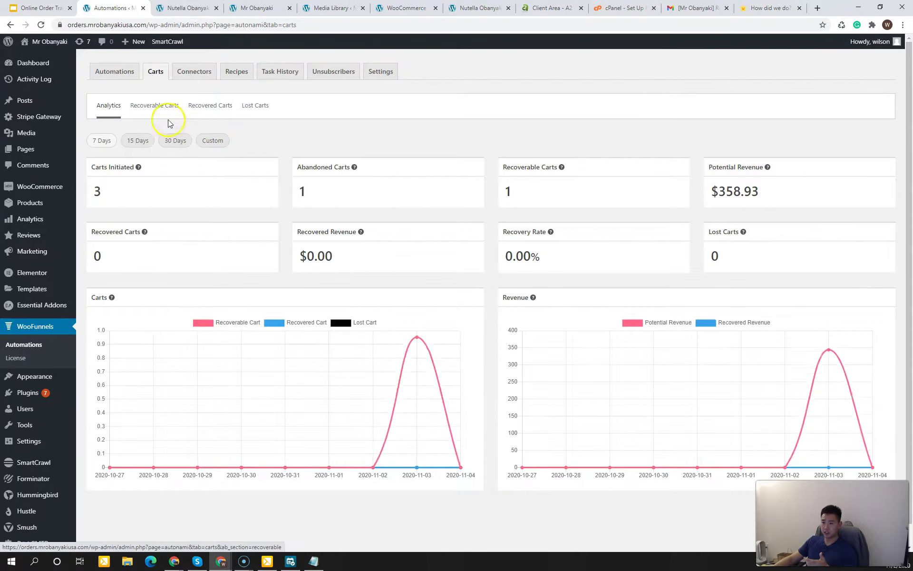
pyautogui.click(163, 108)
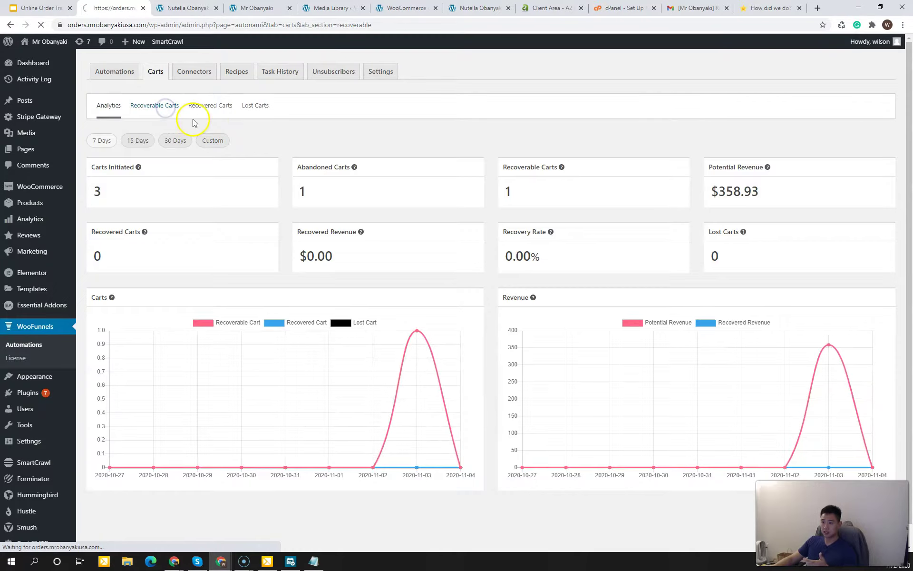
pyautogui.click(286, 138)
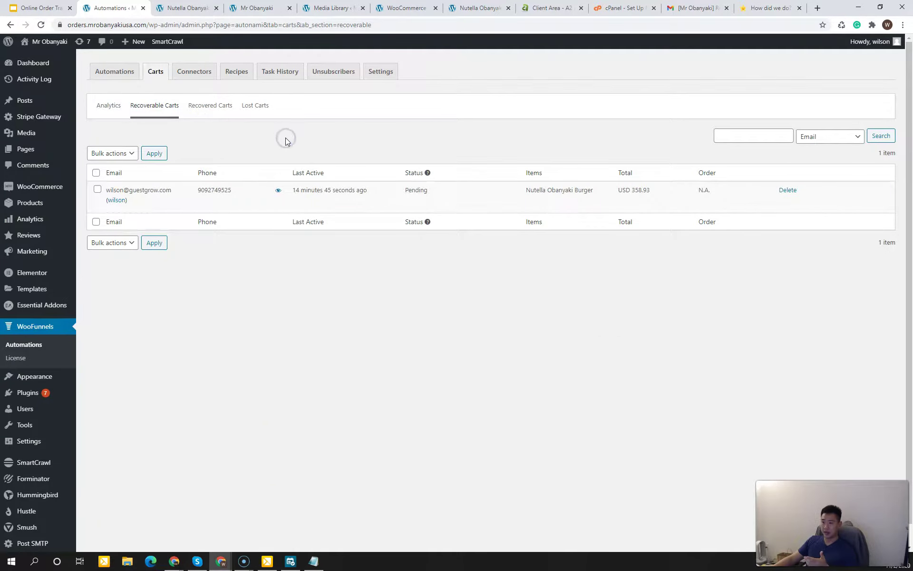
pyautogui.click(319, 310)
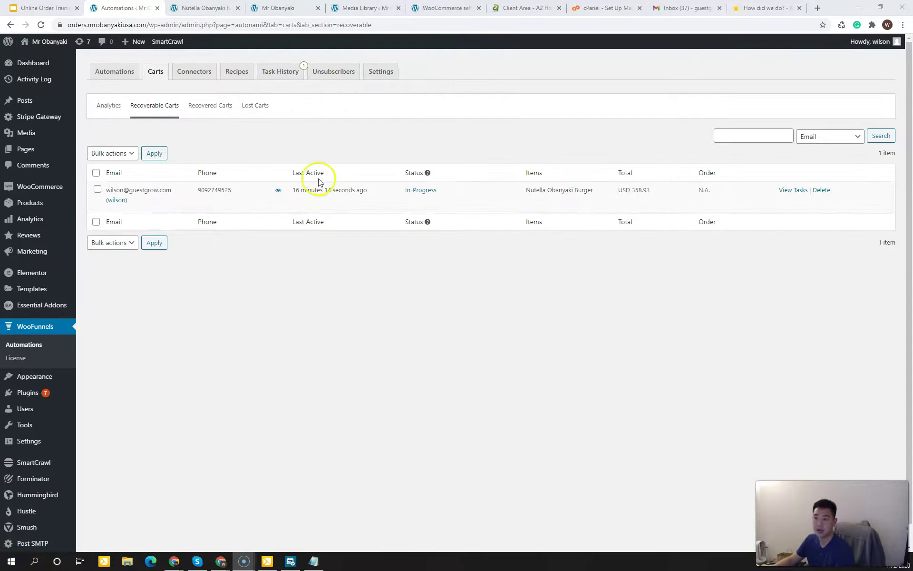
pyautogui.moveTo(306, 190); pyautogui.dragTo(328, 189)
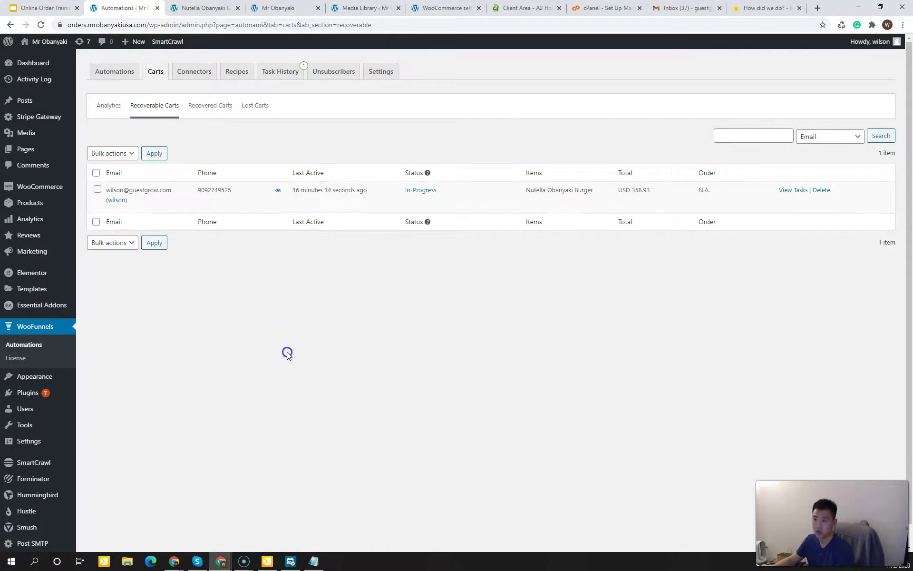
# Step: Run the scheduled Send Email task for Automation 1 - Cart Abandonment now
pyautogui.click(288, 72)
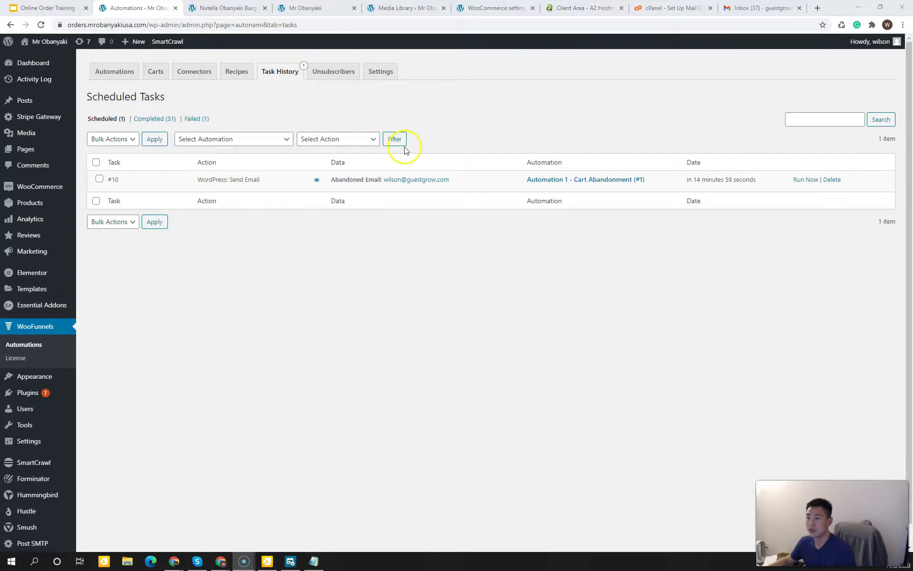
pyautogui.click(347, 256)
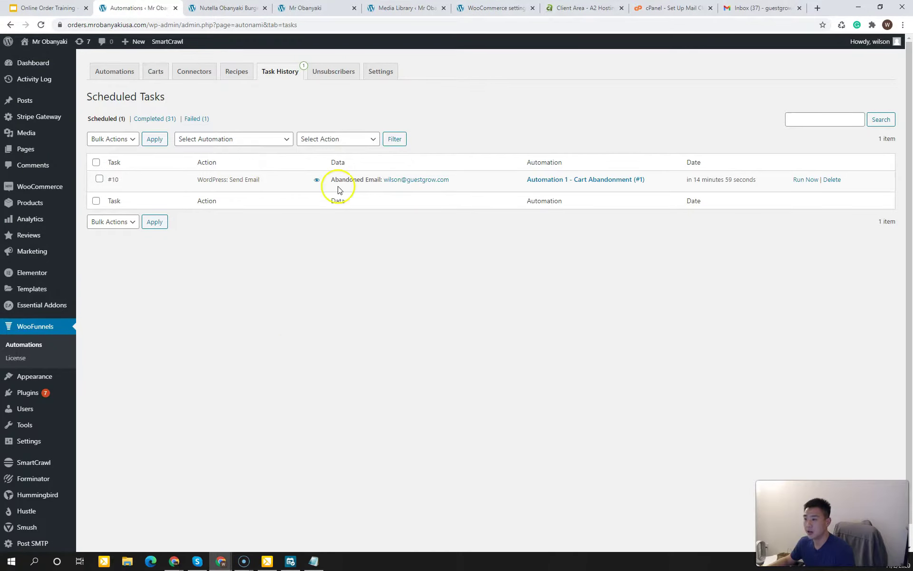
pyautogui.click(815, 181)
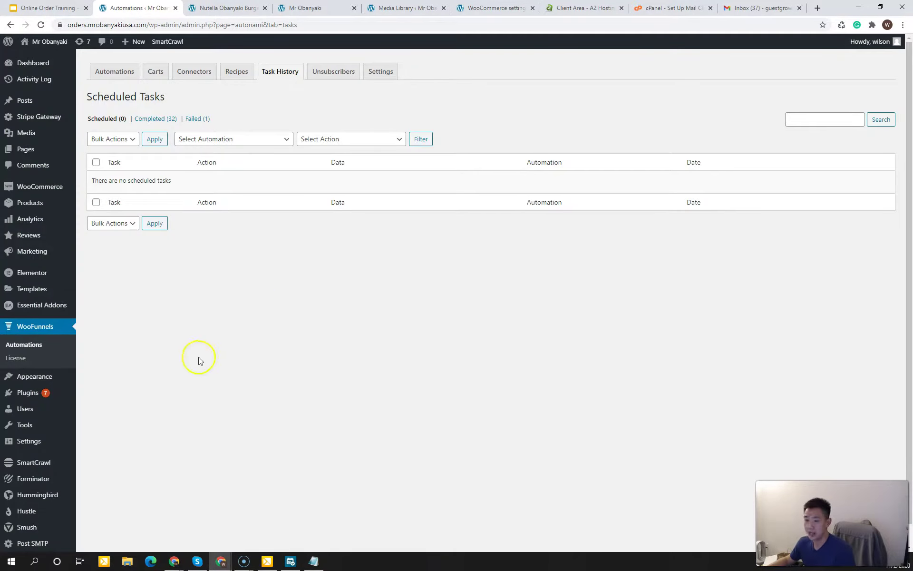
pyautogui.click(21, 550)
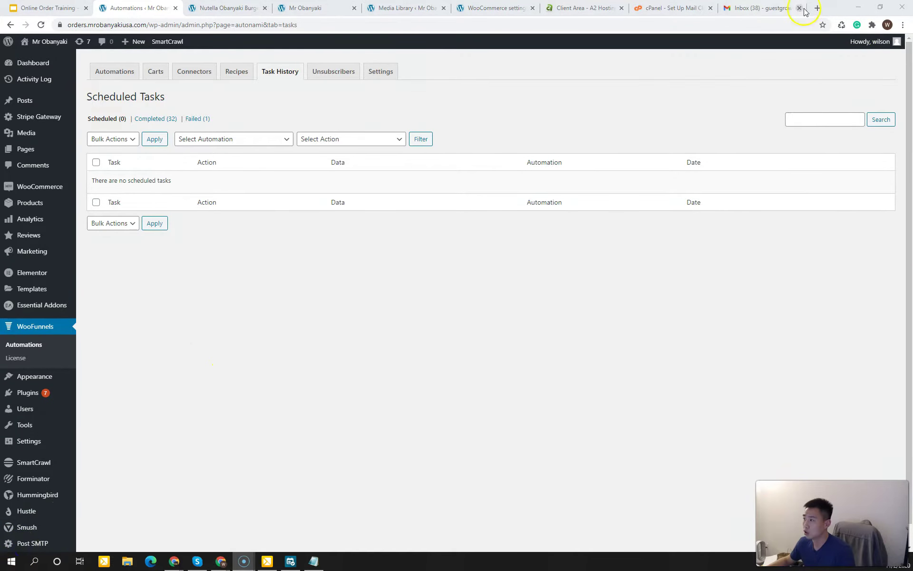
# Step: Open the 'Can we help?' email in Gmail and follow its 'Click here' checkout link
pyautogui.click(804, 12)
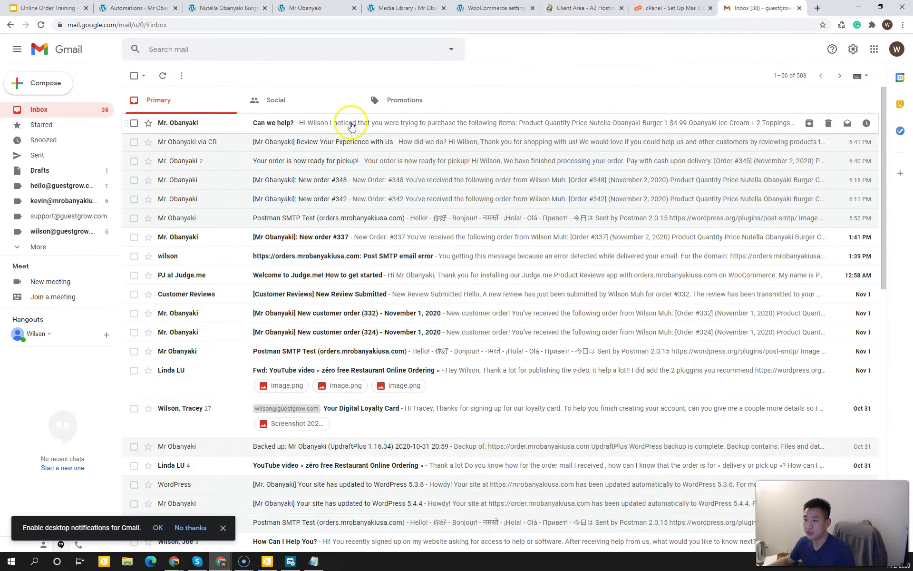
pyautogui.click(325, 126)
pyautogui.moveTo(336, 143); pyautogui.dragTo(444, 316)
pyautogui.click(471, 279)
pyautogui.moveTo(172, 152); pyautogui.dragTo(224, 171)
pyautogui.click(185, 157)
pyautogui.click(224, 171)
pyautogui.moveTo(258, 228); pyautogui.dragTo(280, 234)
pyautogui.click(280, 233)
pyautogui.click(347, 392)
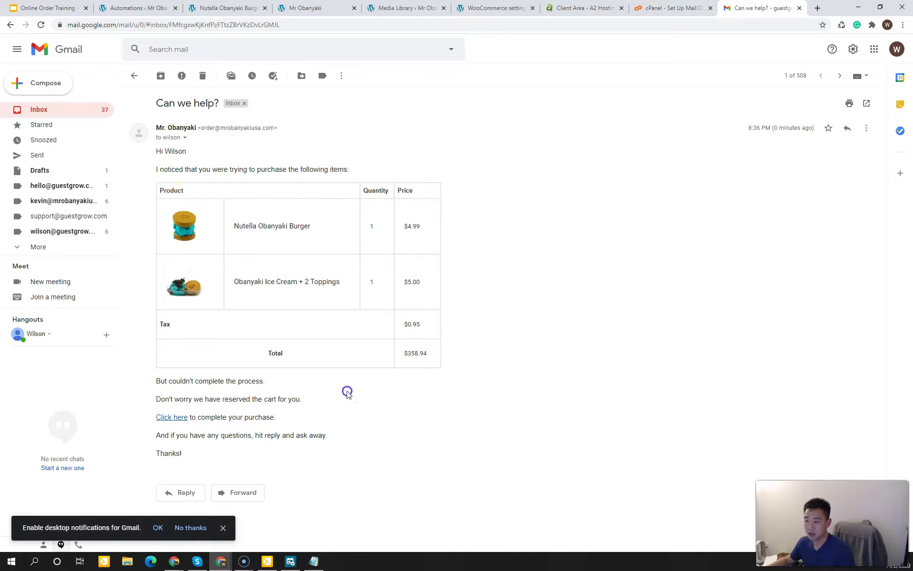
pyautogui.click(180, 418)
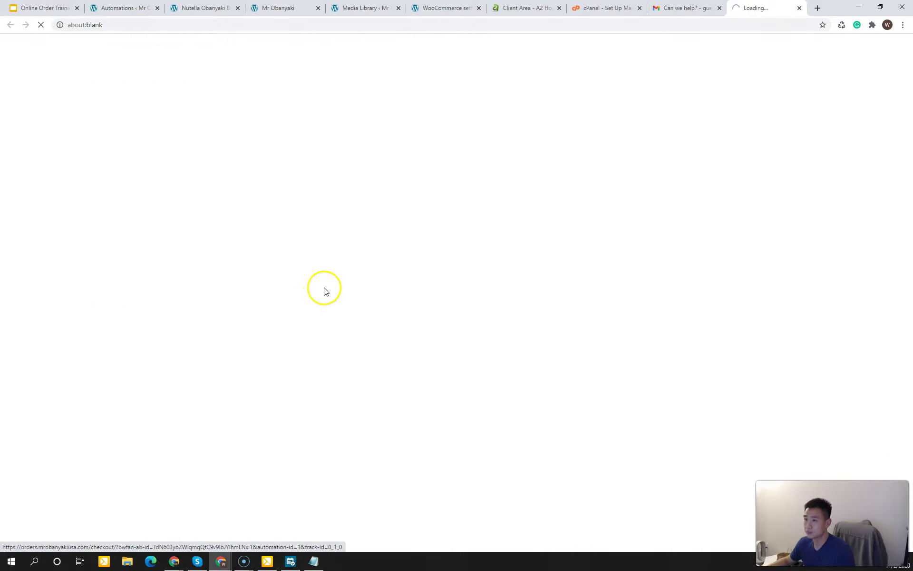
# Step: Choose November 3, 2020 at 11:30 AM as the pickup date and time
pyautogui.click(92, 260)
pyautogui.scroll(-4, 411, 327)
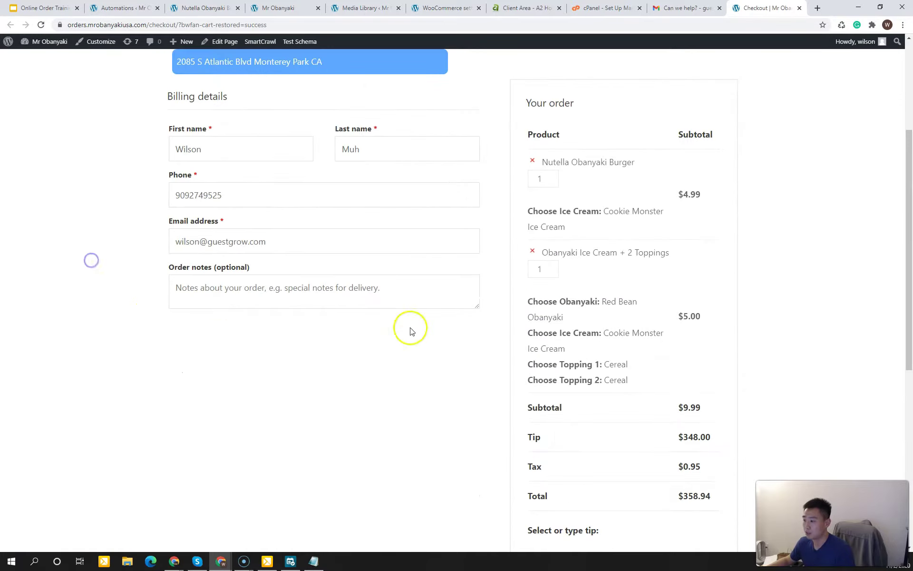
pyautogui.scroll(3, 350, 180)
pyautogui.click(323, 157)
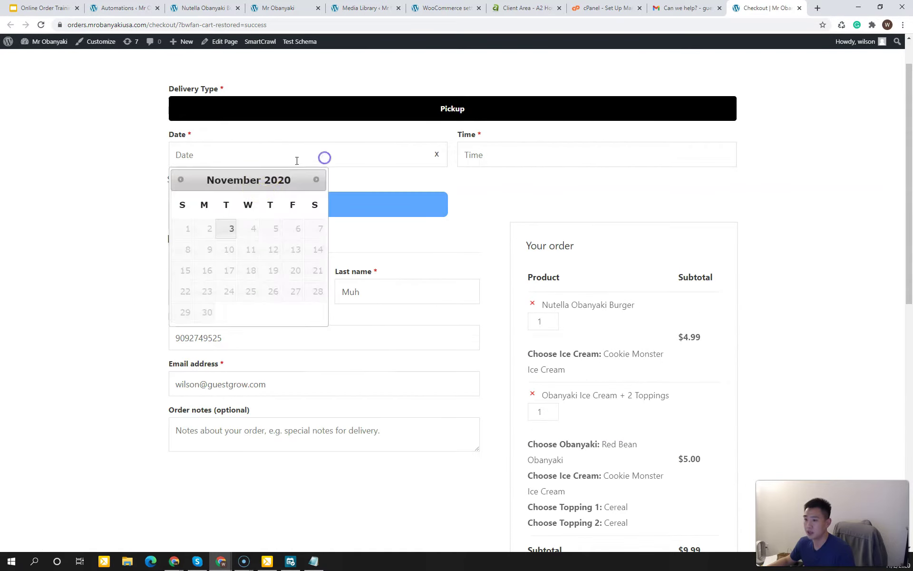
pyautogui.click(226, 227)
pyautogui.click(458, 154)
pyautogui.click(490, 177)
# Step: Place the restored $358.94 order
pyautogui.click(765, 213)
pyautogui.scroll(-1, 767, 231)
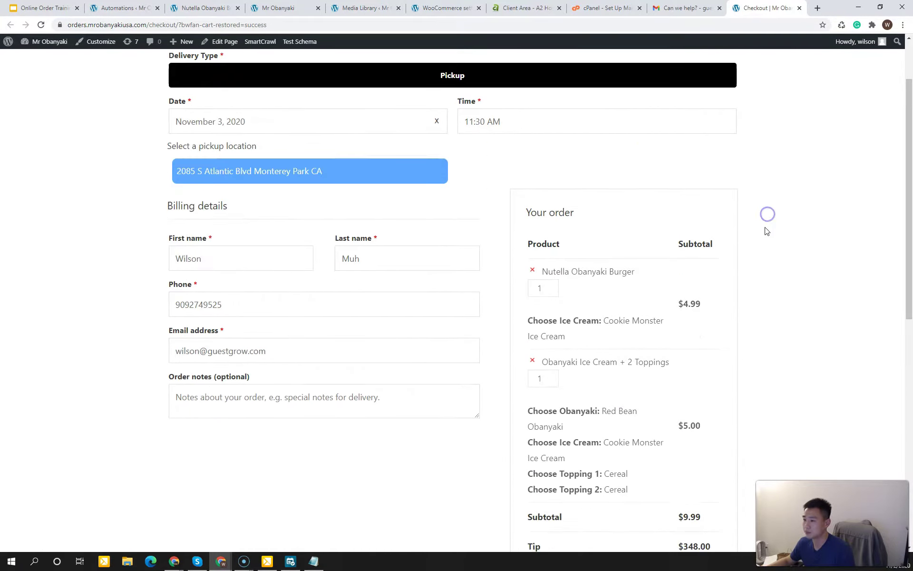
pyautogui.scroll(-8, 766, 231)
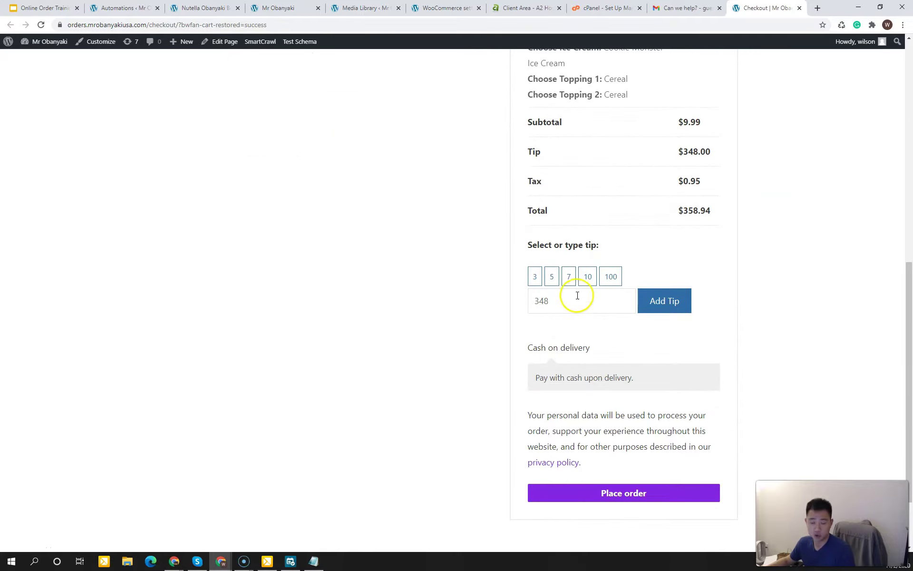
pyautogui.scroll(-1, 758, 383)
pyautogui.click(648, 435)
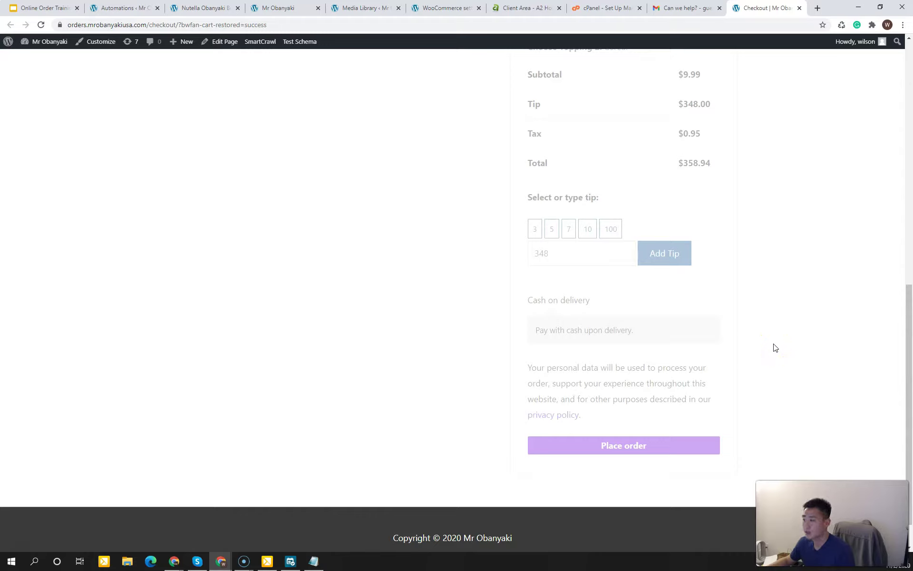
pyautogui.click(132, 9)
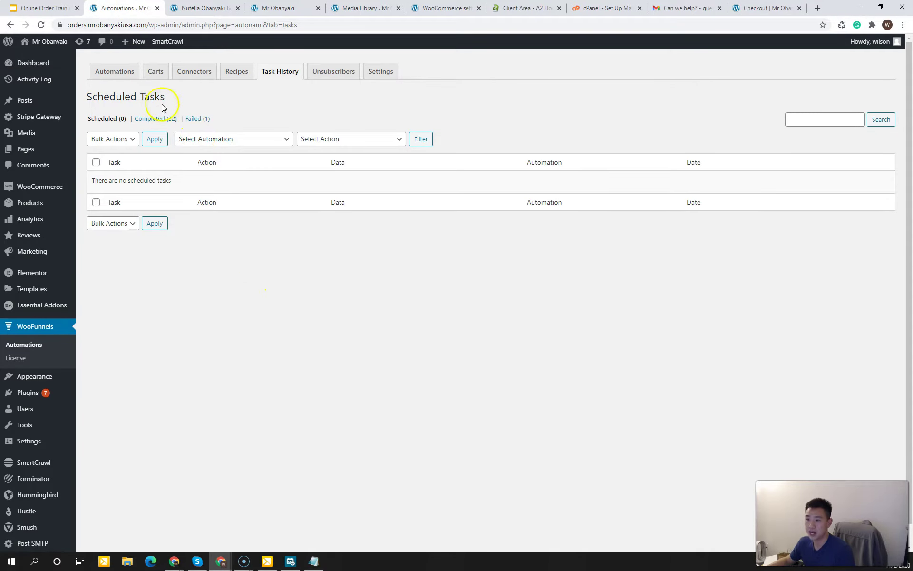
# Step: Review the Carts analytics: 1 recovered cart worth $358.94 at 100% recovery
pyautogui.click(155, 72)
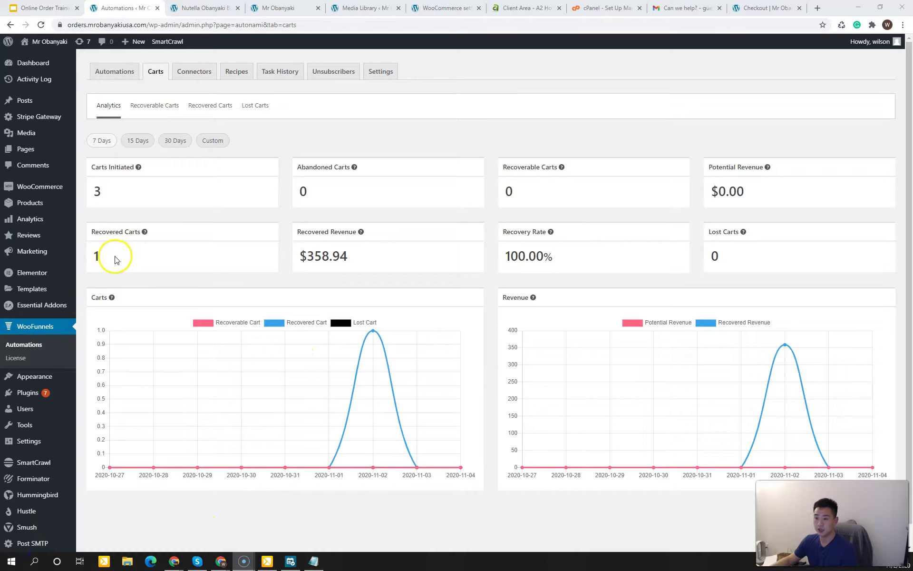
pyautogui.click(106, 258)
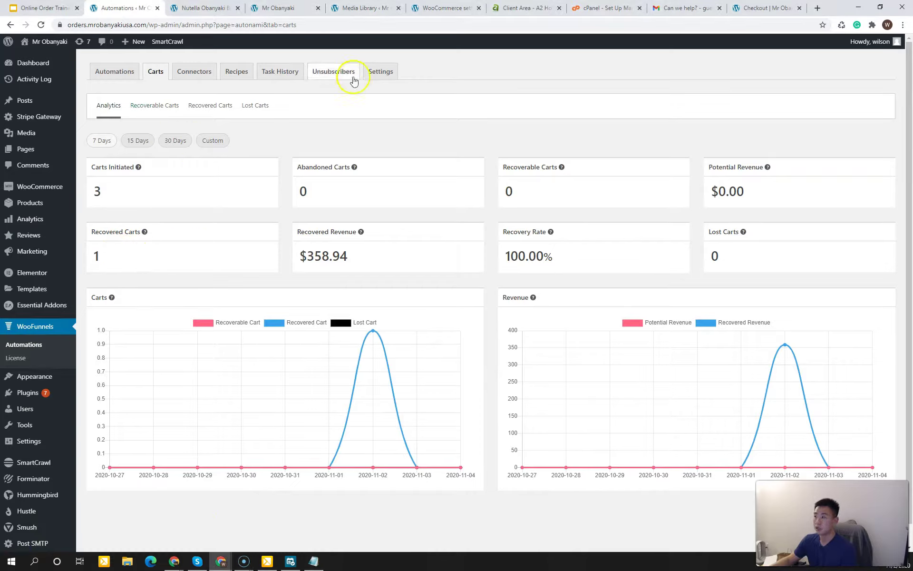
pyautogui.click(672, 8)
# Step: Read the 'User cart successfully recovered' notification email
pyautogui.click(94, 107)
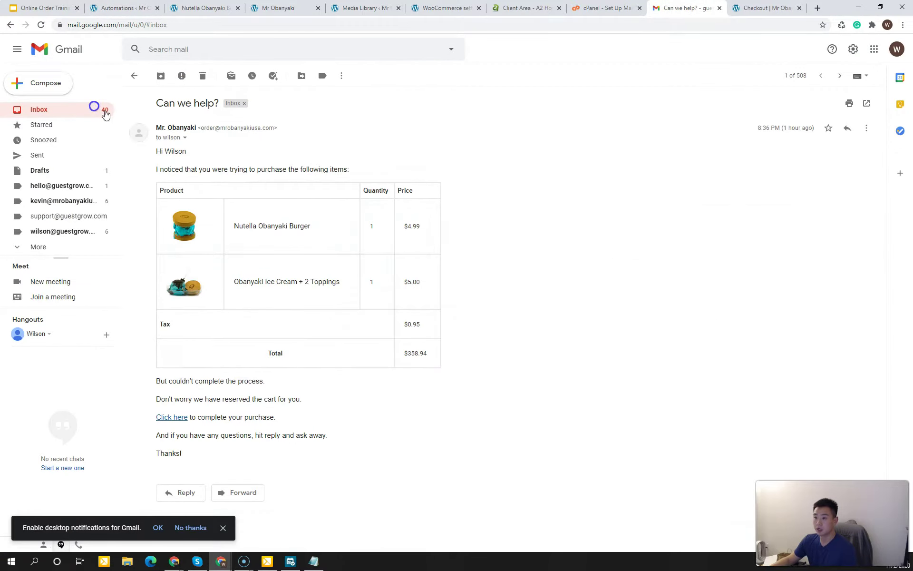
pyautogui.click(308, 124)
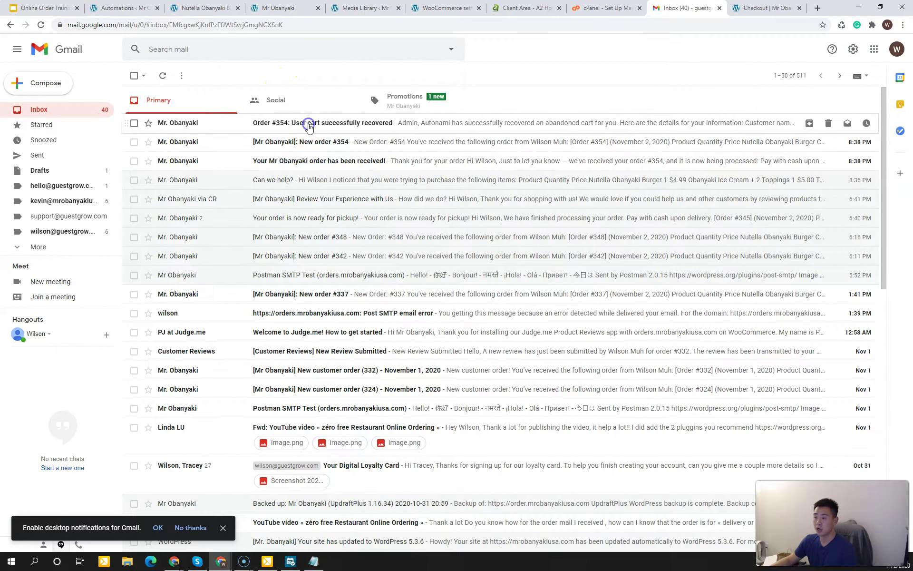
pyautogui.moveTo(283, 165); pyautogui.dragTo(285, 195)
pyautogui.click(286, 195)
pyautogui.click(104, 113)
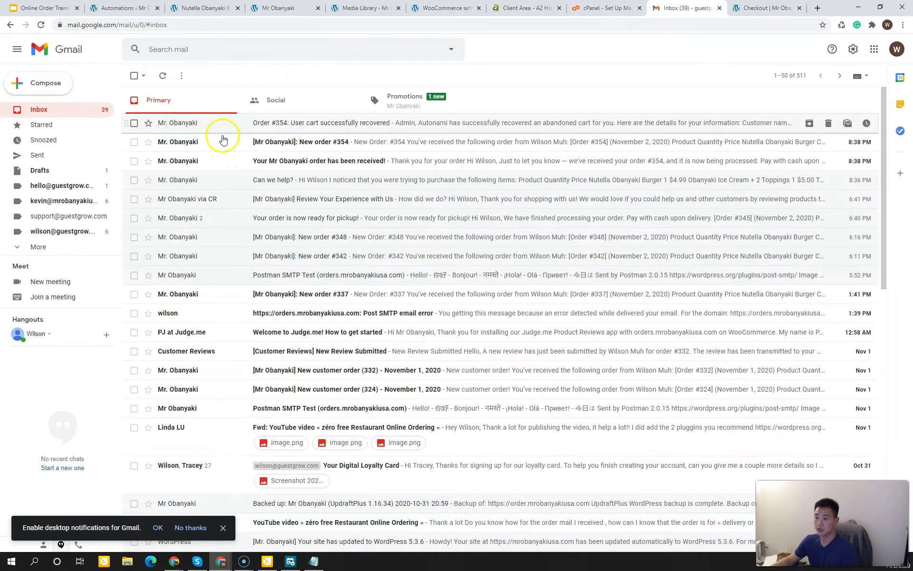
# Step: Read the 'New order' notification email for the recovered cart
pyautogui.click(224, 140)
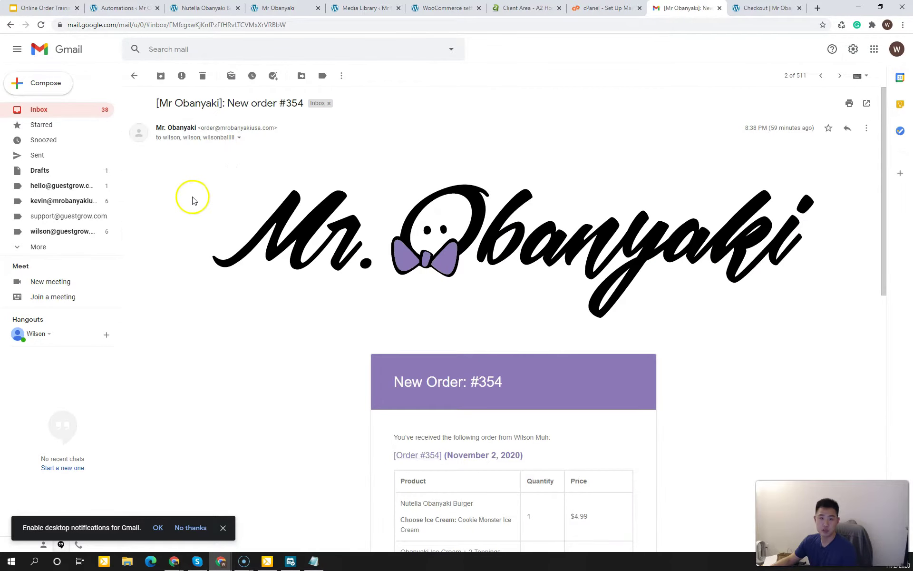
pyautogui.scroll(-5, 200, 230)
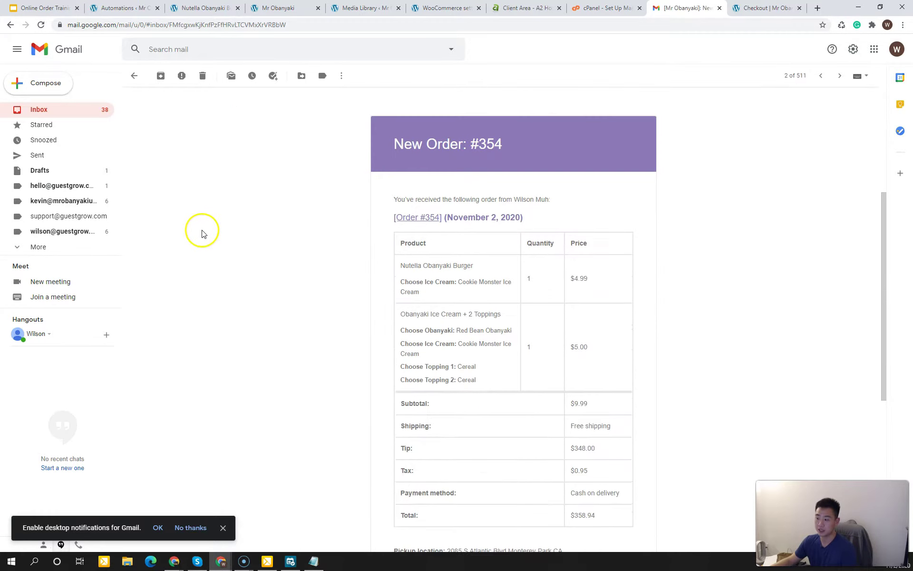
pyautogui.click(96, 109)
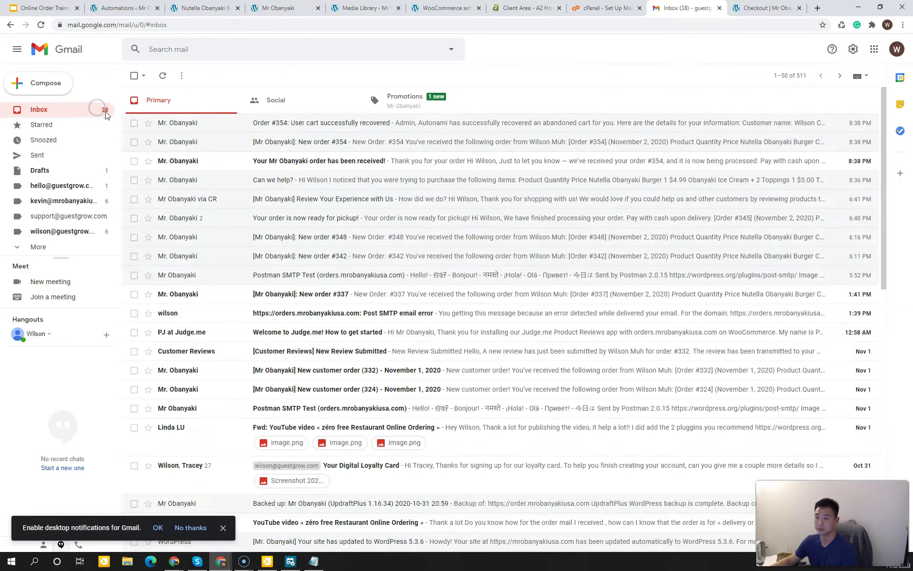
# Step: Read the 'order has been received' confirmation email totalling $358.94
pyautogui.click(200, 165)
pyautogui.scroll(-7, 200, 277)
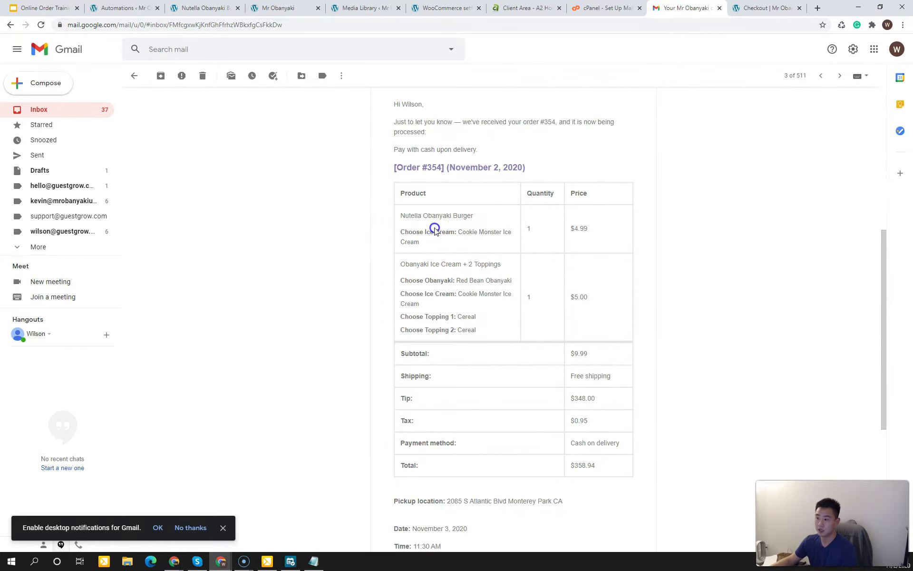
pyautogui.scroll(-2, 454, 296)
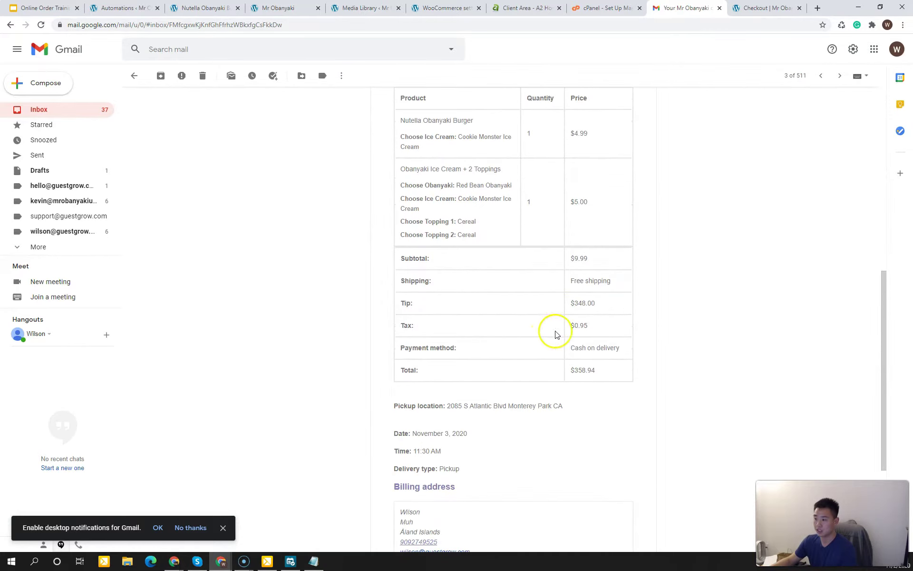
pyautogui.click(86, 115)
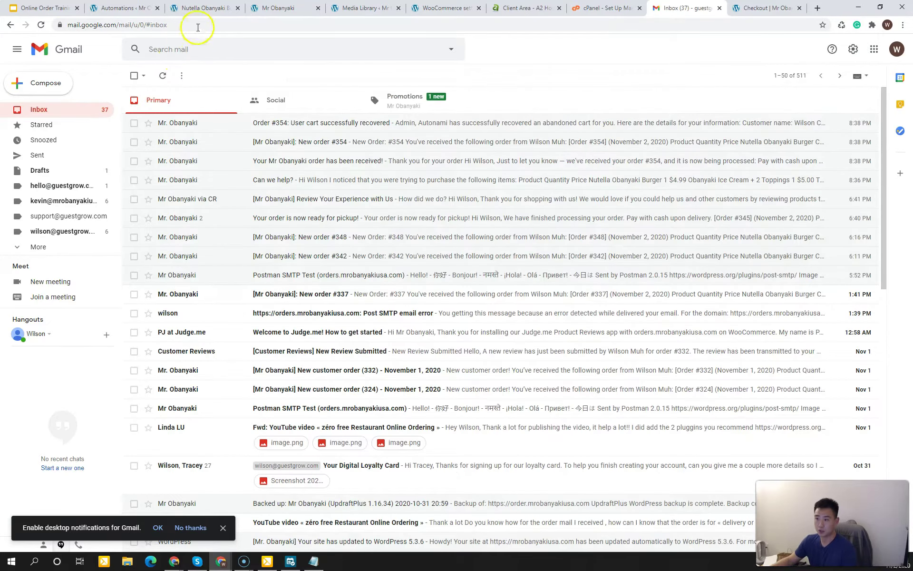
pyautogui.click(205, 7)
pyautogui.click(121, 7)
# Step: Open recovered order #354 and save it with status Completed
pyautogui.moveTo(56, 193)
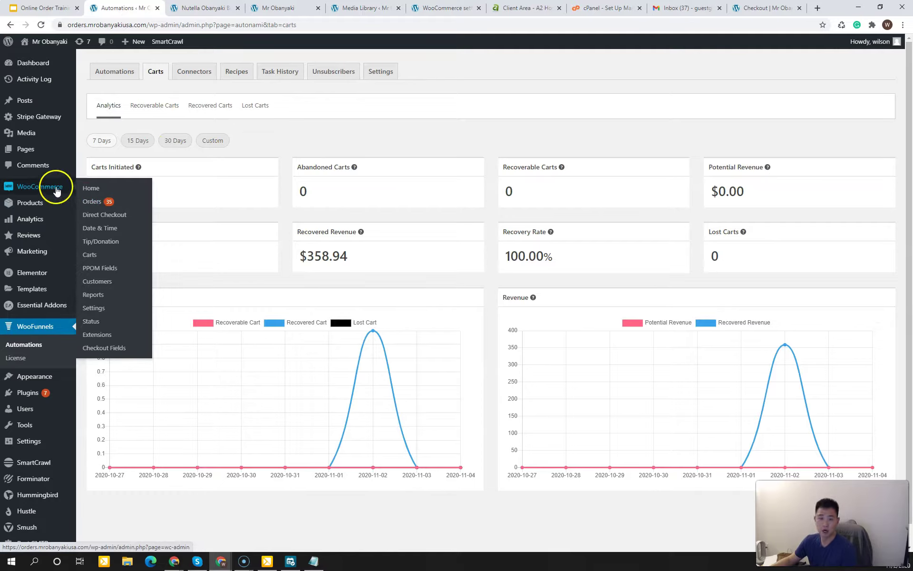
pyautogui.click(100, 201)
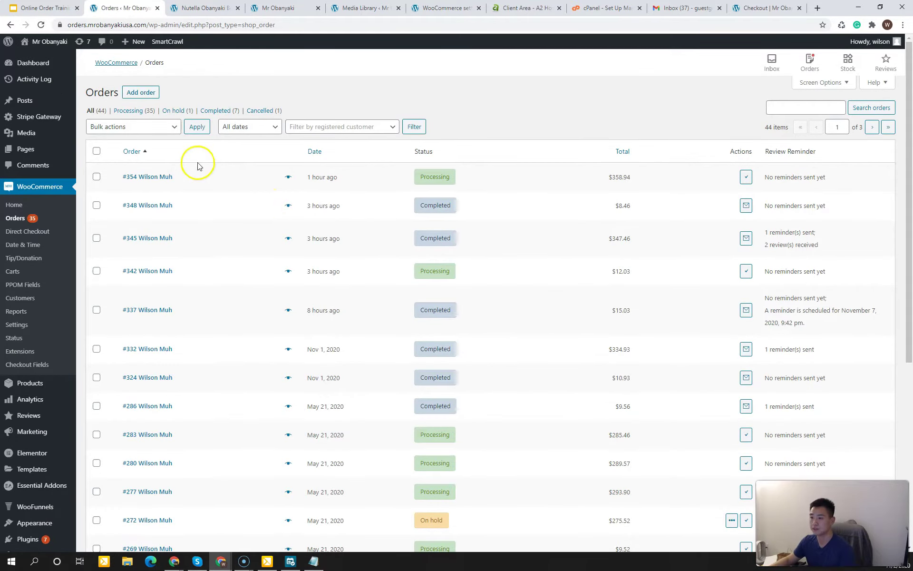
pyautogui.click(173, 178)
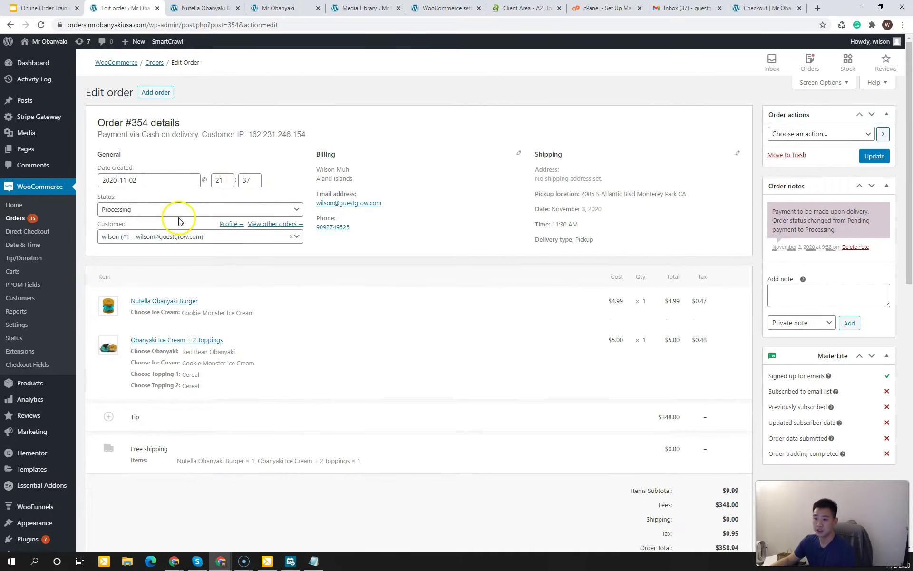
pyautogui.click(176, 210)
pyautogui.click(160, 267)
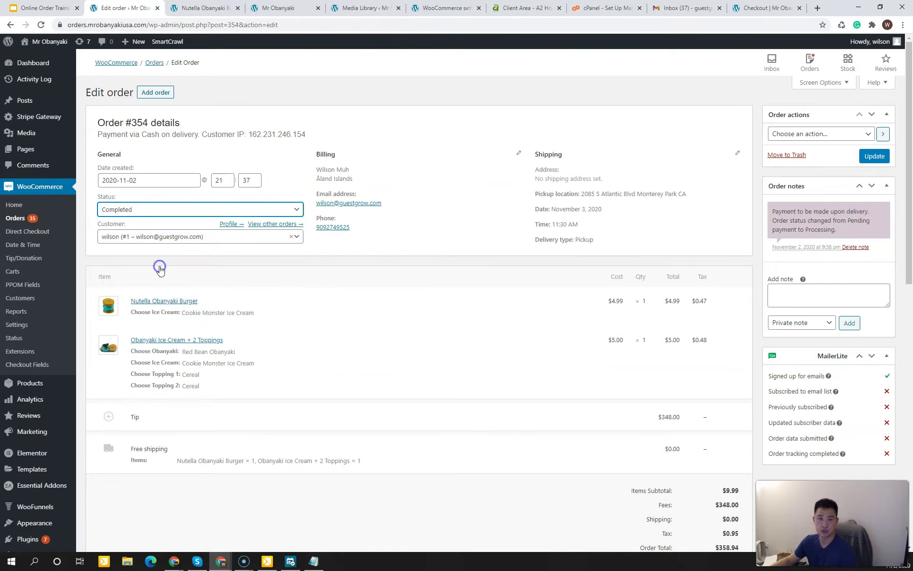
pyautogui.click(876, 158)
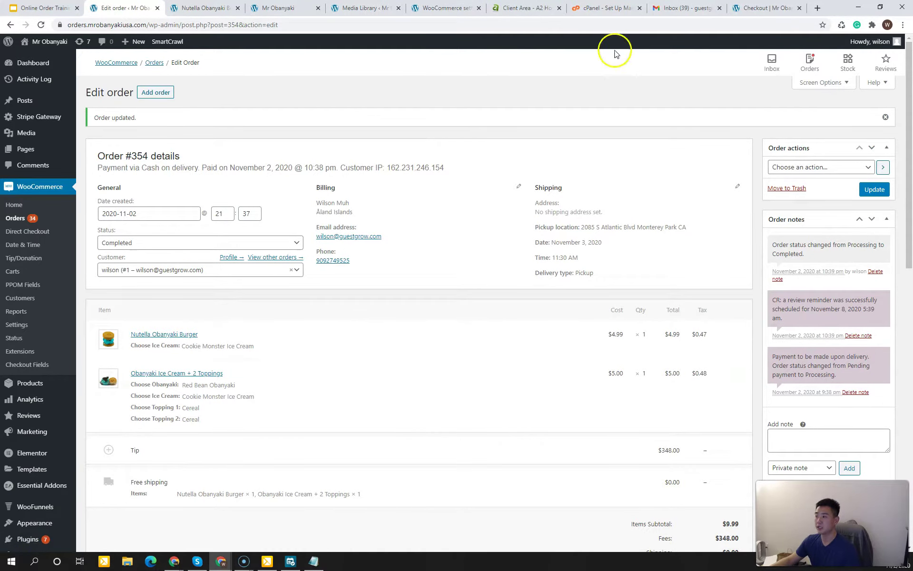
pyautogui.click(675, 8)
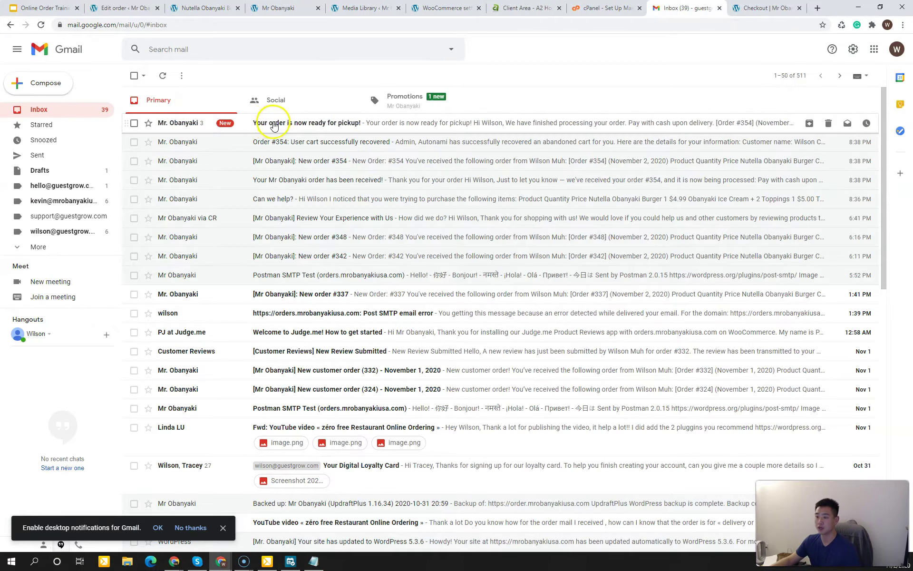
pyautogui.click(278, 124)
pyautogui.scroll(-14, 204, 381)
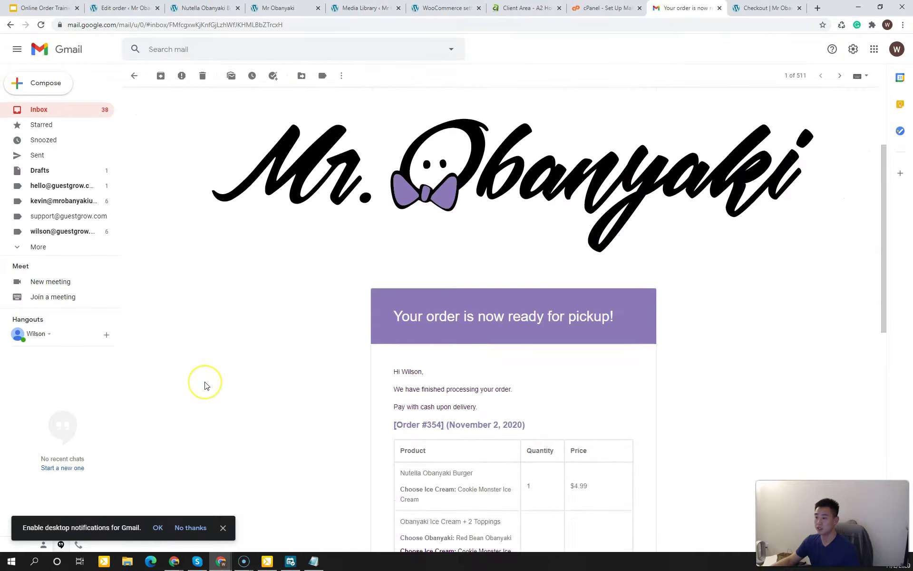
pyautogui.scroll(4, 207, 386)
pyautogui.scroll(8, 207, 385)
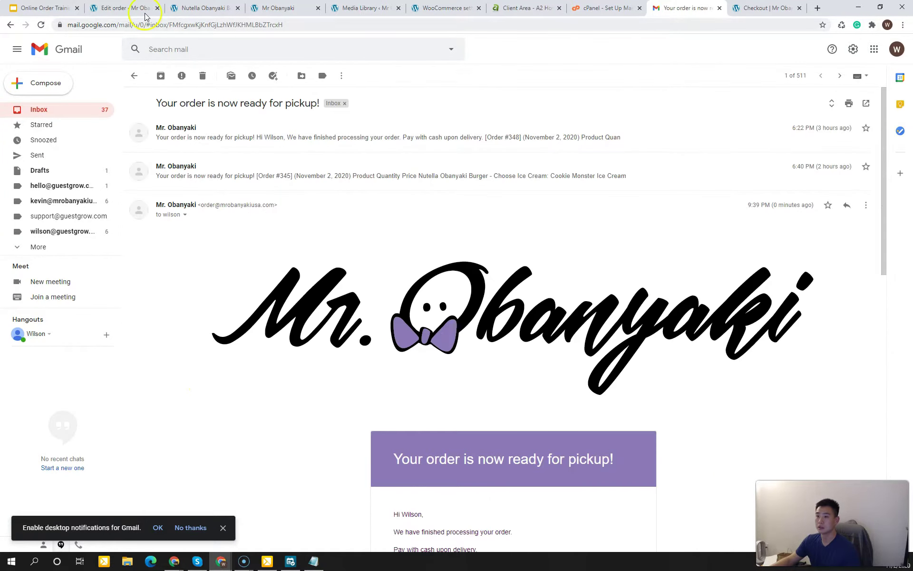
pyautogui.click(125, 8)
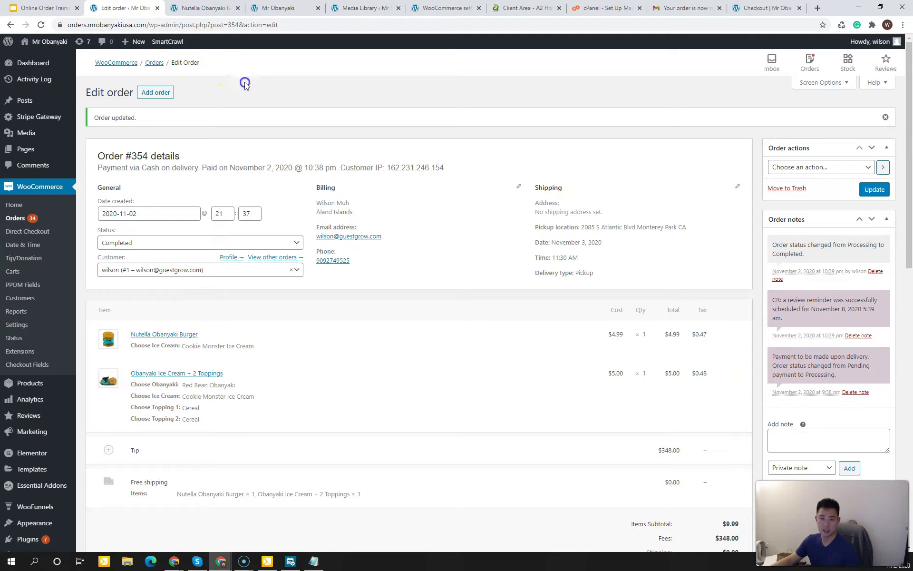
# Step: Send order 354's scheduled review reminder now from Reviews > Reminders, confirming with OK
pyautogui.moveTo(52, 416)
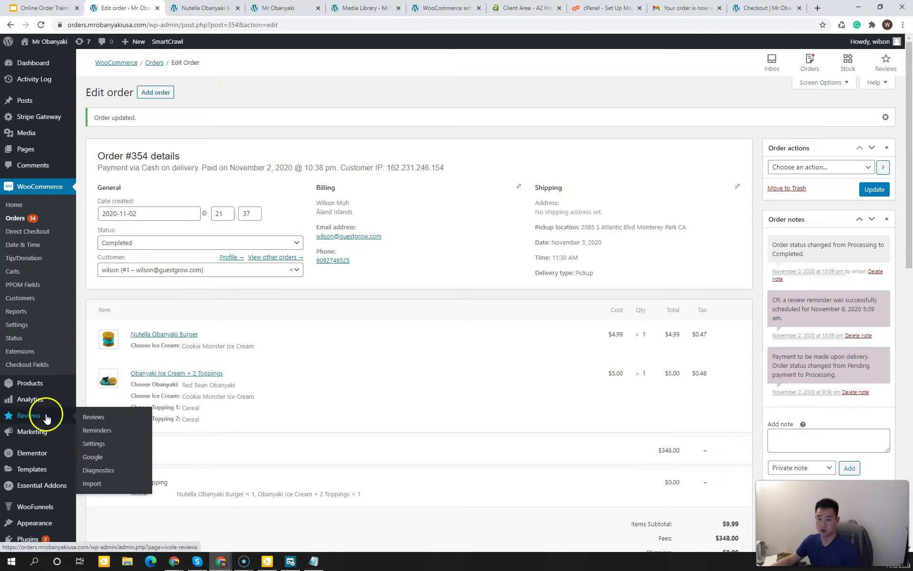
pyautogui.click(96, 431)
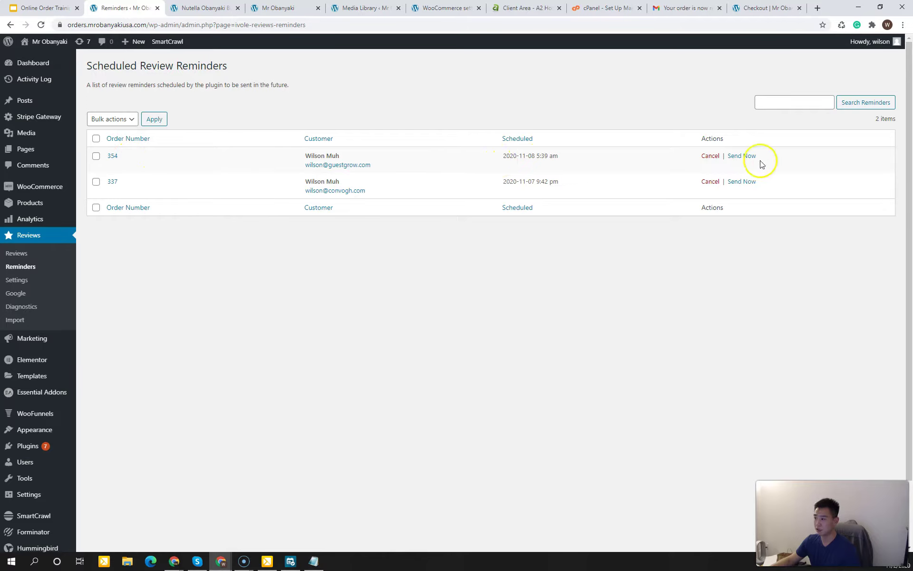
pyautogui.click(741, 157)
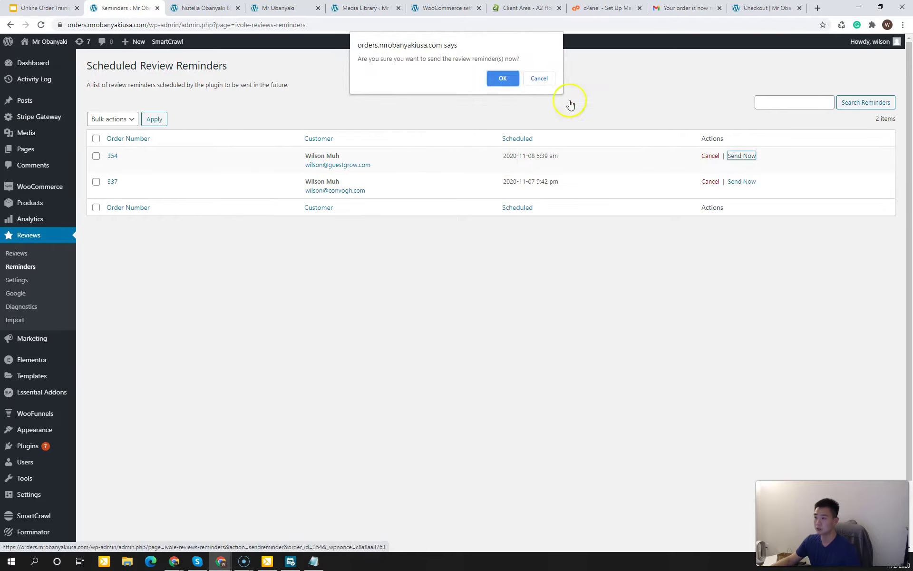
pyautogui.click(501, 78)
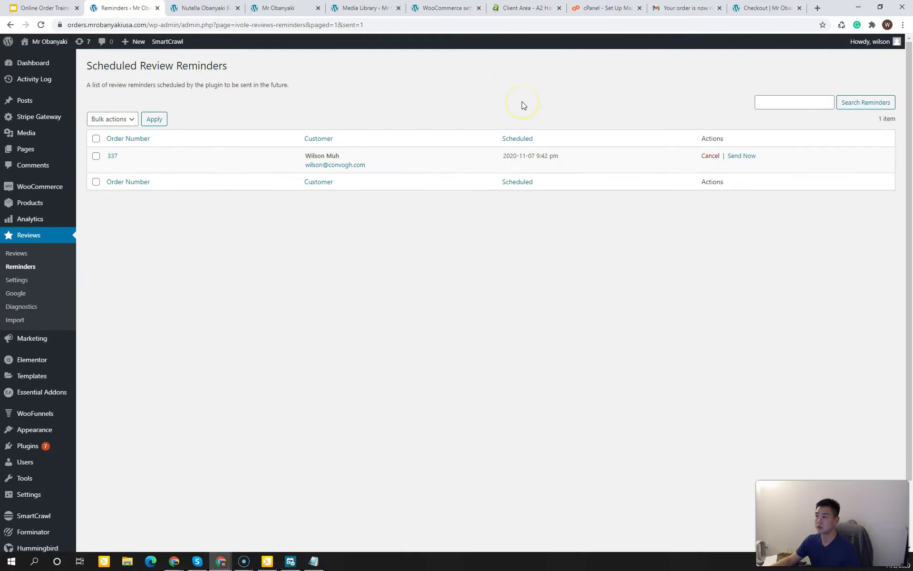
pyautogui.click(681, 8)
# Step: Find the review reminder email in the Primary inbox and open its 'How did we do?' form
pyautogui.click(93, 109)
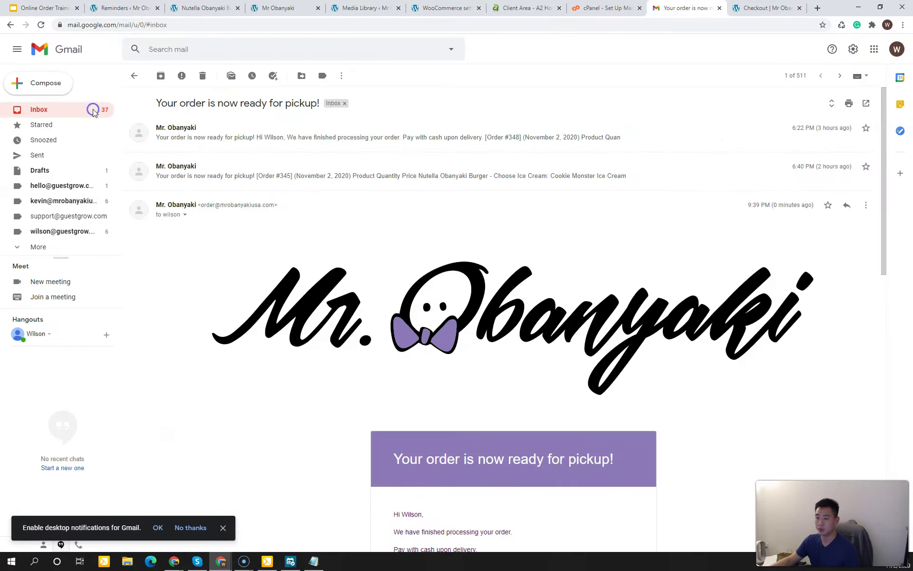
pyautogui.click(387, 107)
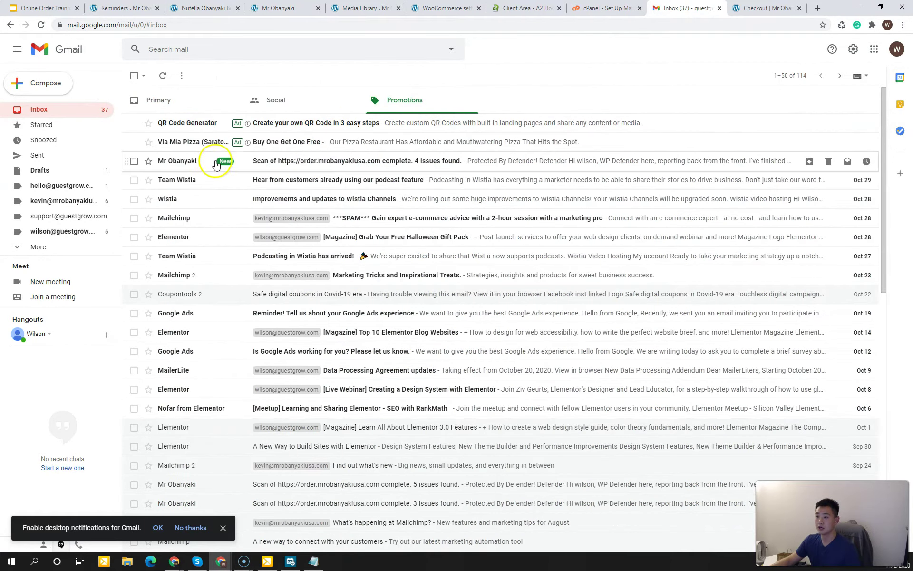
pyautogui.click(91, 109)
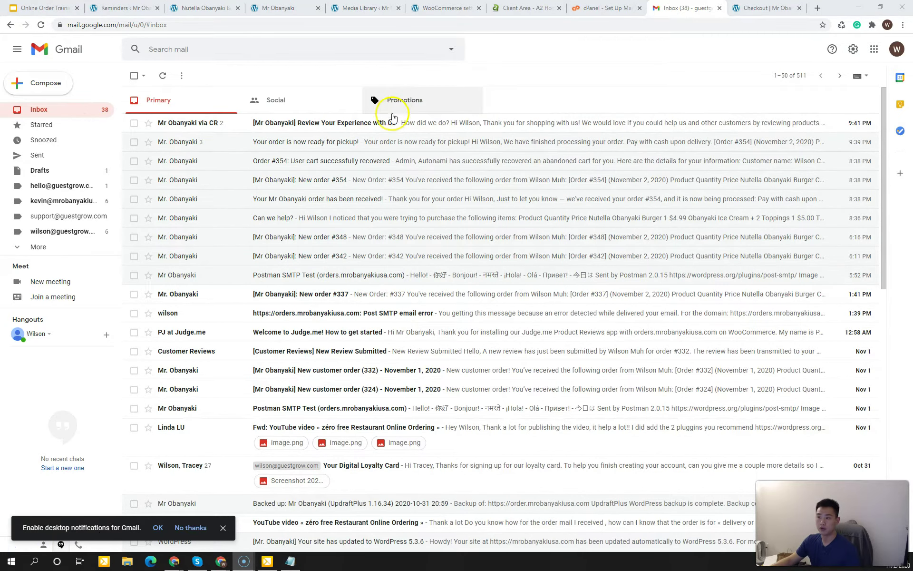
pyautogui.click(392, 123)
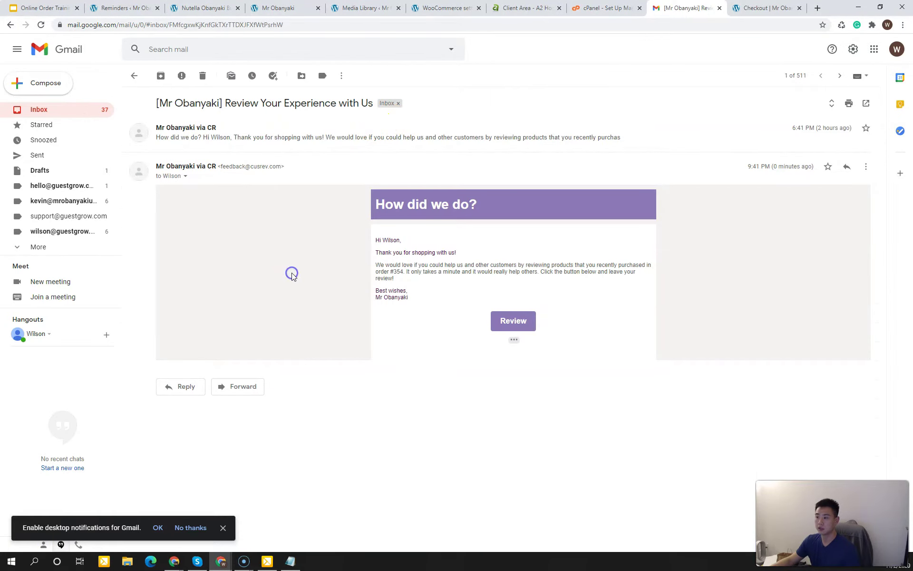
pyautogui.moveTo(399, 263); pyautogui.dragTo(418, 275)
pyautogui.click(510, 320)
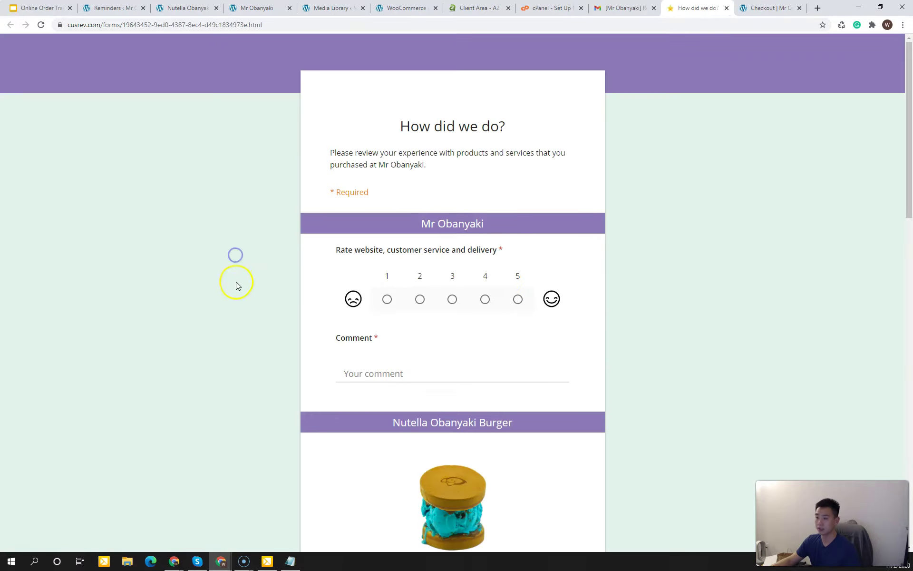
# Step: Rate the store 5 stars with the comment 'awesome'
pyautogui.scroll(-3, 237, 286)
pyautogui.click(517, 157)
pyautogui.click(459, 229)
pyautogui.write('awesome')
# Step: Rate the Nutella Obanyaki Burger and ice cream dish 5 stars, commenting 'lovely' and 'delicious'
pyautogui.scroll(-3, 460, 298)
pyautogui.click(518, 341)
pyautogui.click(497, 416)
pyautogui.write('lovely')
pyautogui.scroll(-8, 497, 417)
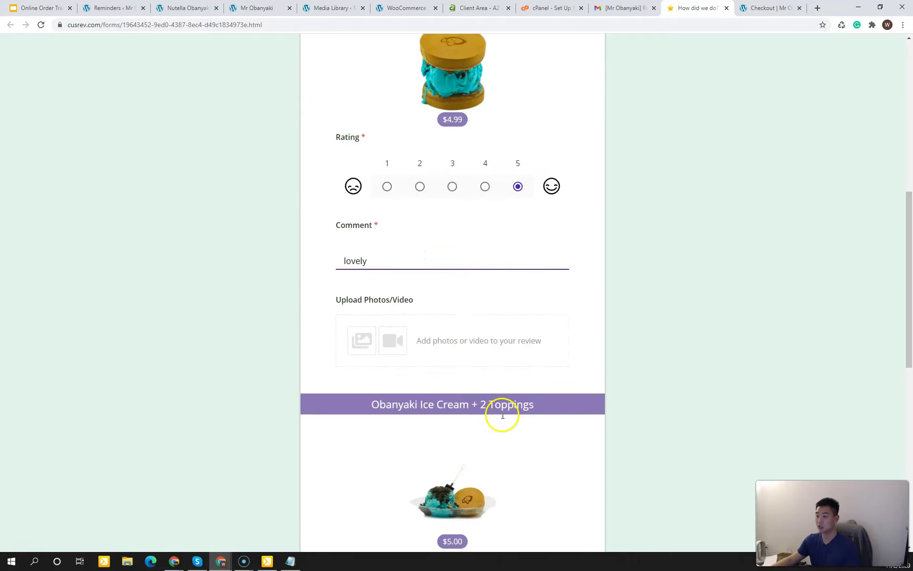
pyautogui.click(518, 382)
pyautogui.click(498, 452)
pyautogui.write('delicious')
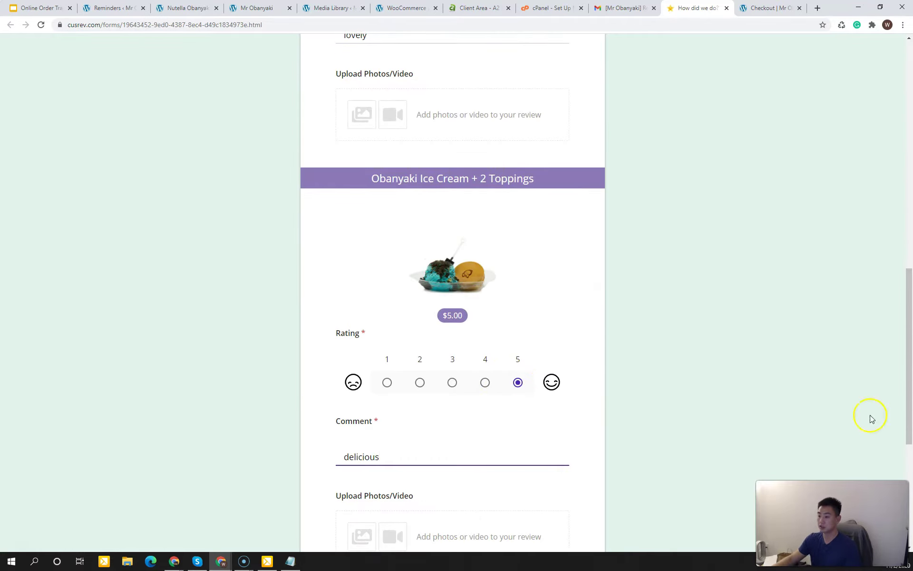
pyautogui.click(871, 418)
# Step: Choose the abbreviated display name and submit the review
pyautogui.scroll(-6, 734, 470)
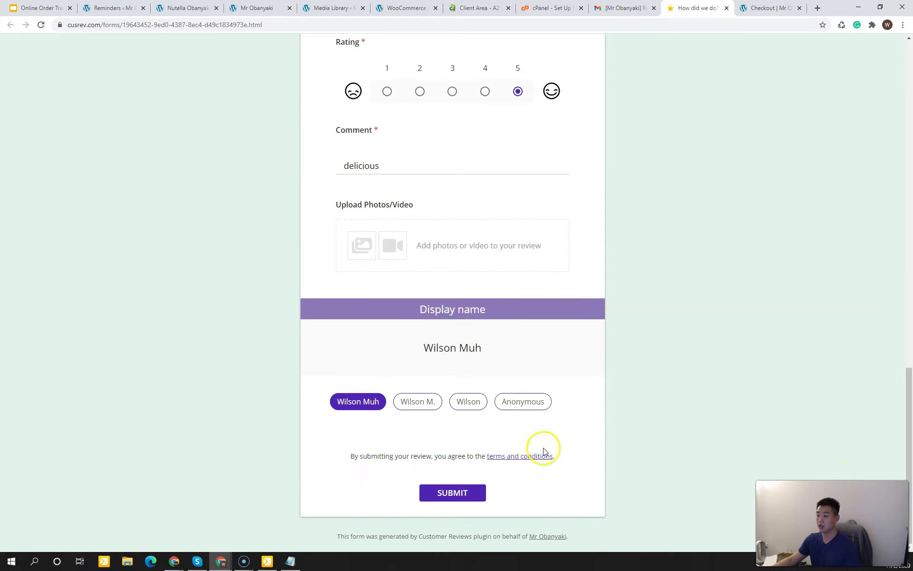
pyautogui.click(421, 409)
pyautogui.click(454, 494)
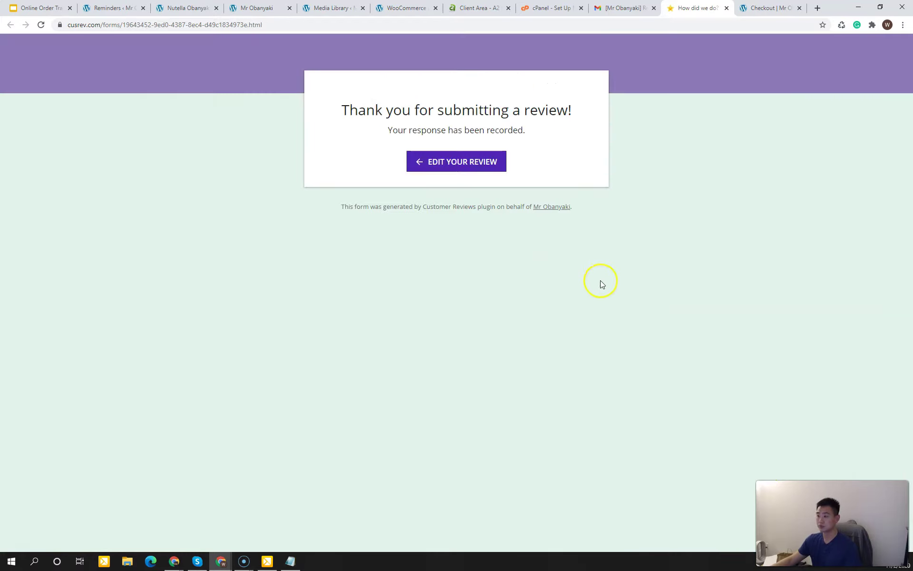
pyautogui.click(130, 15)
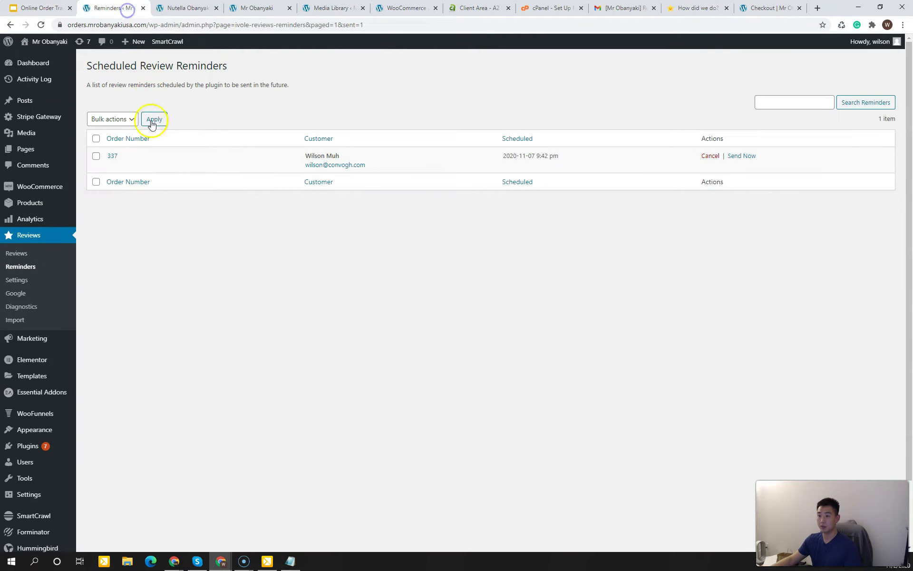
# Step: Confirm the new 5-star reviews in All Reviews and on the burger and ice cream product pages
pyautogui.click(27, 255)
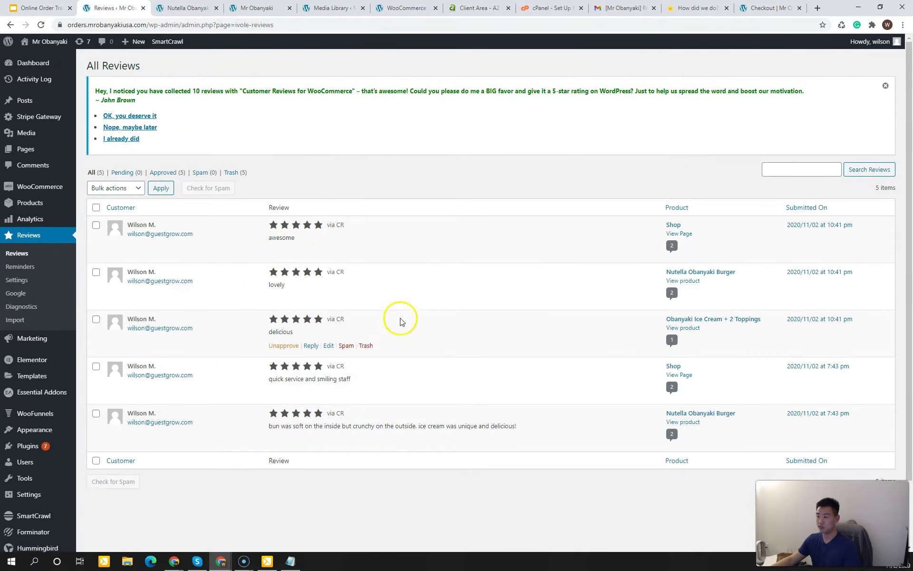
pyautogui.keyDown('ctrl'); pyautogui.click(683, 281); pyautogui.keyUp('ctrl')
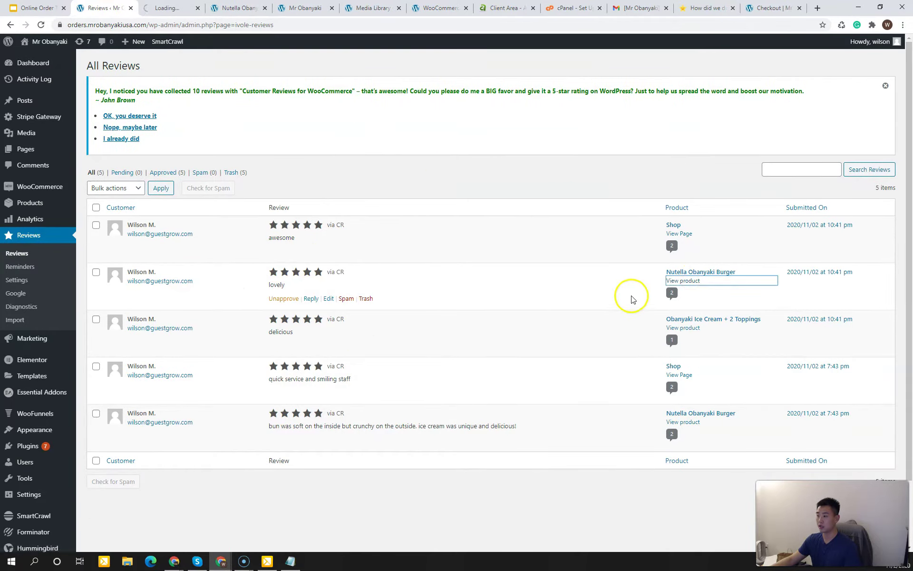
pyautogui.rightClick(681, 328)
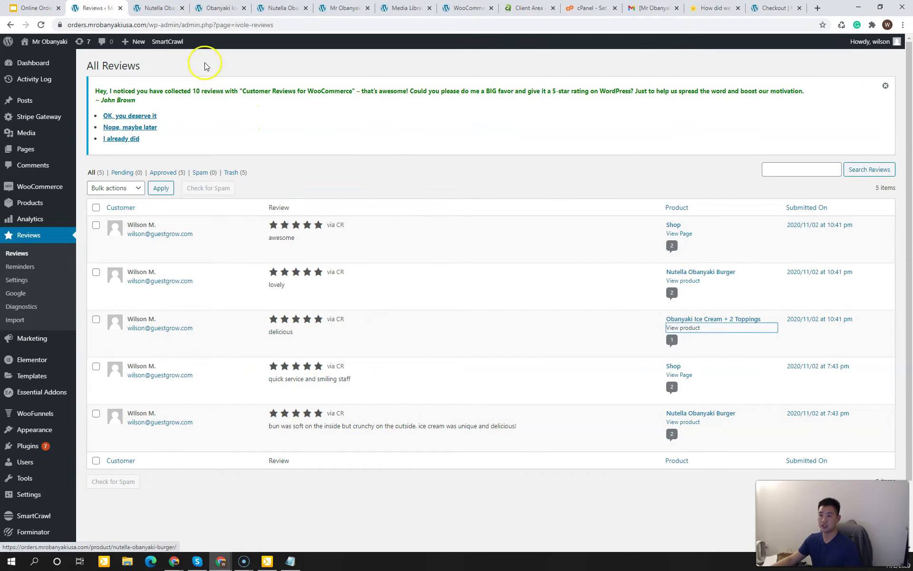
pyautogui.click(159, 8)
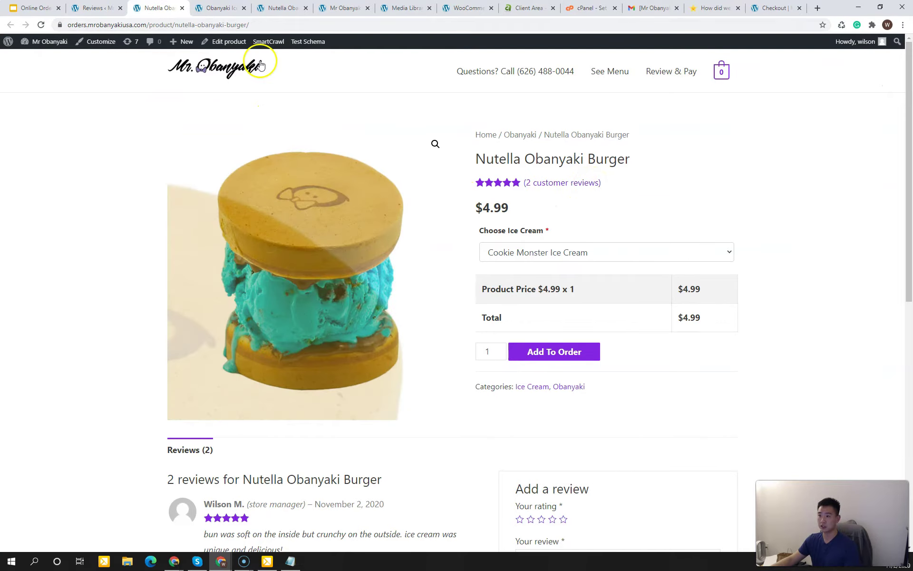
pyautogui.click(215, 8)
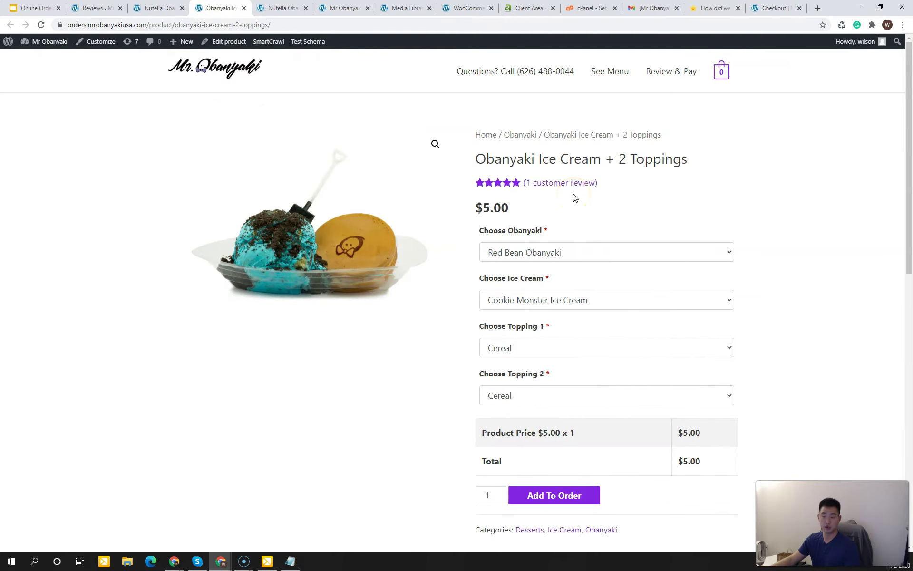
pyautogui.click(64, 251)
pyautogui.click(37, 9)
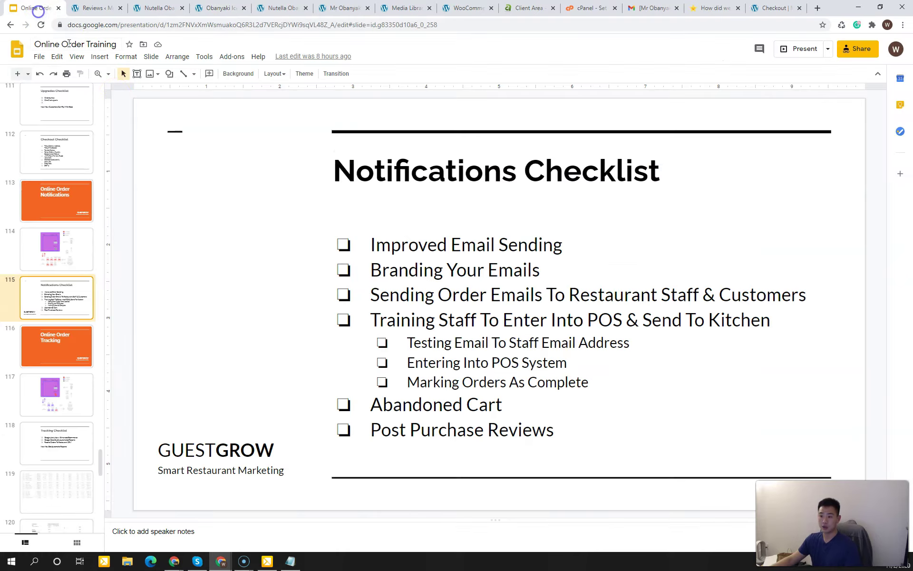